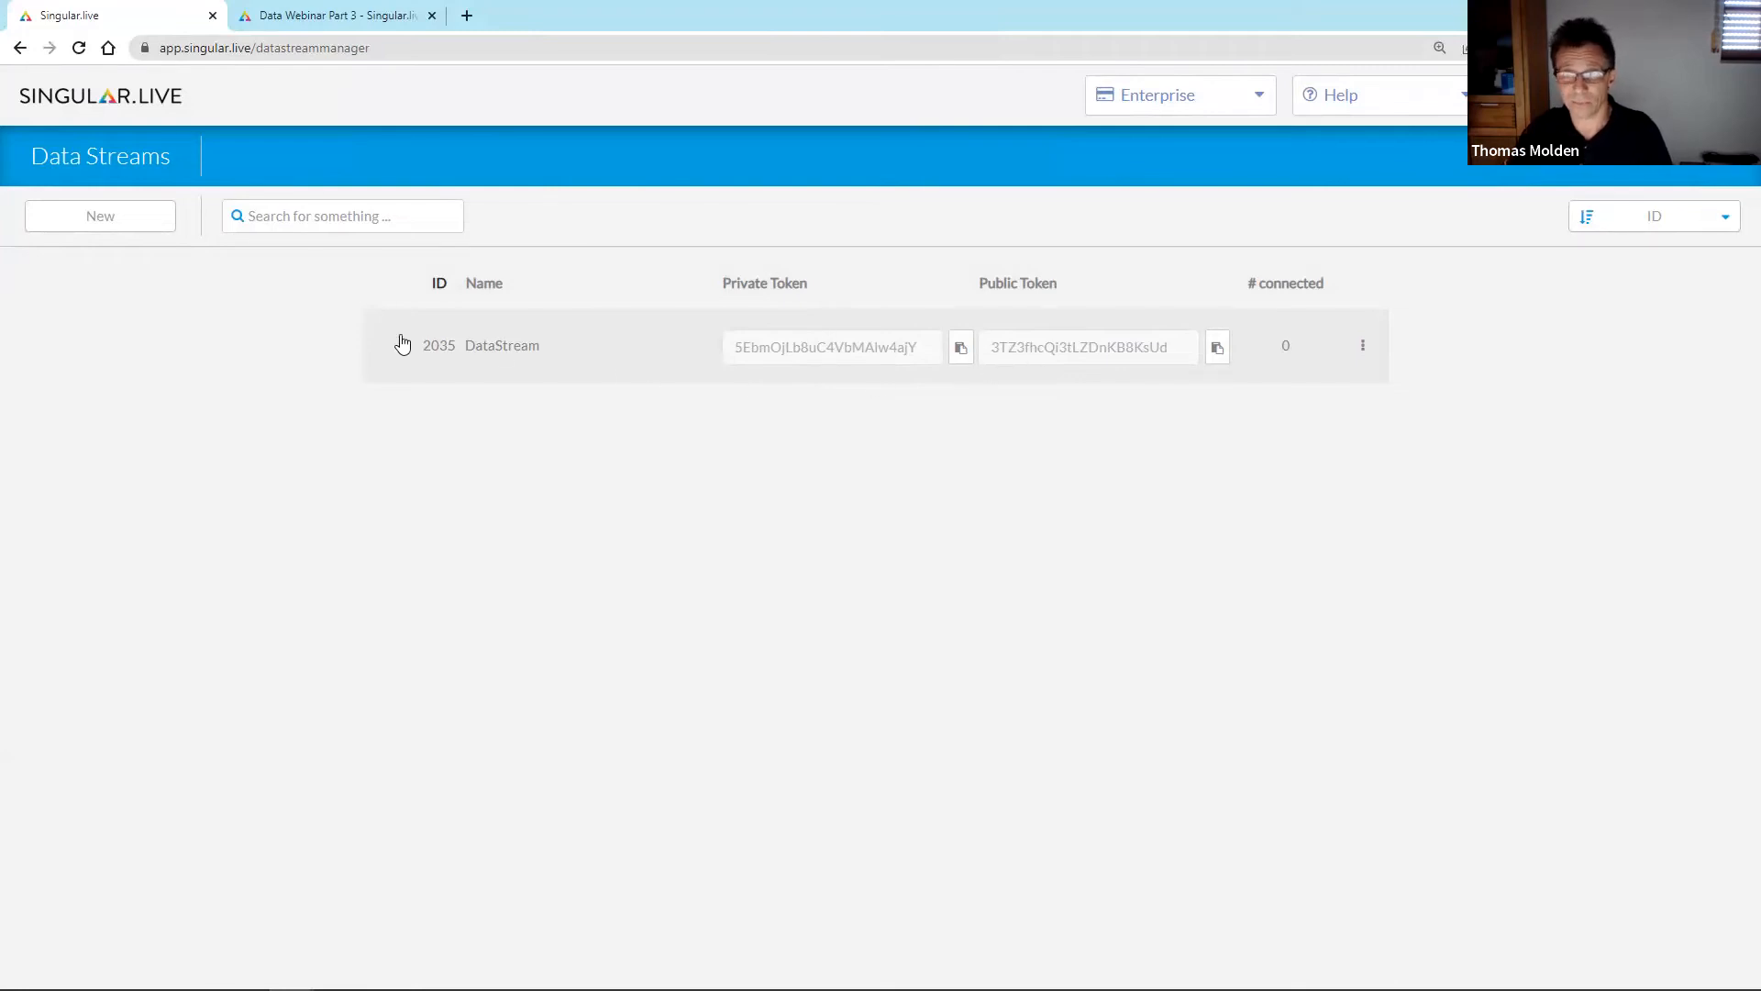
- Open the status of the DataStream data stream and check the Send Payload request URL in the Singular Data Webinar Series documentation
click(442, 347)
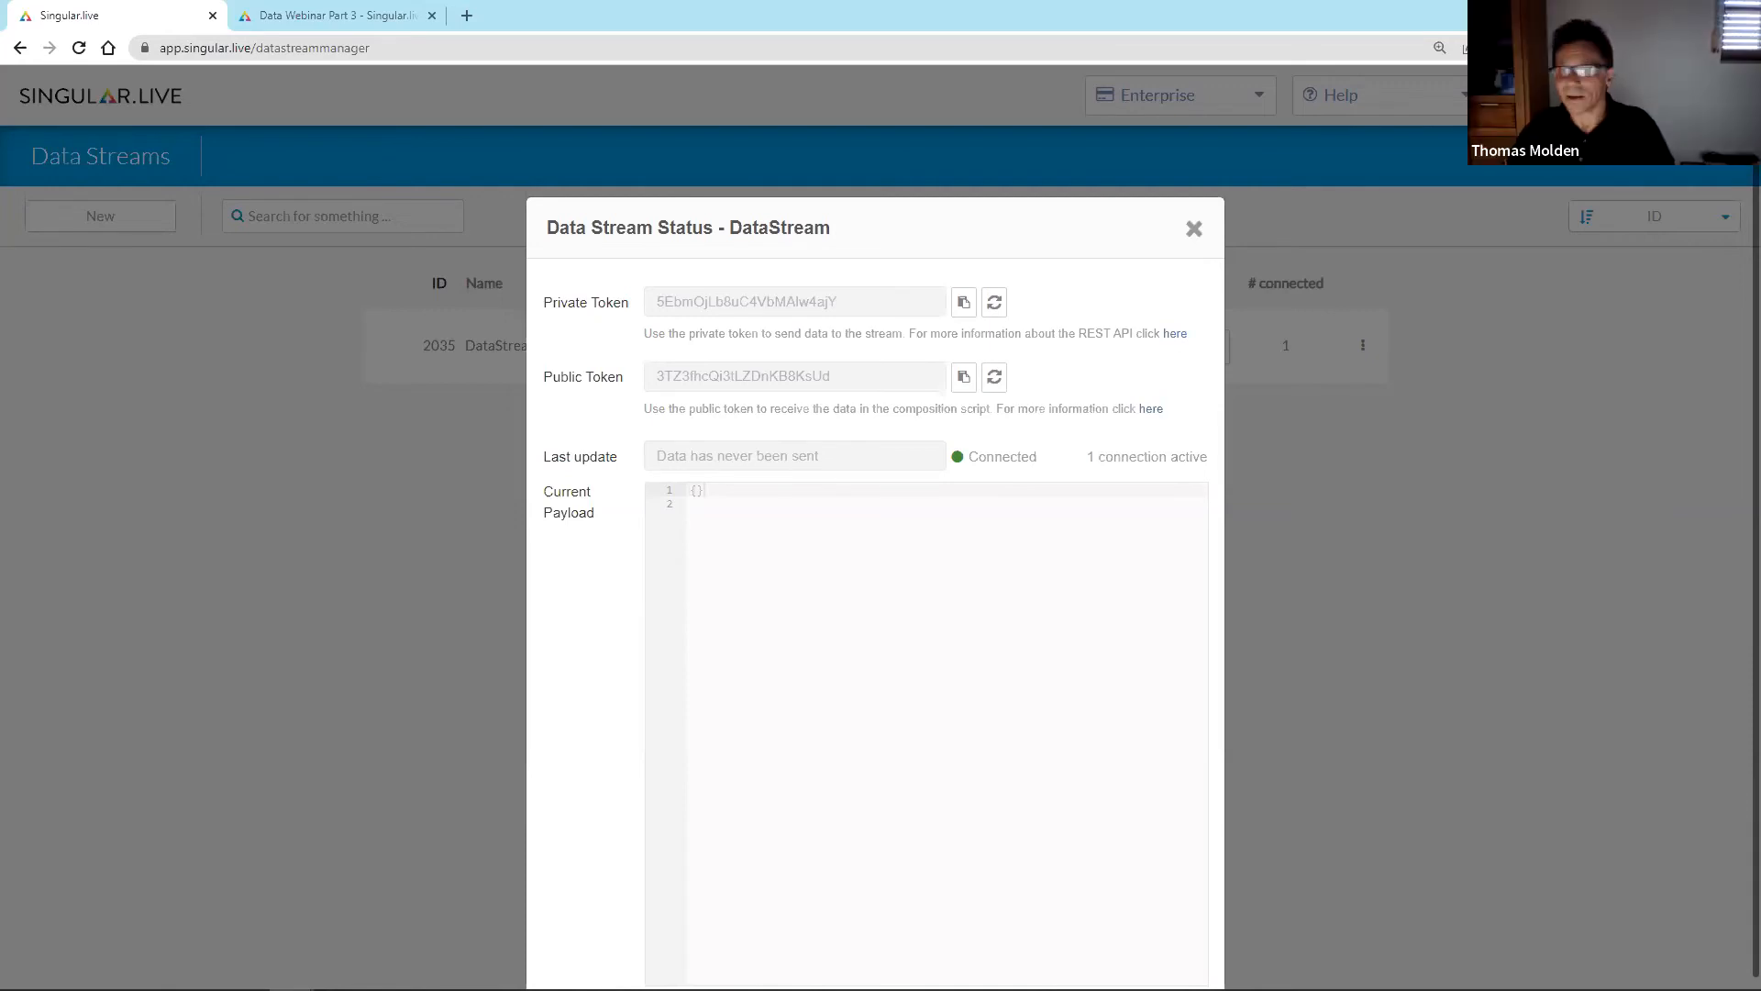
key(alt+Tab)
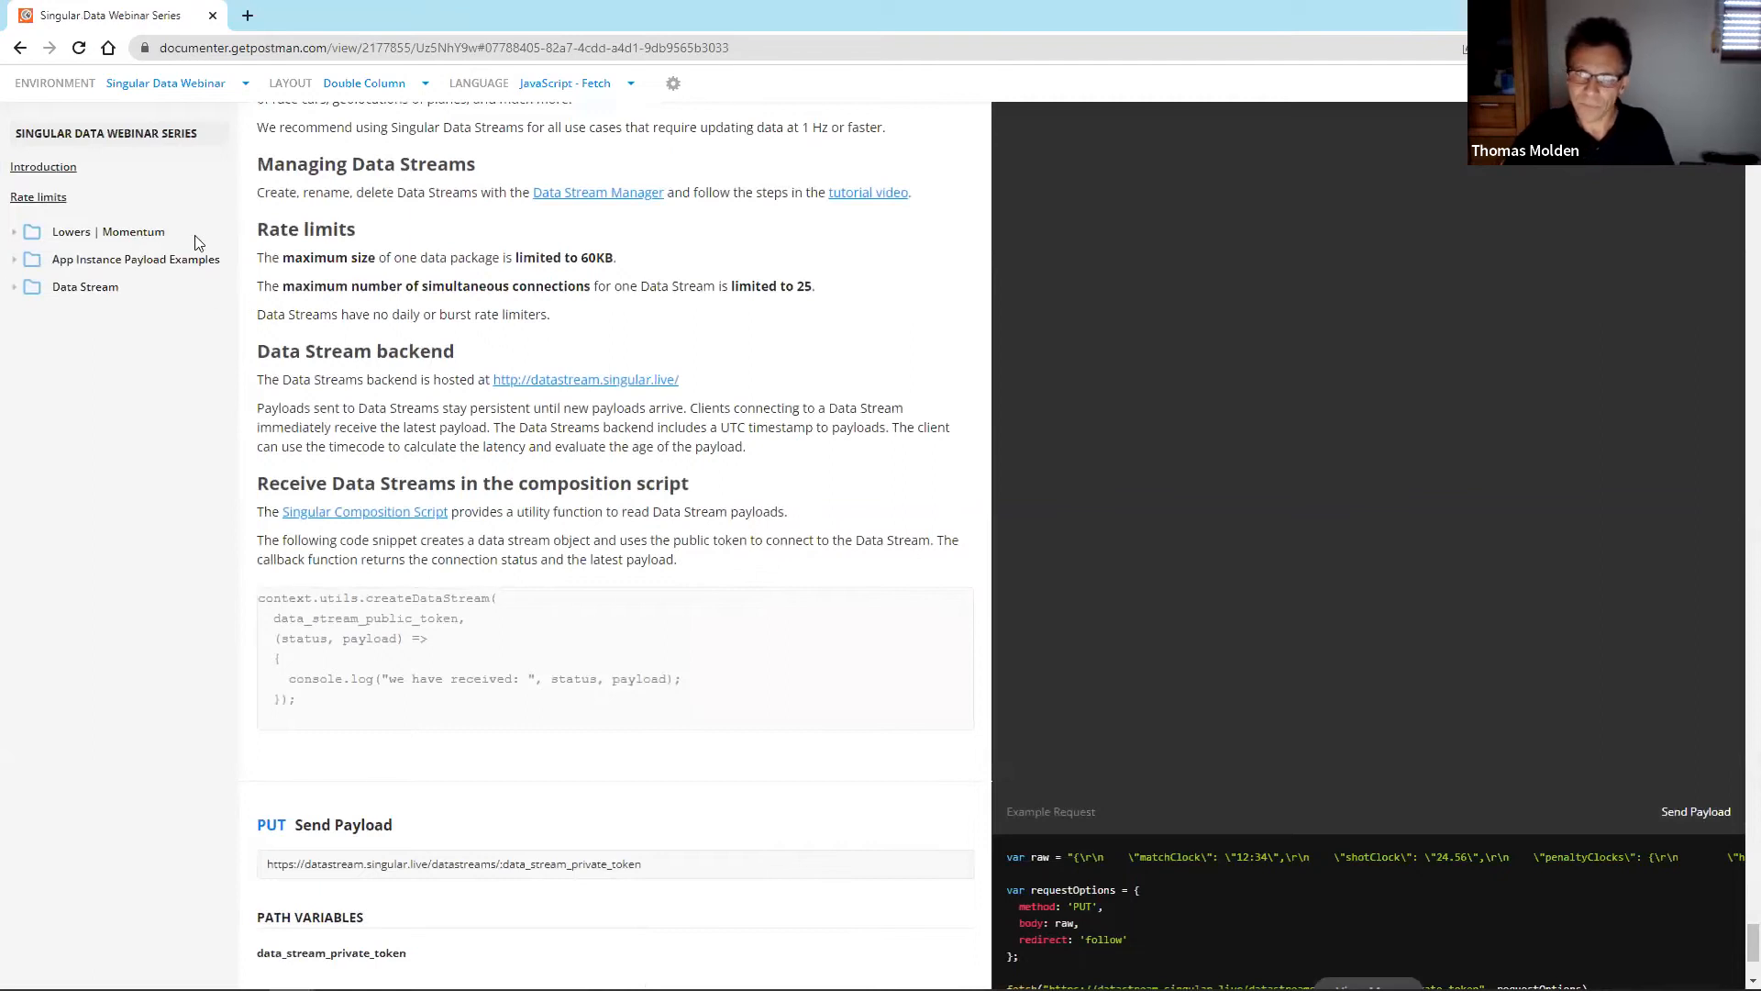
drag(1752, 943, 1743, 101)
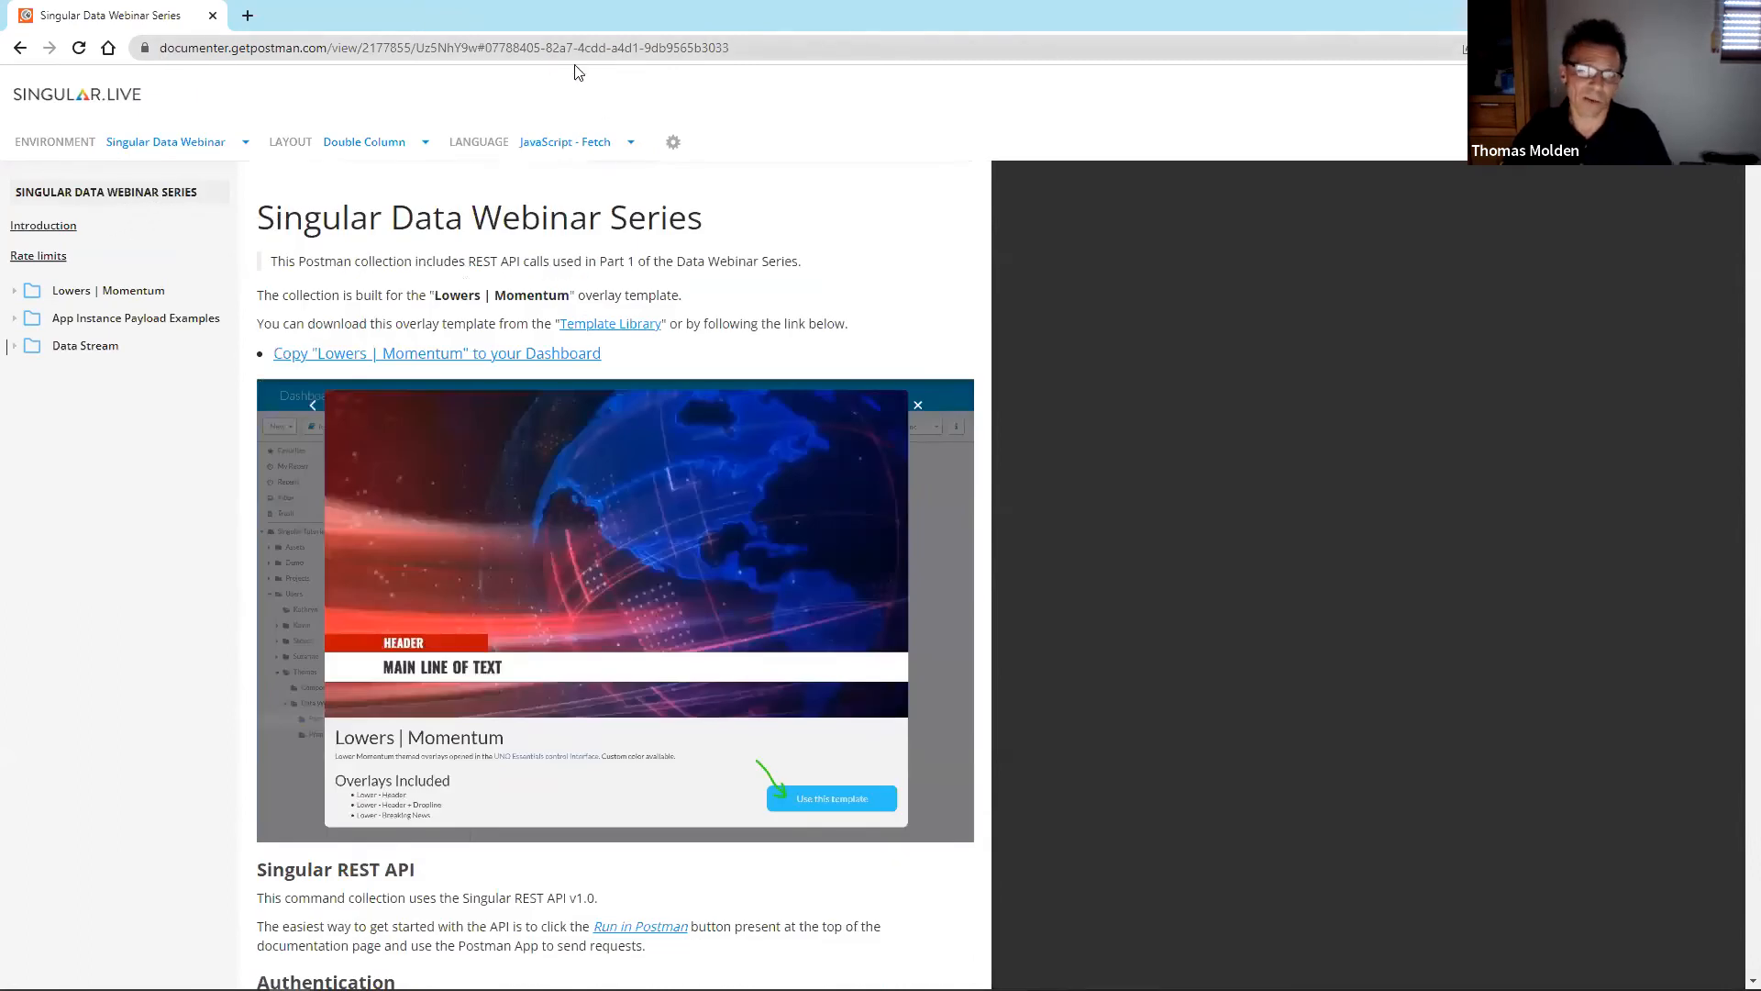
click(15, 349)
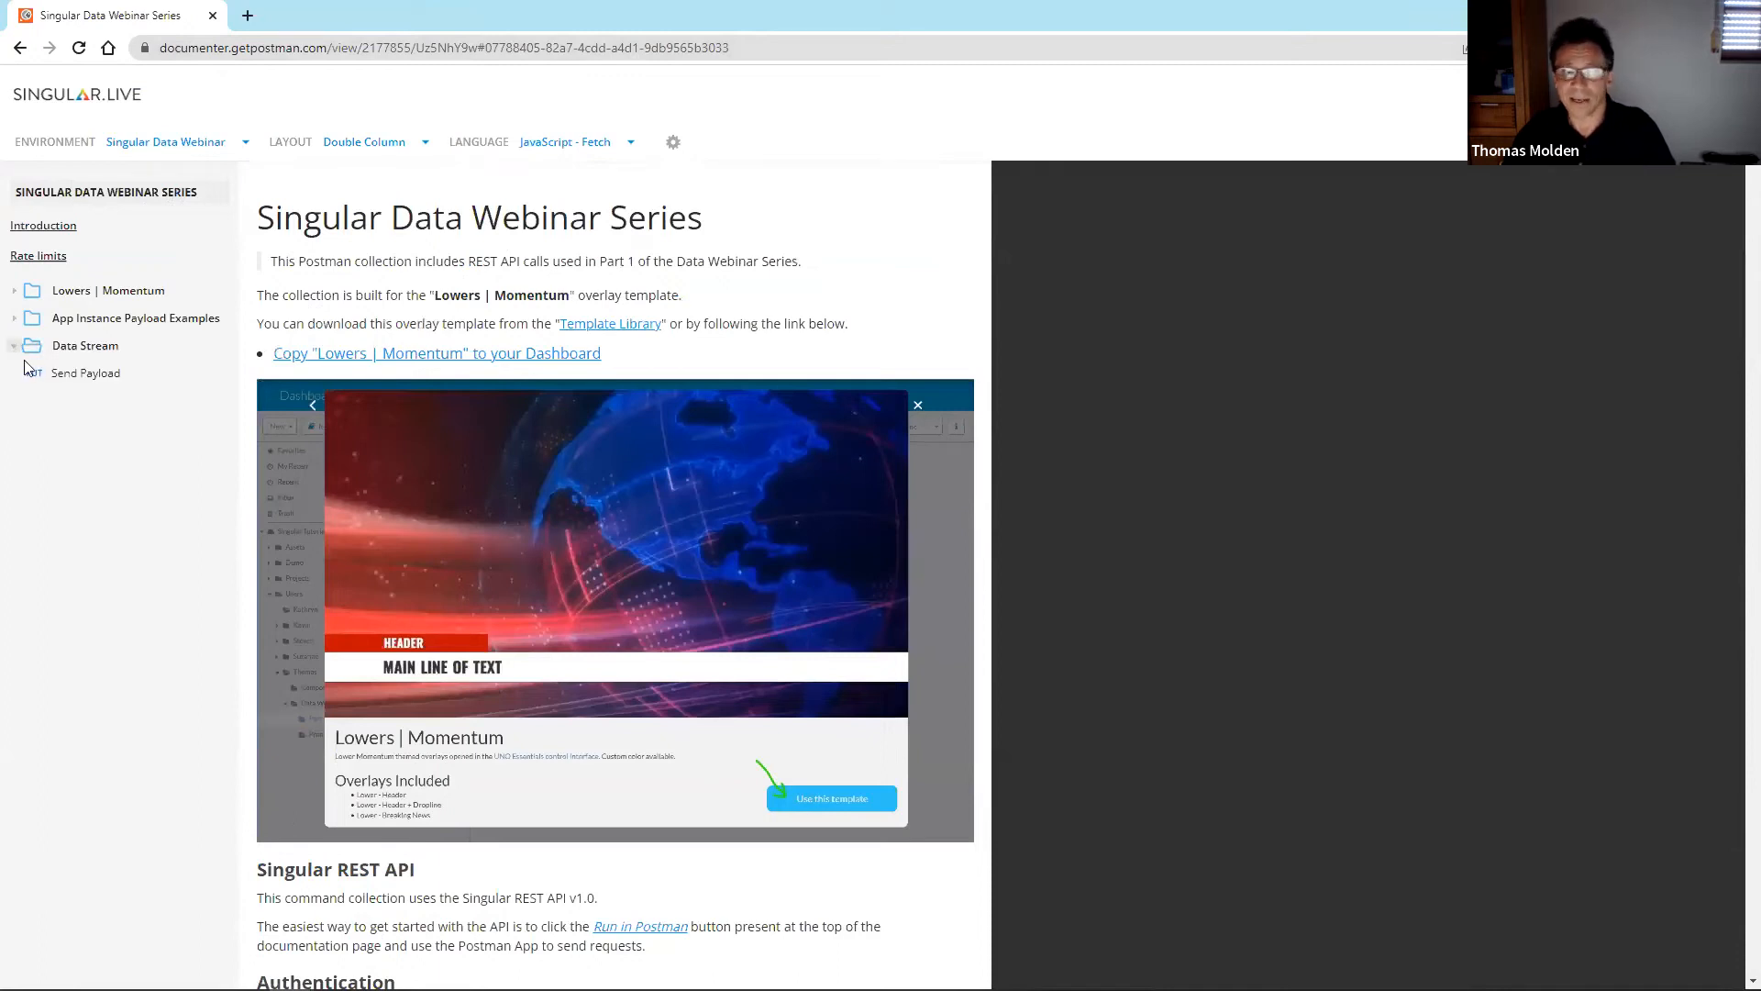
click(85, 372)
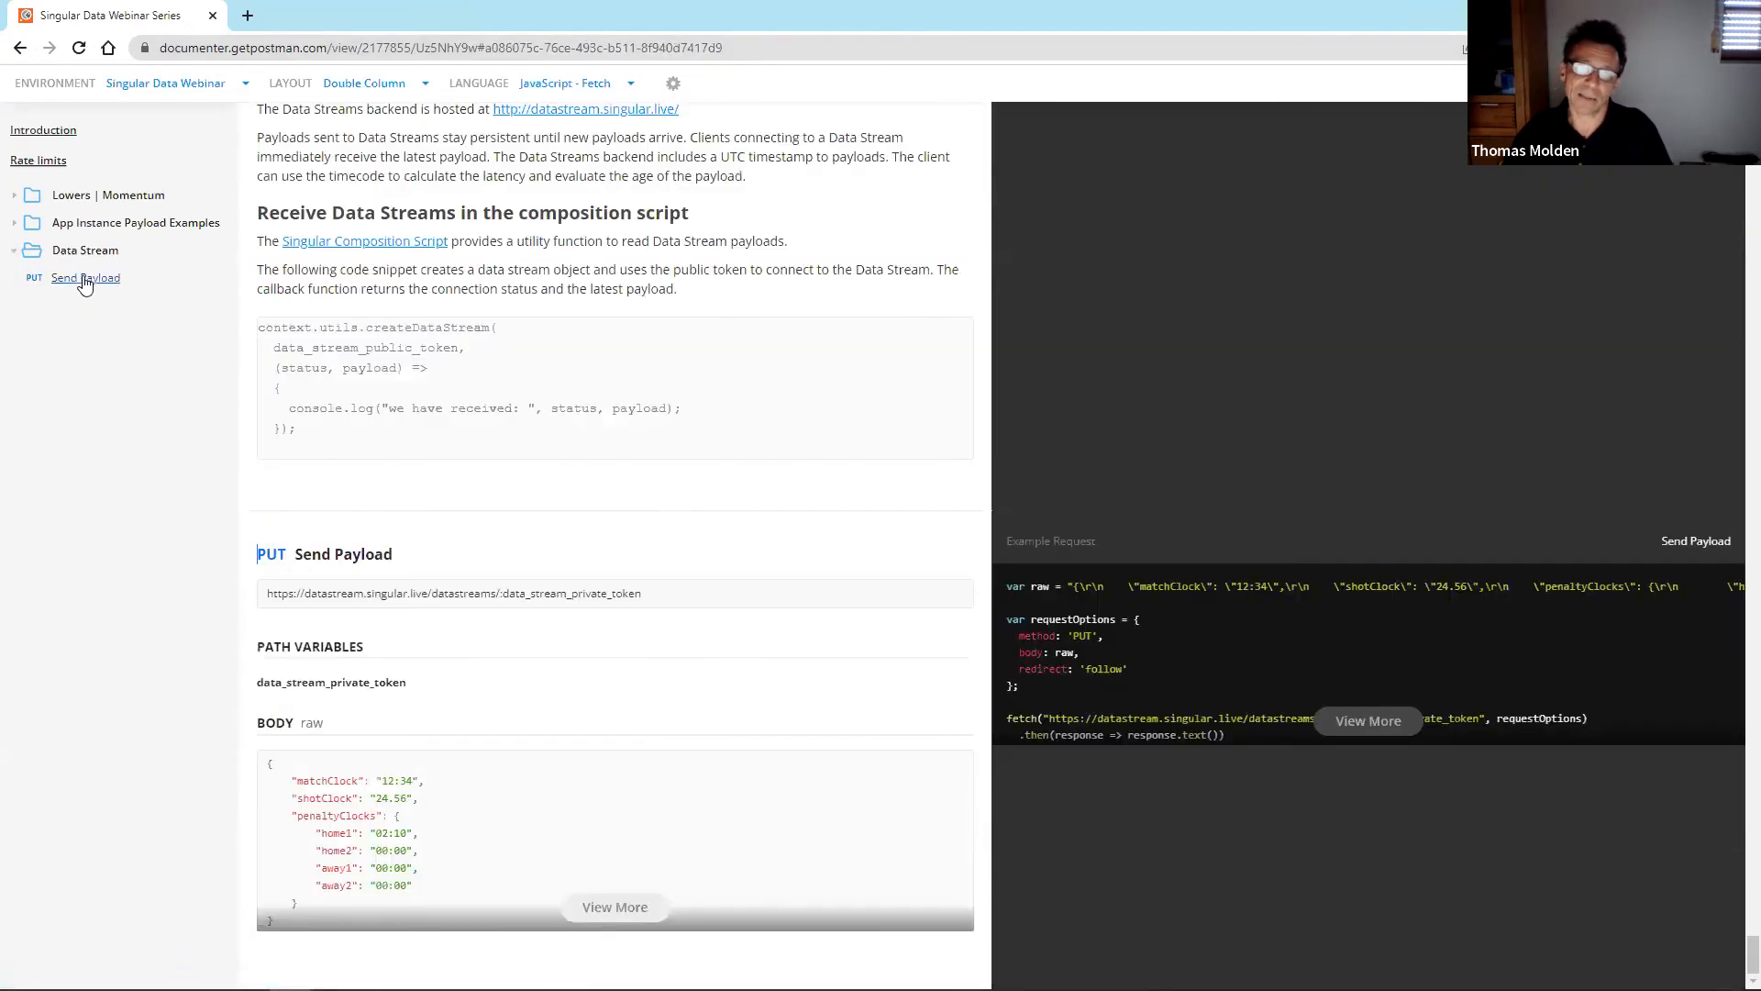
drag(679, 594, 601, 594)
drag(439, 606, 262, 598)
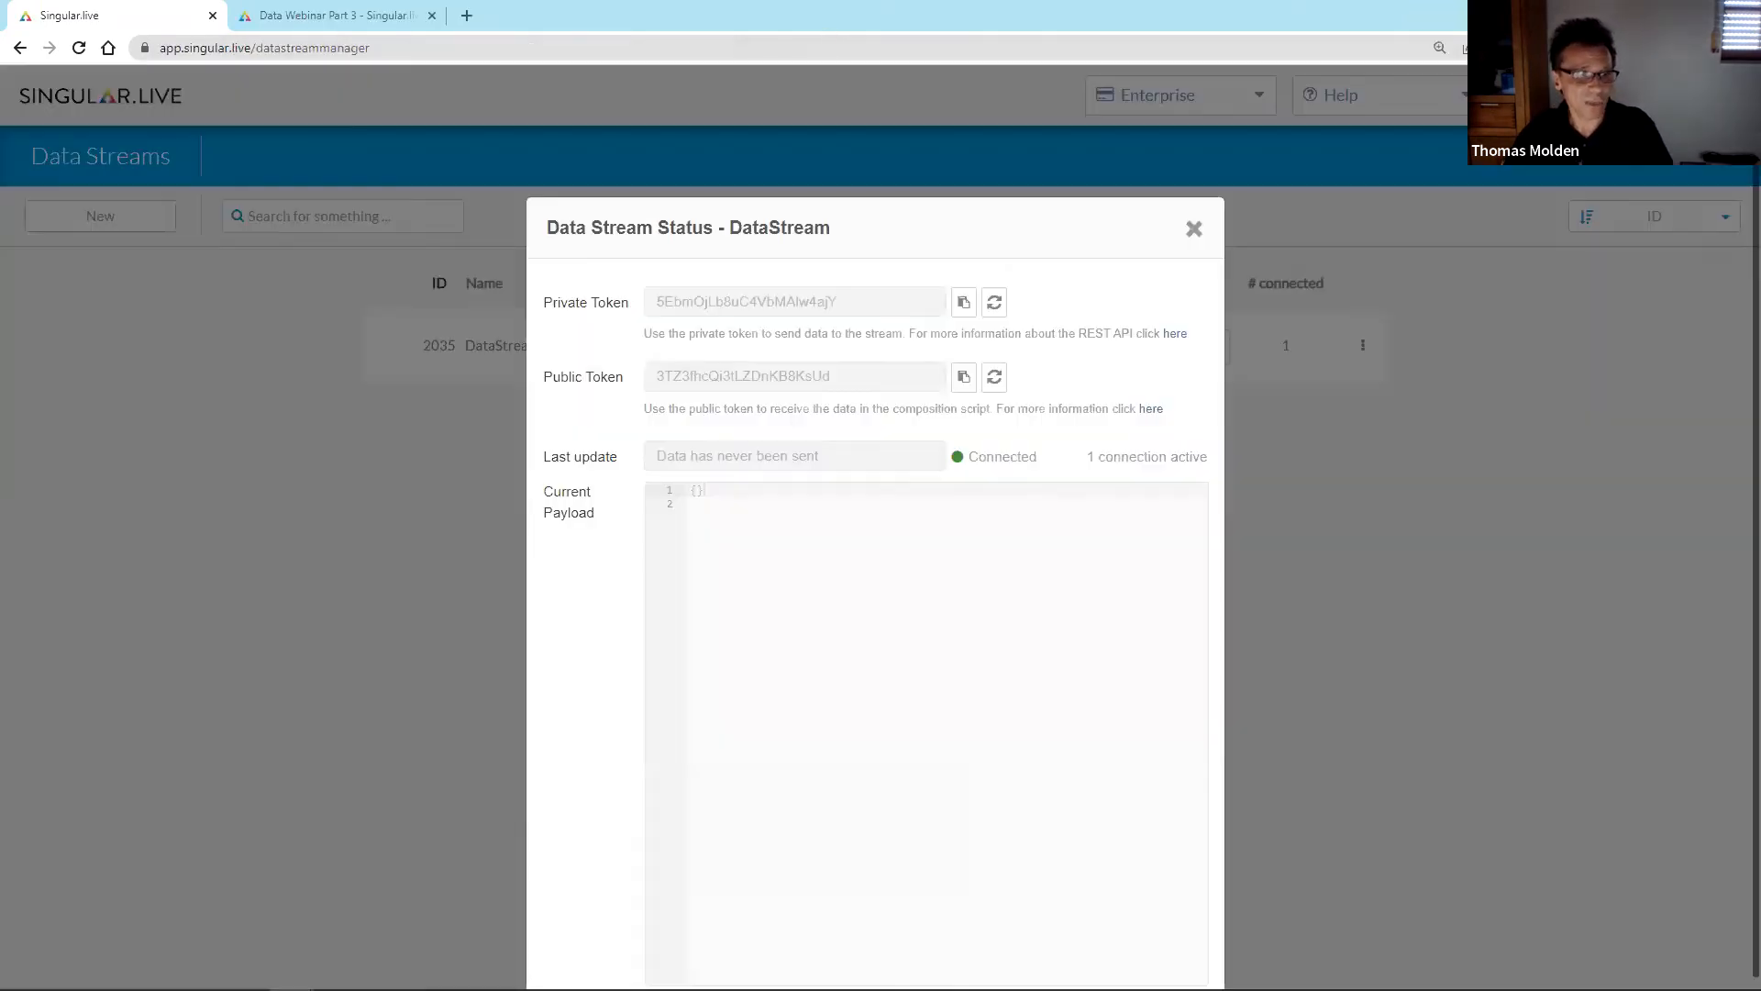
- Copy the data stream's private token and arrange the Postman and browser windows so both can be seen
click(427, 972)
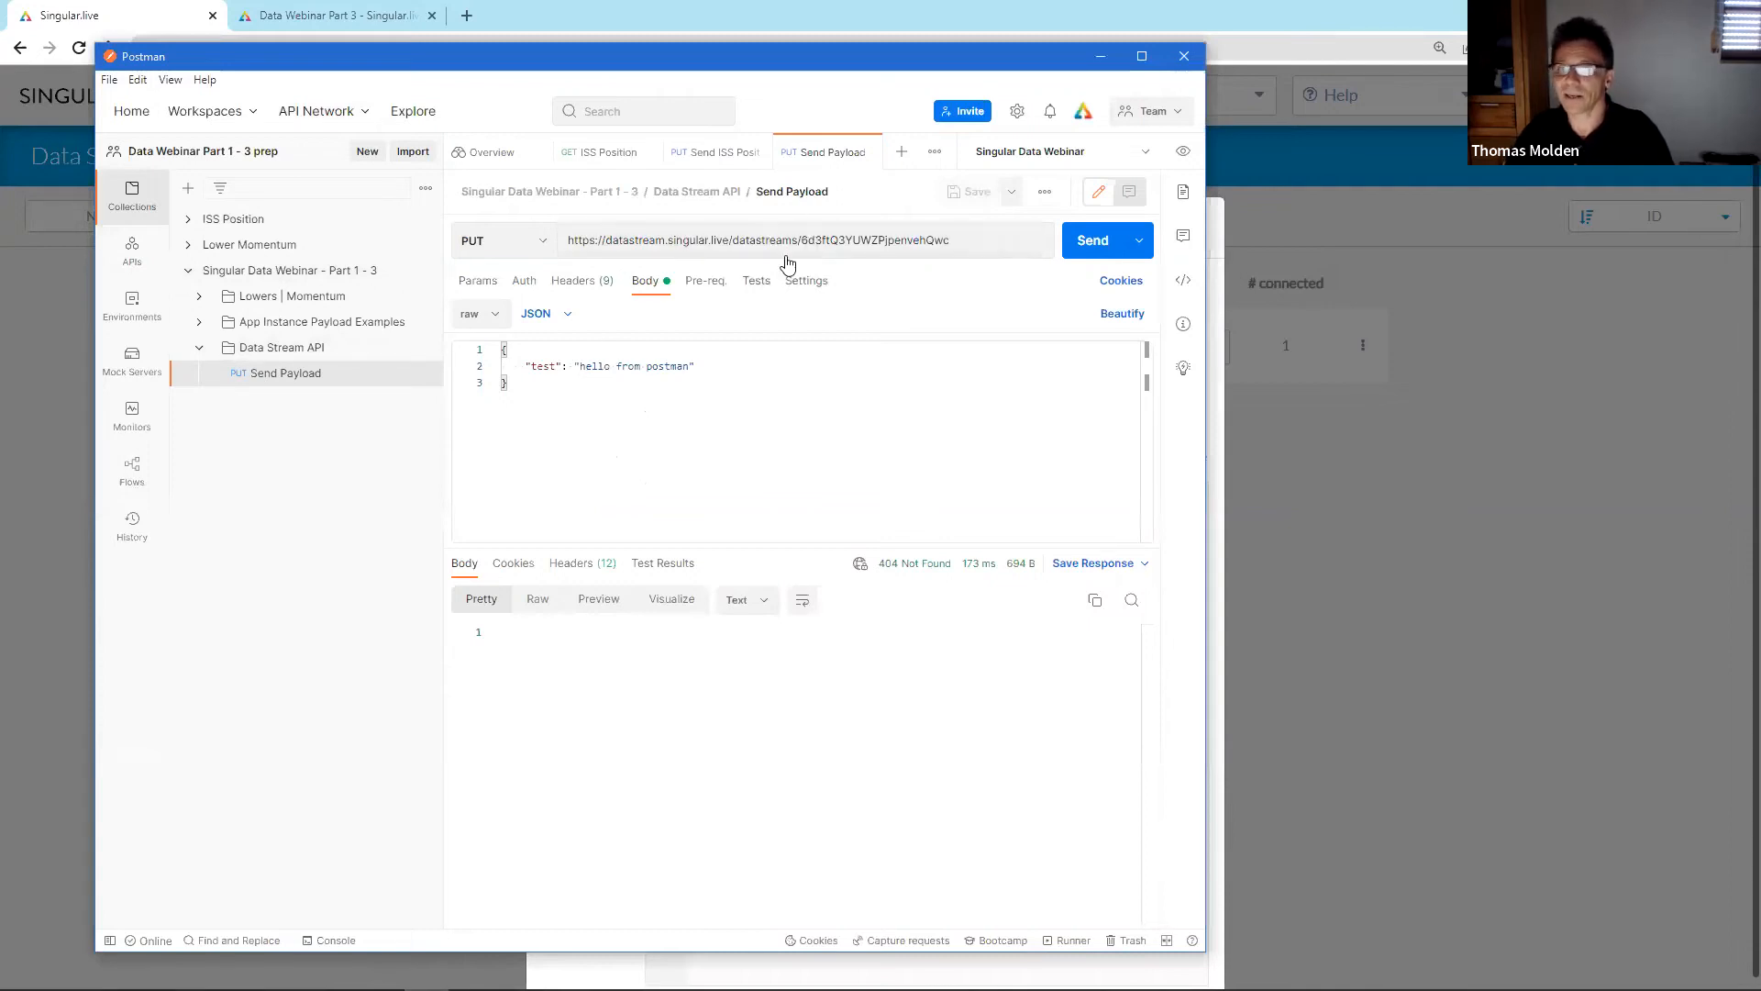
drag(831, 73, 1, 99)
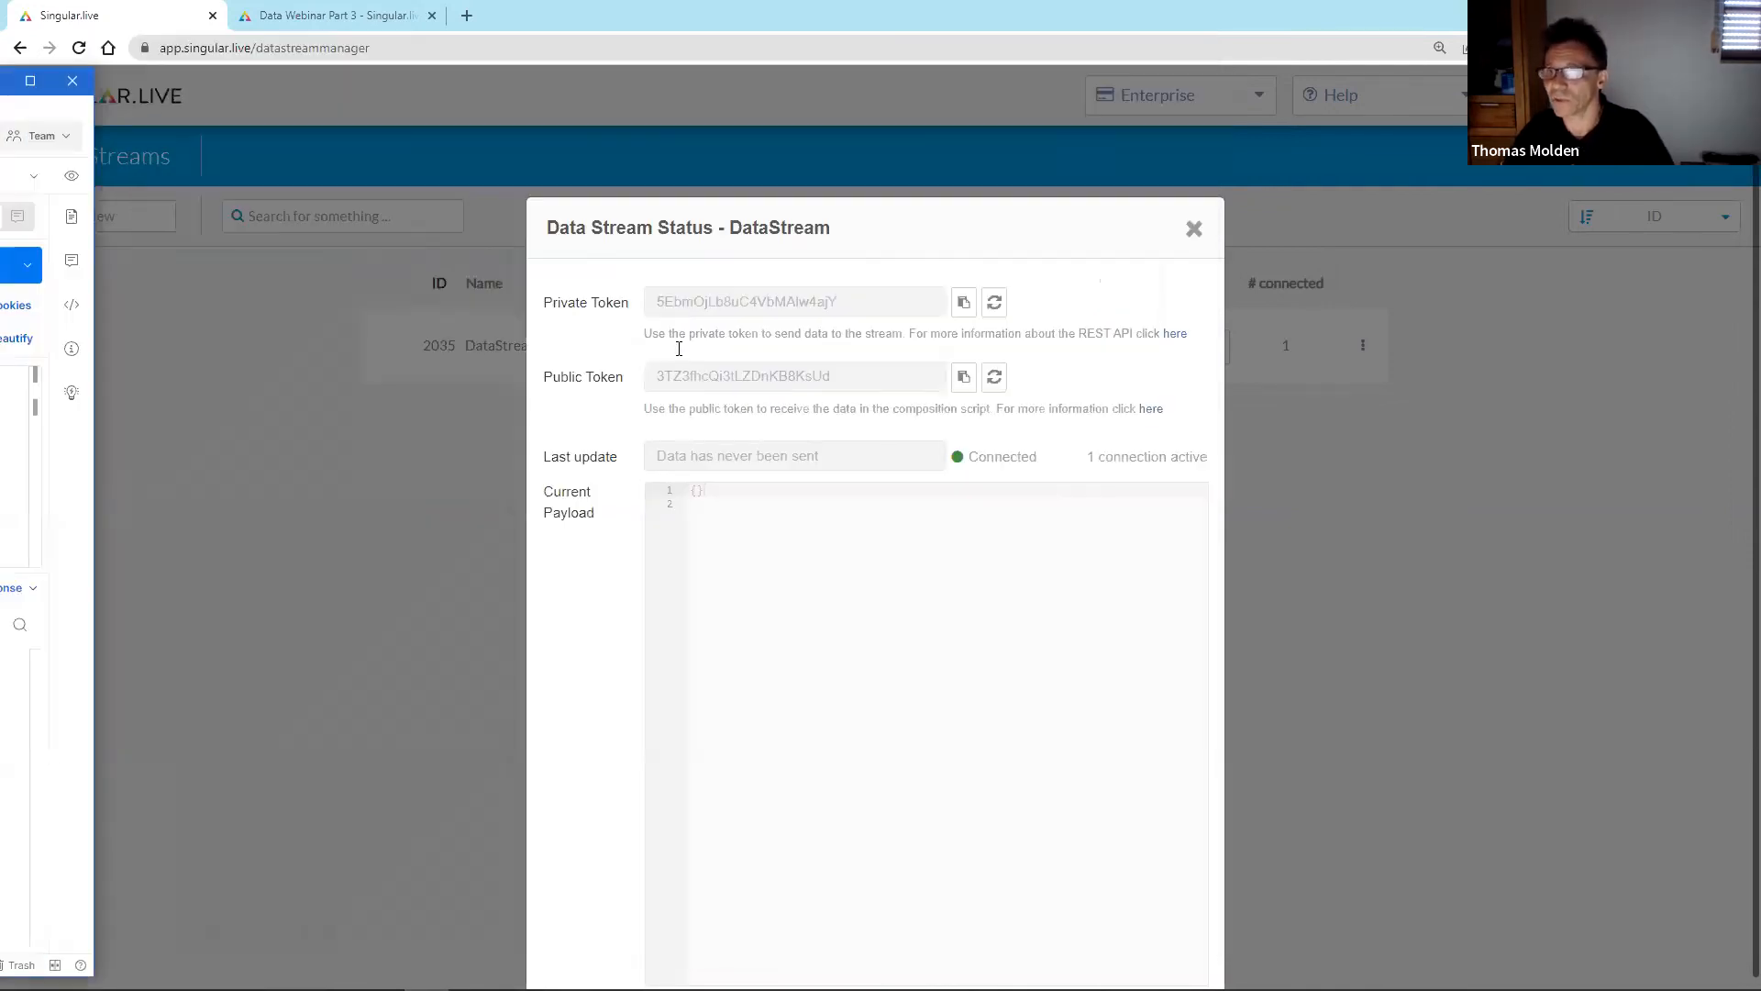
click(963, 304)
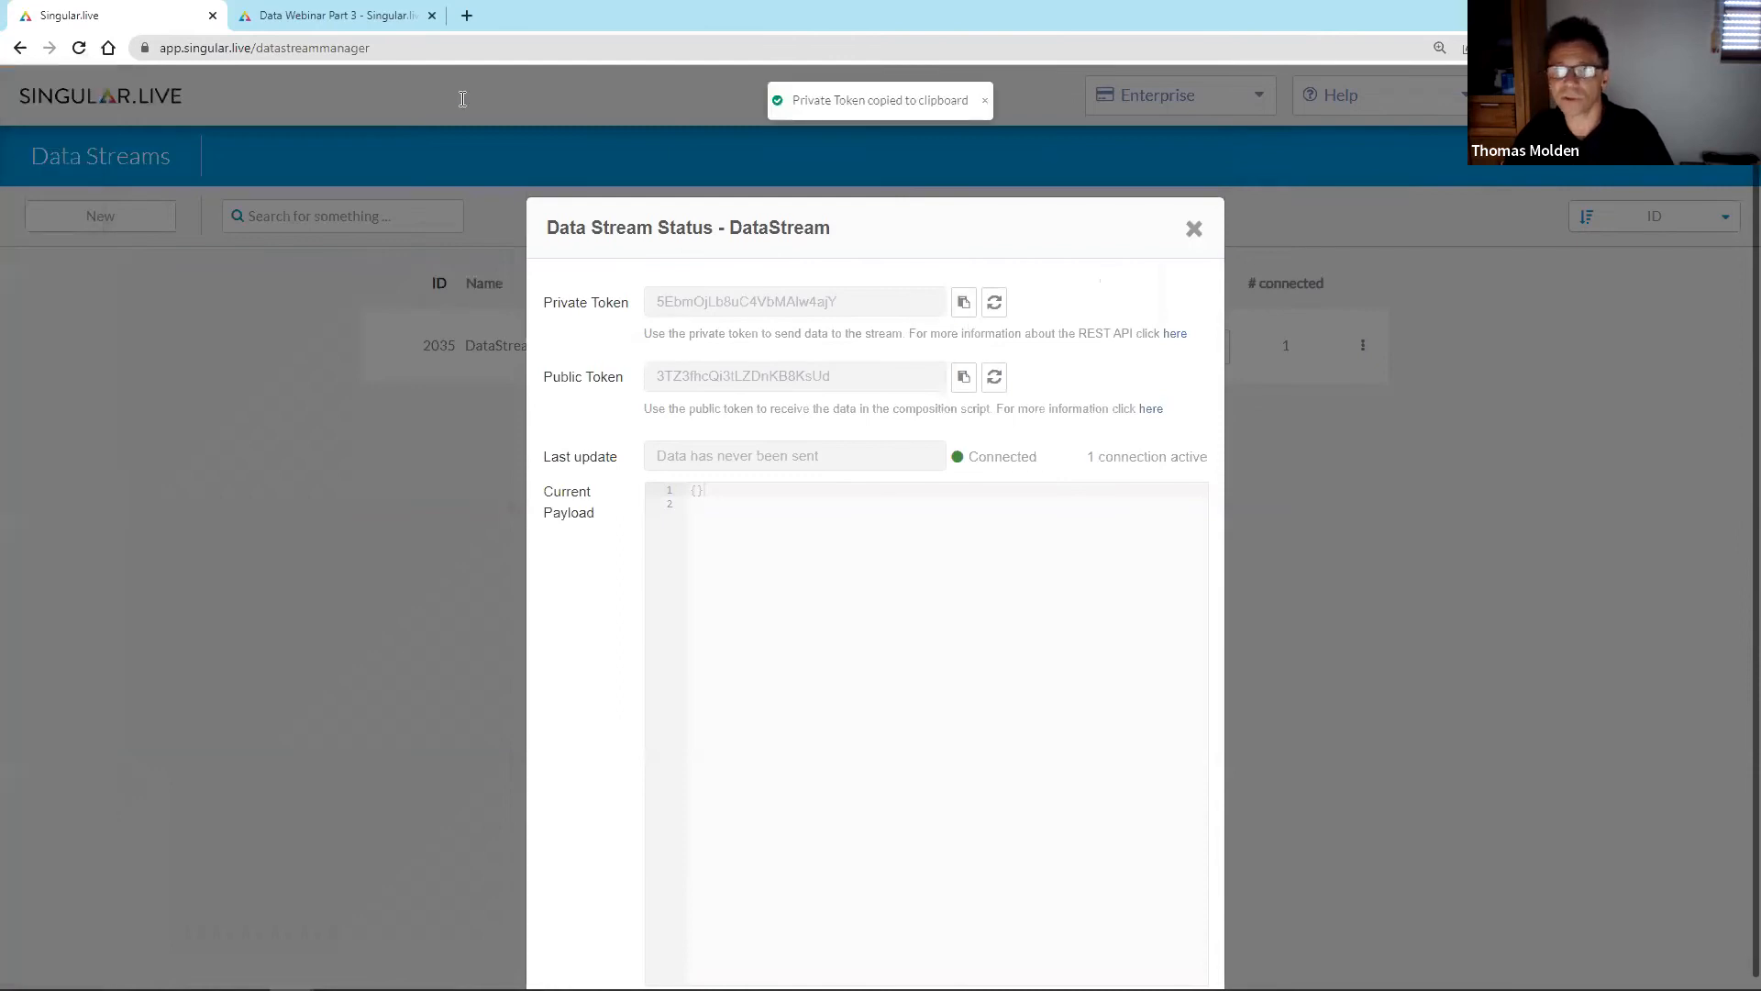
key(alt+Tab)
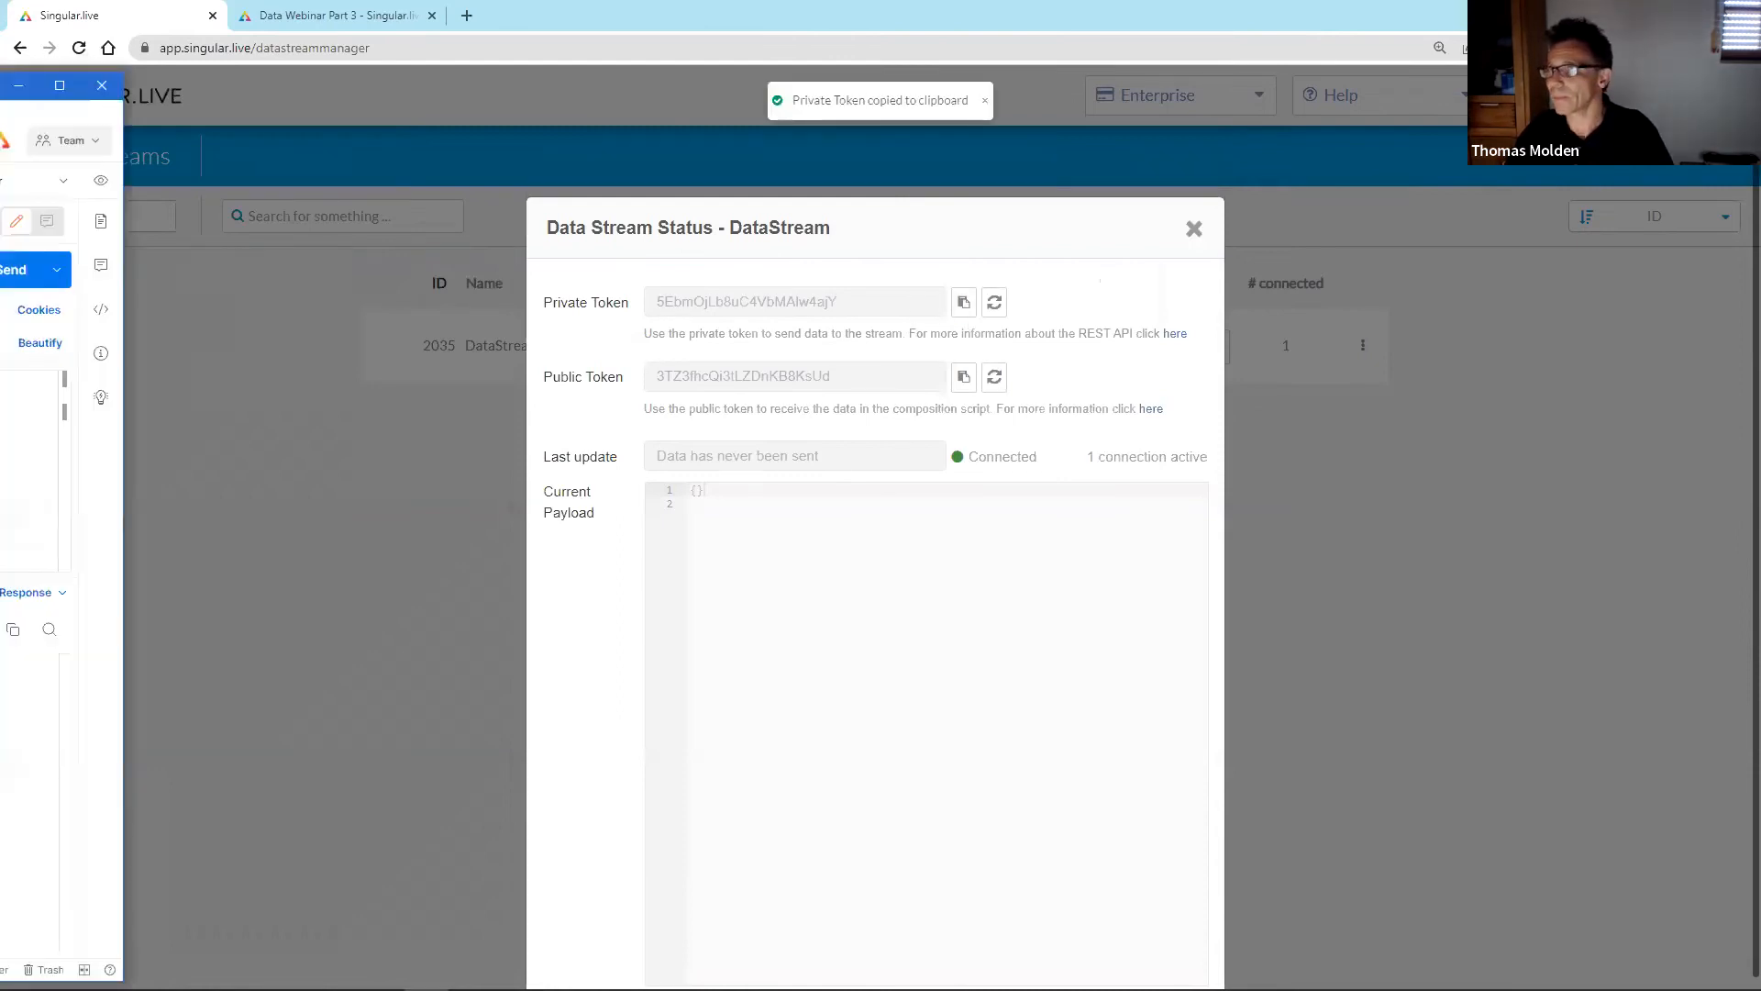
drag(1, 87, 1193, 53)
double_click(1194, 13)
click(1264, 55)
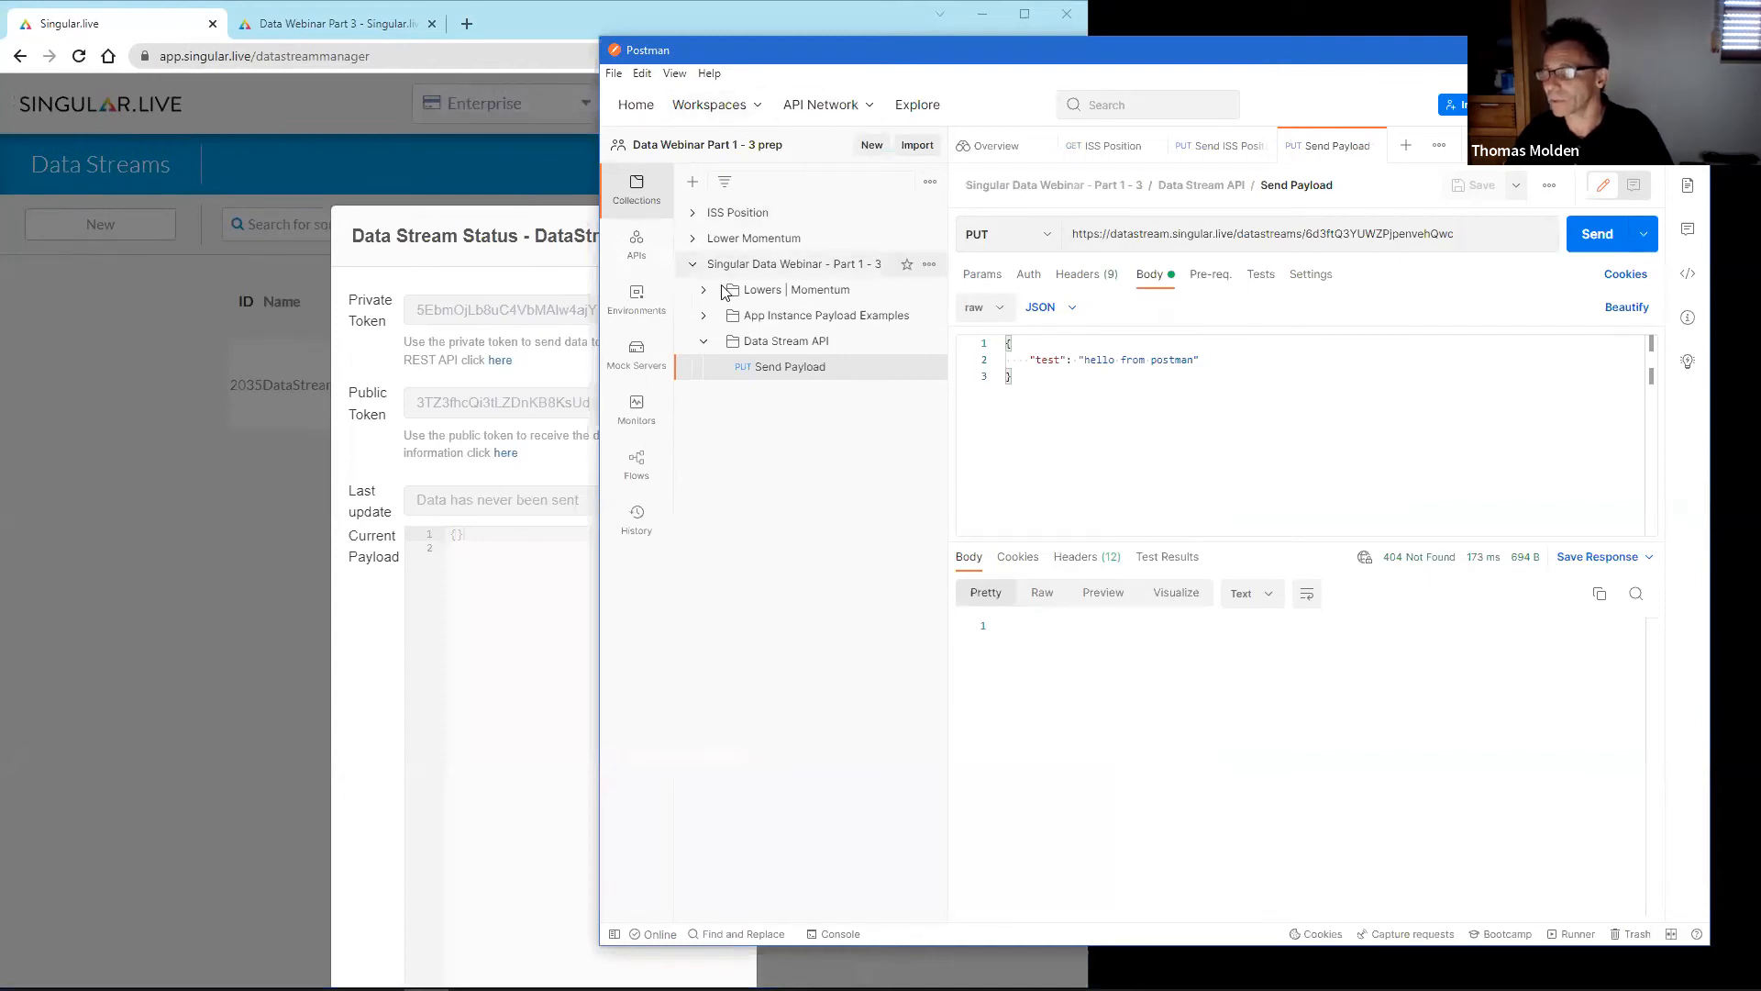
- Close the data stream status and paste the copied private token over the token in Postman's Send Payload request URL
key(alt+Tab)
click(724, 235)
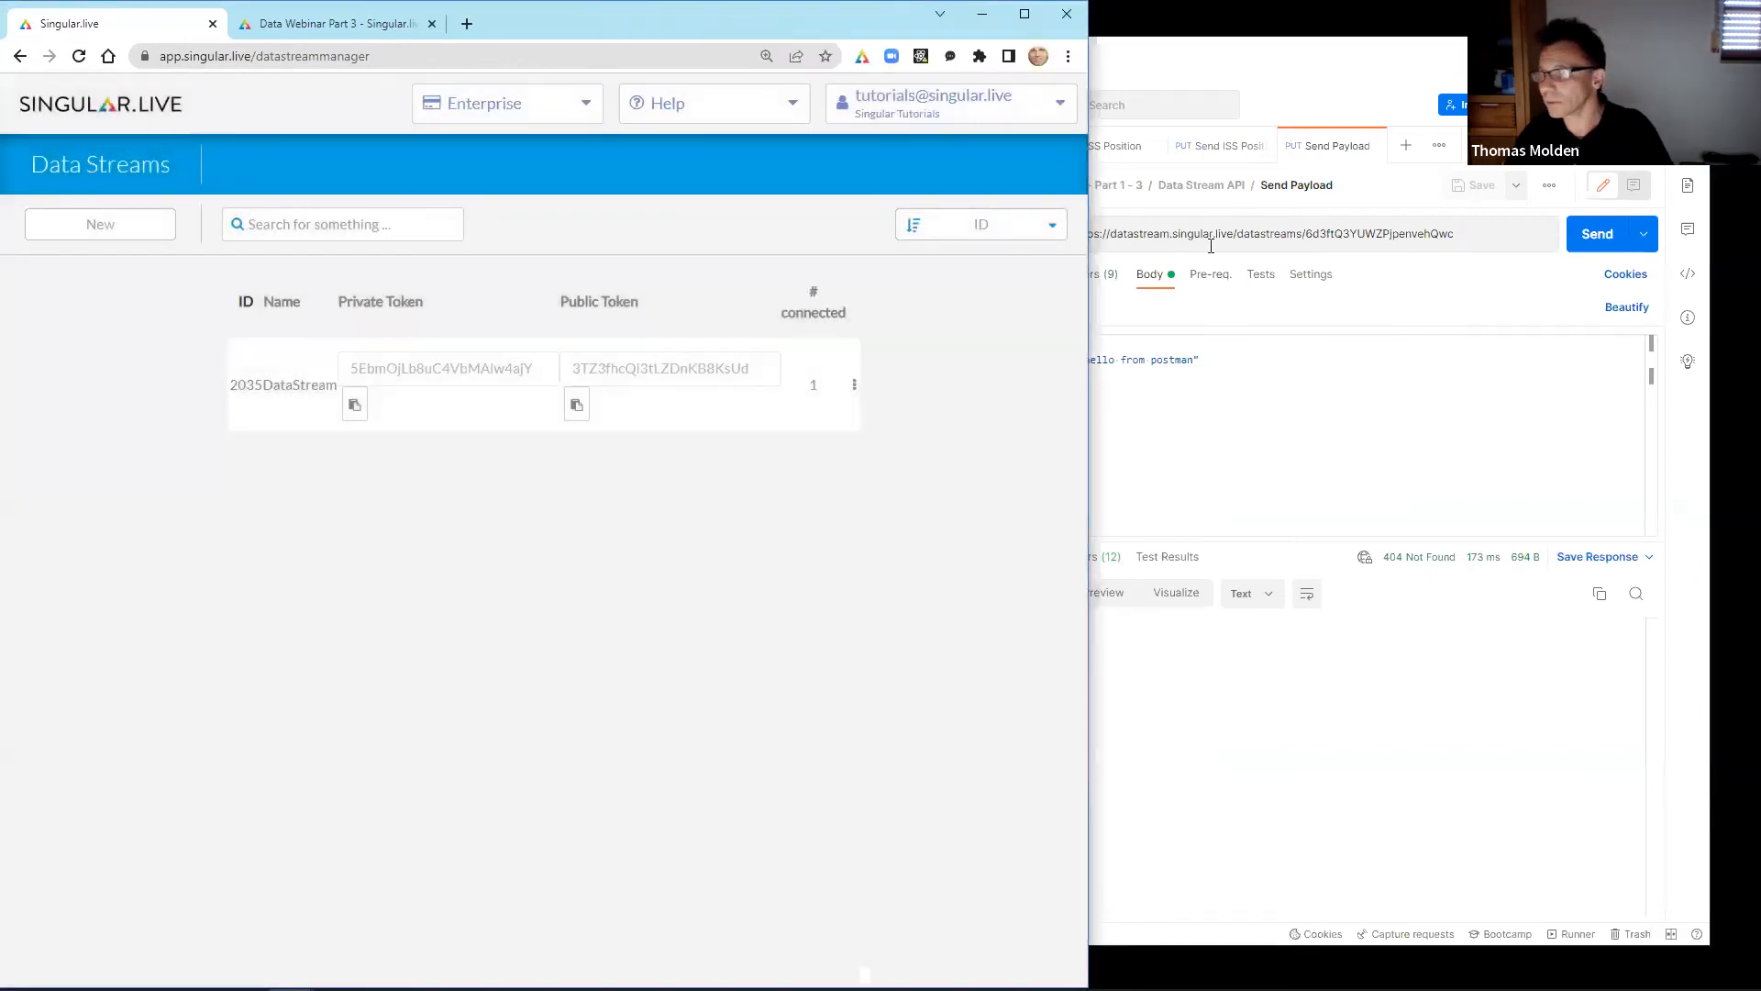
double_click(1401, 233)
key(ctrl+v)
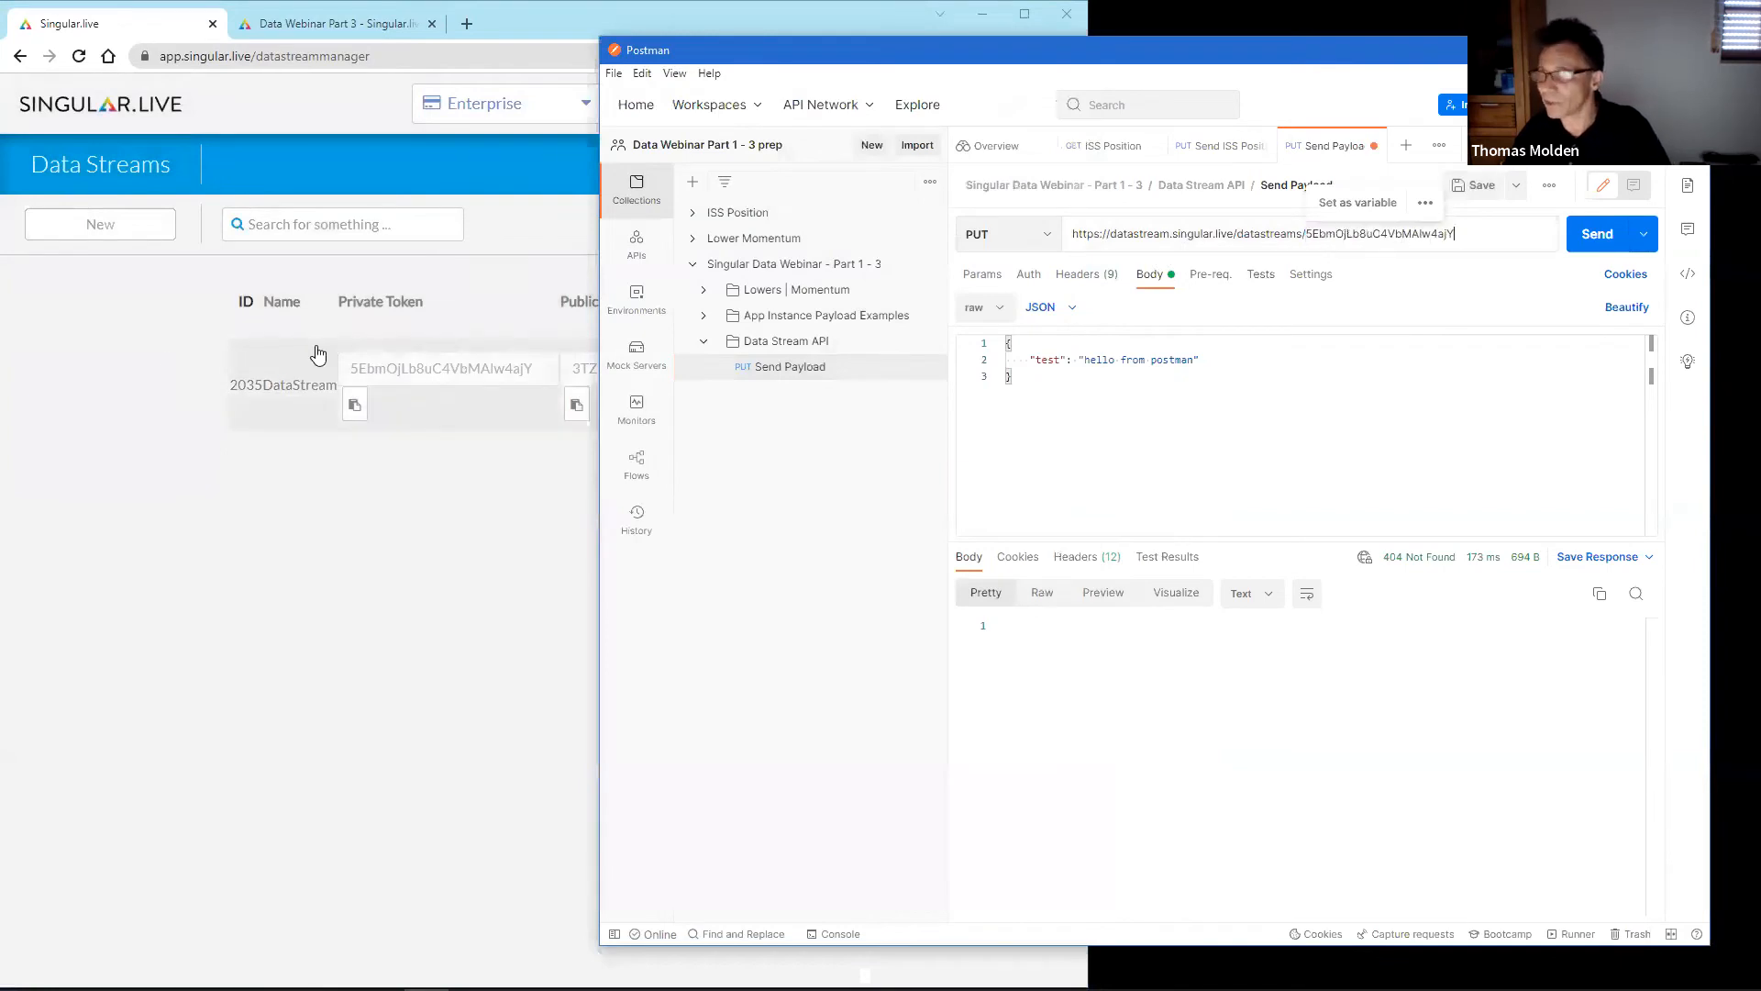
- Reopen the DataStream status, send the "hello from postman" payload from Postman, and narrow the Postman window to uncover the current payload
click(244, 389)
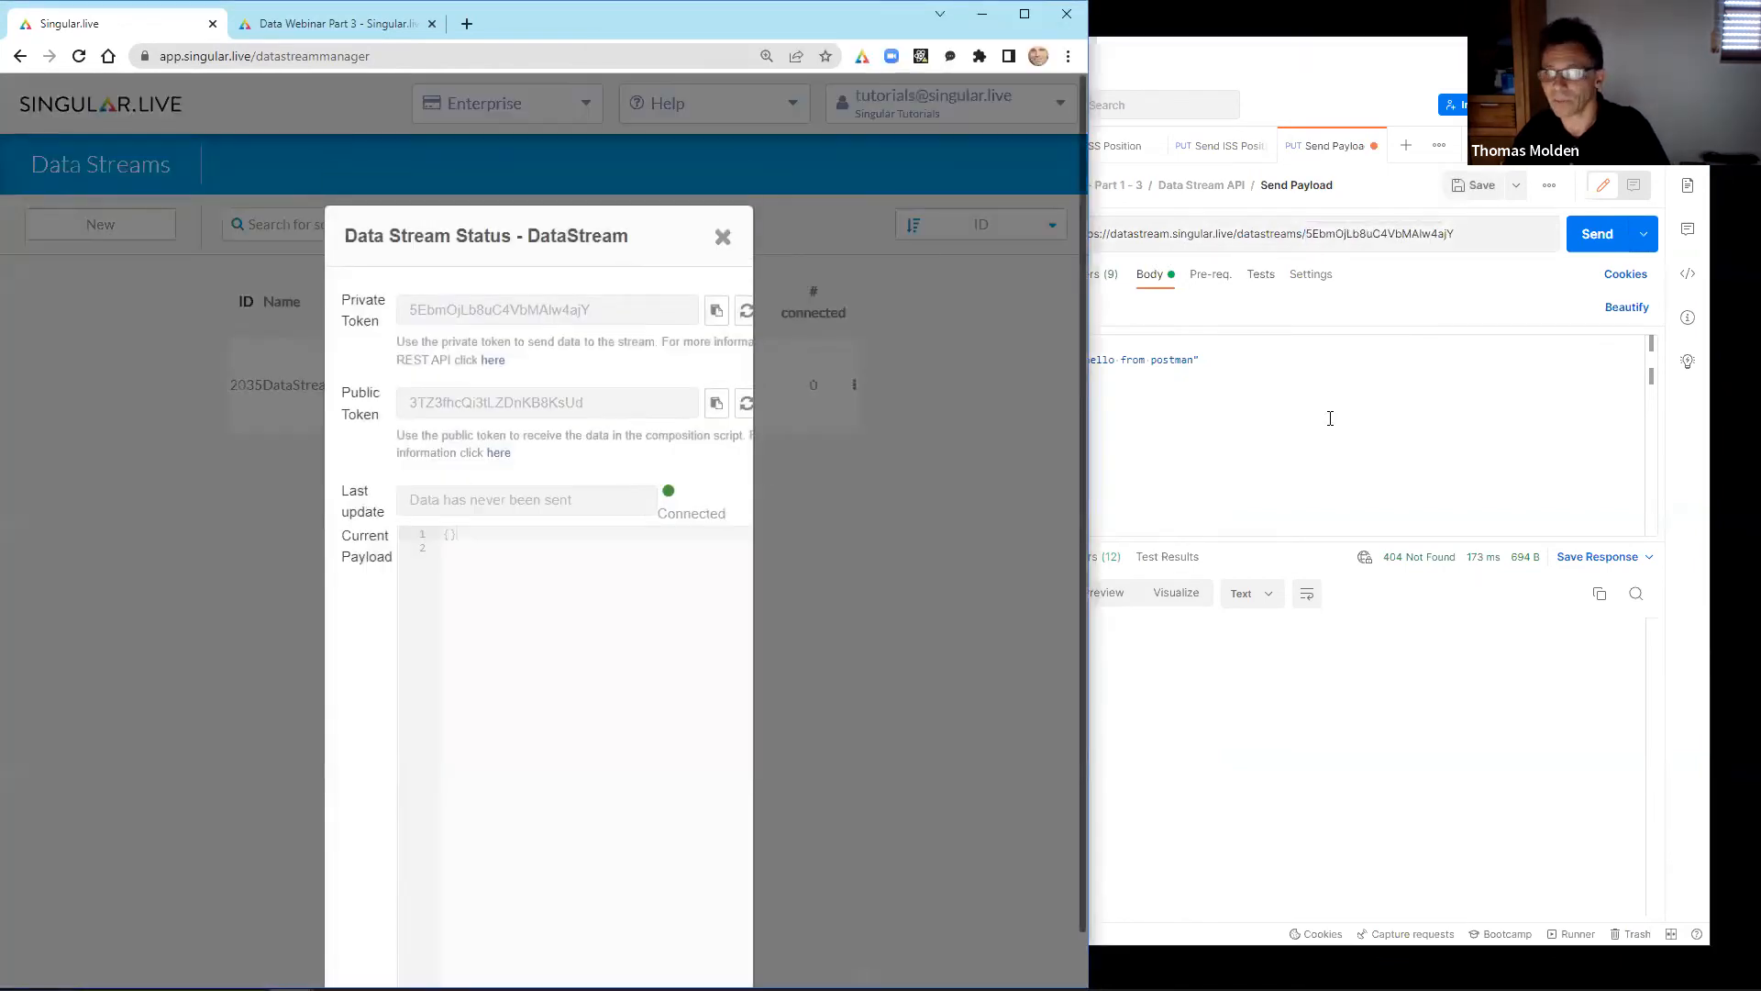
click(1597, 238)
click(1597, 238)
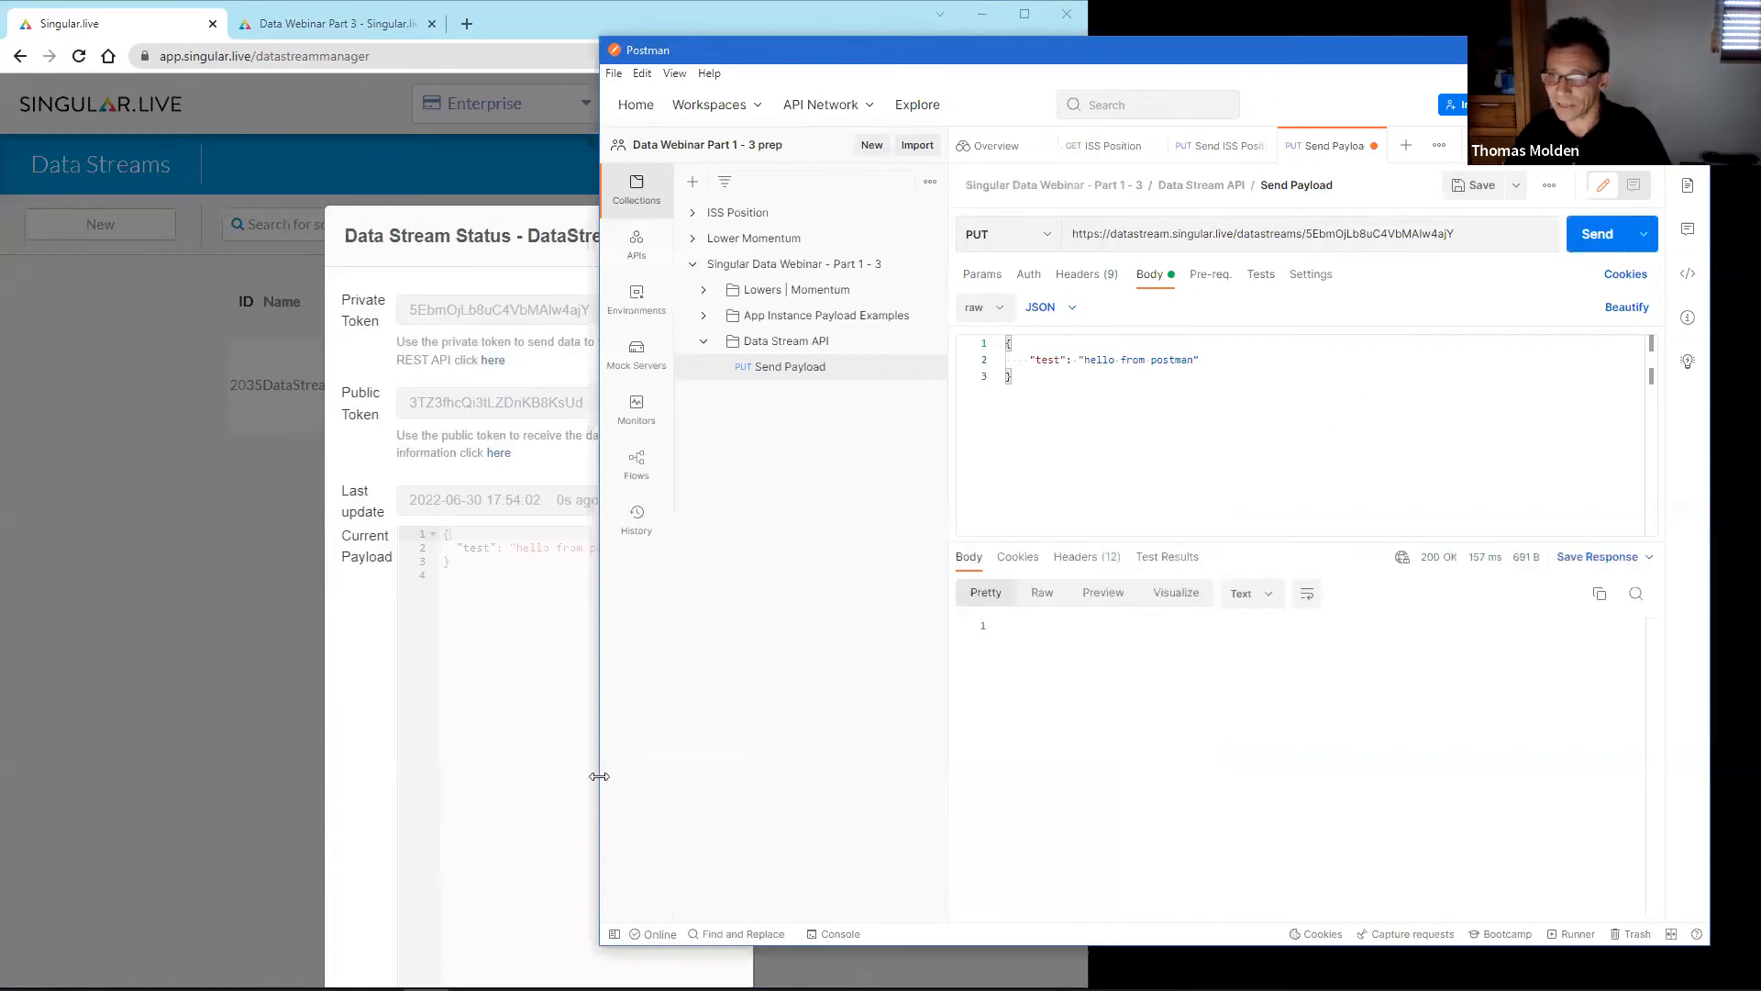
drag(599, 776, 897, 776)
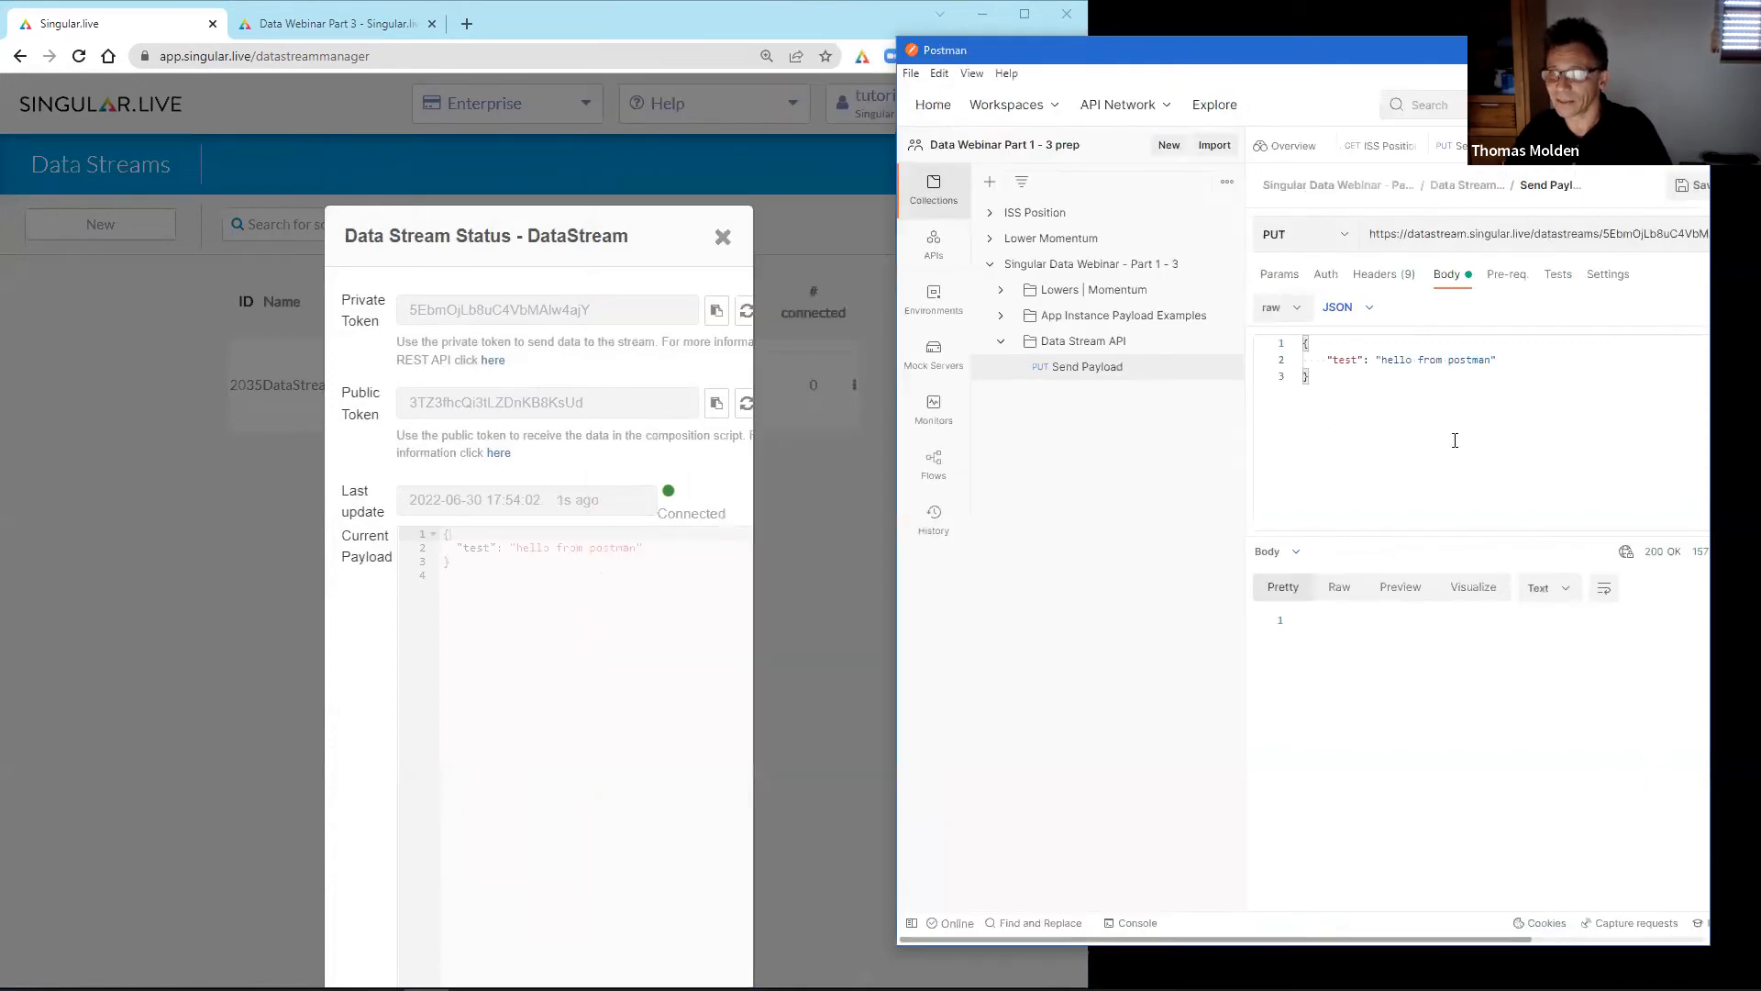
- Try to send the payload with "..." added after the closing quote of the test value
click(1494, 361)
text(...)
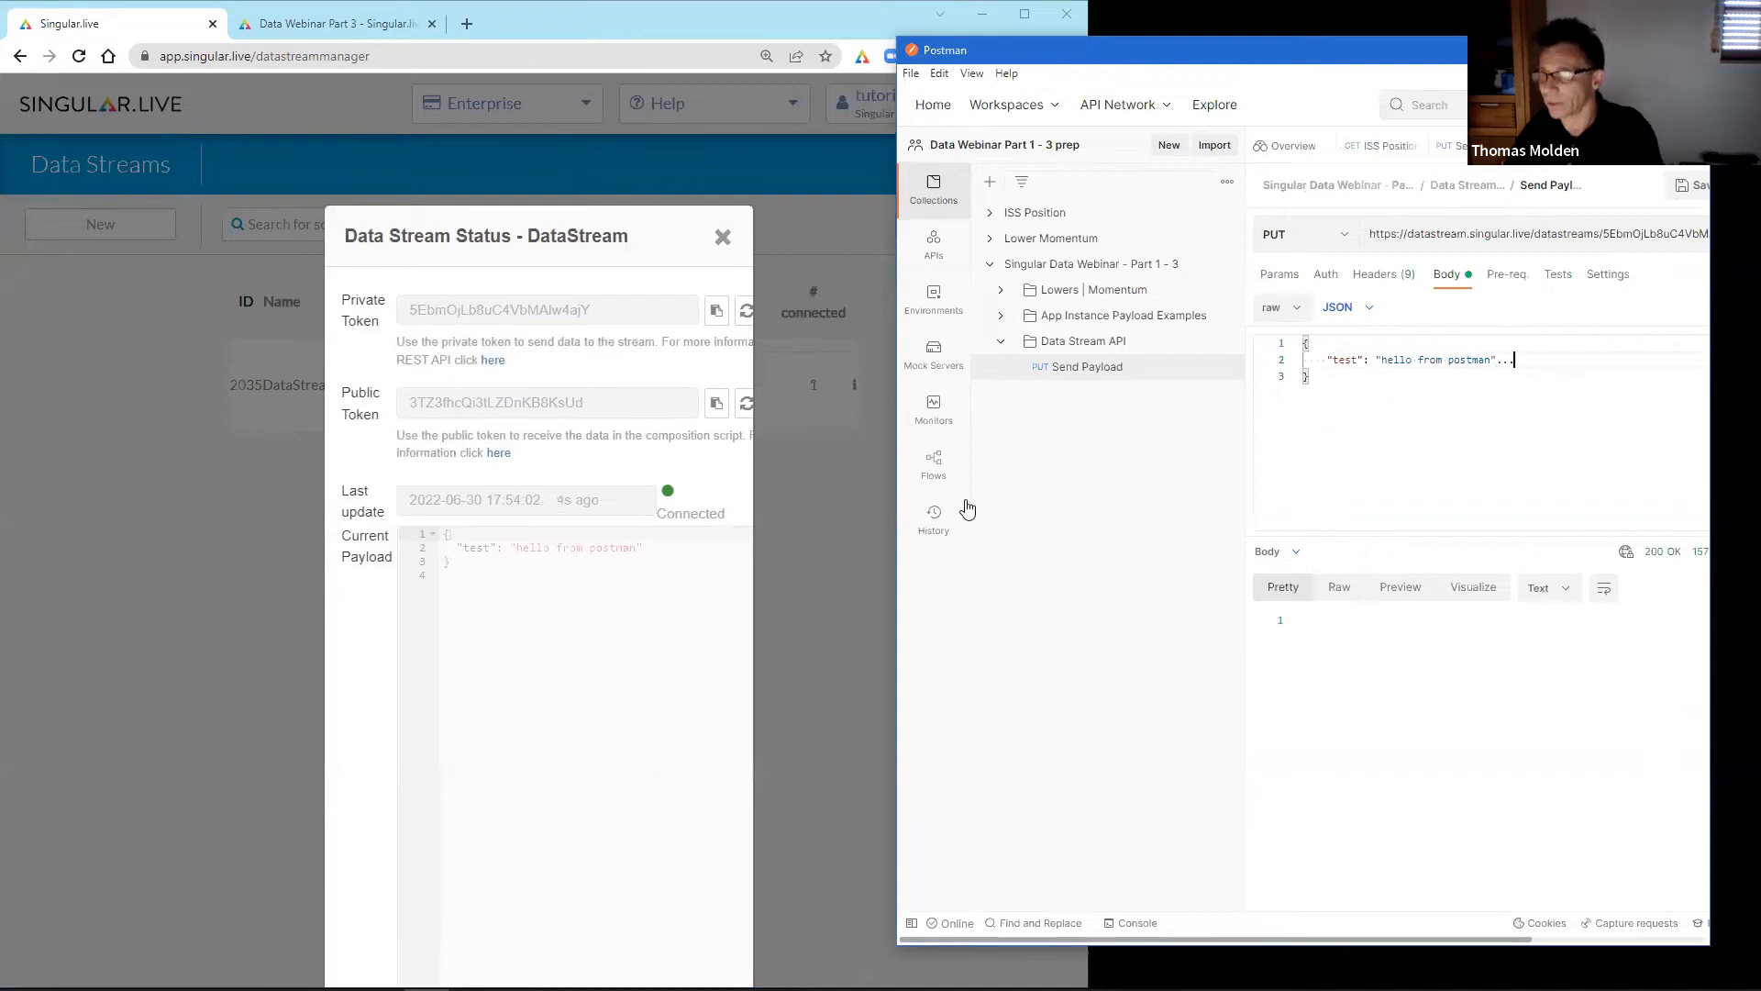
drag(1477, 940, 1662, 939)
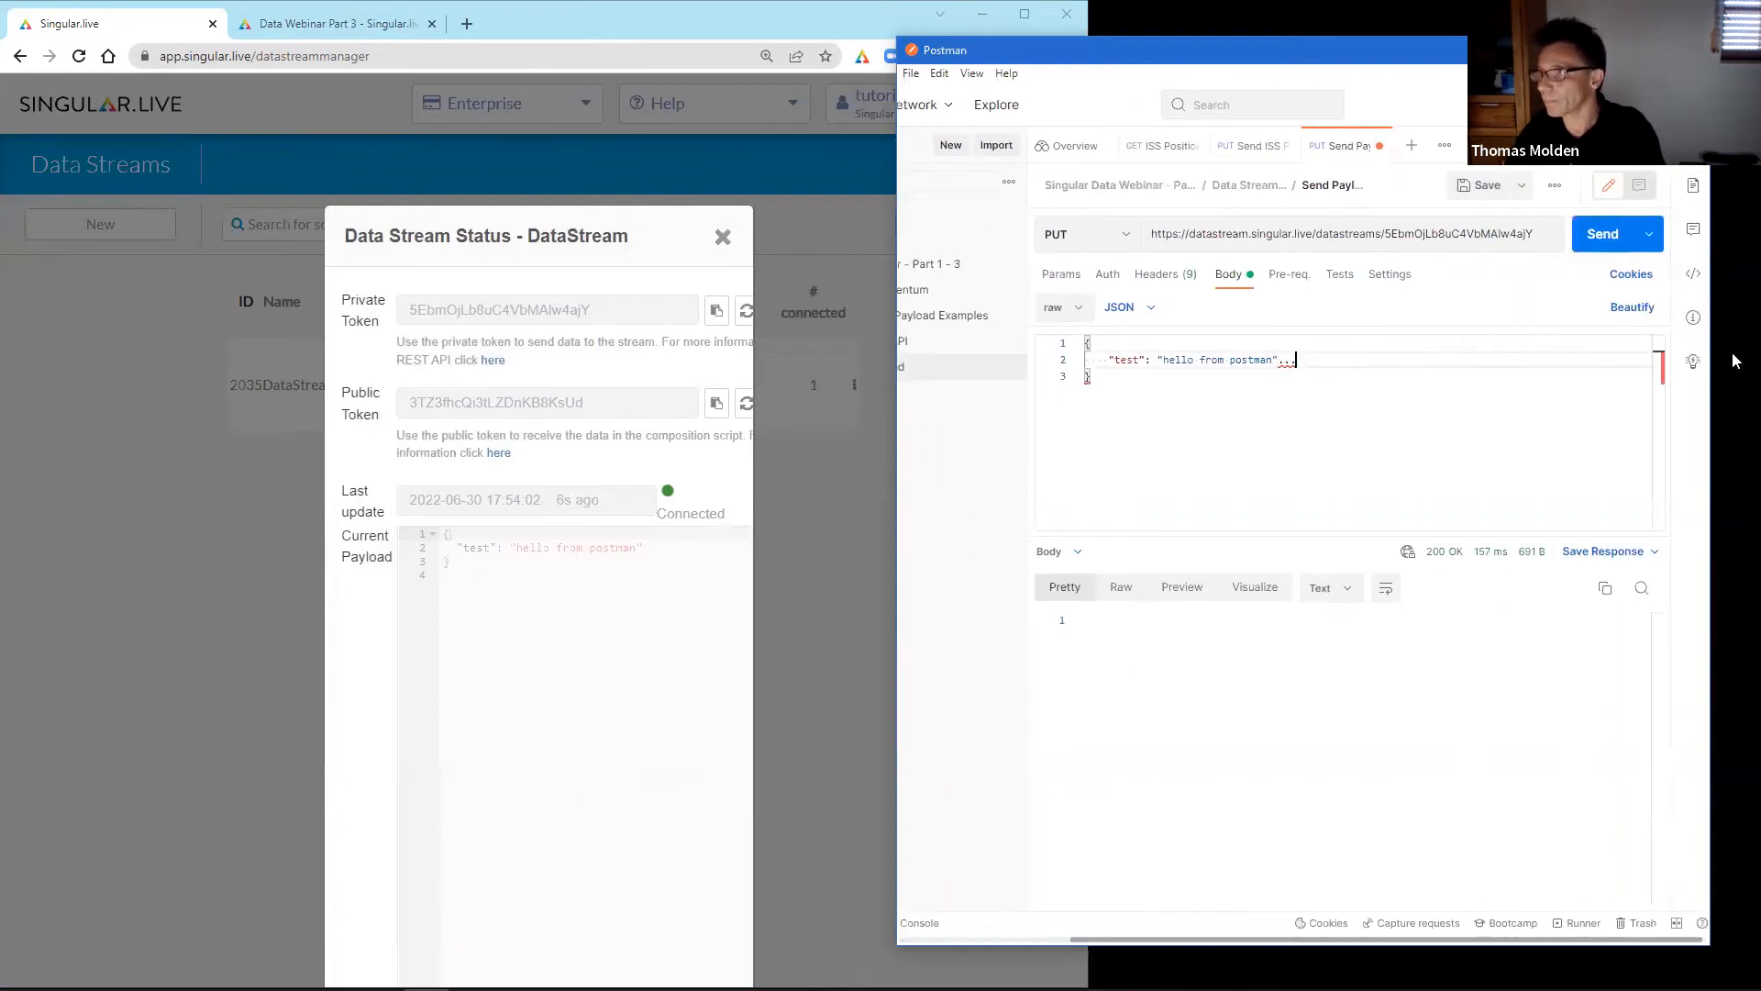
click(1600, 234)
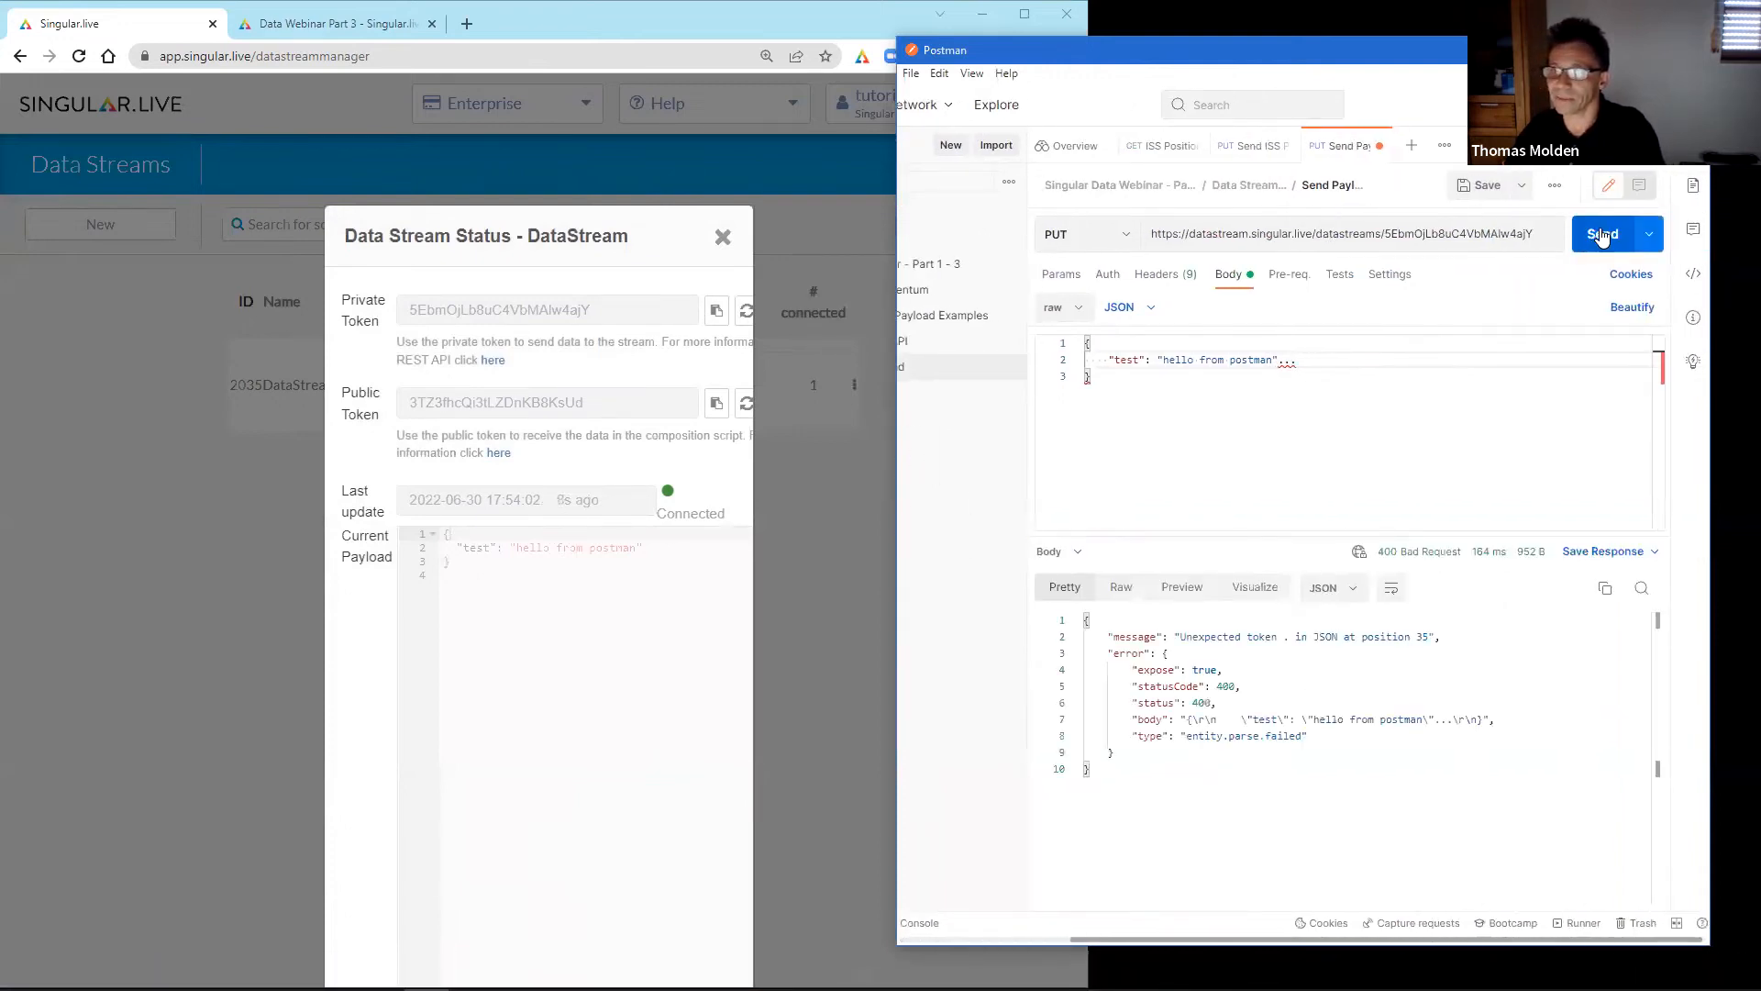
click(1602, 236)
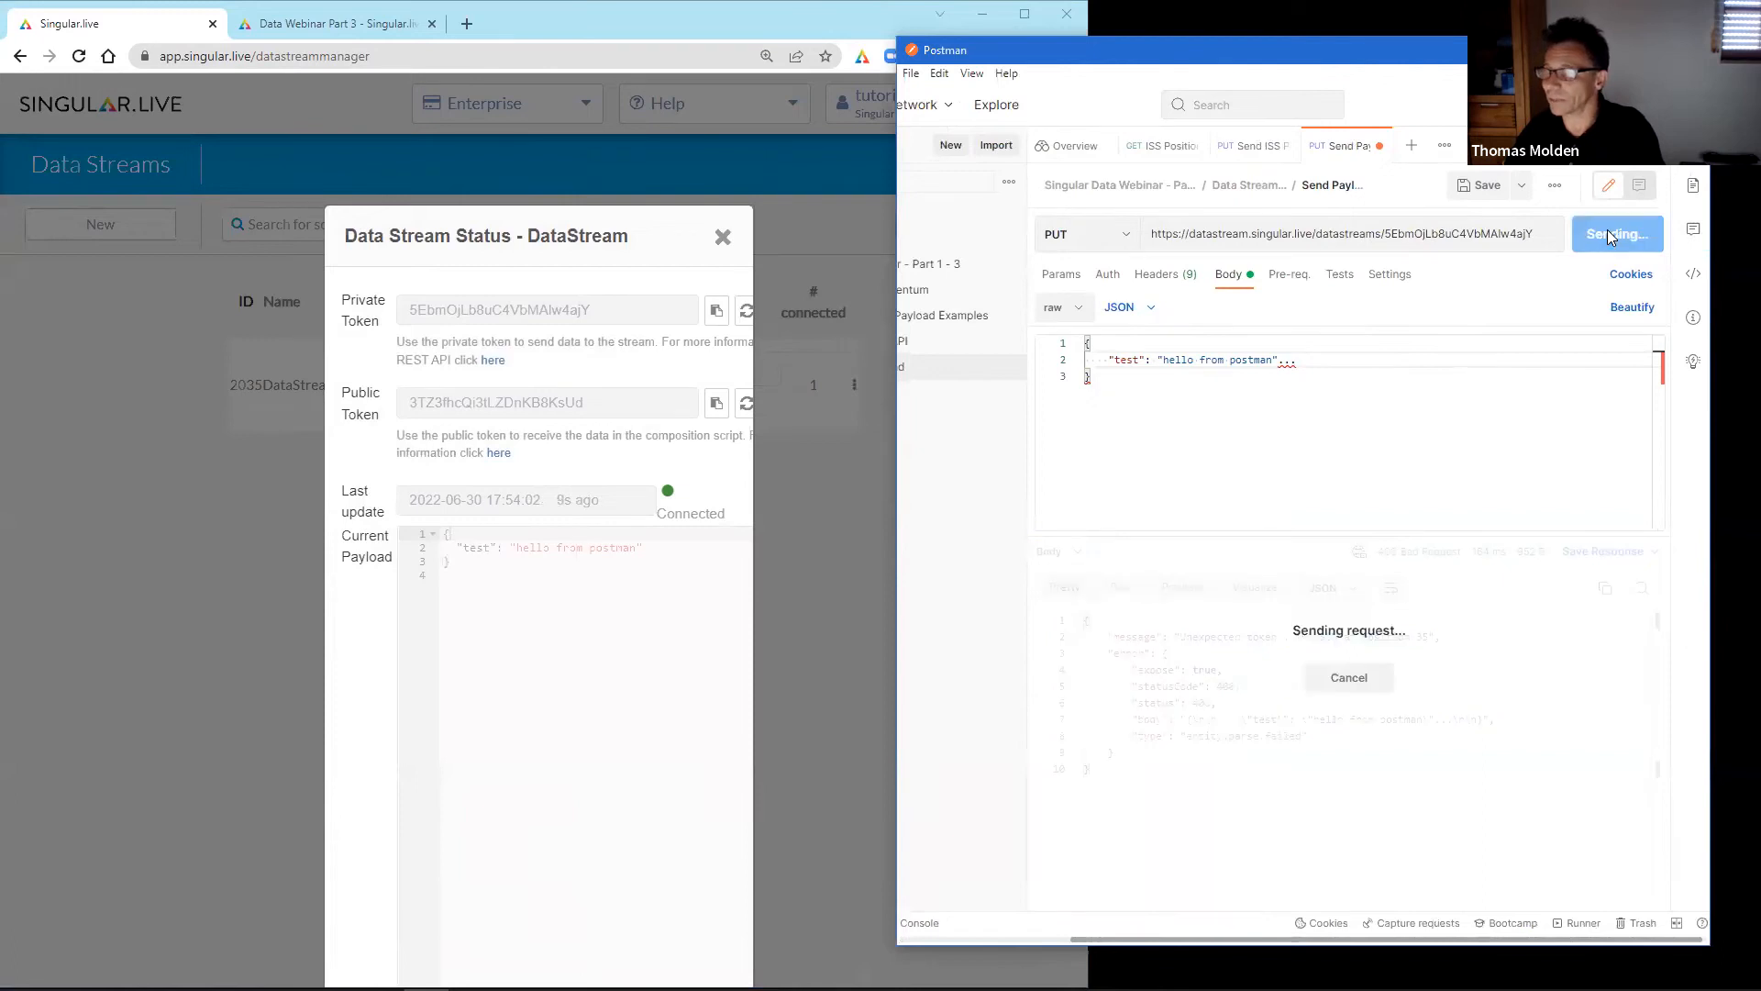
- Correct the test value to "hello from postman..." with the dots inside the quotes, and send the payload
click(1292, 360)
key(BackSpace)
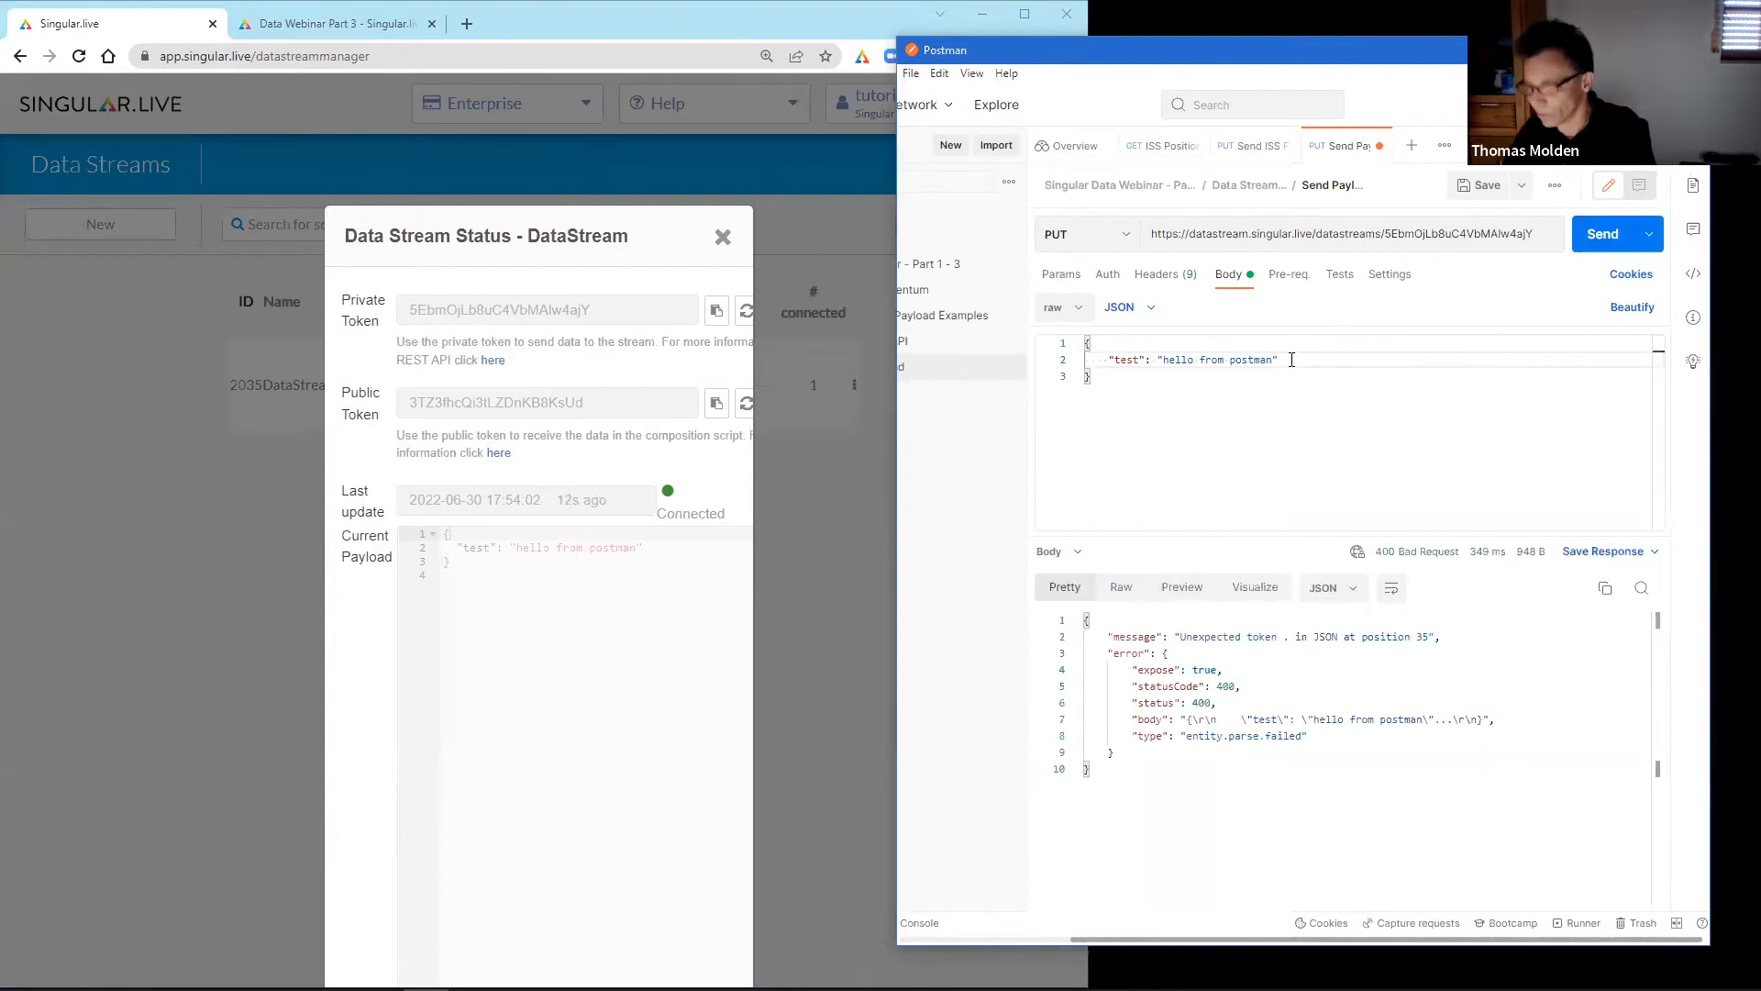
key(Left)
text(...)
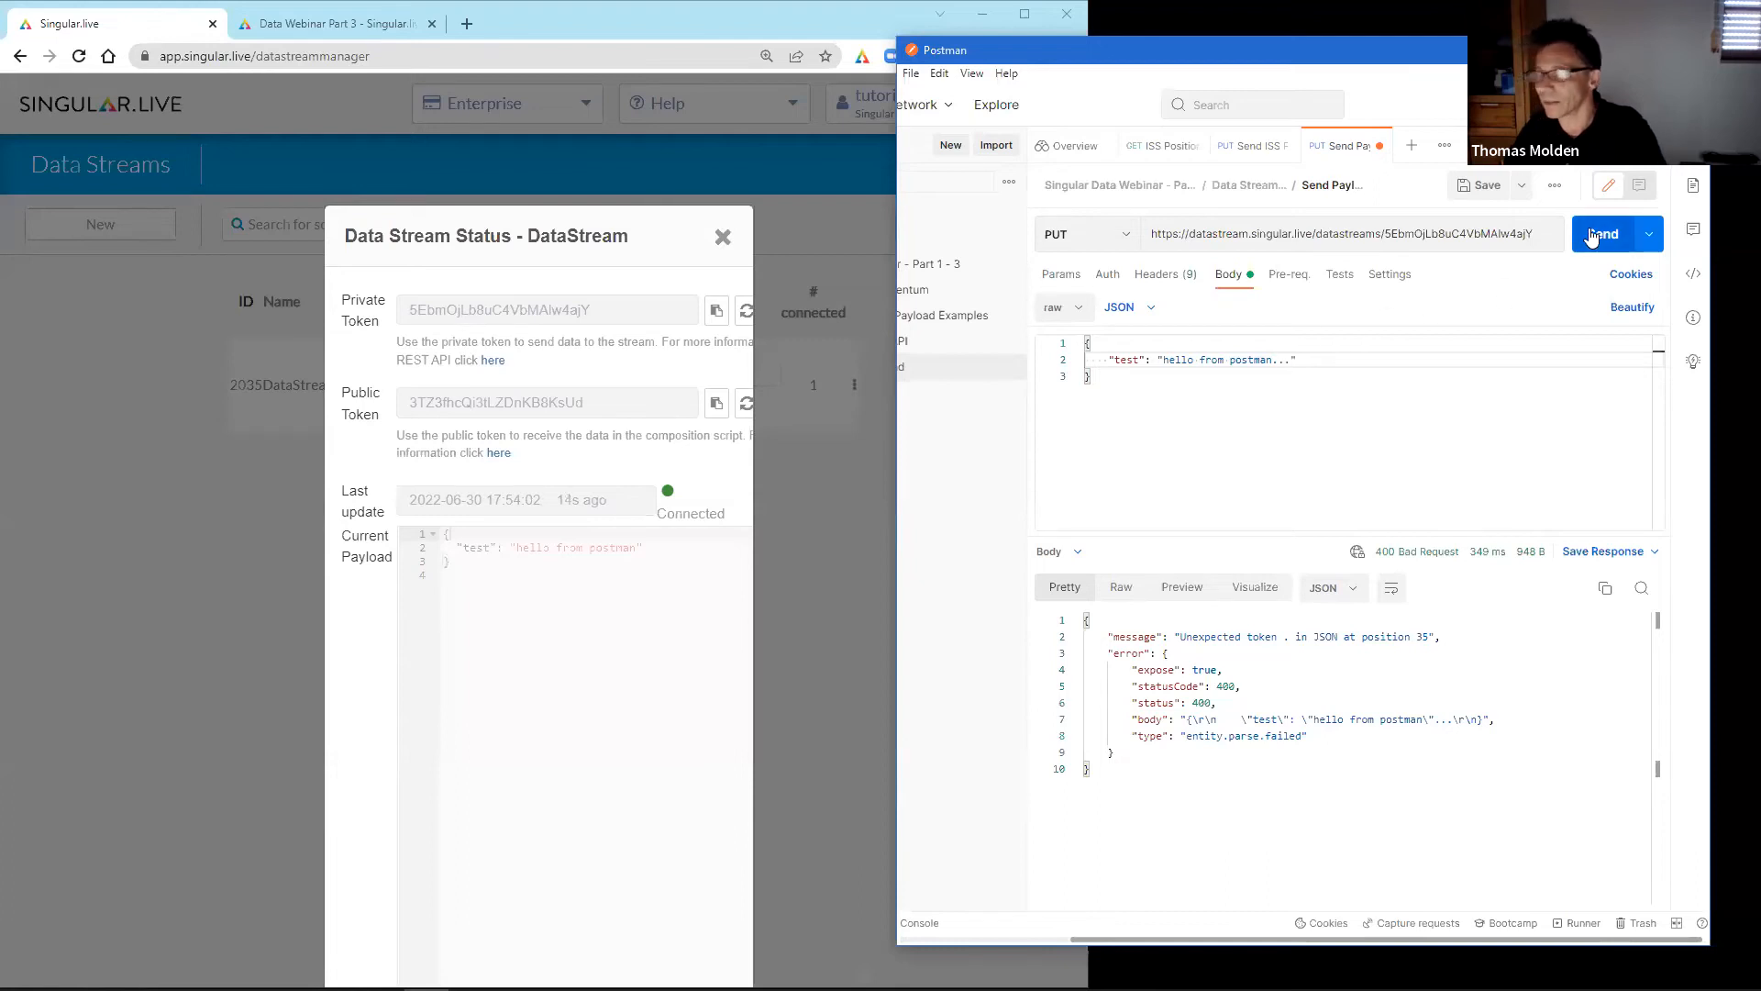
click(1591, 236)
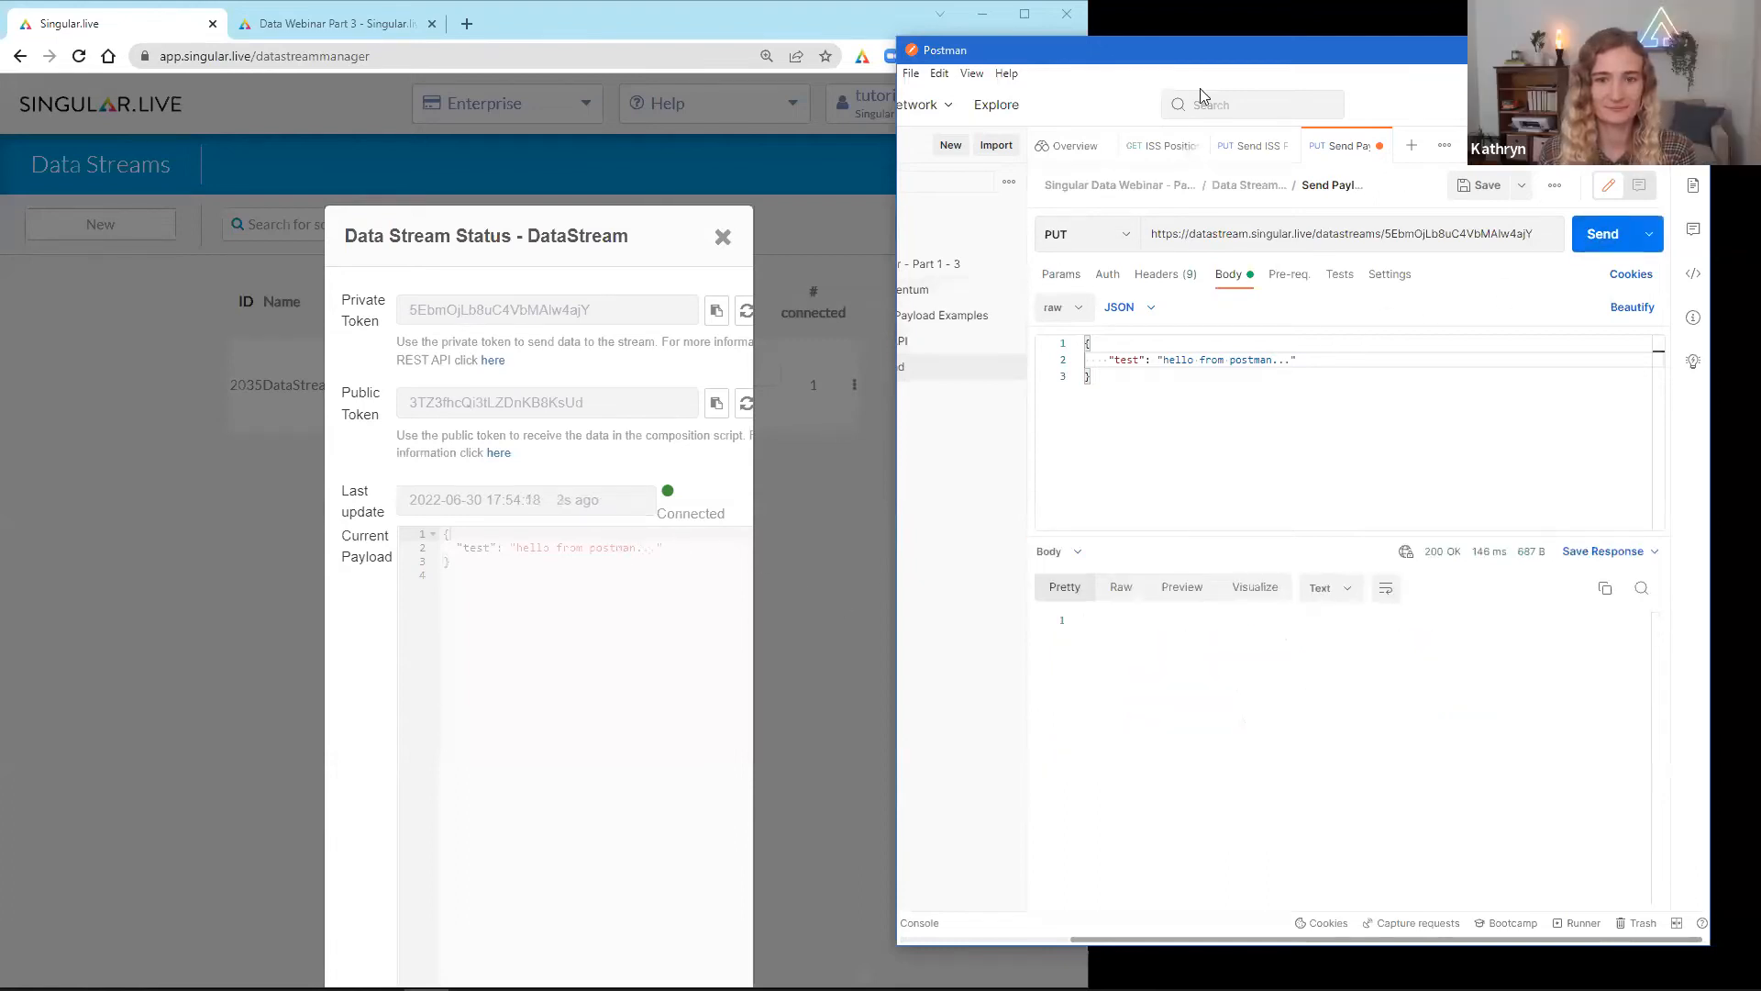
- Maximize Postman and replace the token in the Send ISS Position request URL with the data stream's private token
double_click(1165, 59)
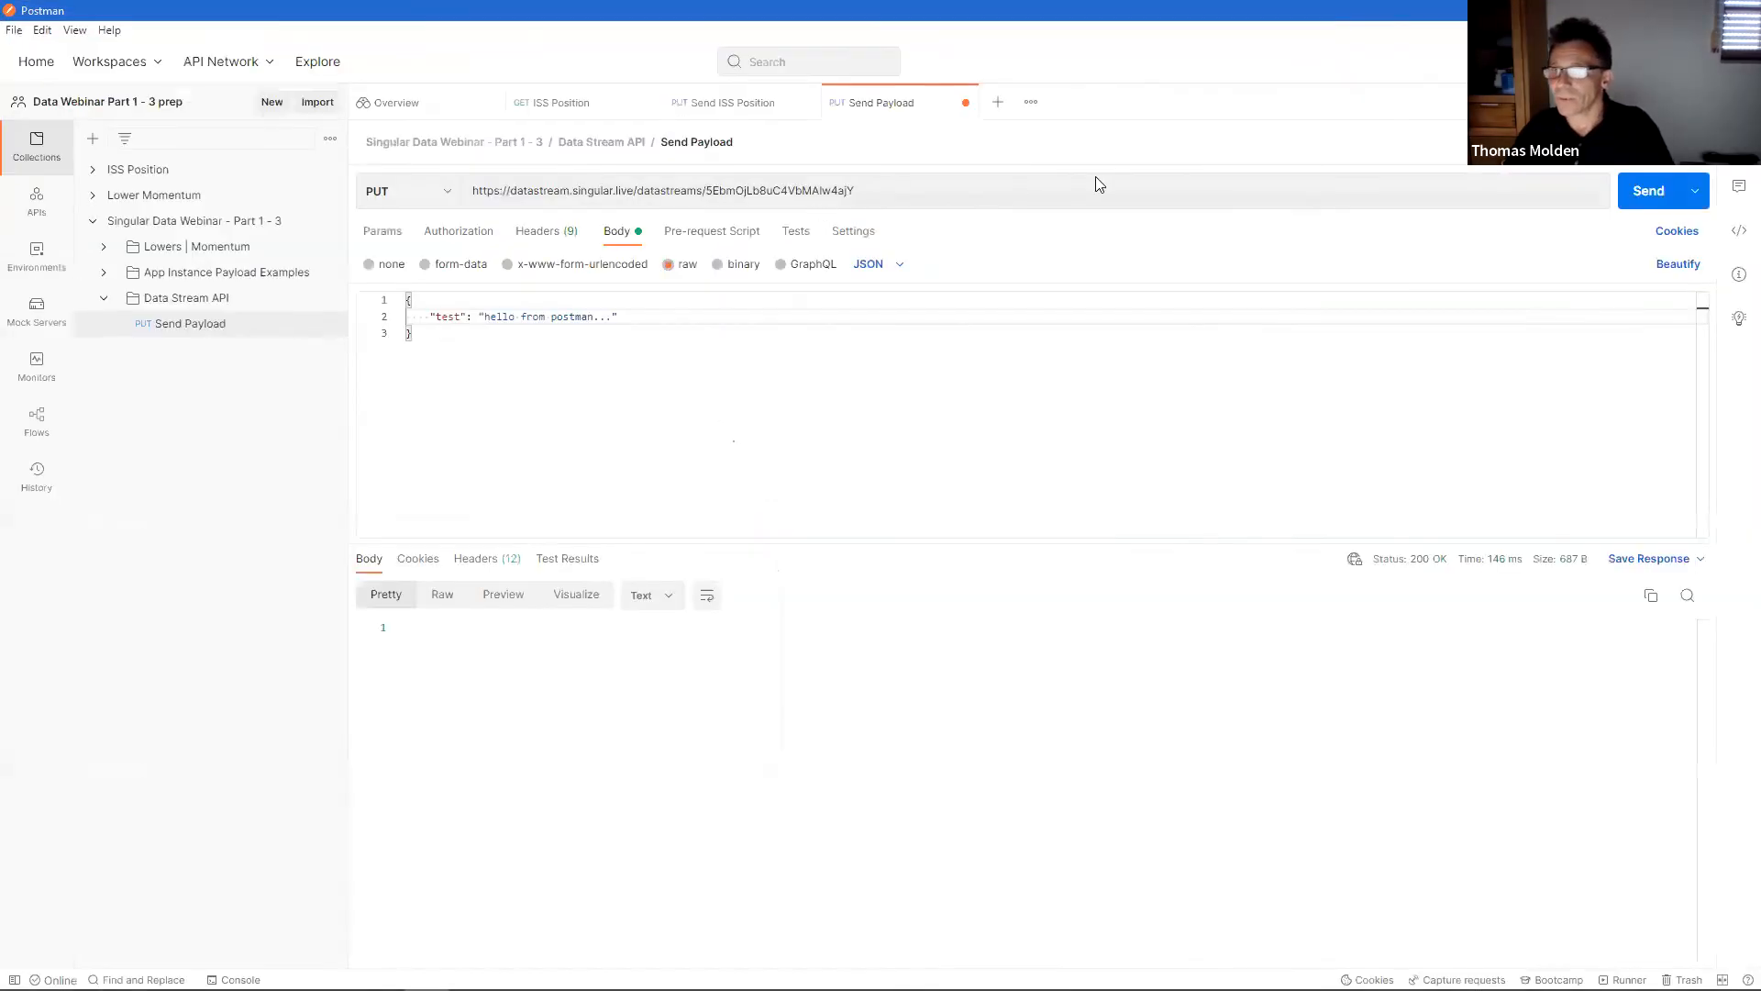
double_click(823, 195)
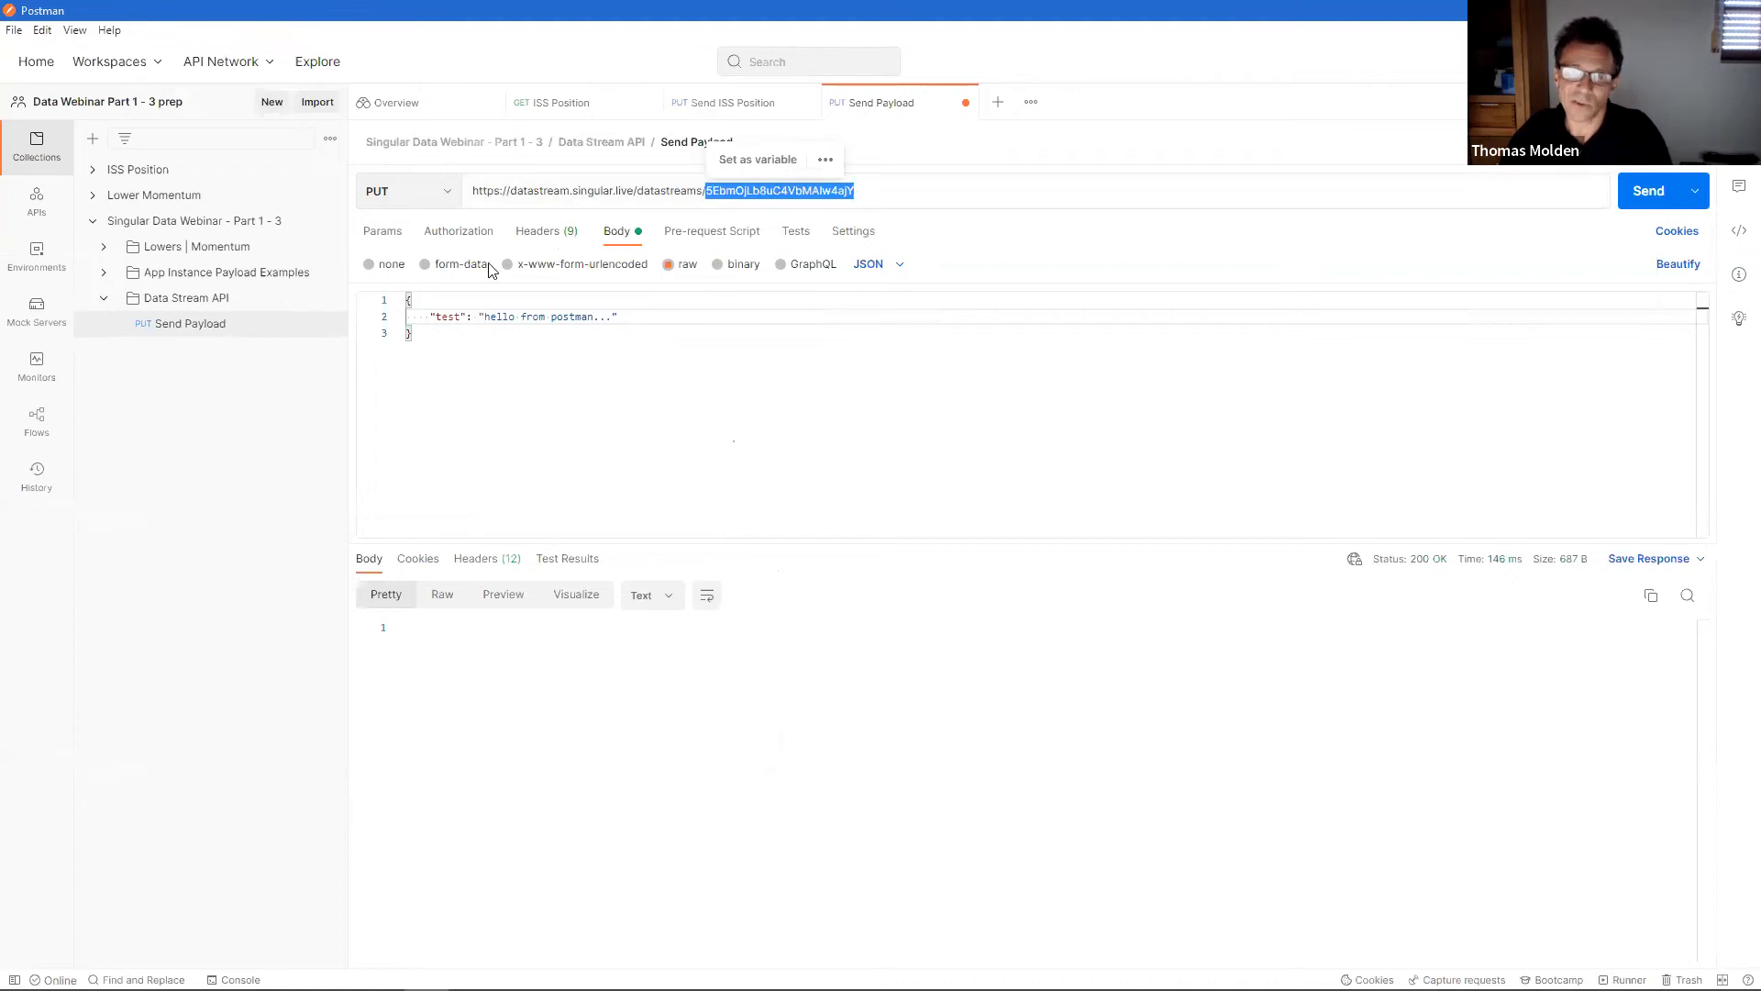
click(99, 173)
click(183, 220)
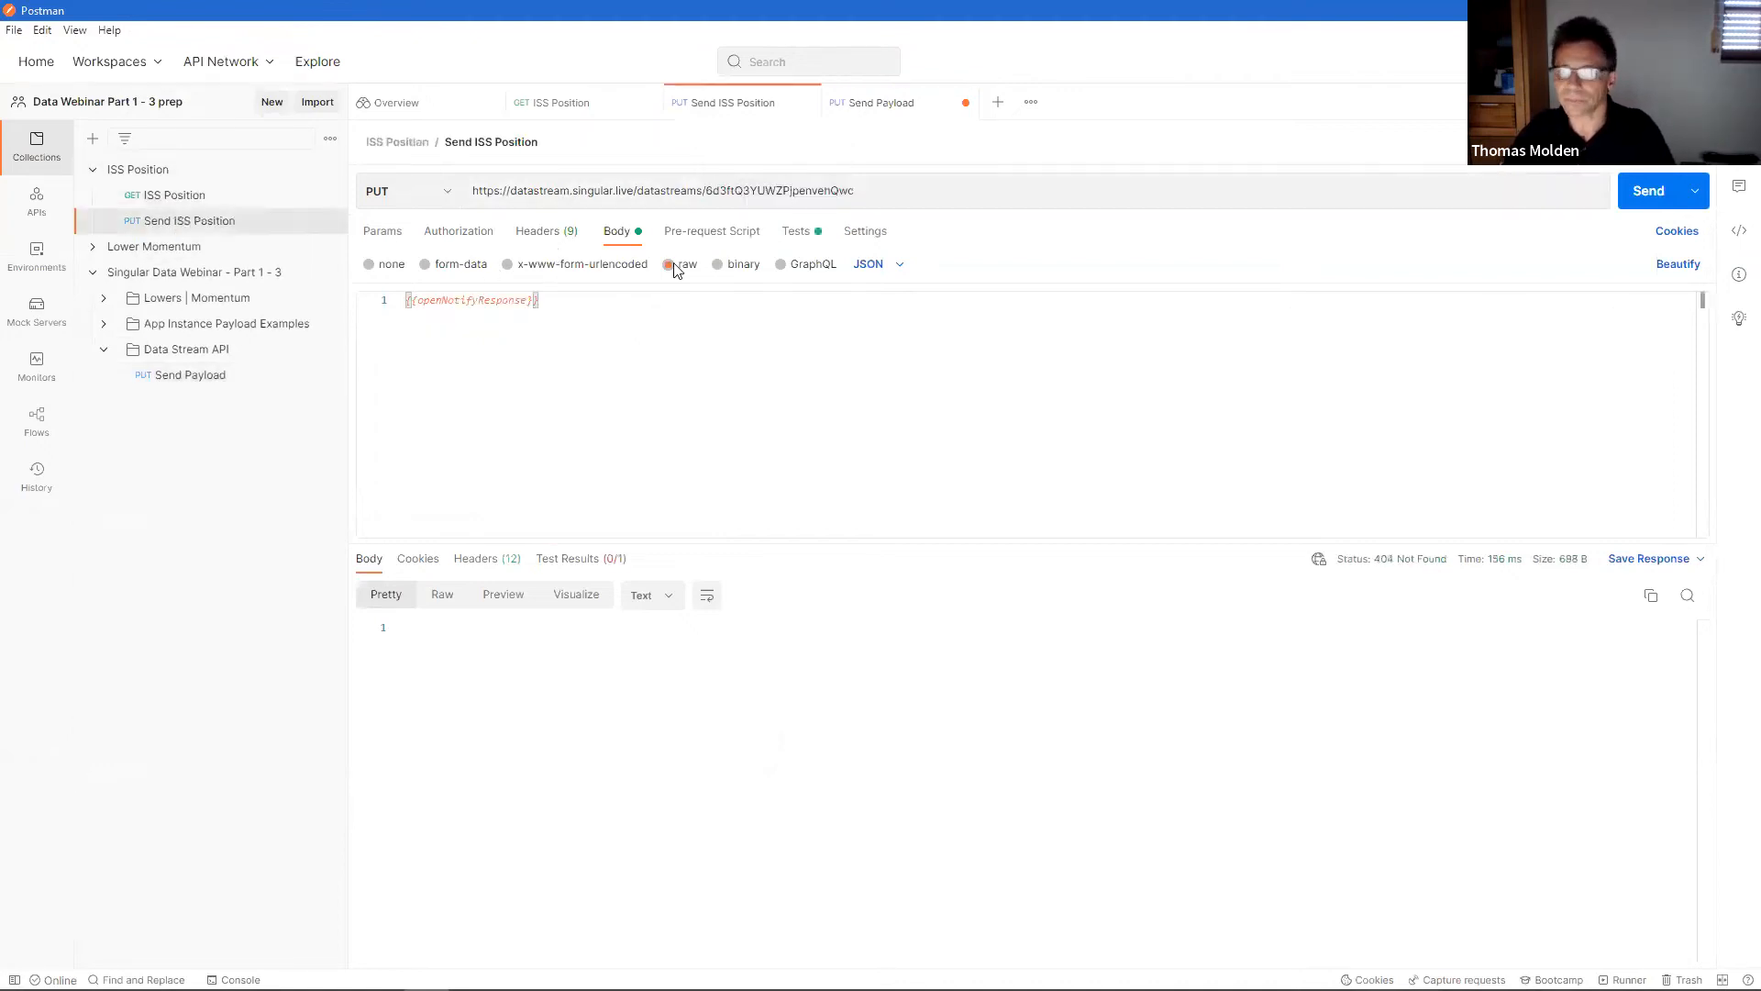
double_click(822, 191)
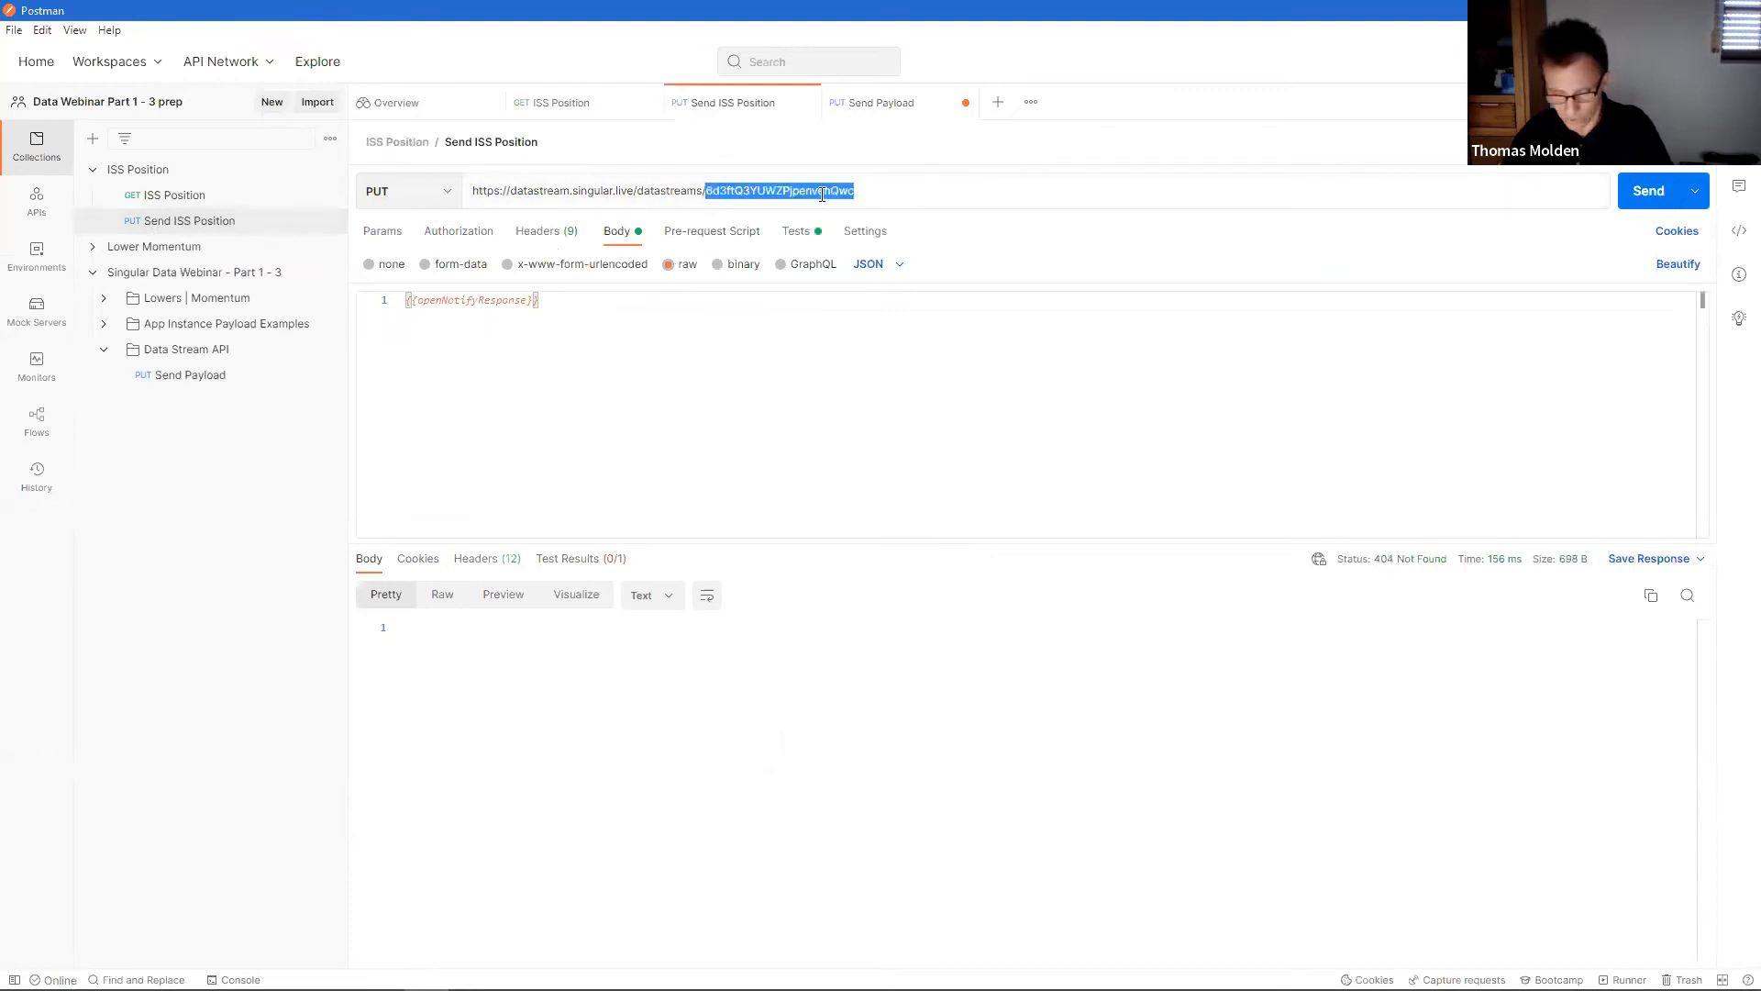
key(ctrl+v)
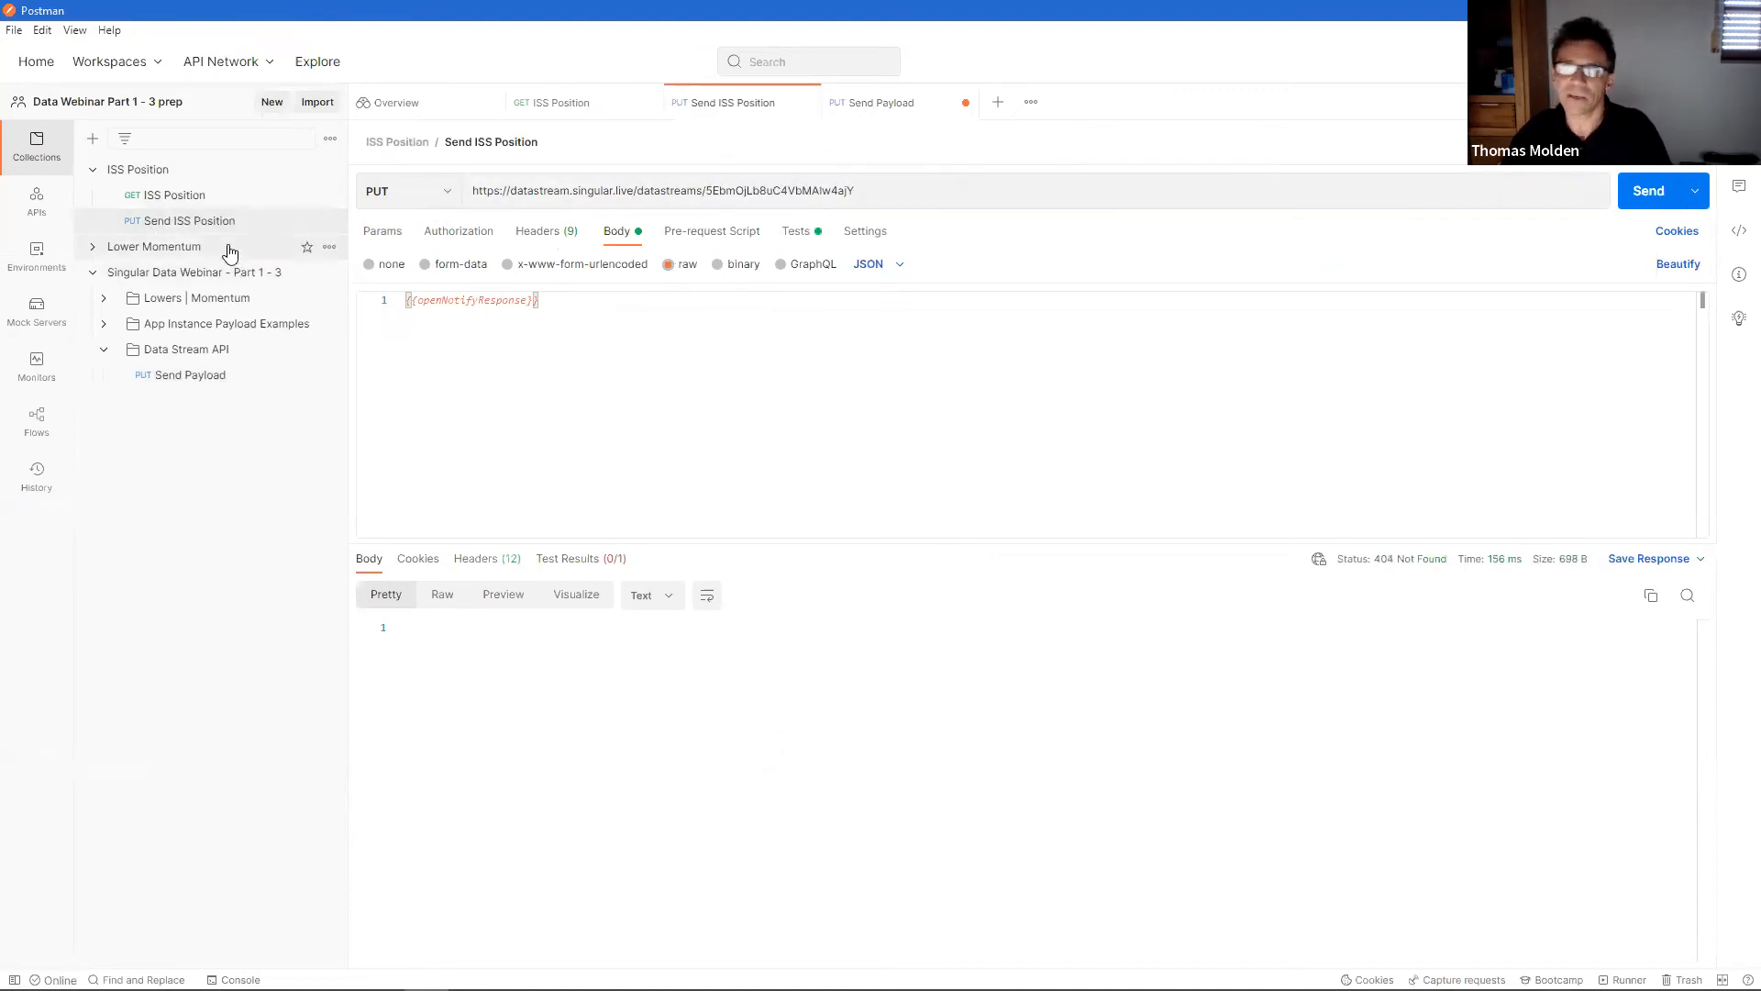
- Open the ISS Position GET request with its query parameters and send it repeatedly to fetch updated coordinates
click(162, 204)
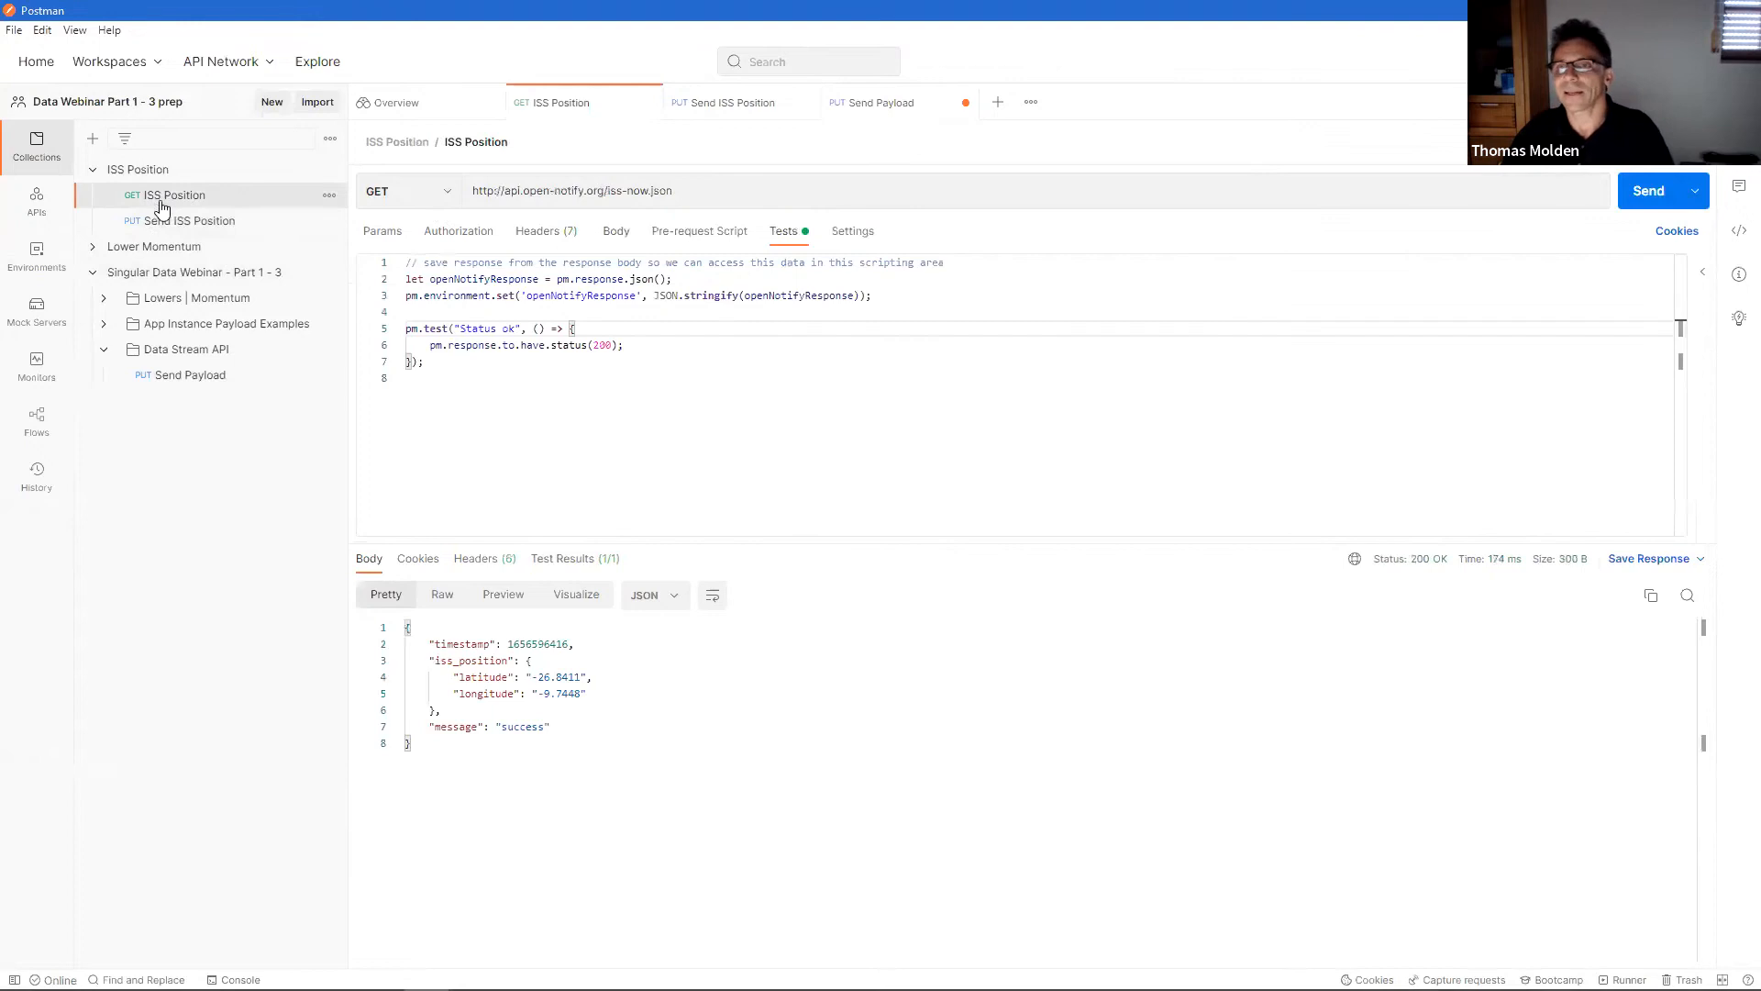
click(386, 237)
click(1631, 195)
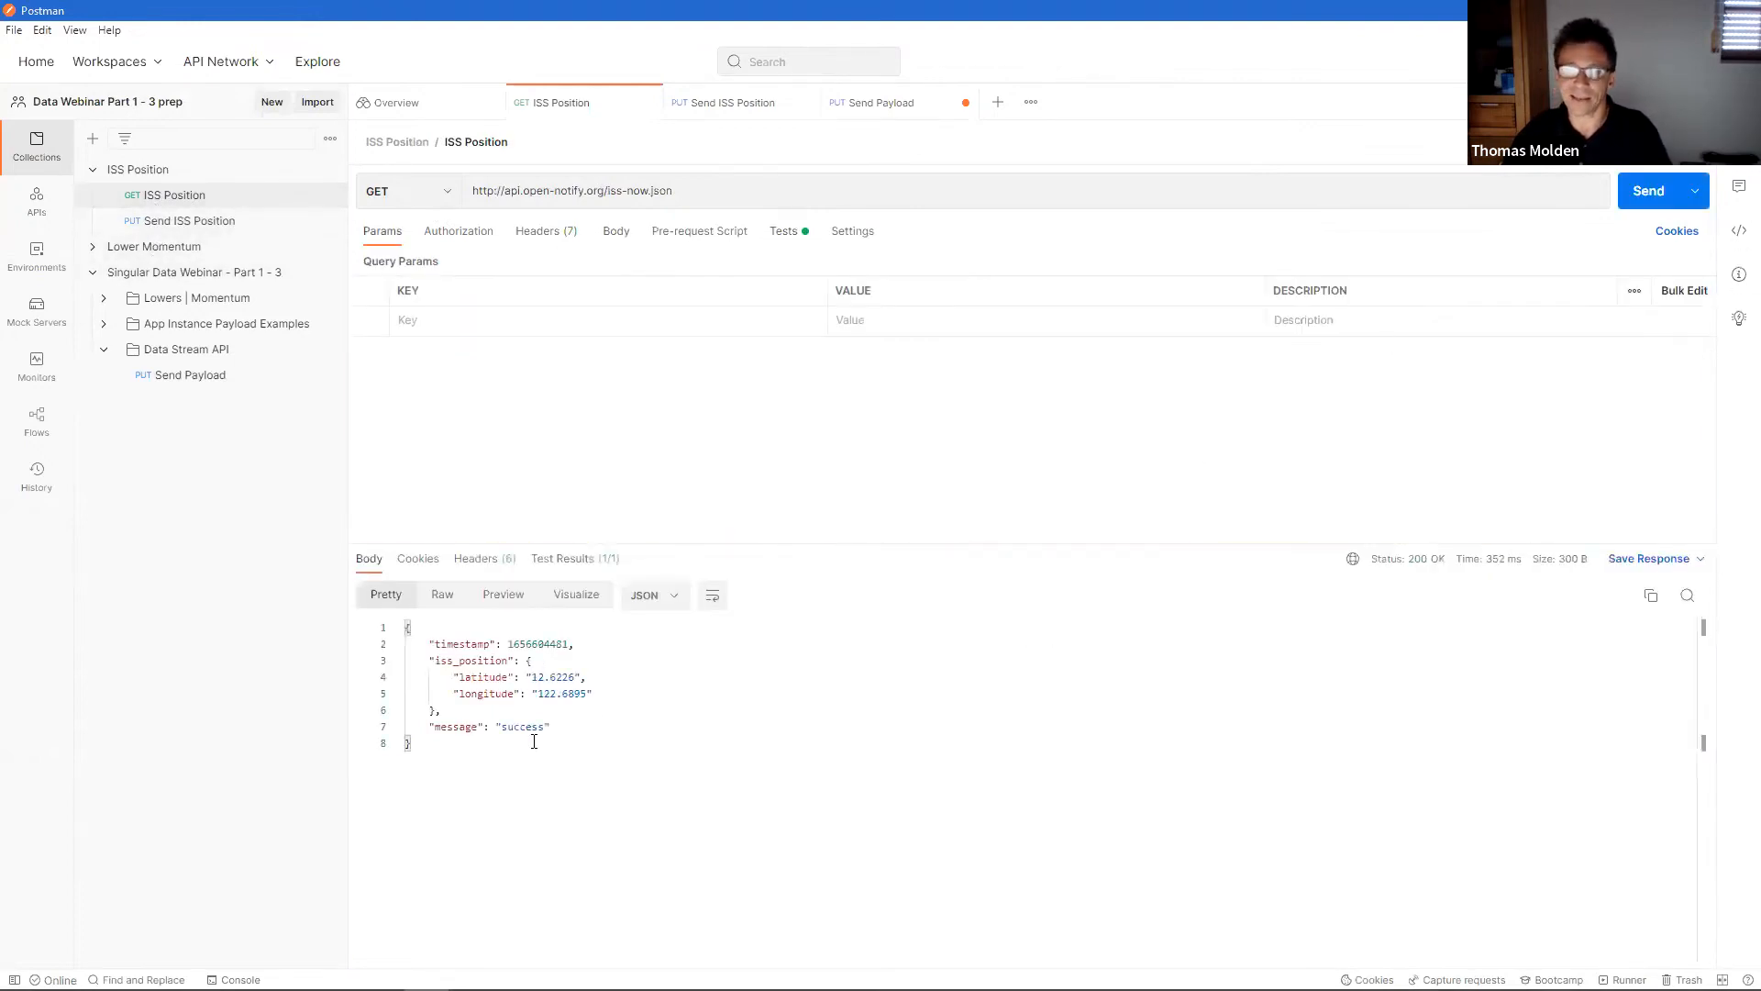
click(1642, 203)
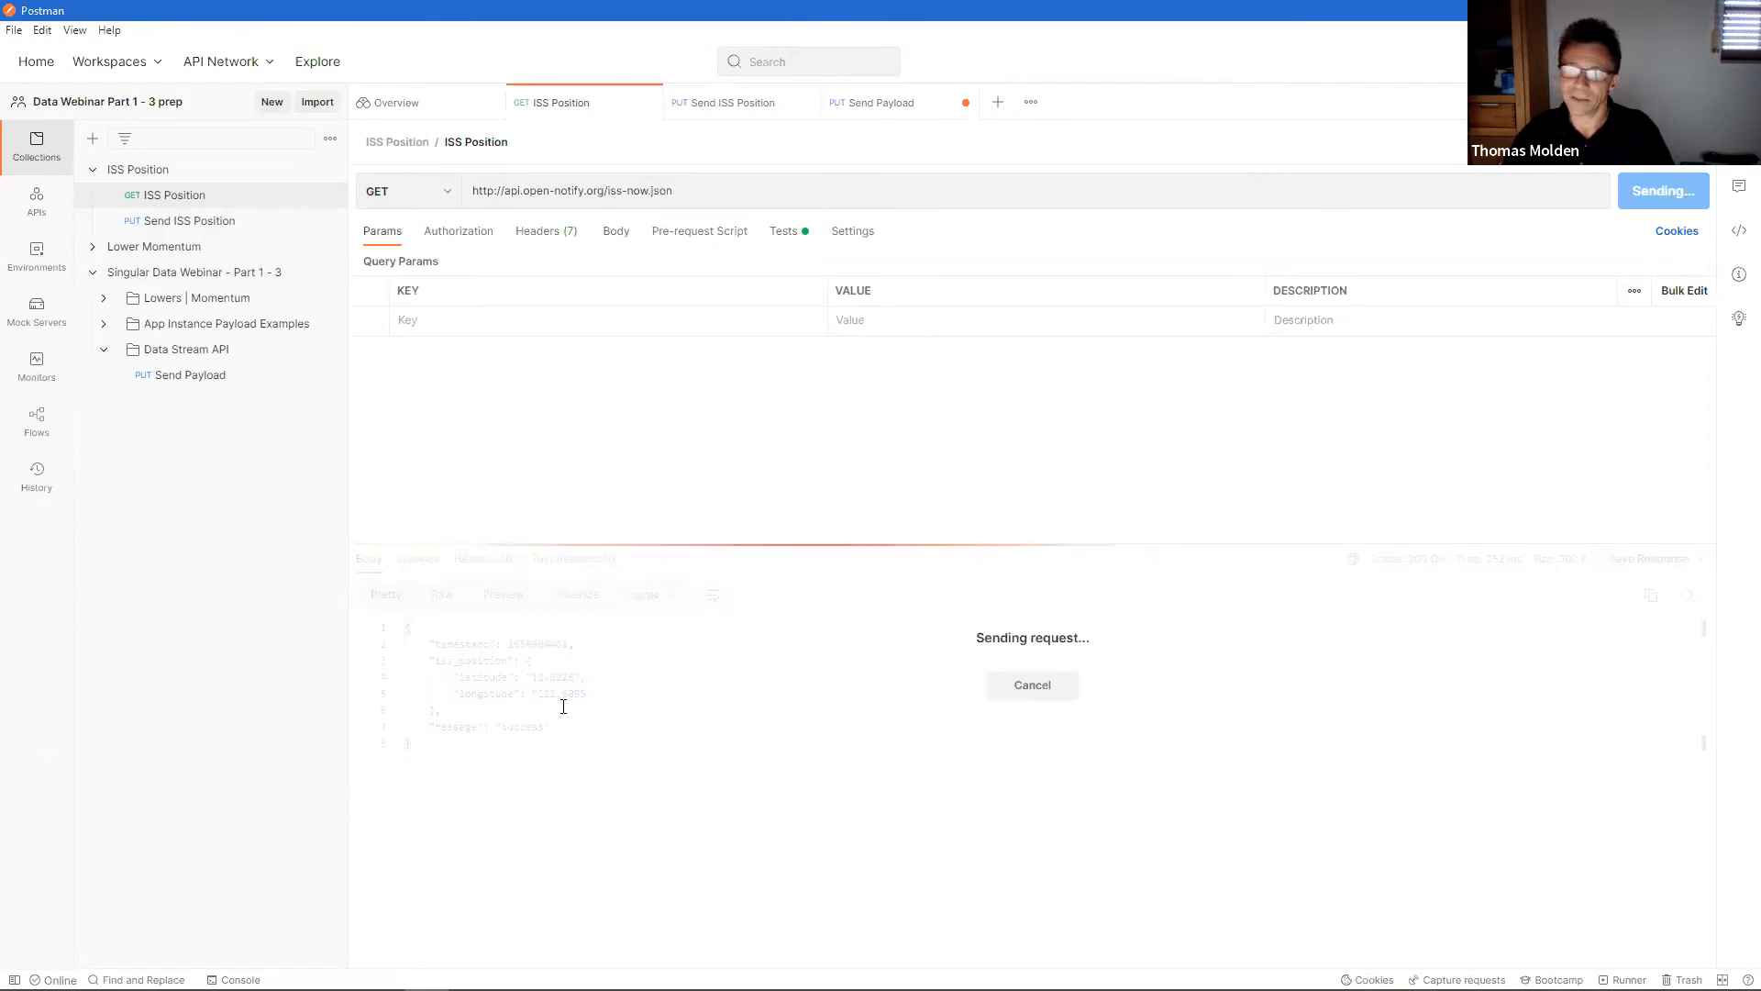
click(1666, 209)
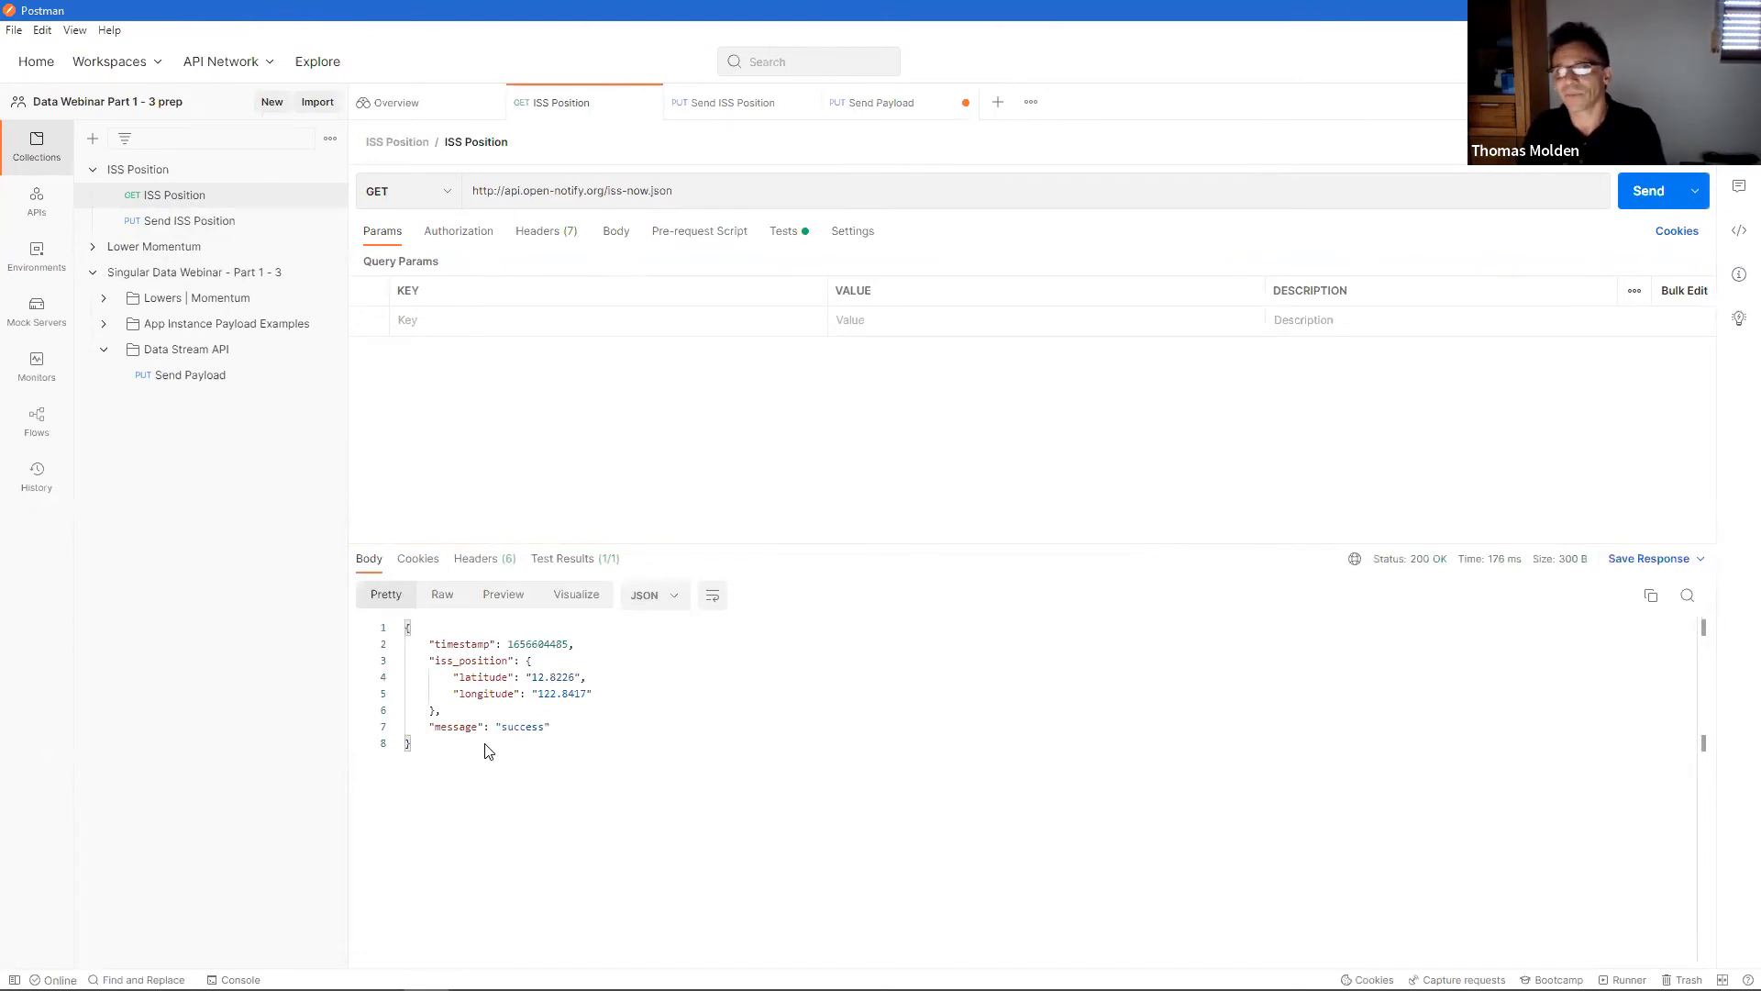
- View the ISS Position collection, and examine the test script of its ISS Position GET request
click(263, 179)
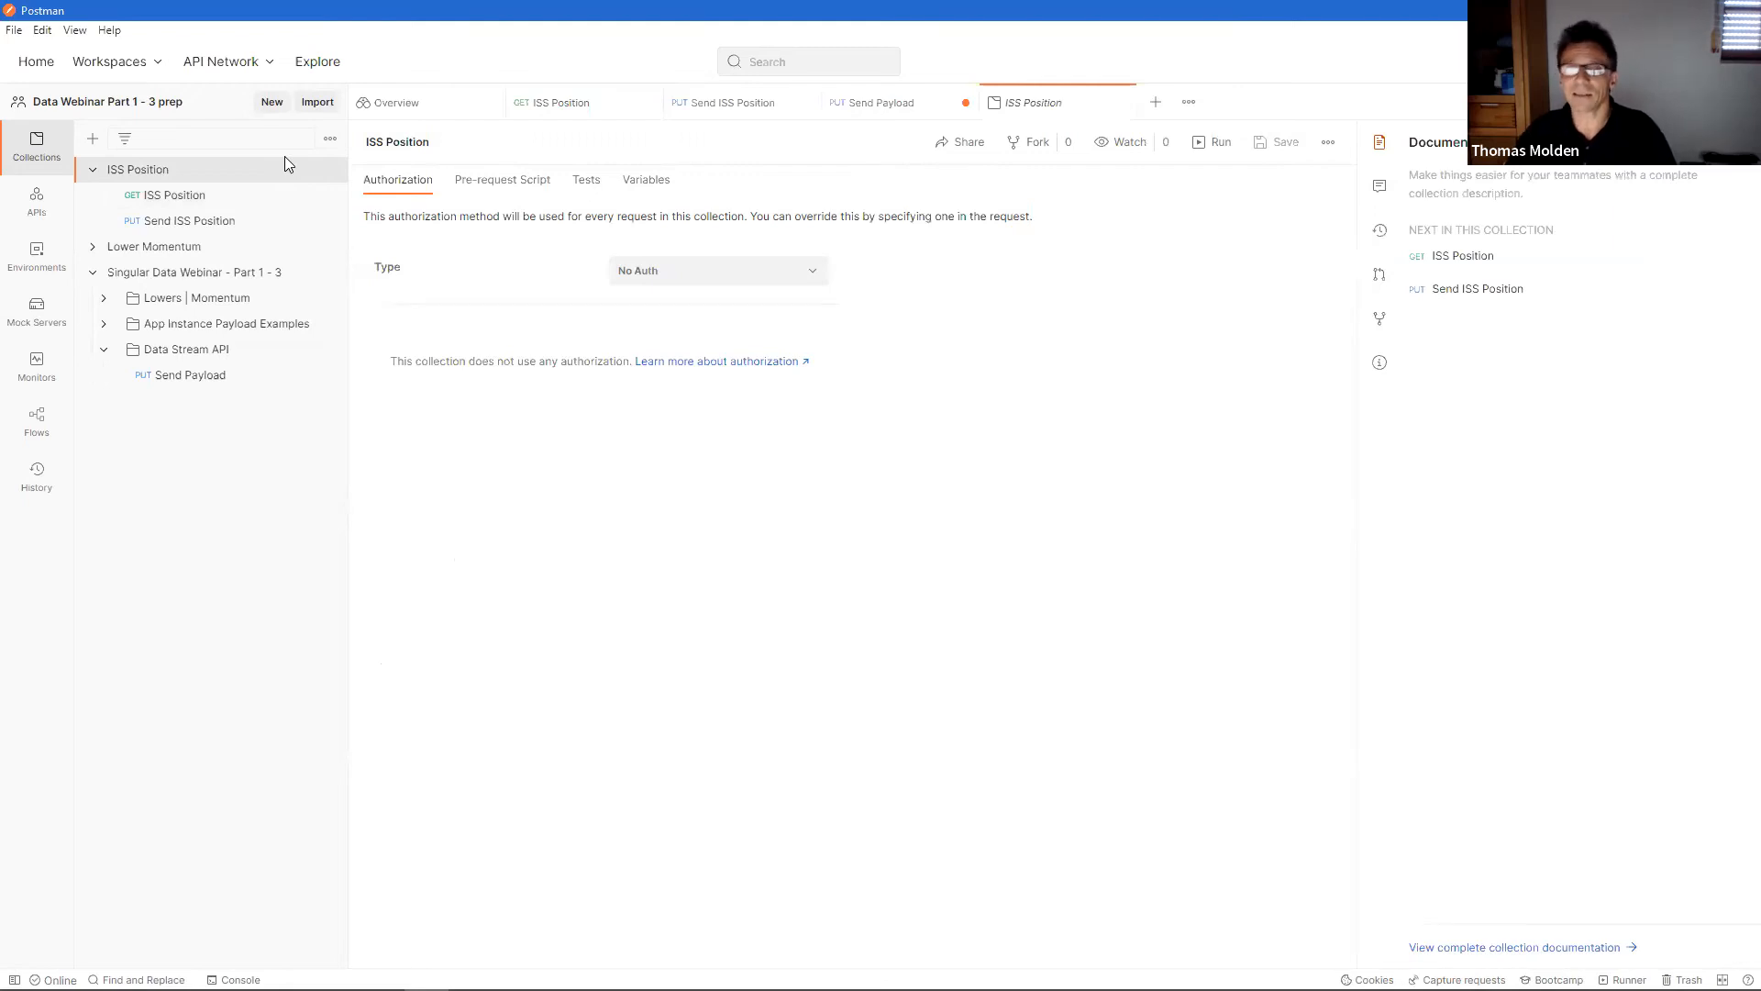
click(204, 196)
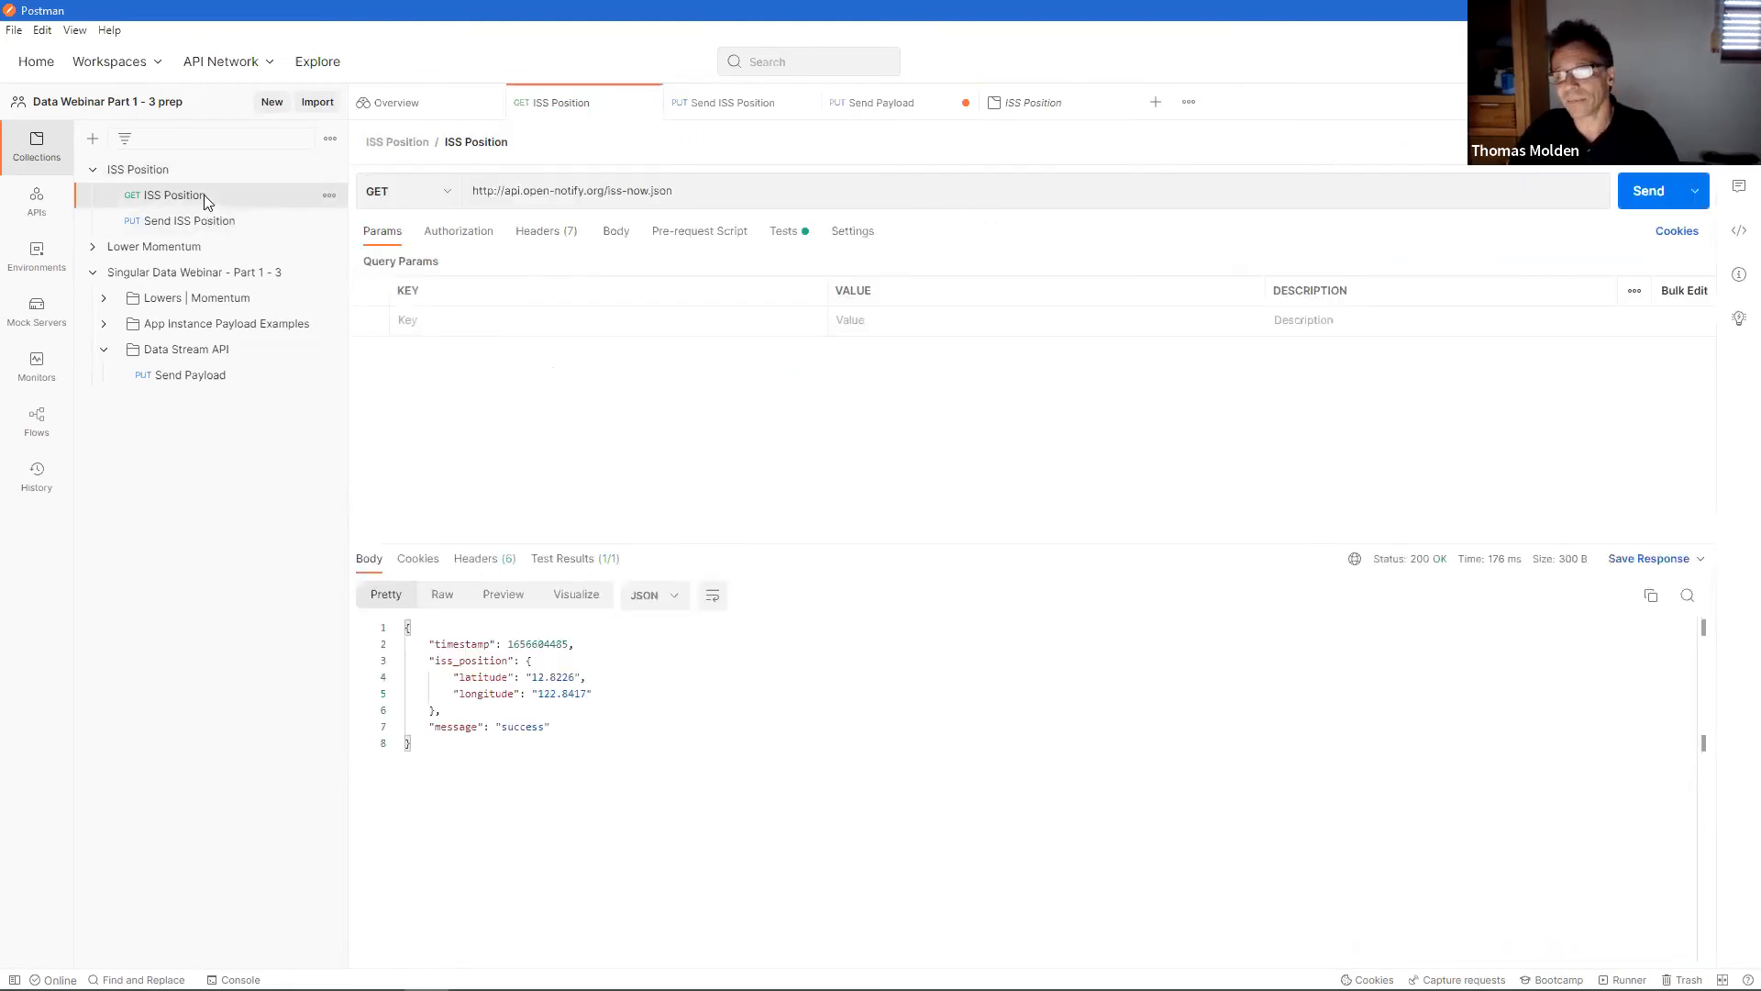
click(781, 233)
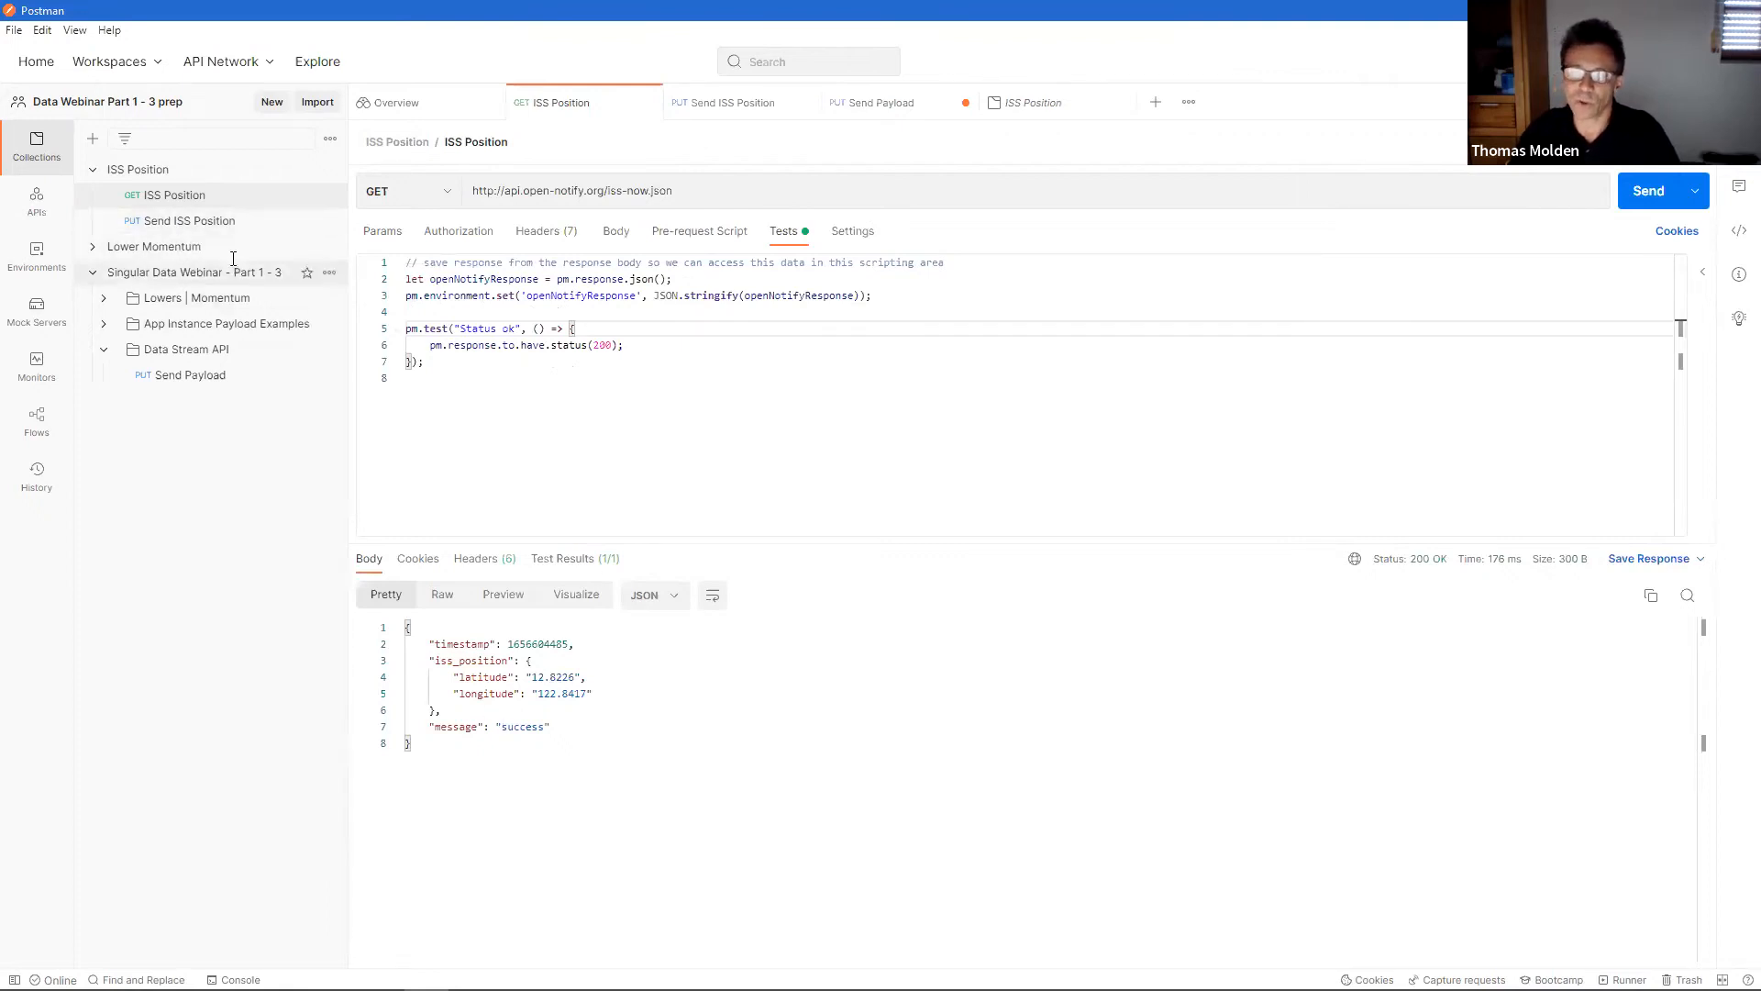
- Open the collection runner for the ISS Position collection, and arrange the Postman window beside the Data Stream Status dialog
click(222, 222)
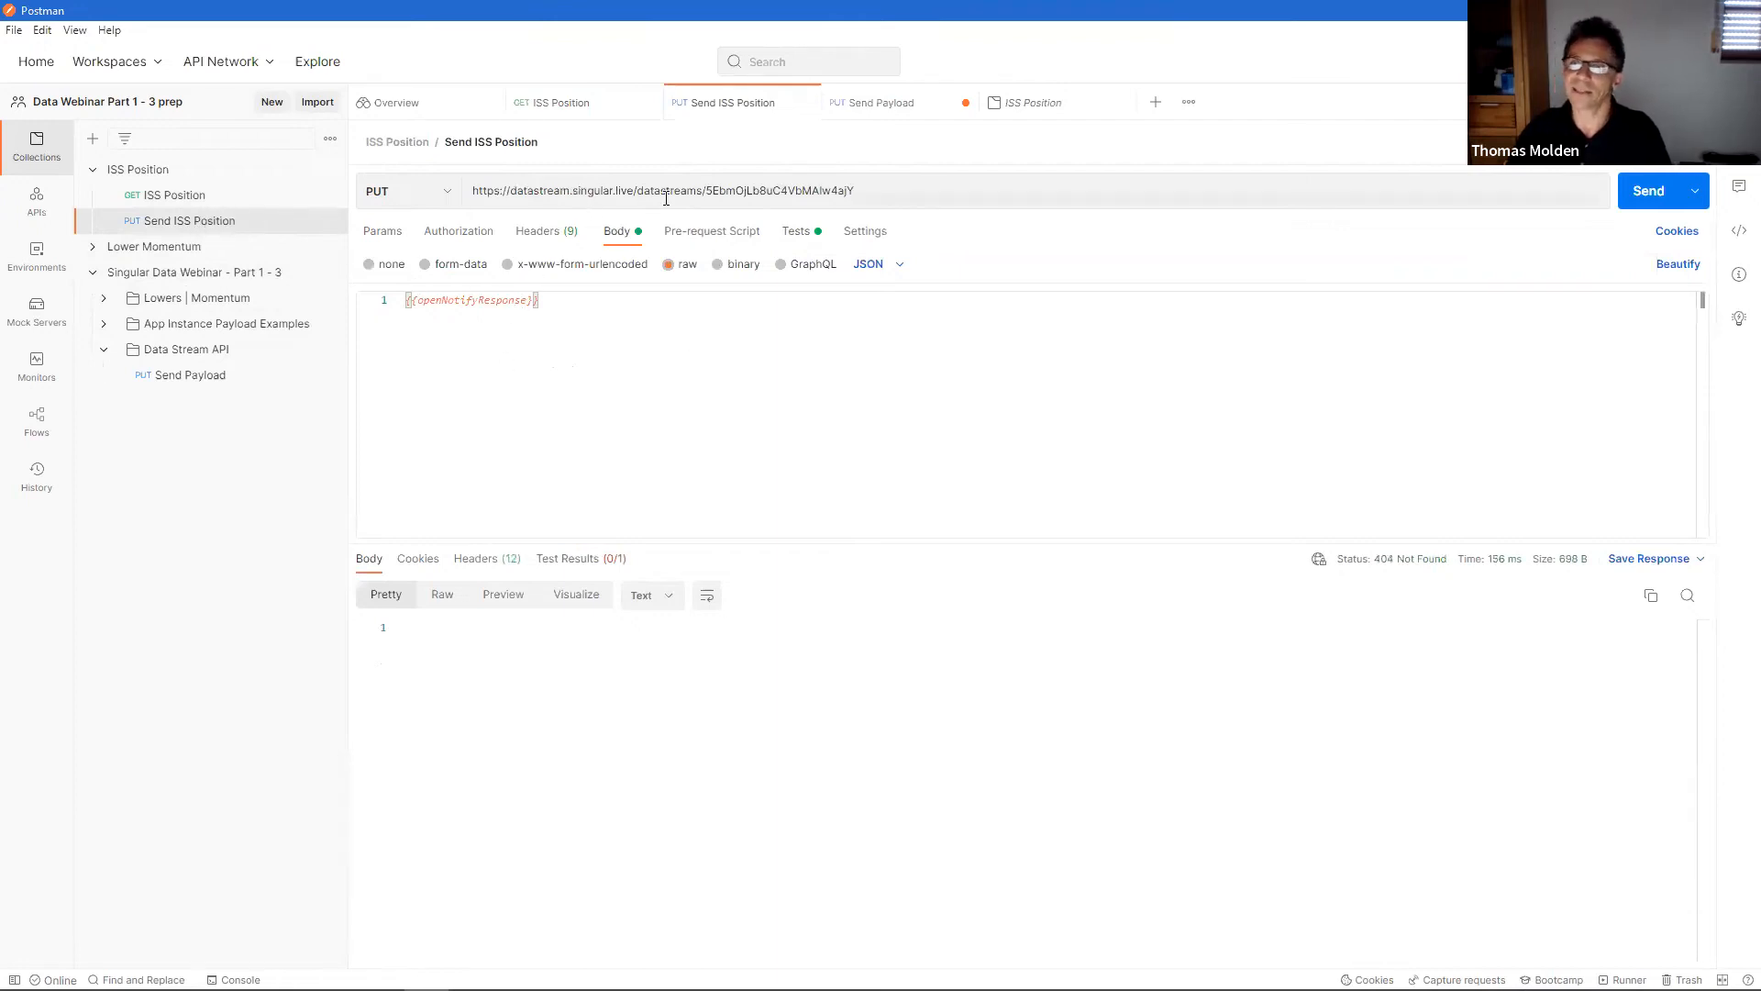
click(329, 170)
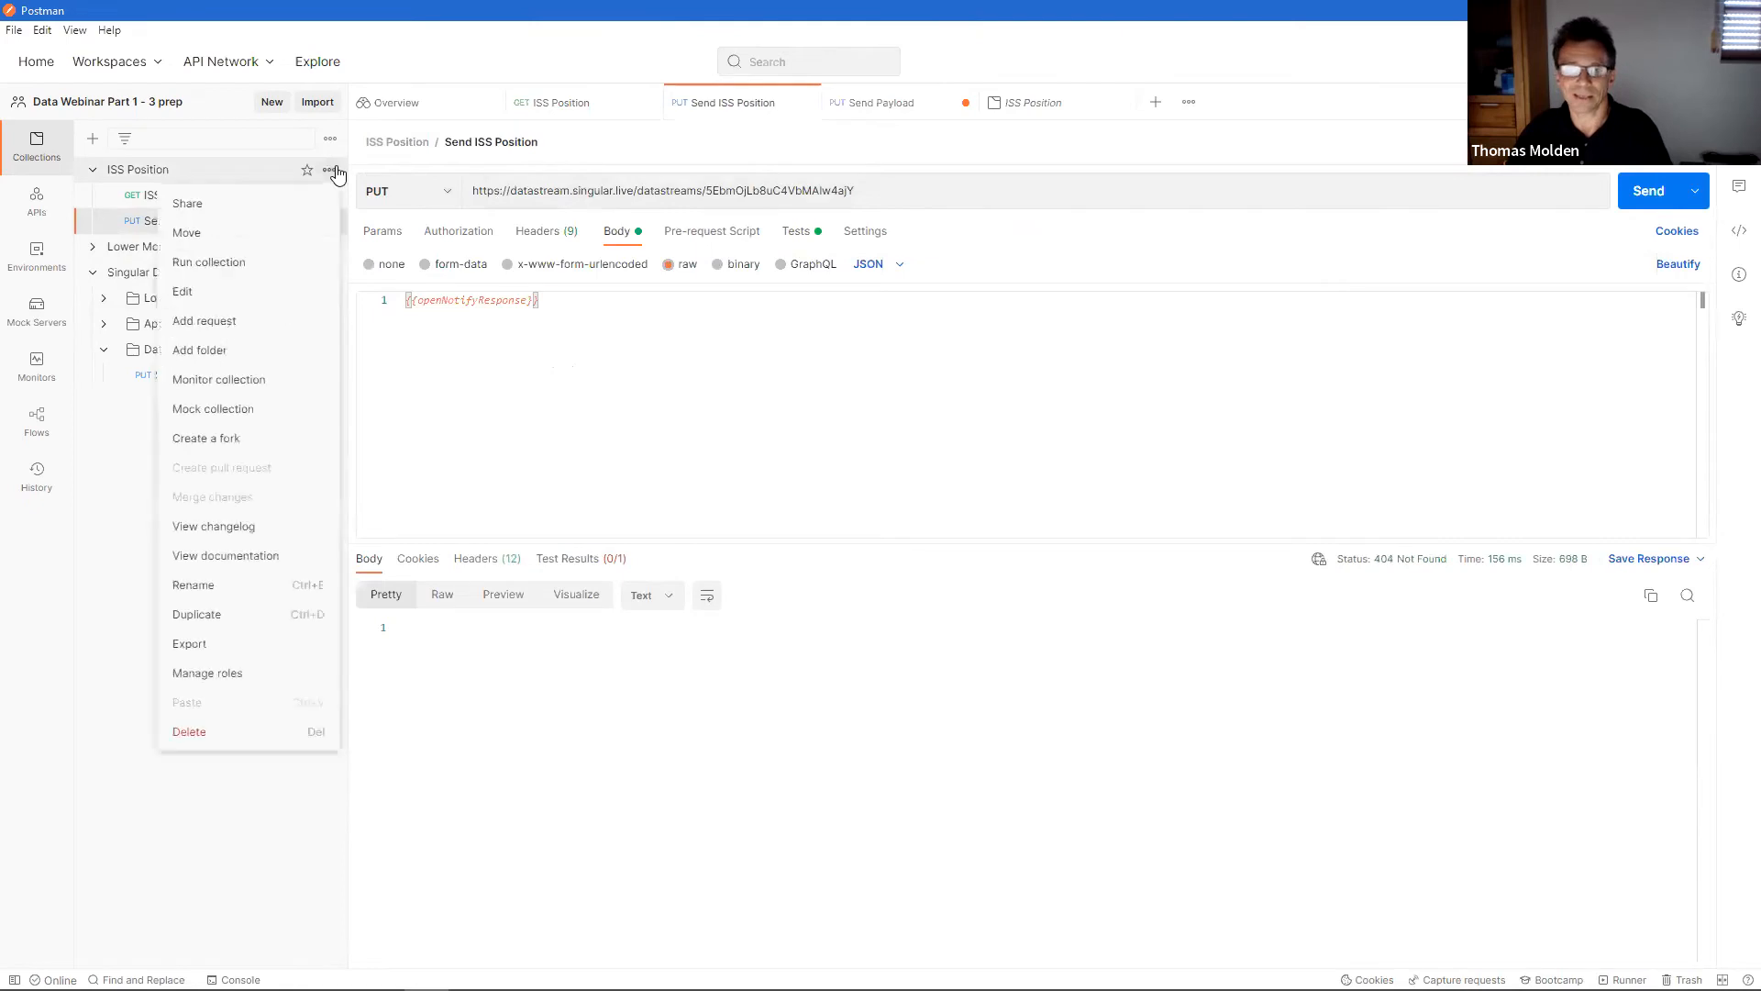
click(259, 266)
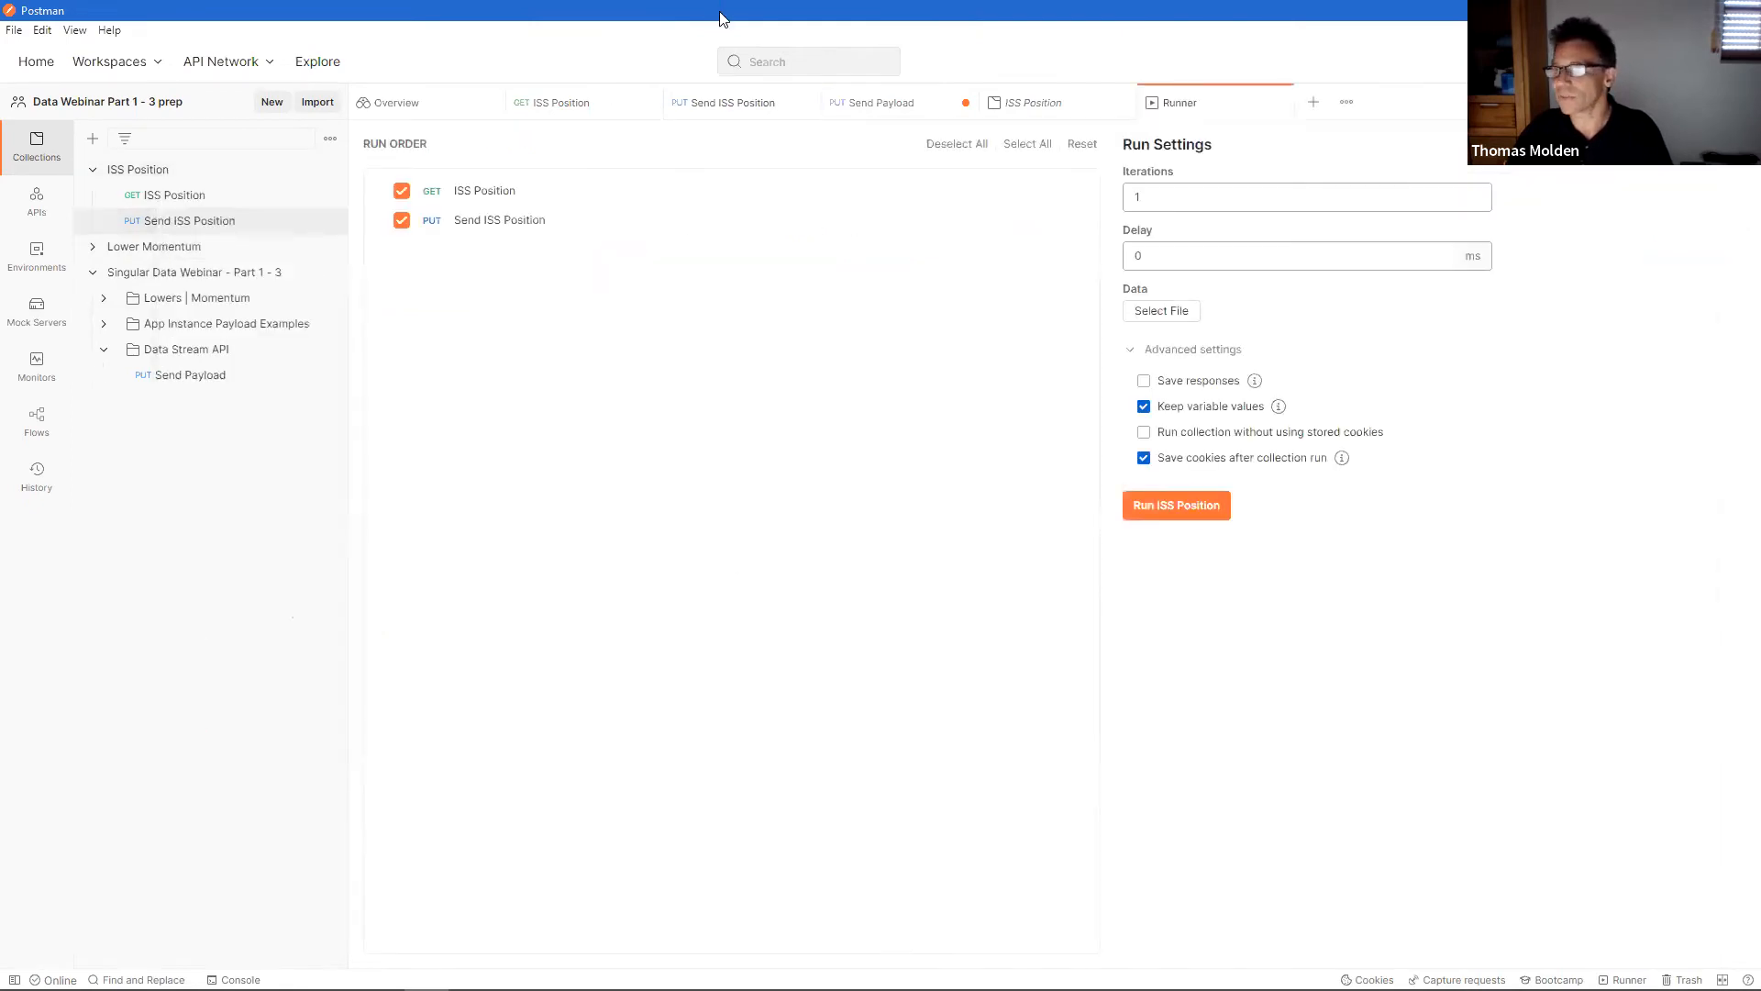
drag(722, 14, 1056, 52)
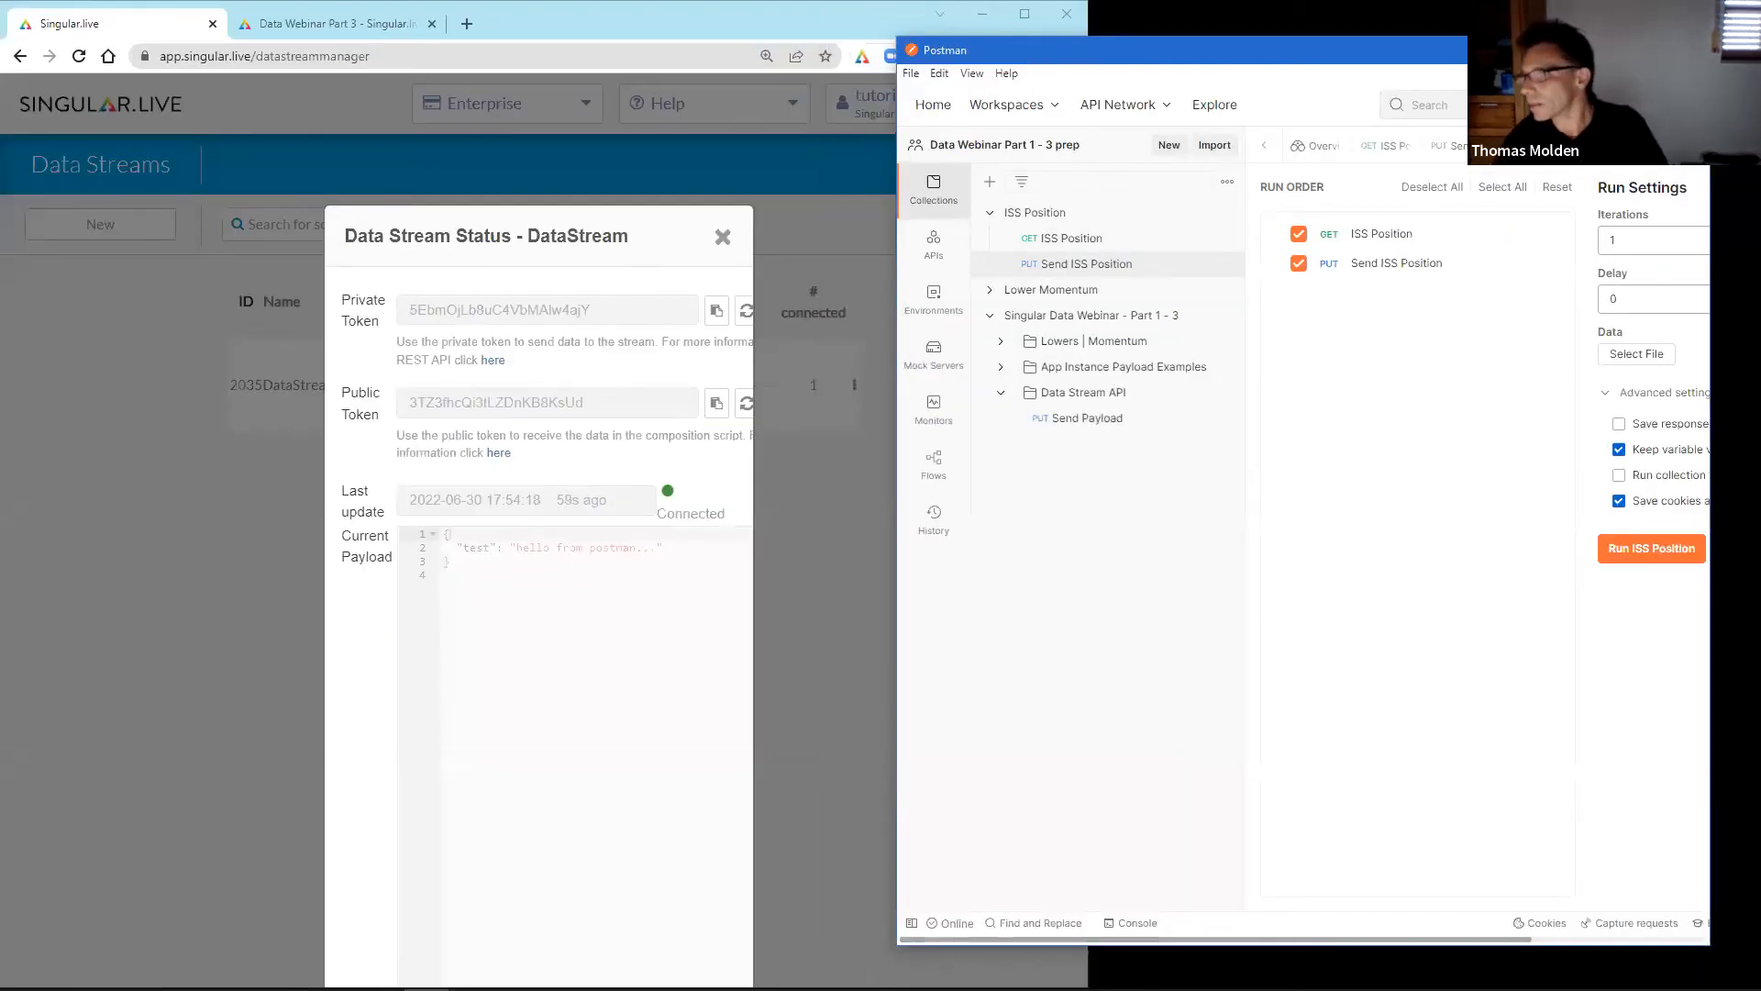
drag(1453, 57, 1176, 103)
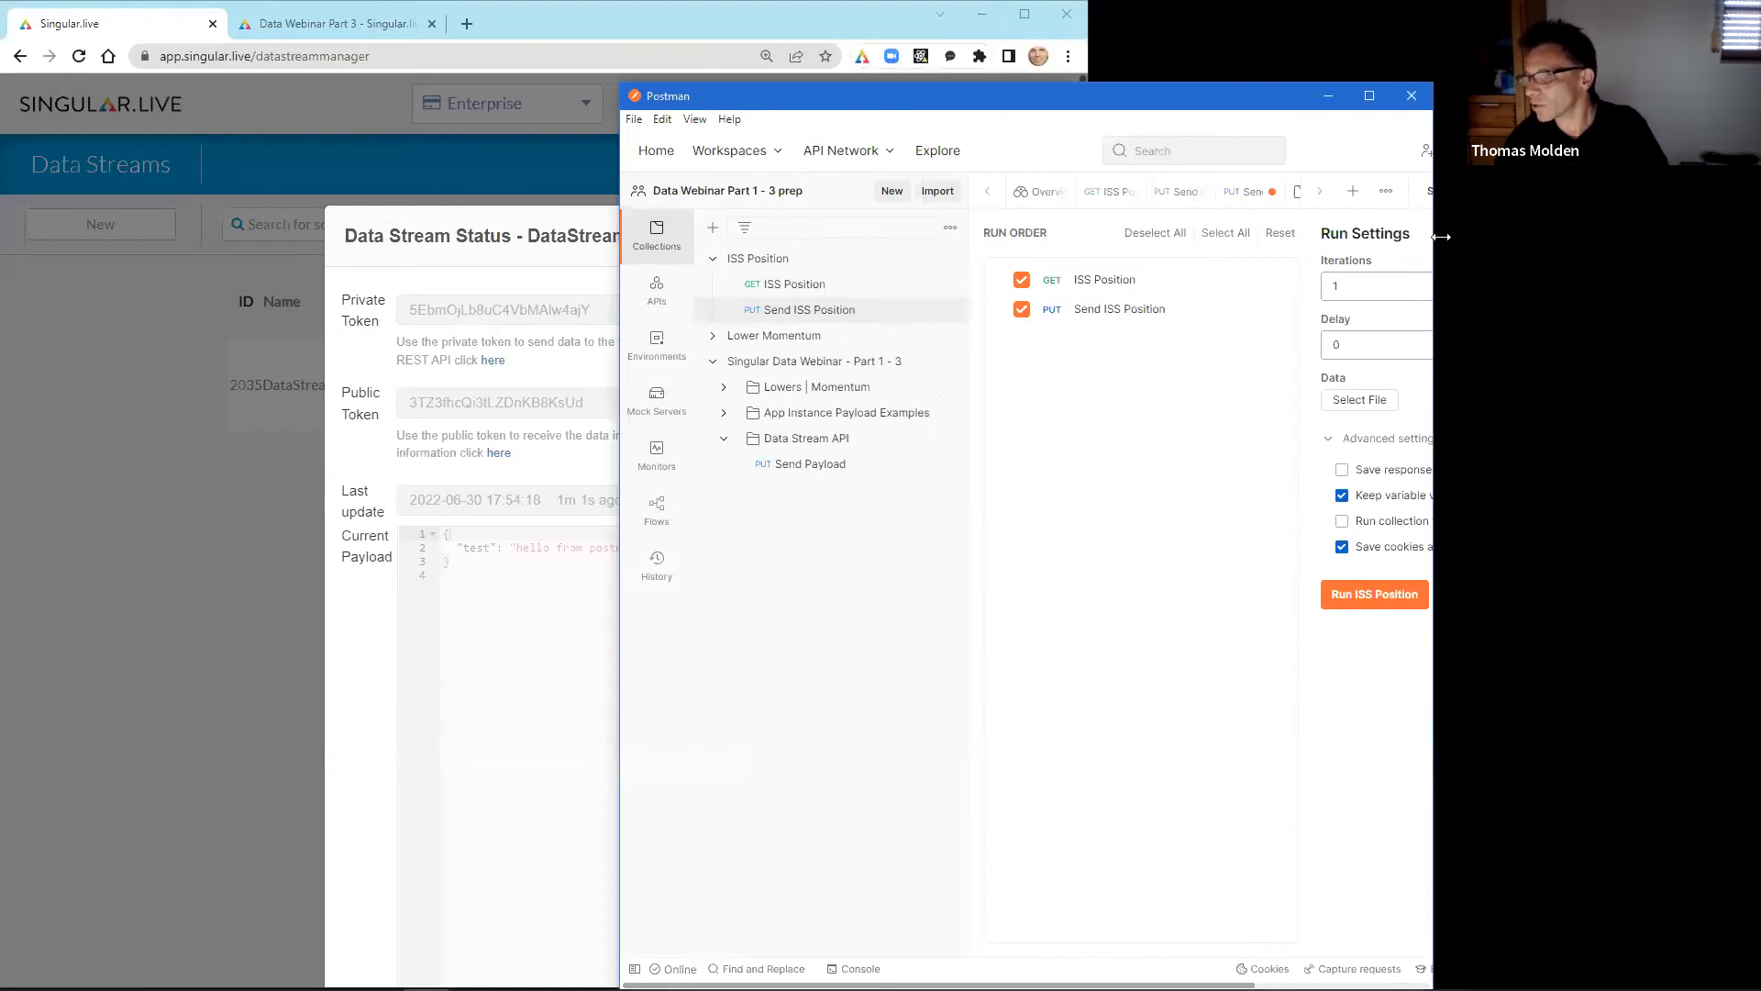
drag(1441, 236, 1675, 240)
- Set the run to 10 iterations with a 500 ms delay, and run the ISS Position collection
click(1367, 289)
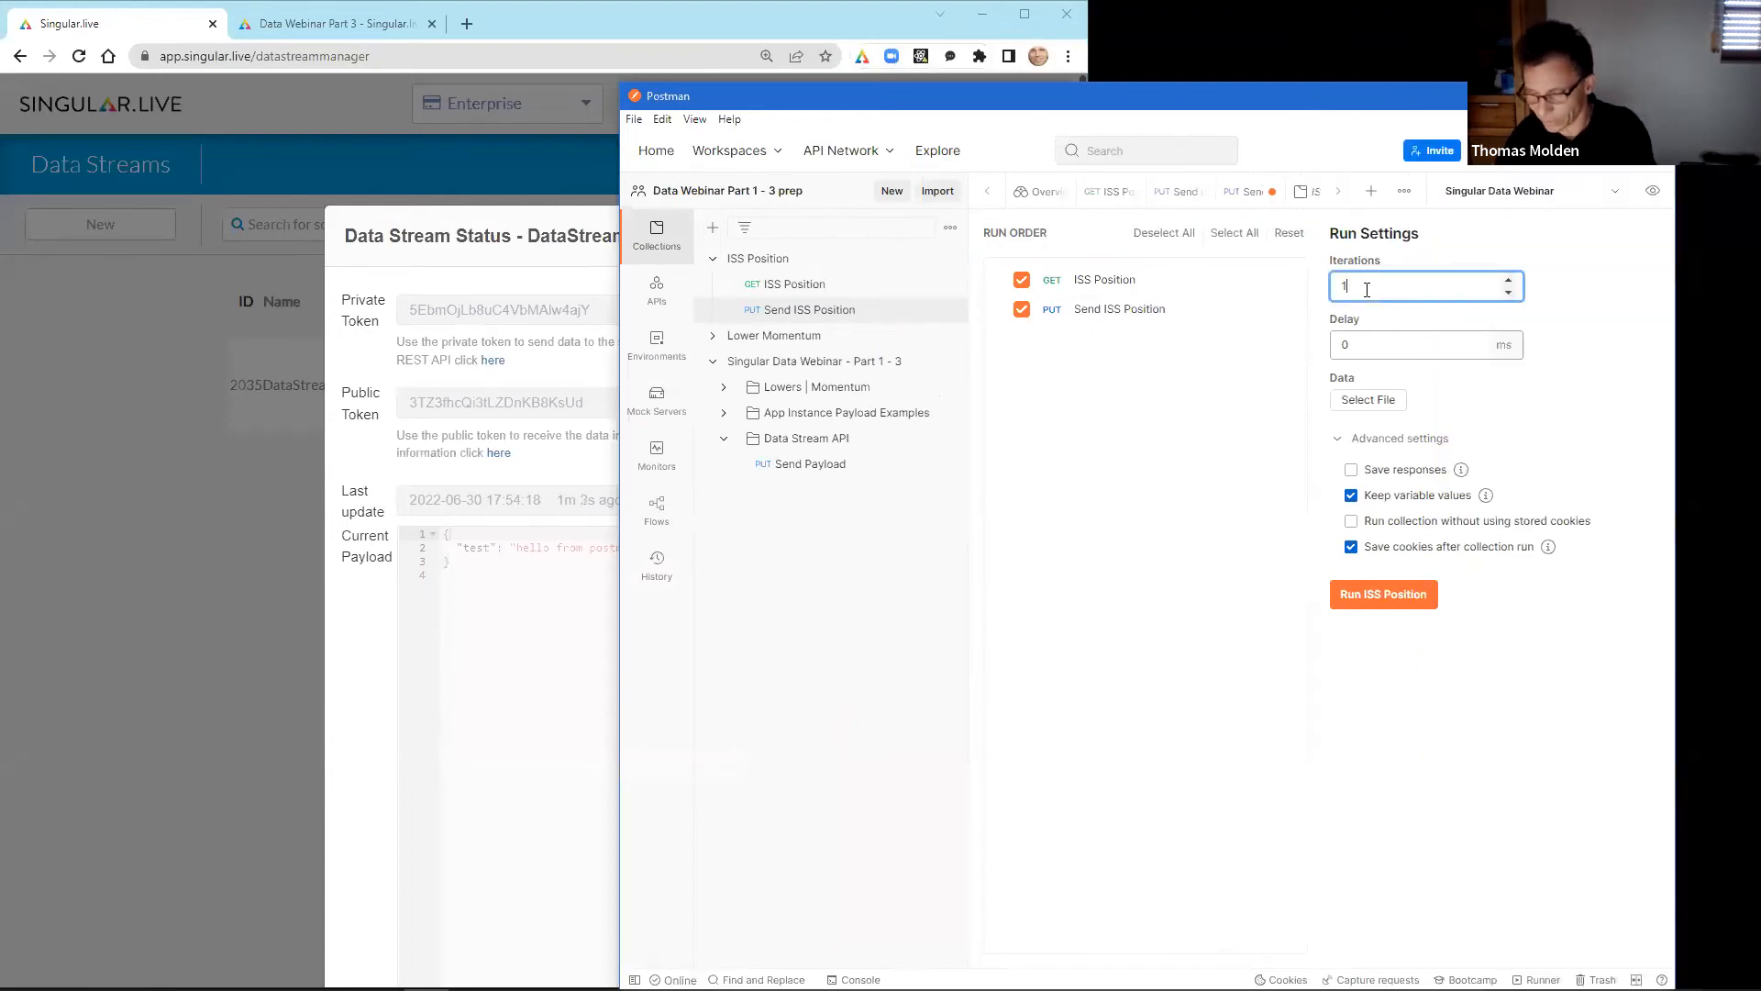
click(1339, 343)
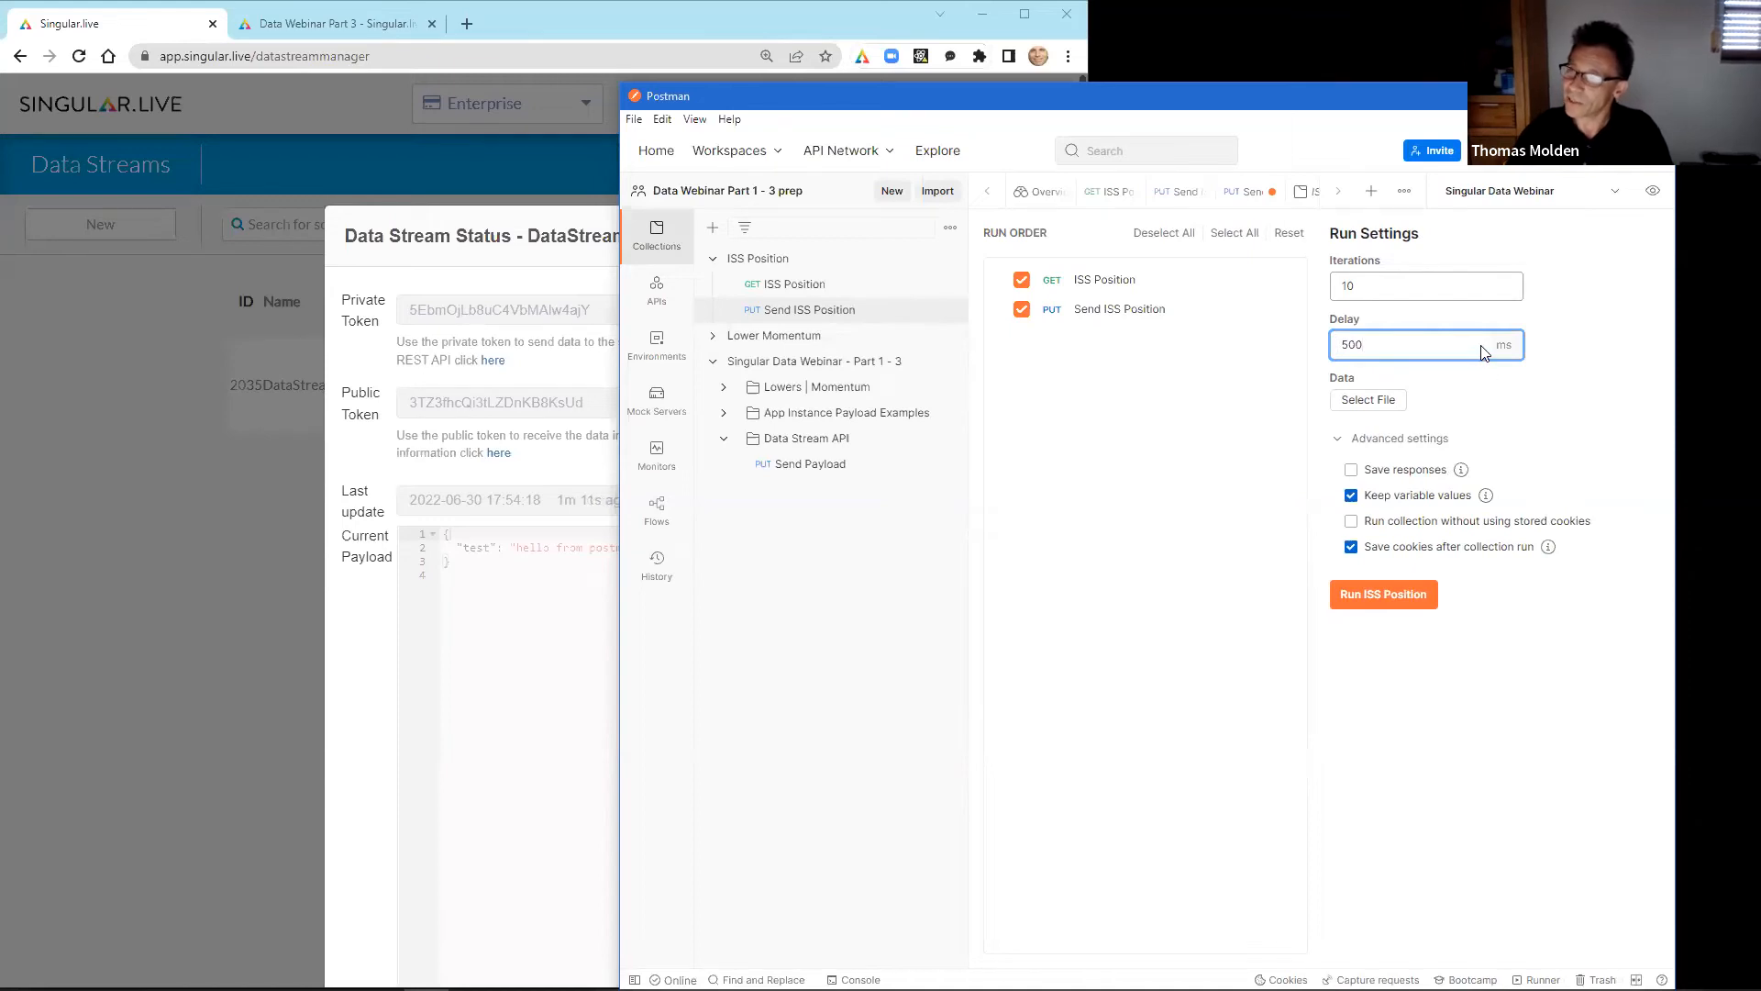
drag(1304, 100, 1374, 107)
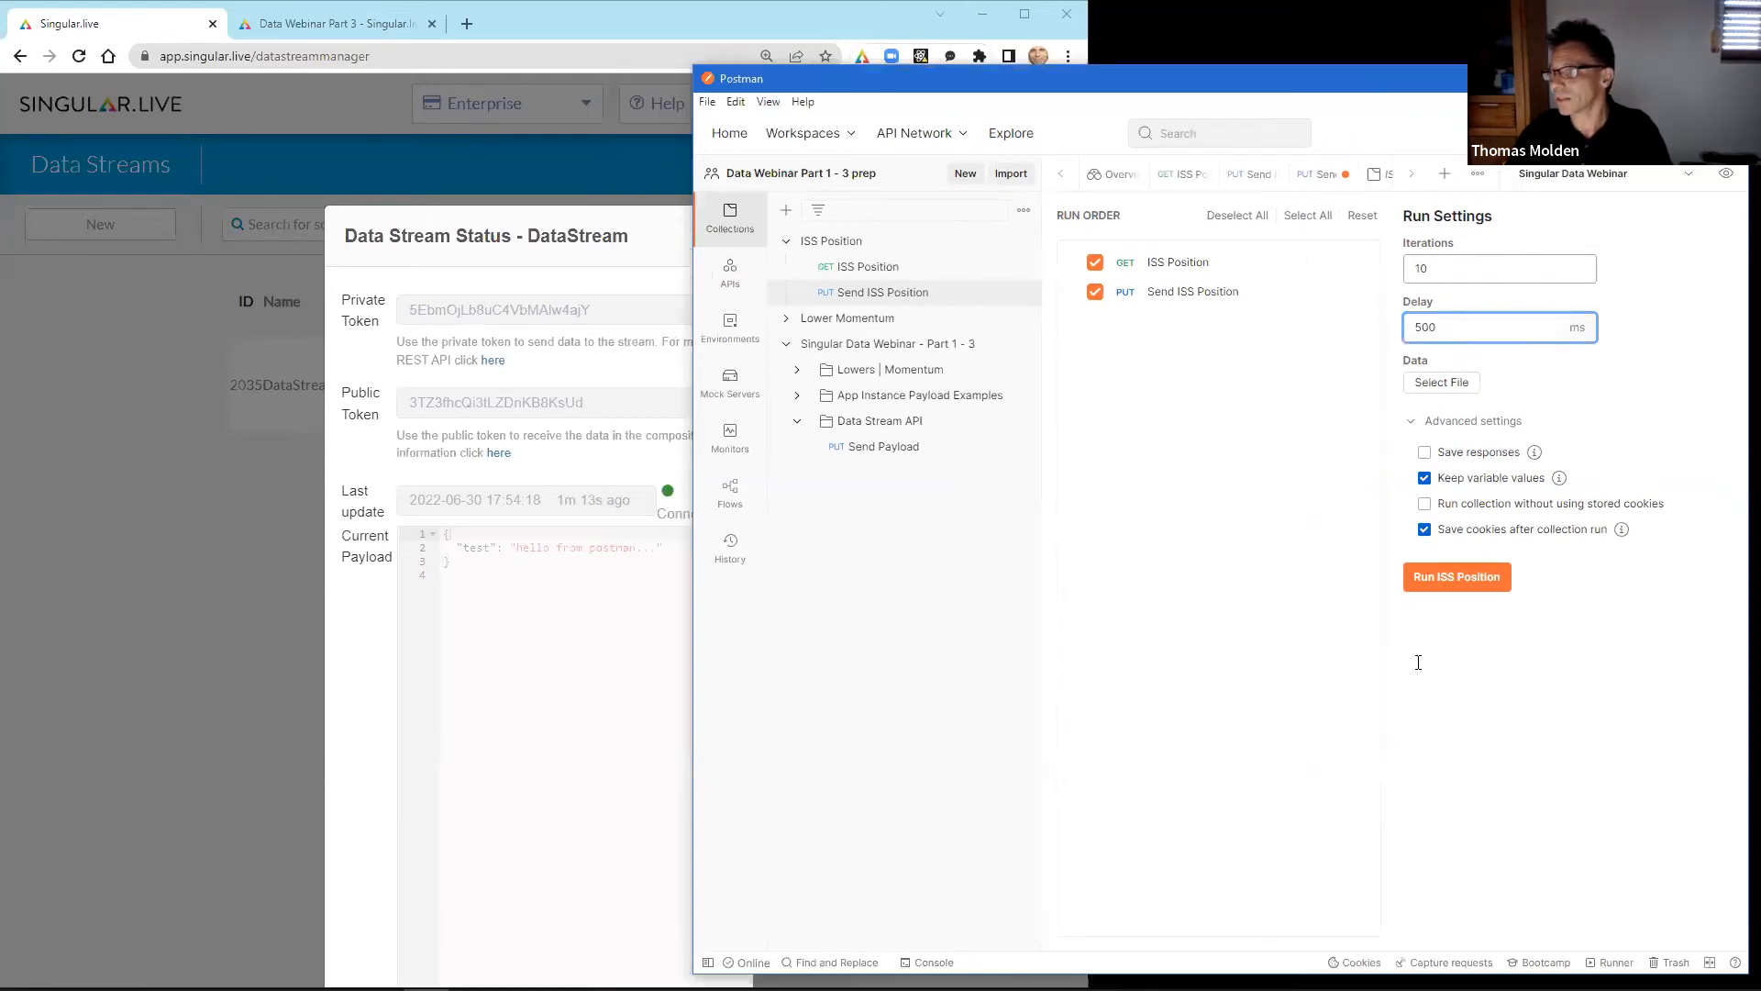
click(1452, 580)
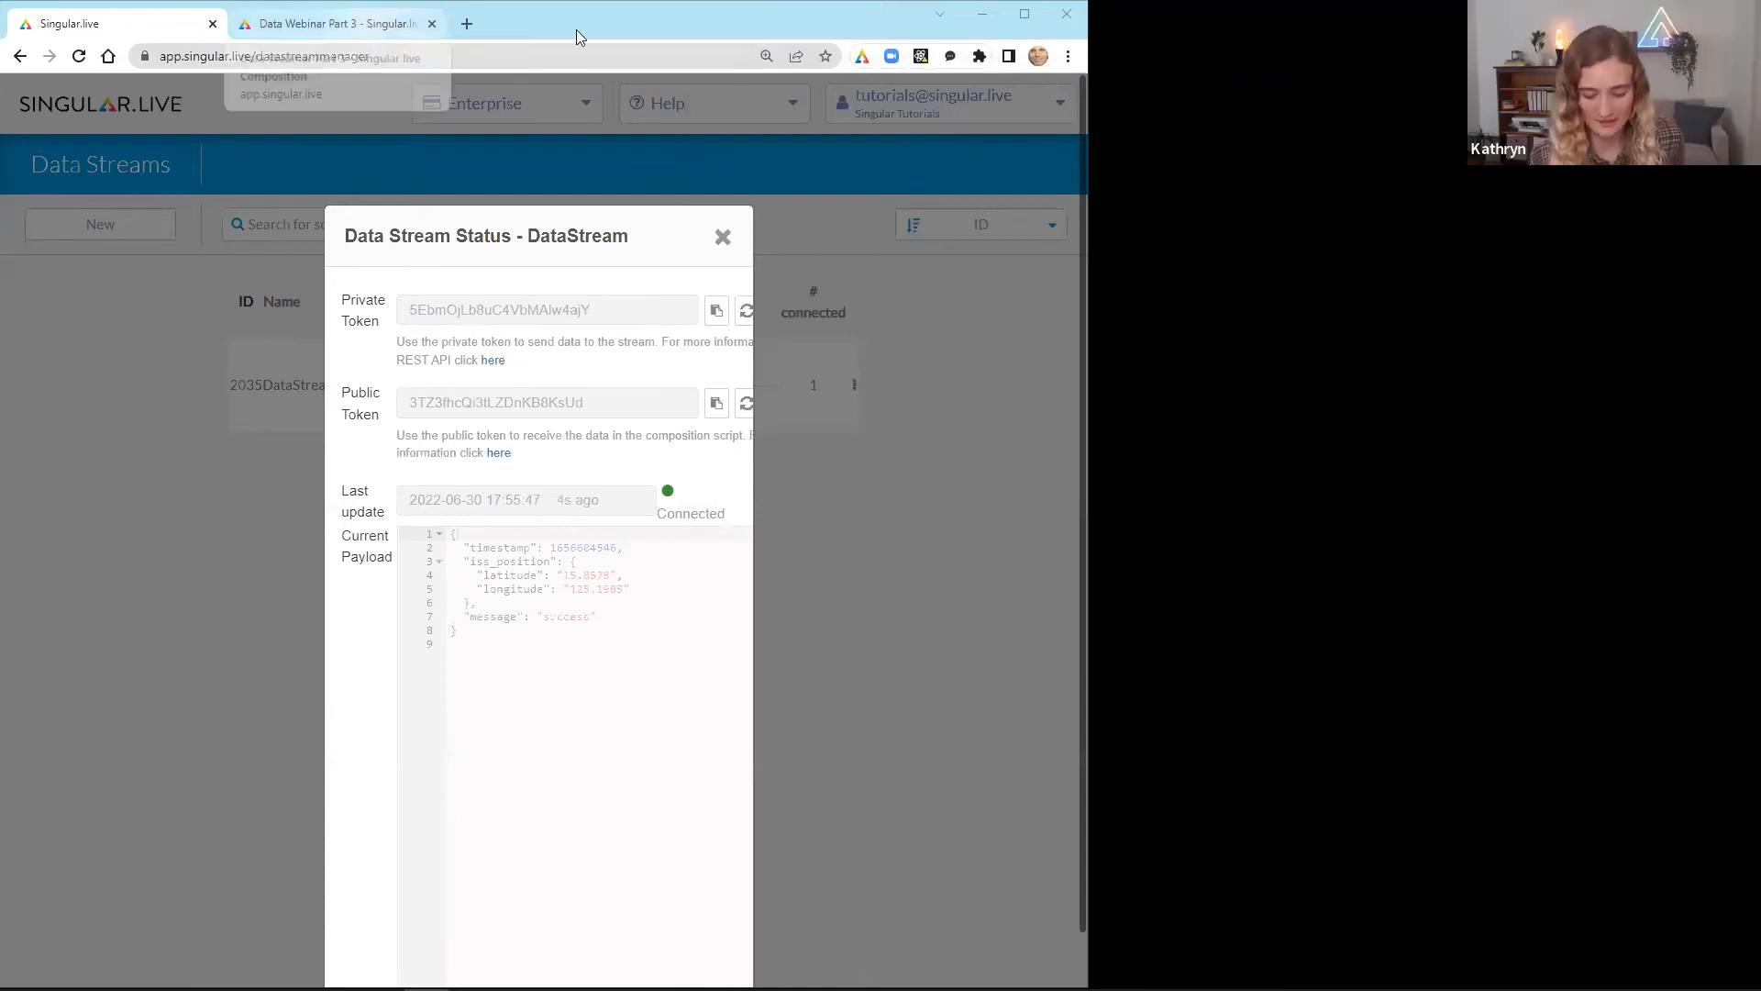
- Switch to the Data Webinar Part 3 composition in the maximized browser and restore the revision "06 - Added subcomposition ISS Position"
double_click(601, 26)
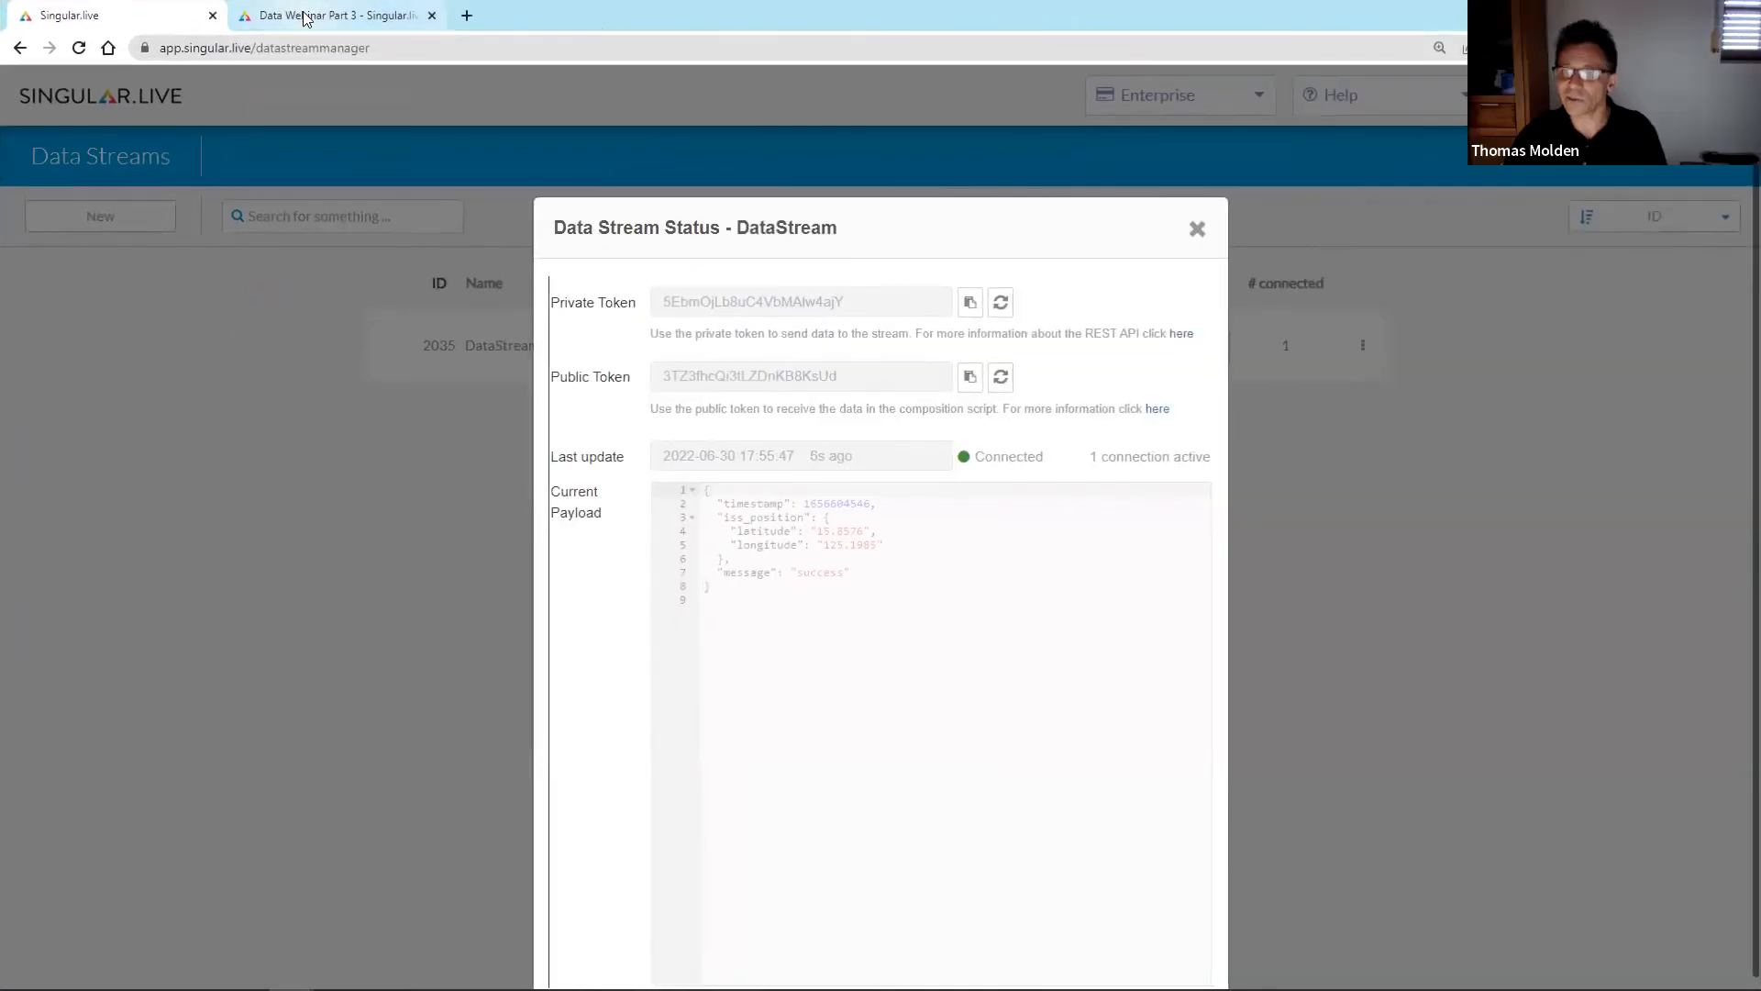
click(306, 19)
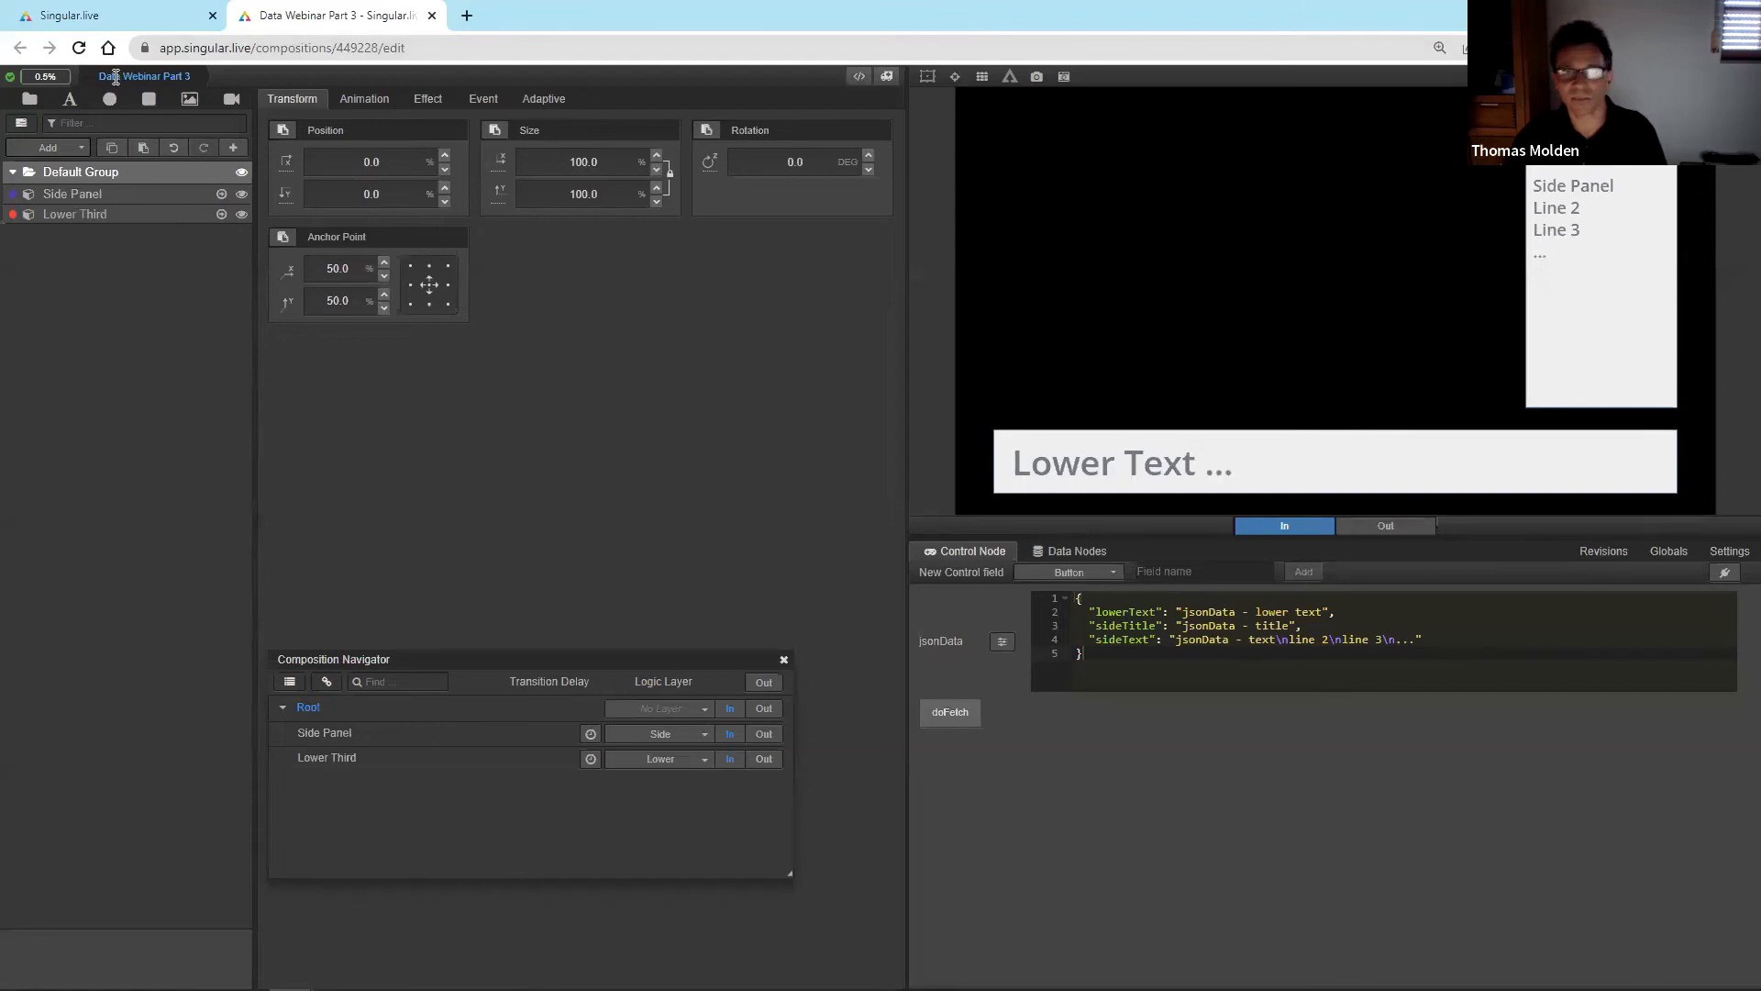
click(1606, 551)
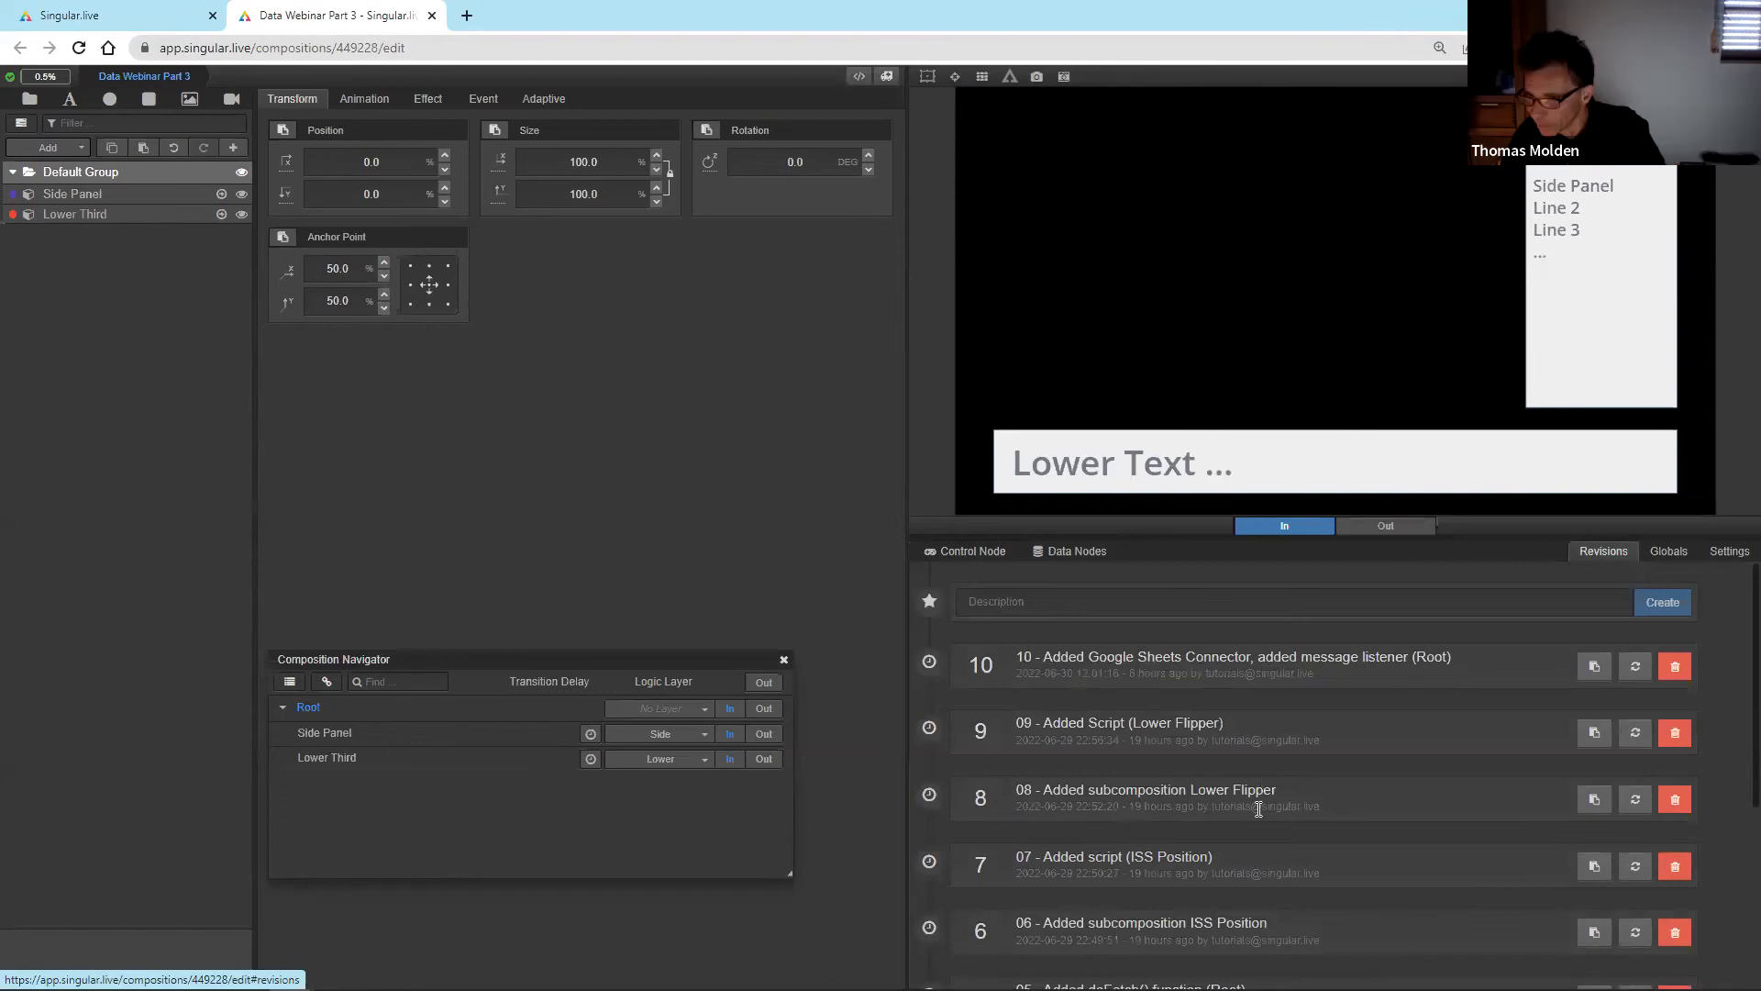
scroll(1359, 851, down, 1)
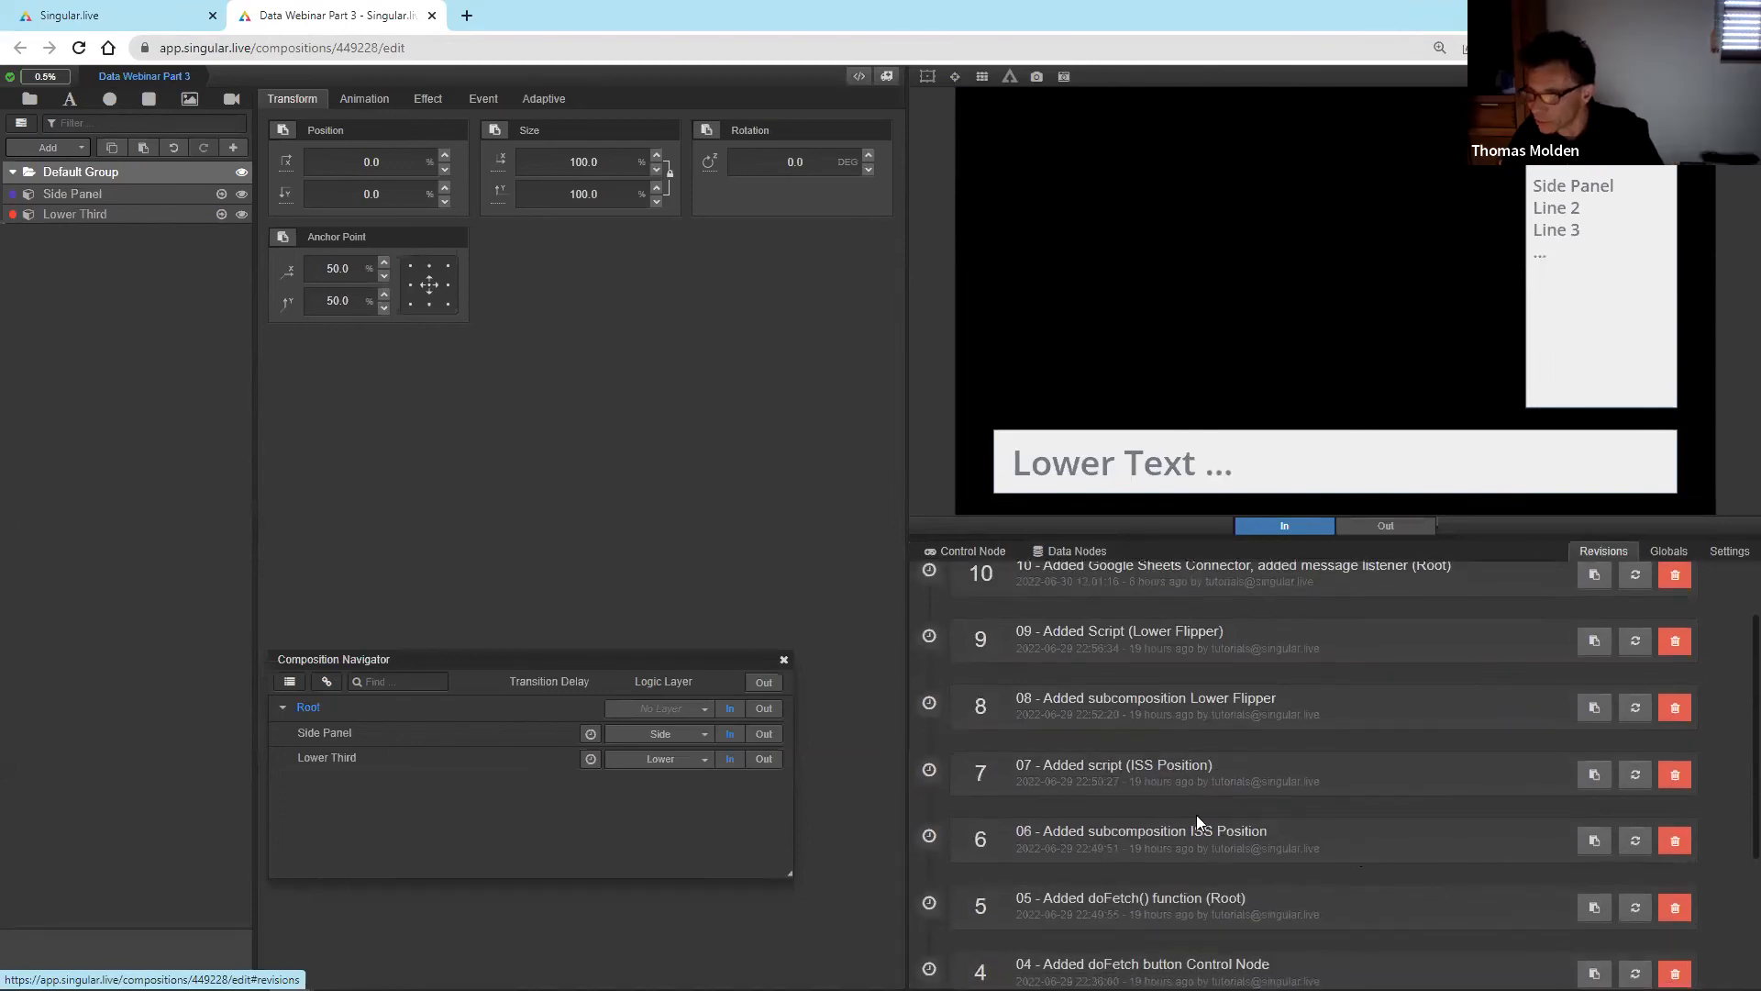
click(1635, 842)
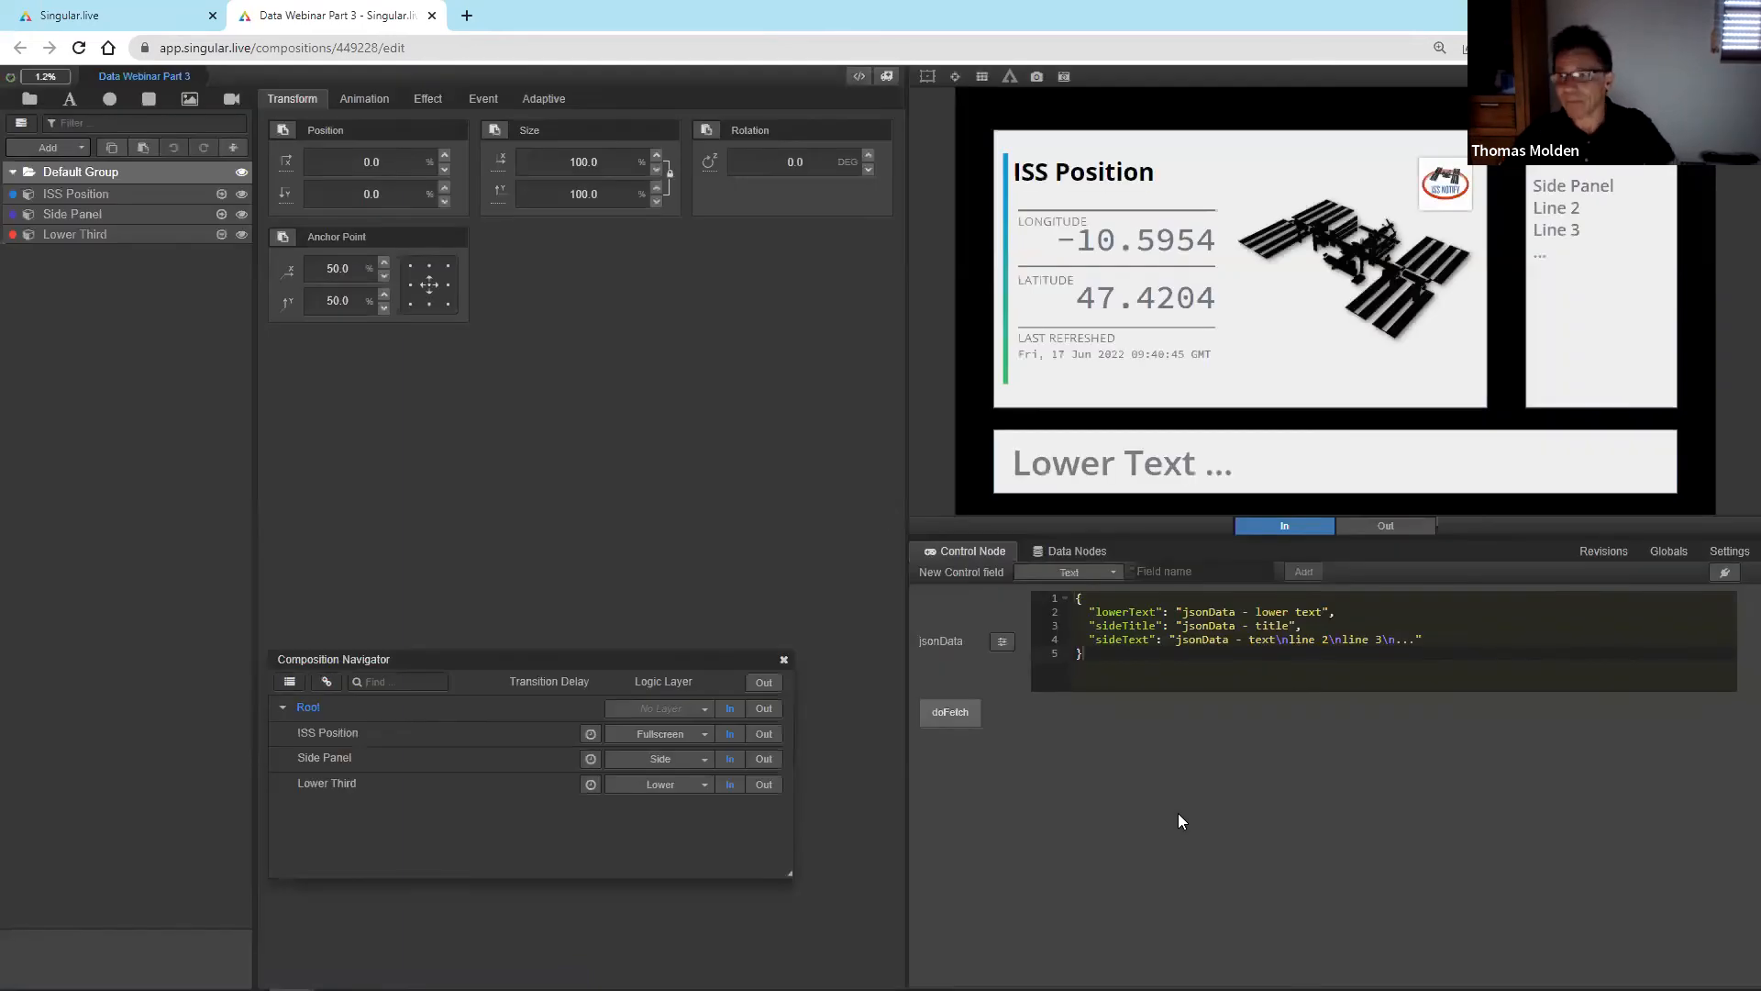
- Open the ISS Position subcomposition, select its lastLongitude text, and show the selected element's bounding box in the preview
click(177, 194)
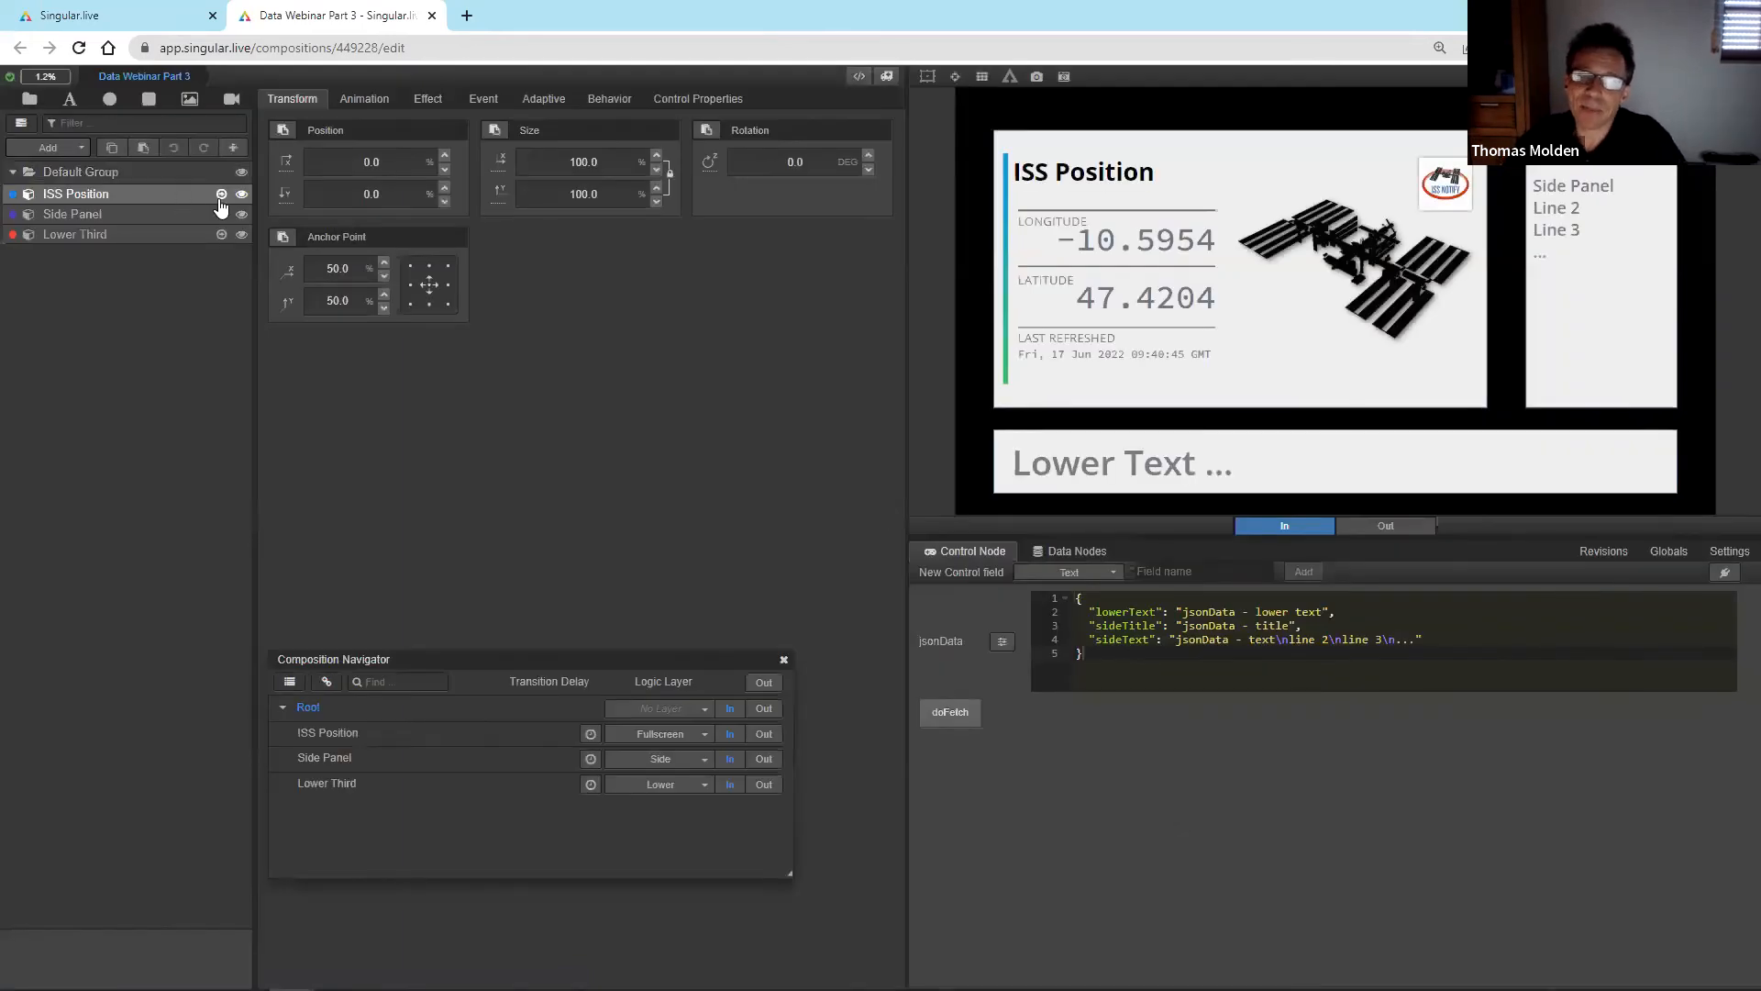
click(219, 195)
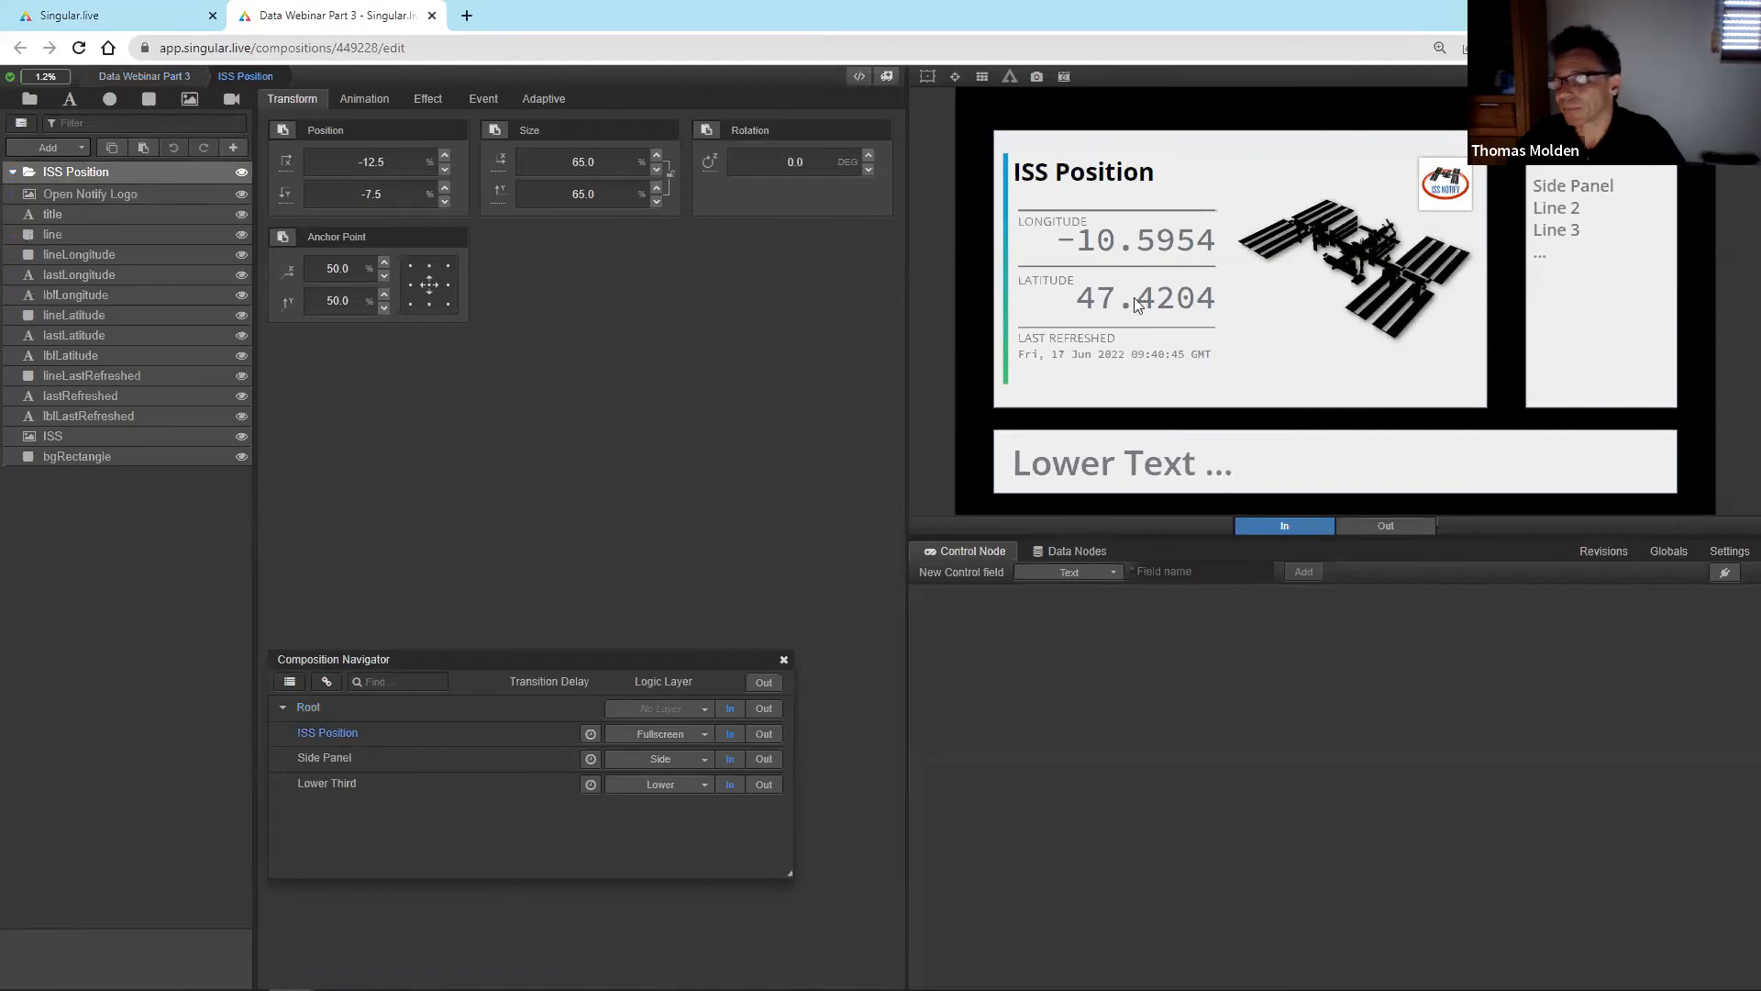
click(125, 278)
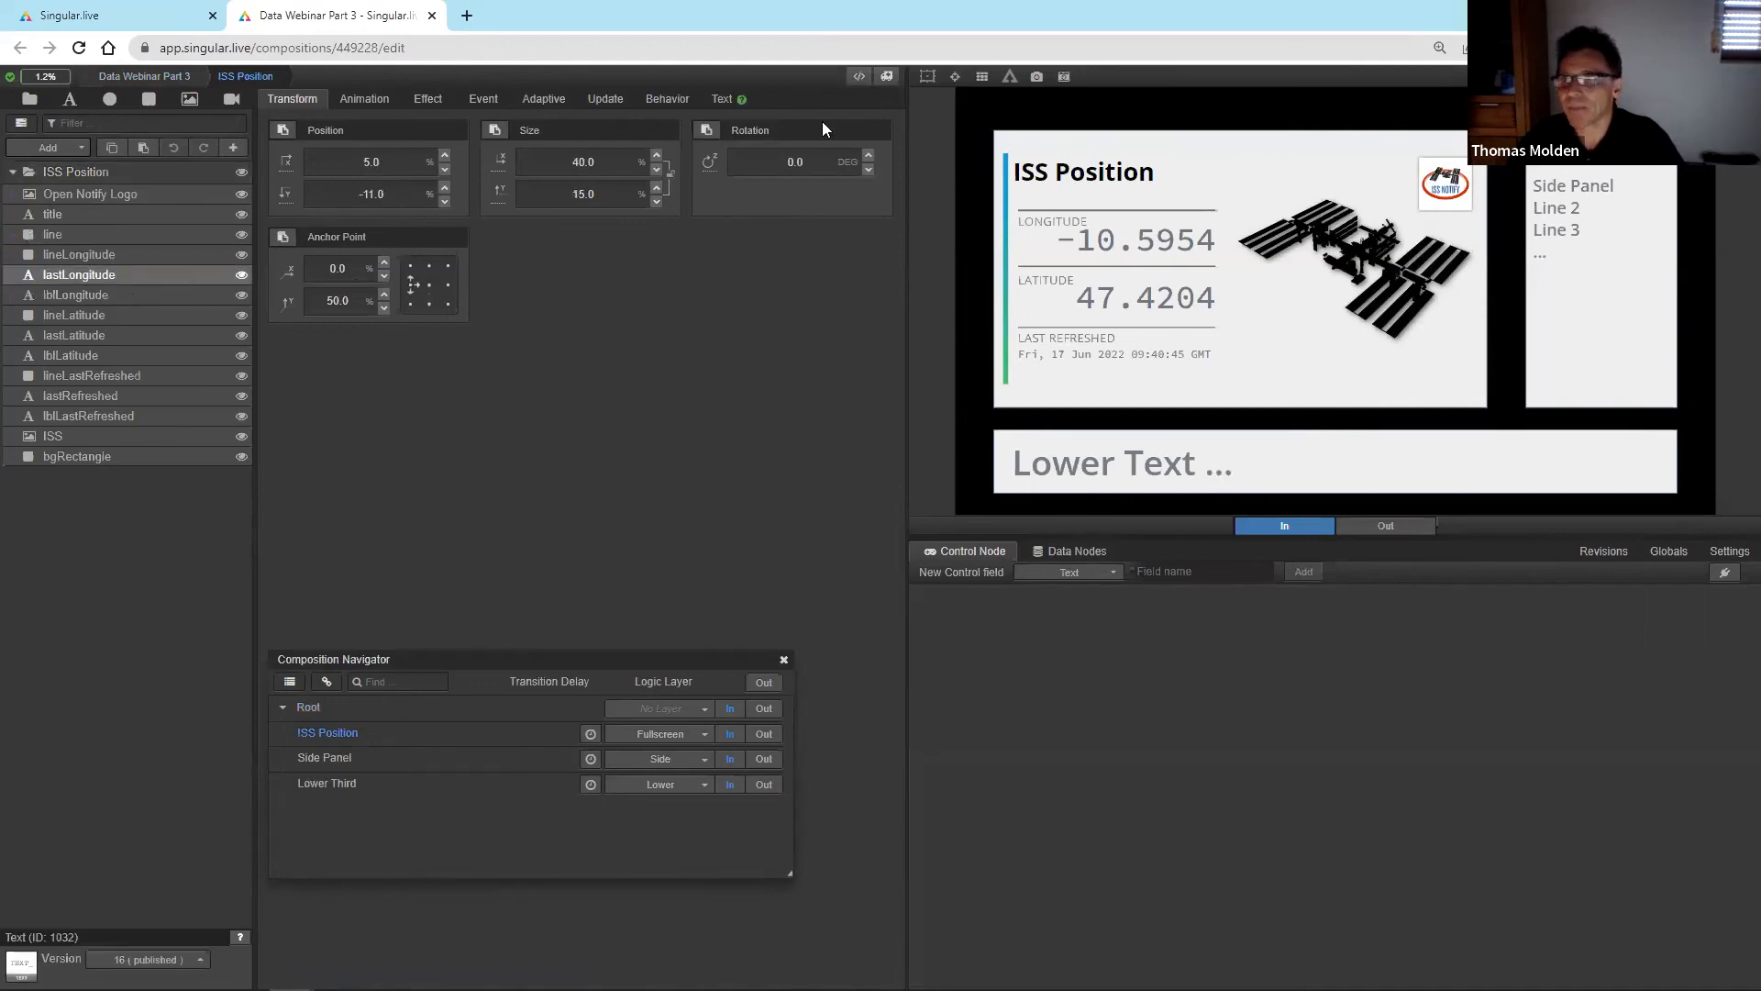
click(927, 76)
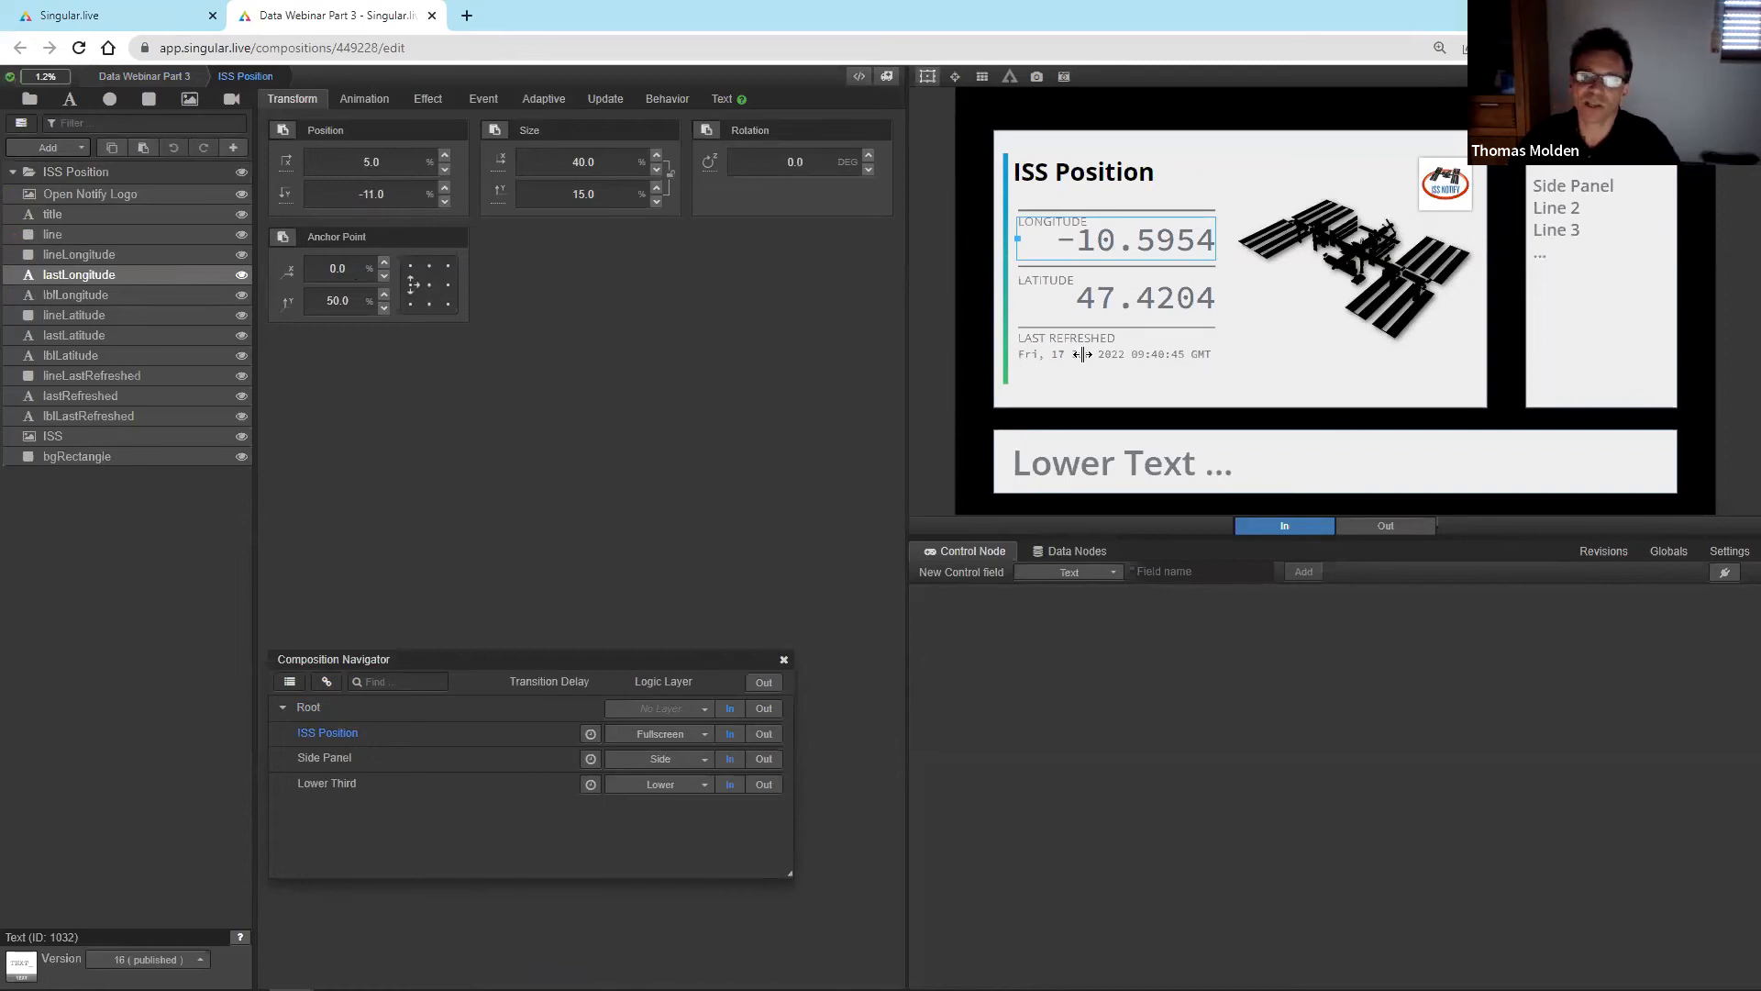
- Open the composition script editor, copy the whole Side Panel script, and close the Lower Third and Side Panel scripts
click(859, 76)
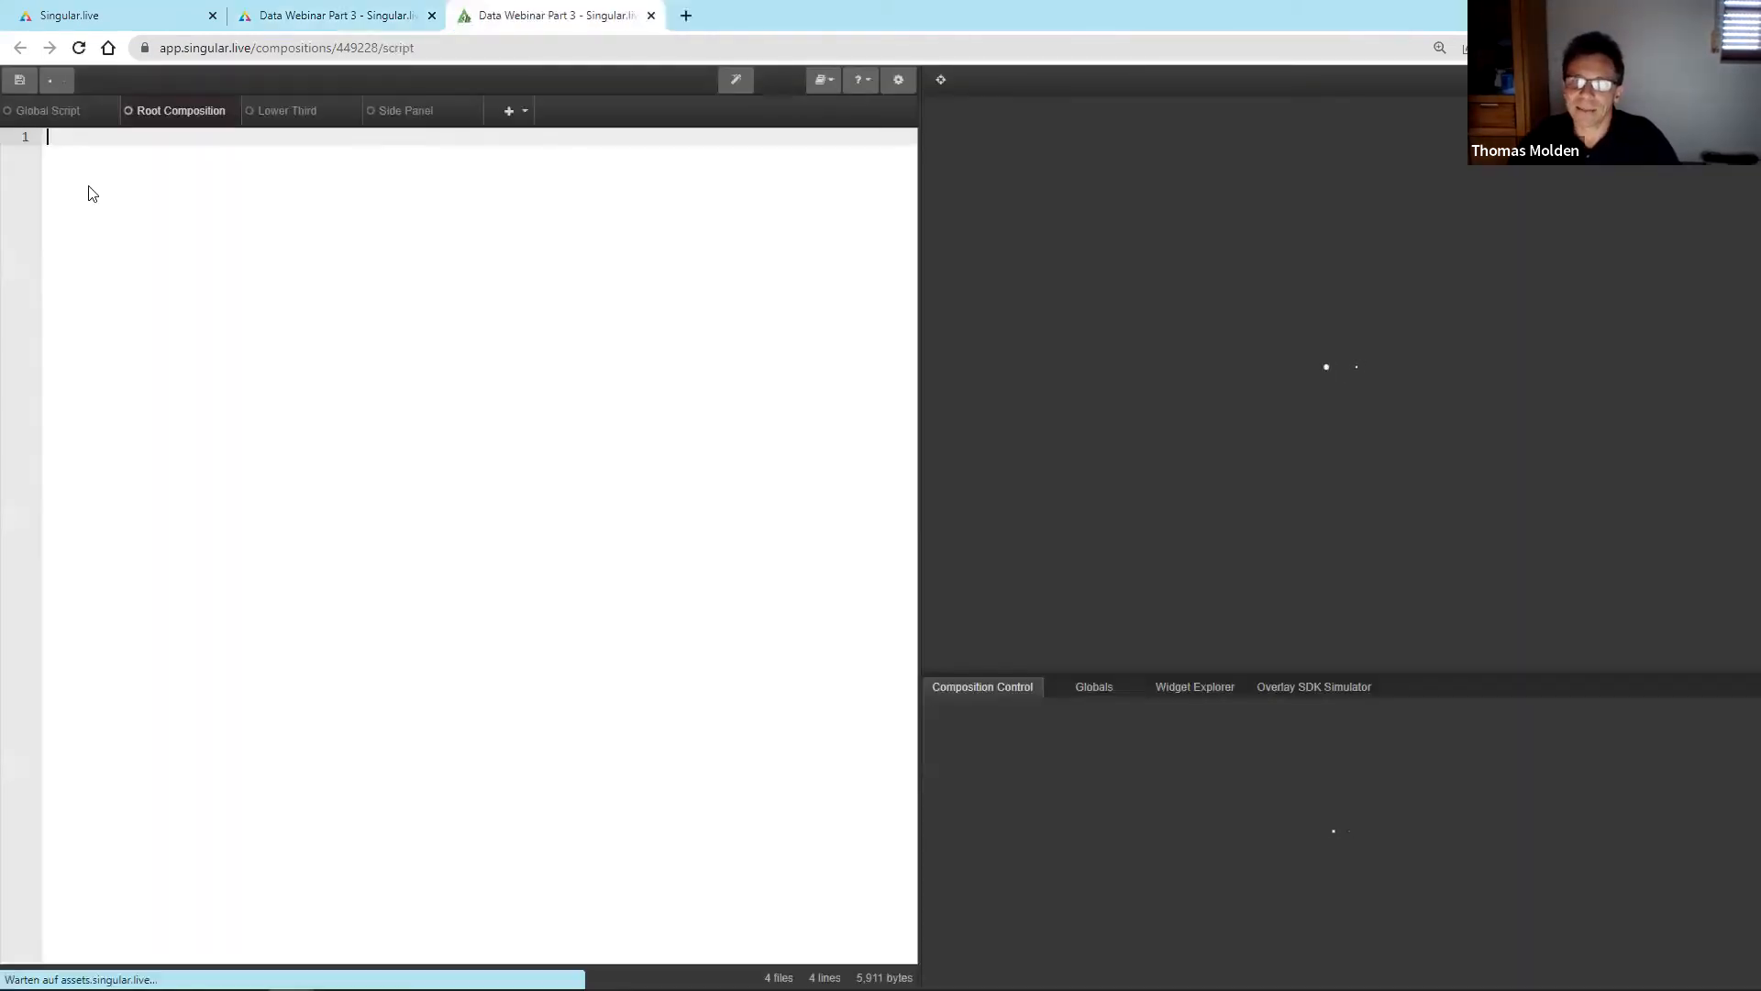
click(356, 111)
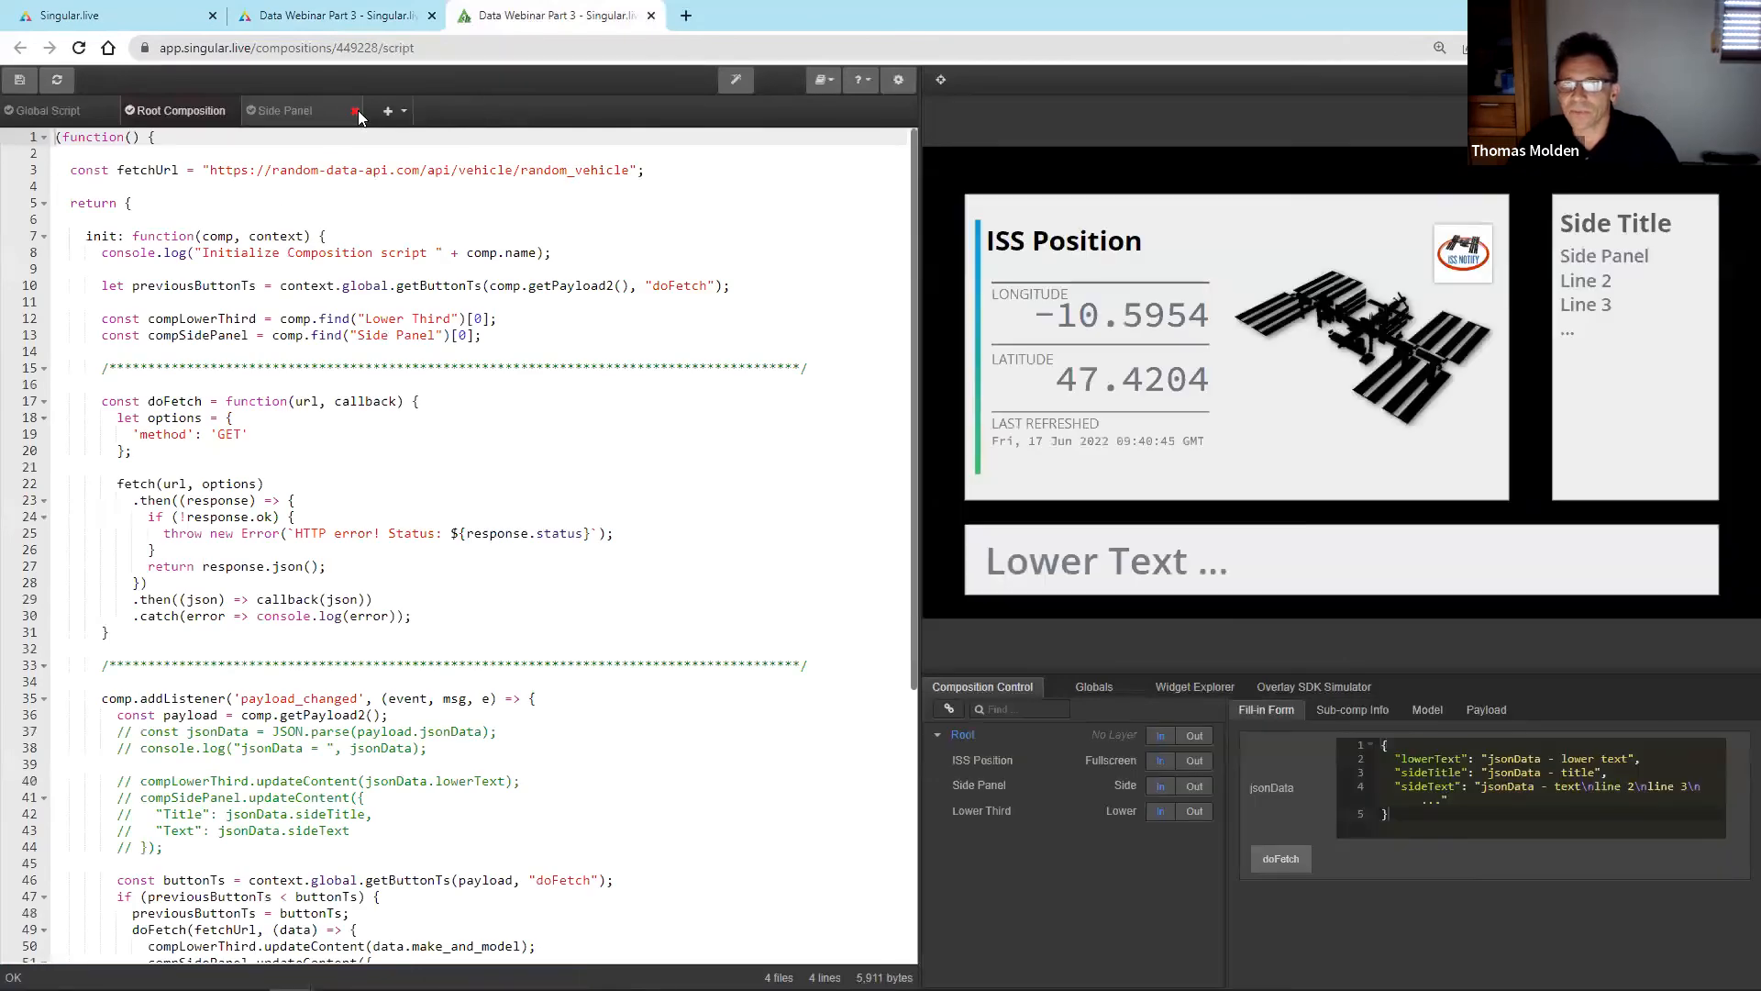
click(318, 111)
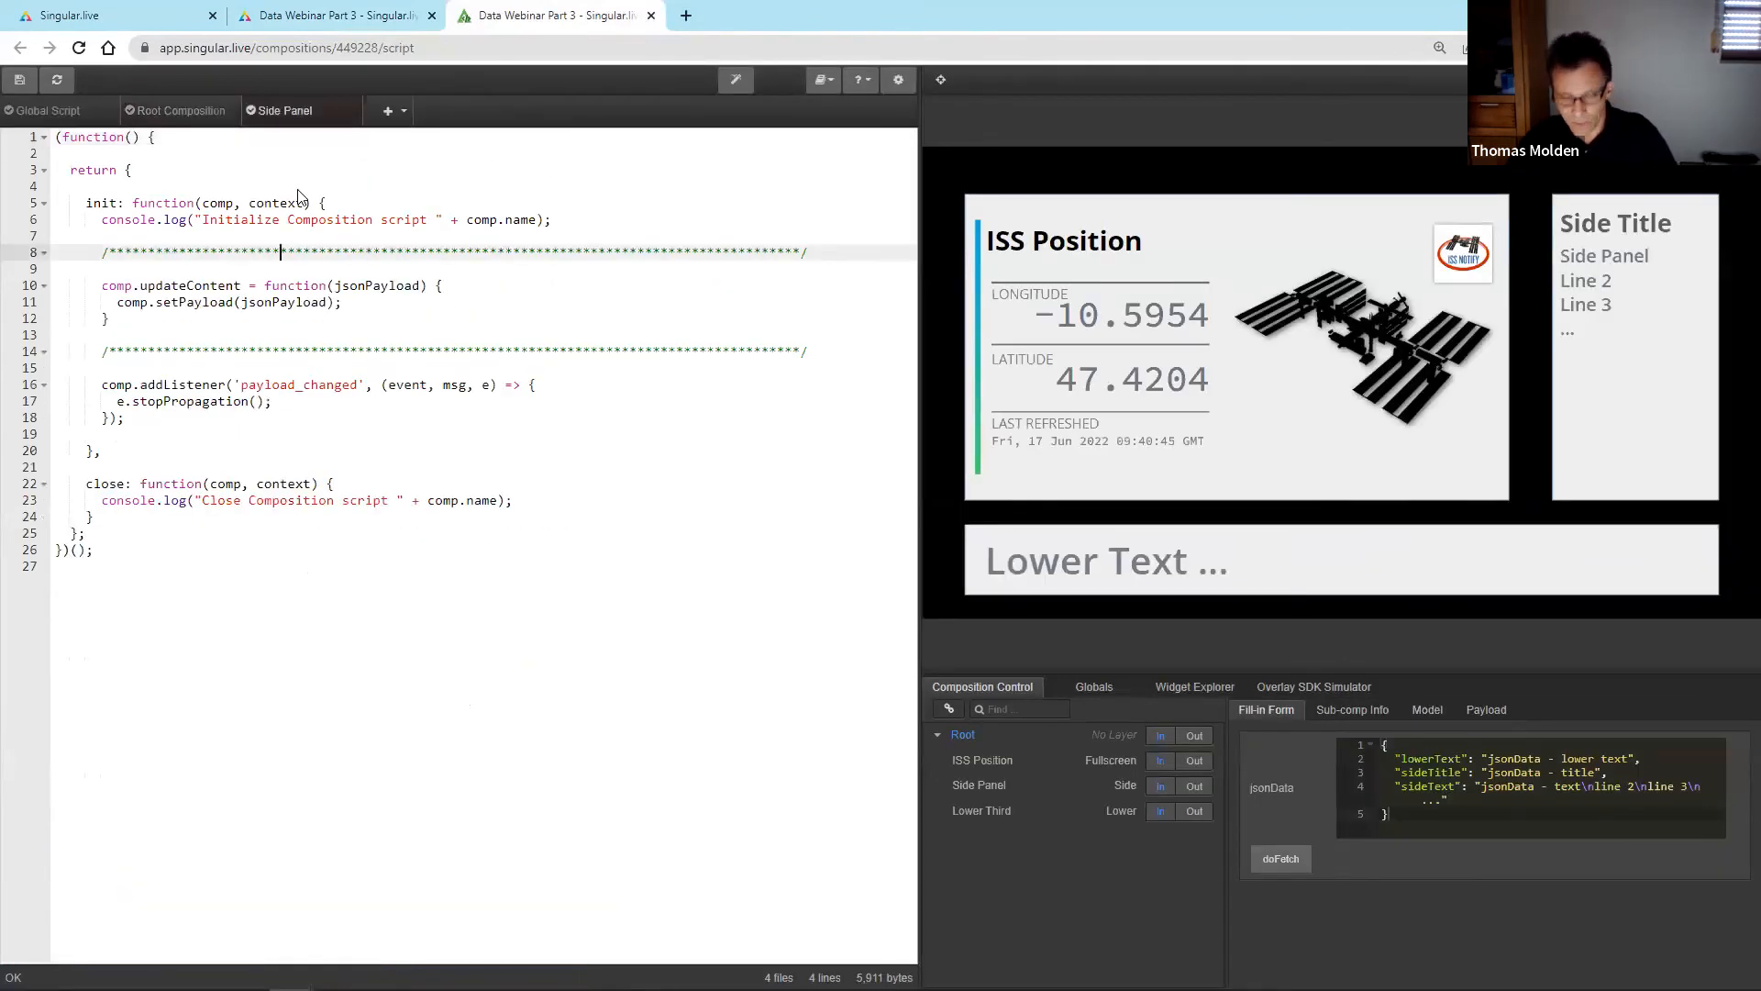
key(ctrl+a)
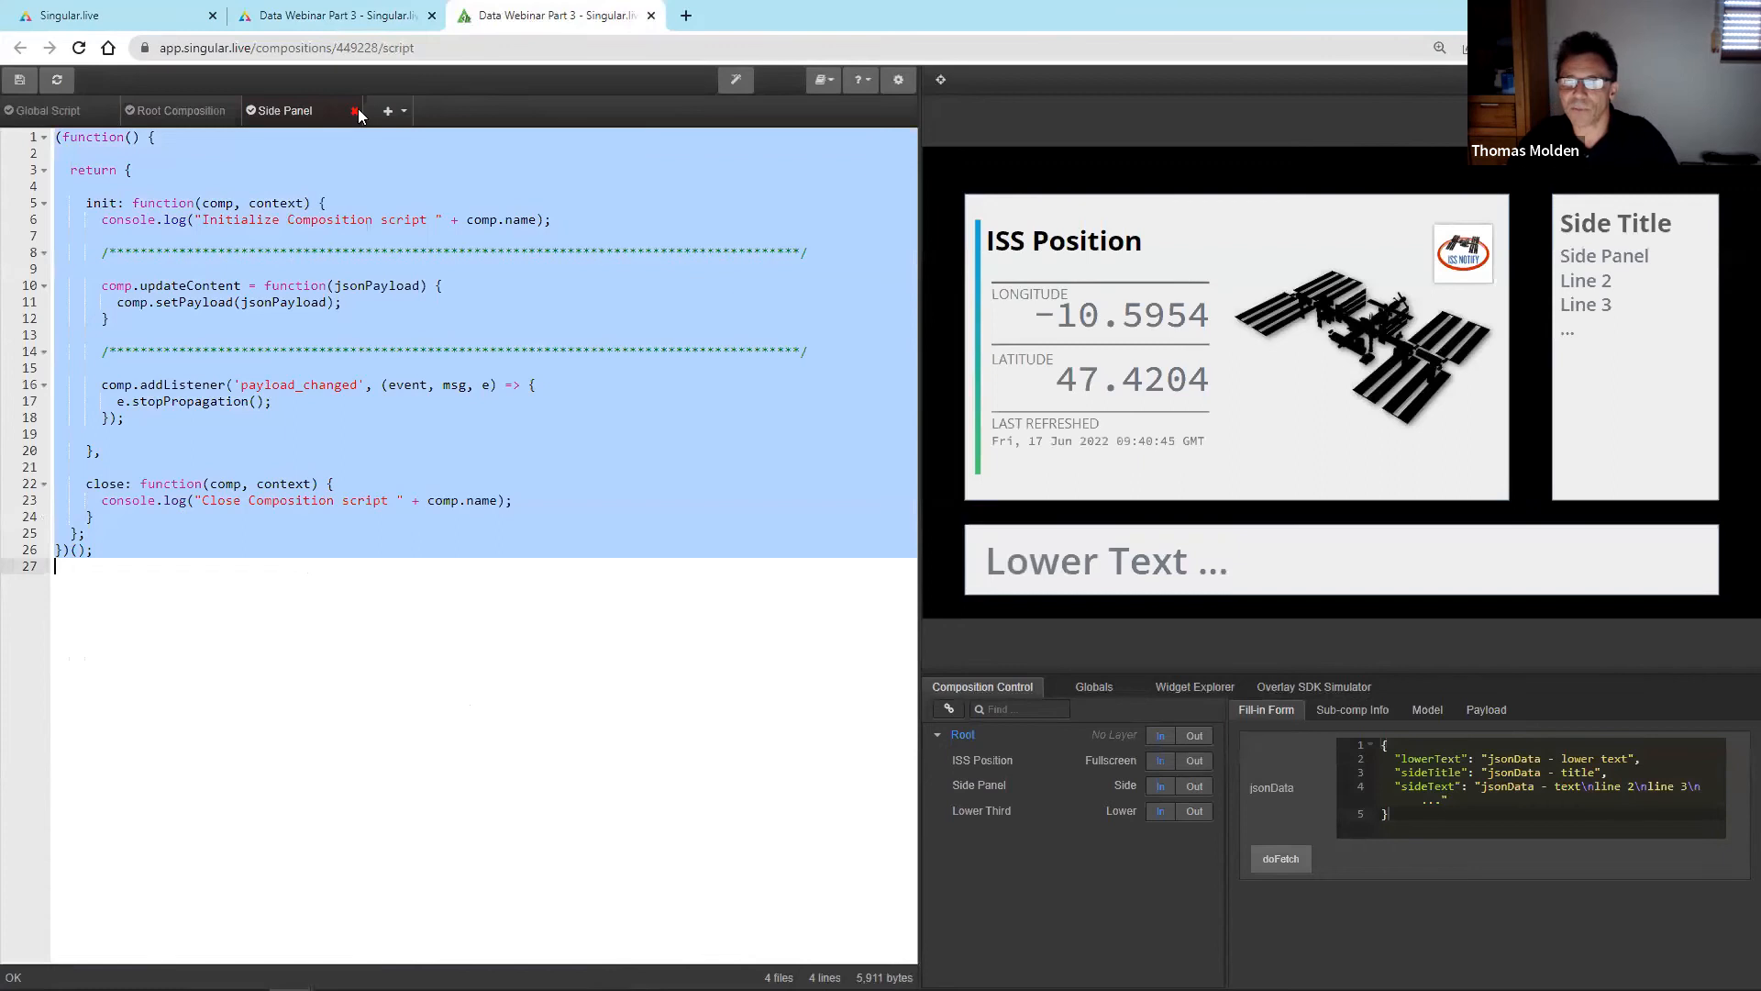
click(356, 111)
- Add an ISS Position script from the copied code, and delete its updateContent function and payload_changed listener
click(389, 111)
click(293, 234)
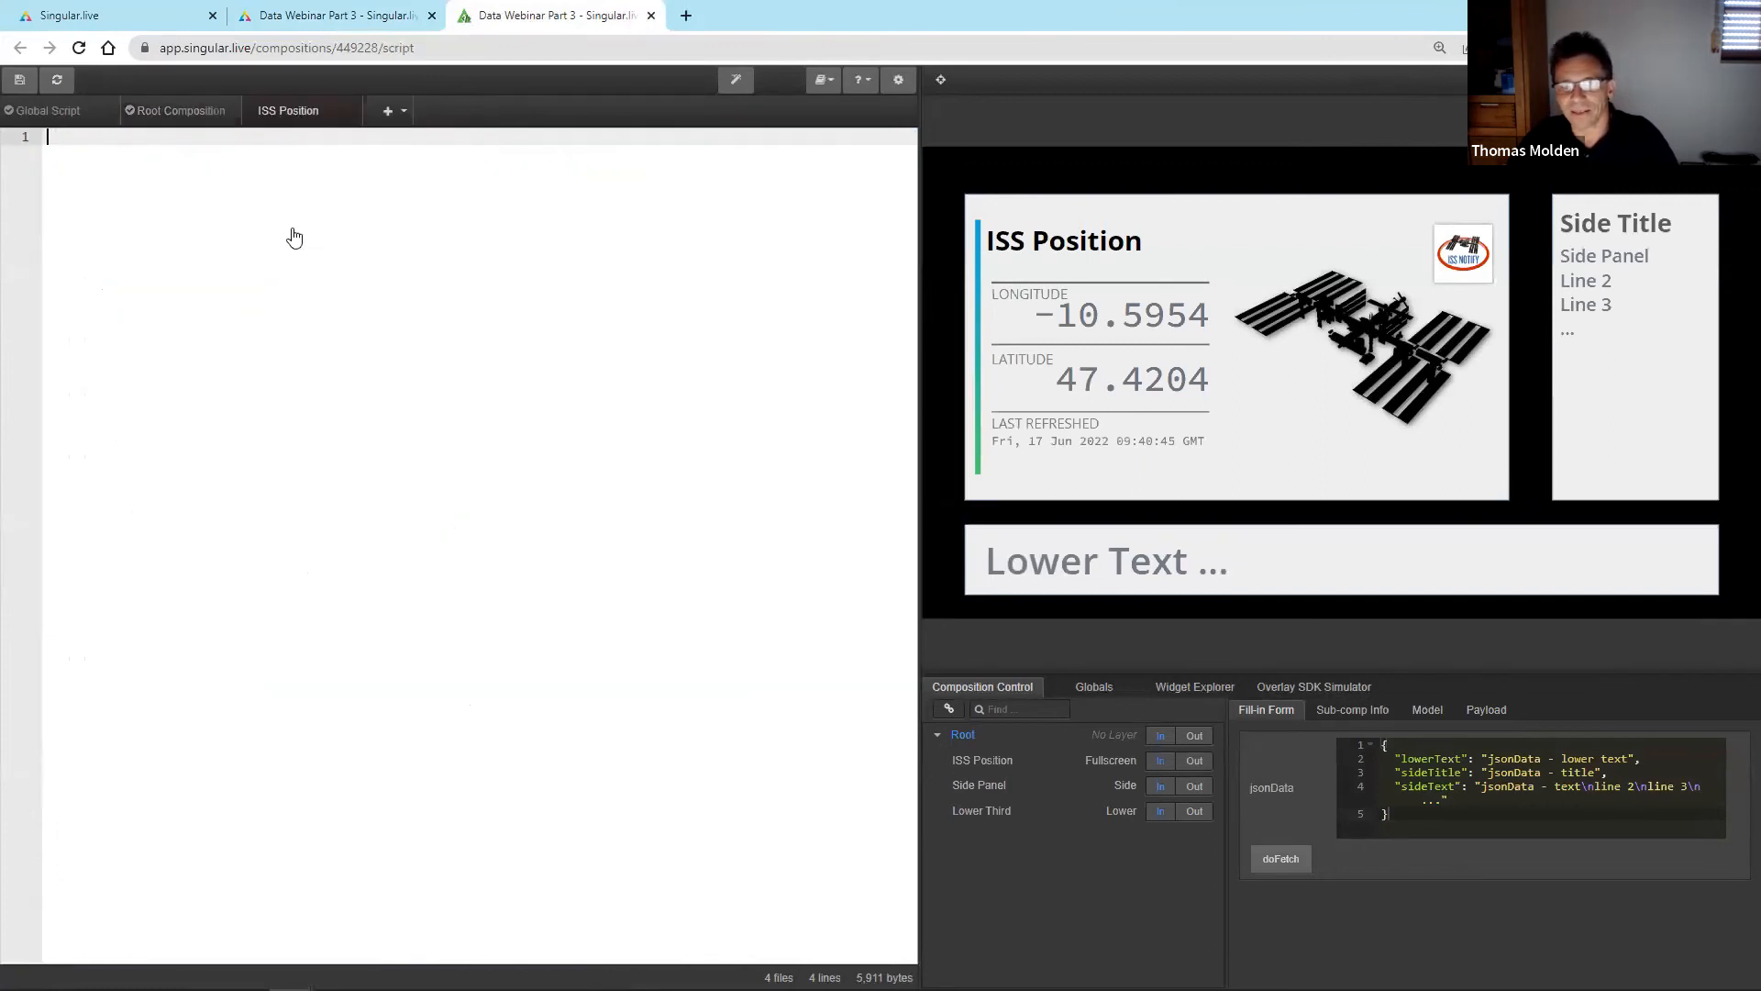
text((function() {    return {      init: function(comp, context) {       console.log("Initialize Composition script " + comp.name);        /*****************************************************************************************/        comp.updateContent = function(jsonPayload) {         comp.setPayload(jsonPayload);       }        /*****************************************************************************************/        comp.addListener('payload_changed', (event, msg, e) => {         e.stopPropagation();       });      },      close: function(comp, context) {       console.log("Close Composition script " + comp.name);     }   }; })();)
drag(147, 401, 50, 252)
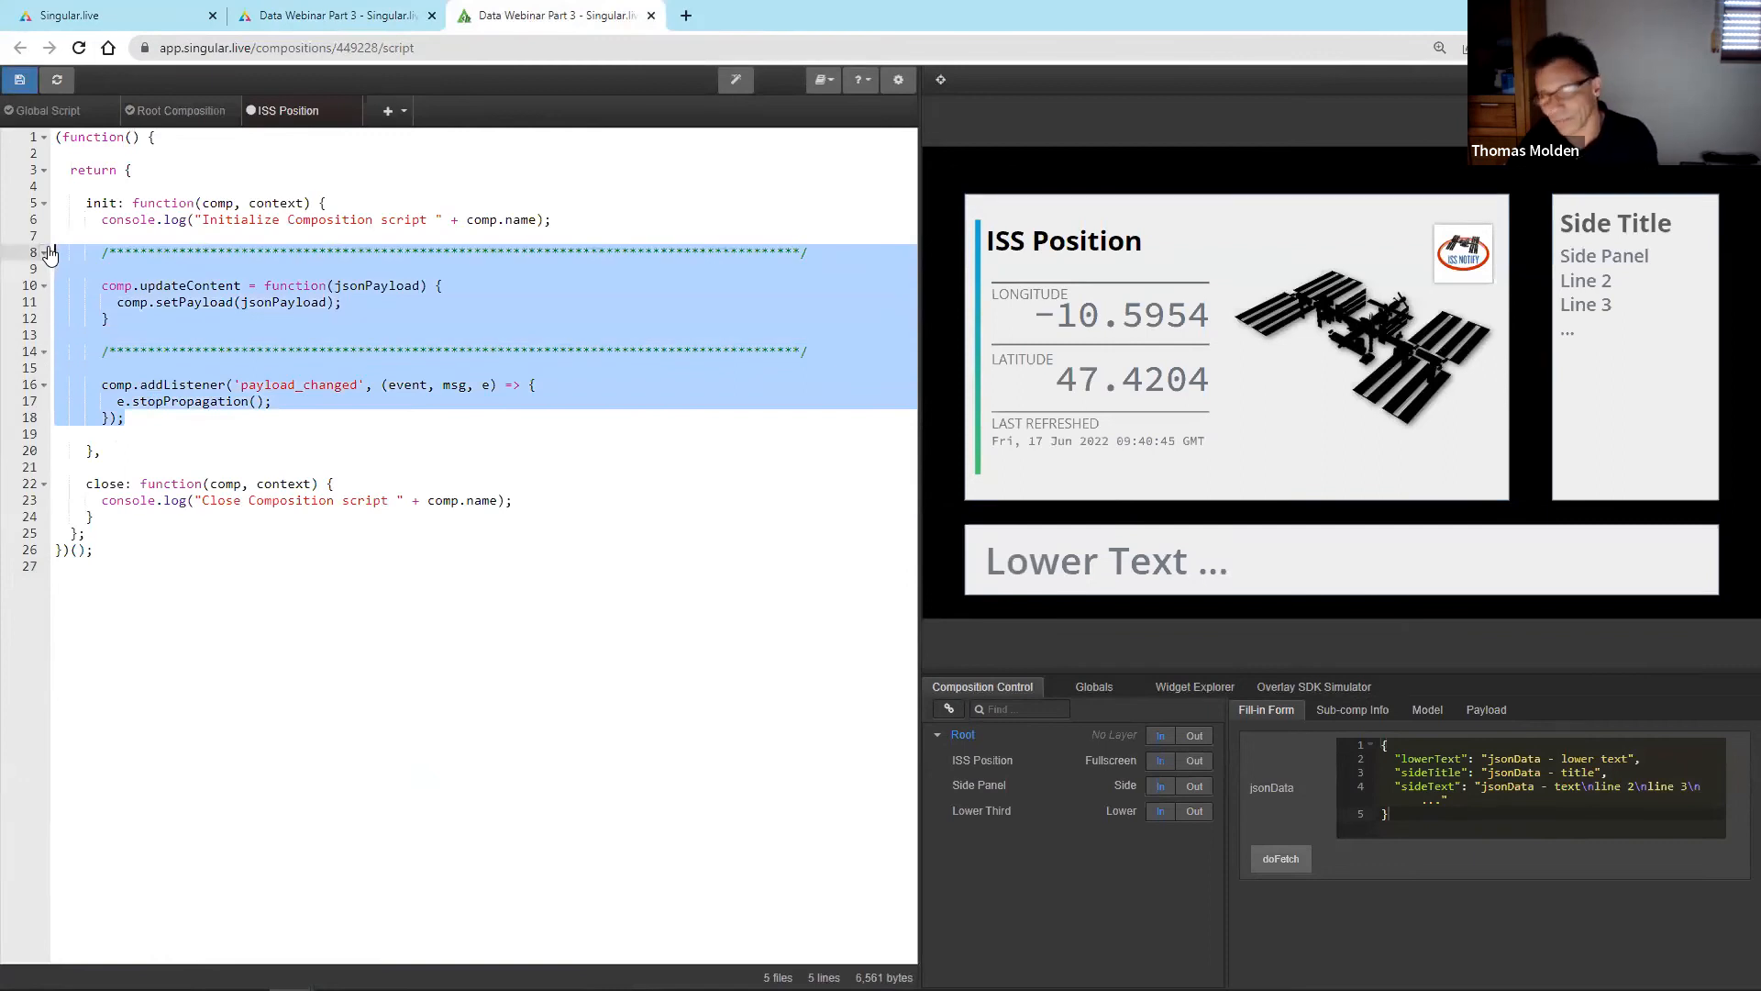
key(Delete)
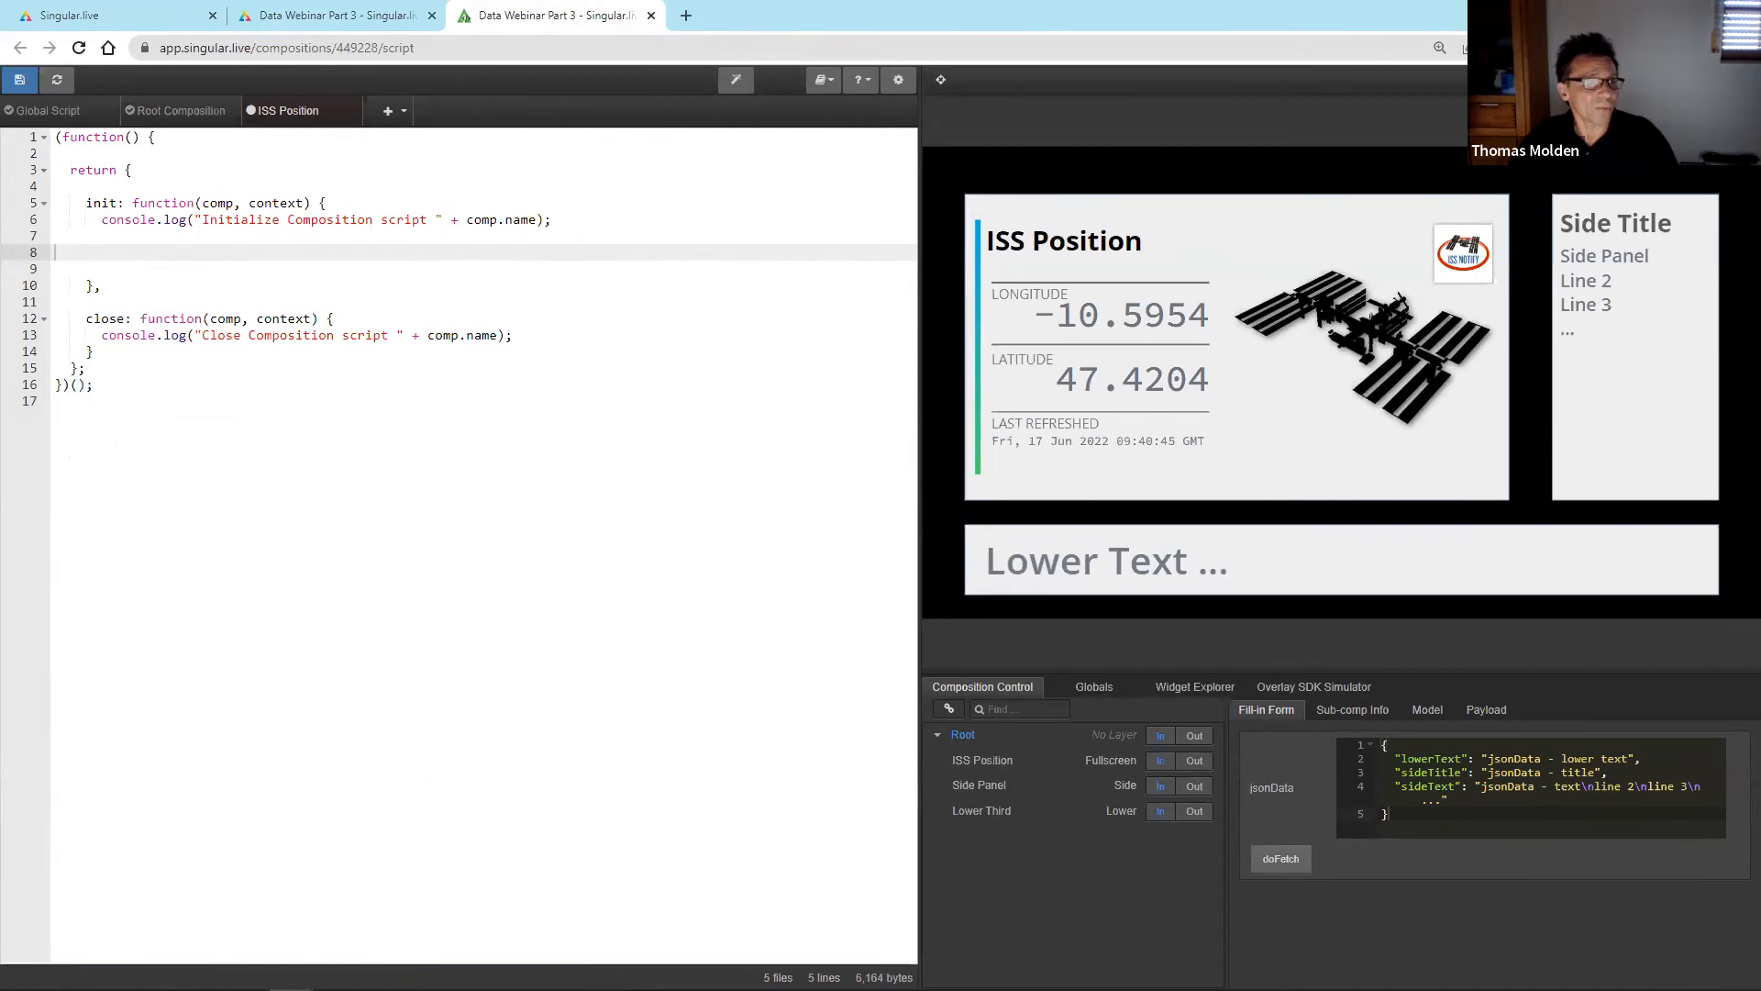
- Copy the context.utils.createDataStream snippet from the Postman documentation and insert it into the init function of the ISS Position script
key(alt+Tab)
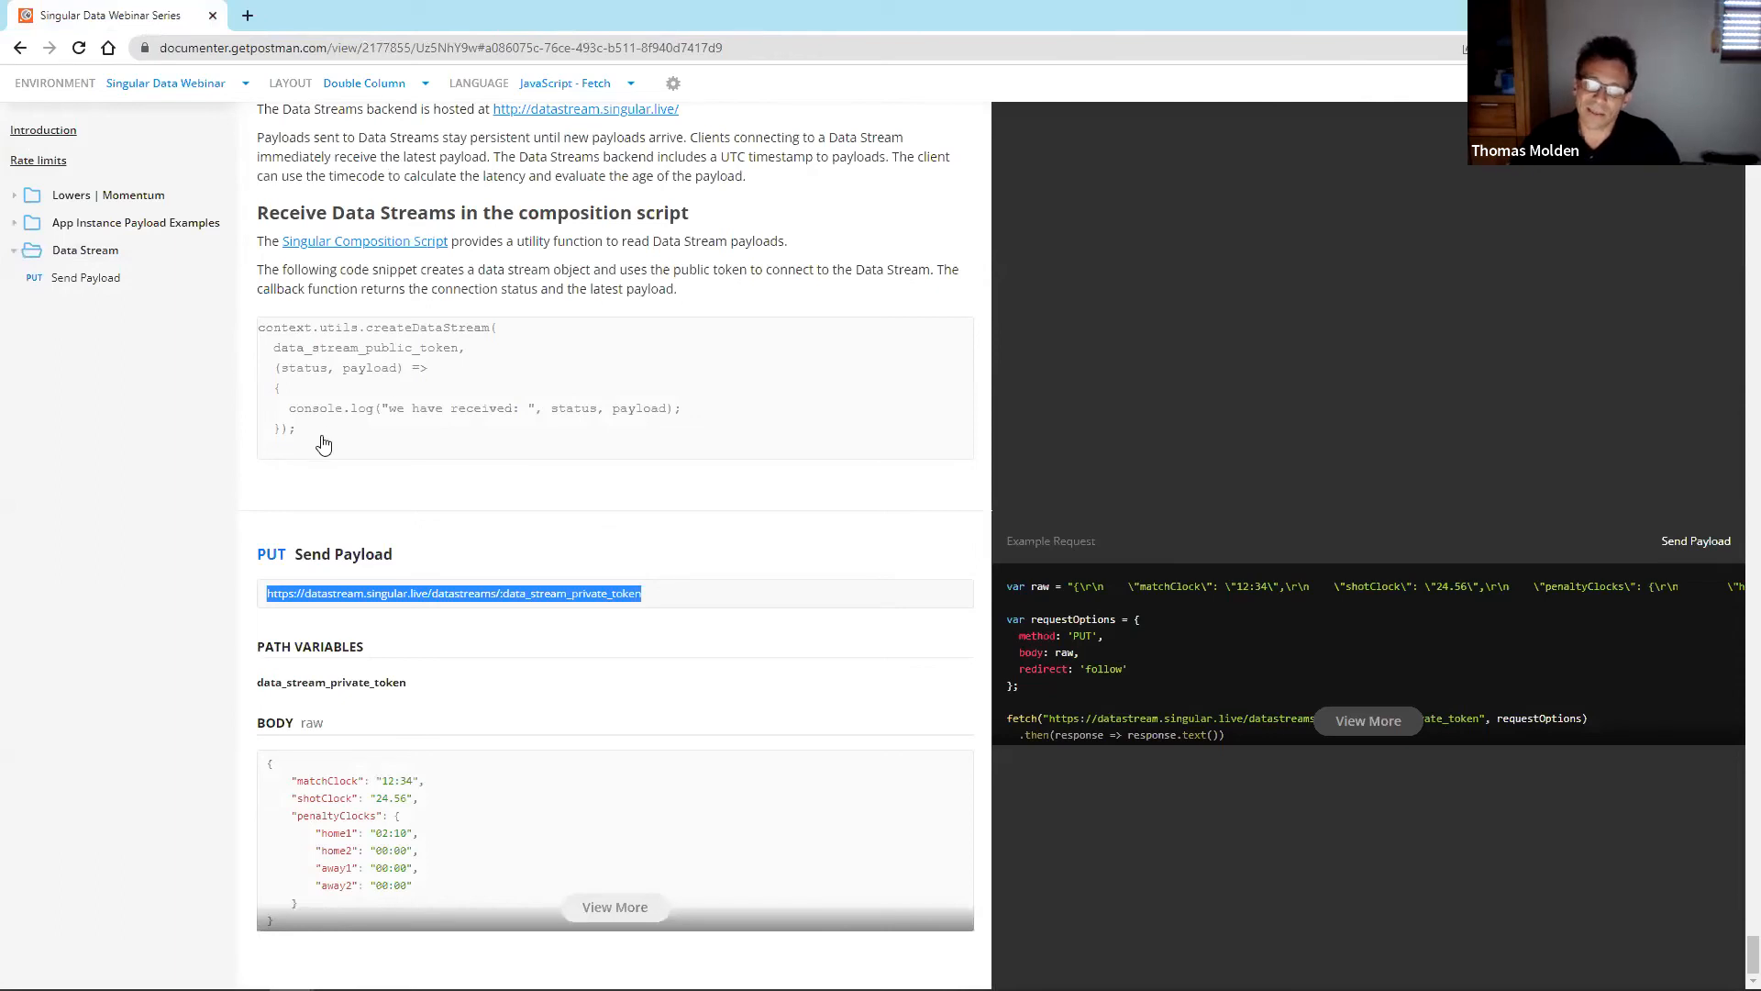
drag(323, 444, 263, 338)
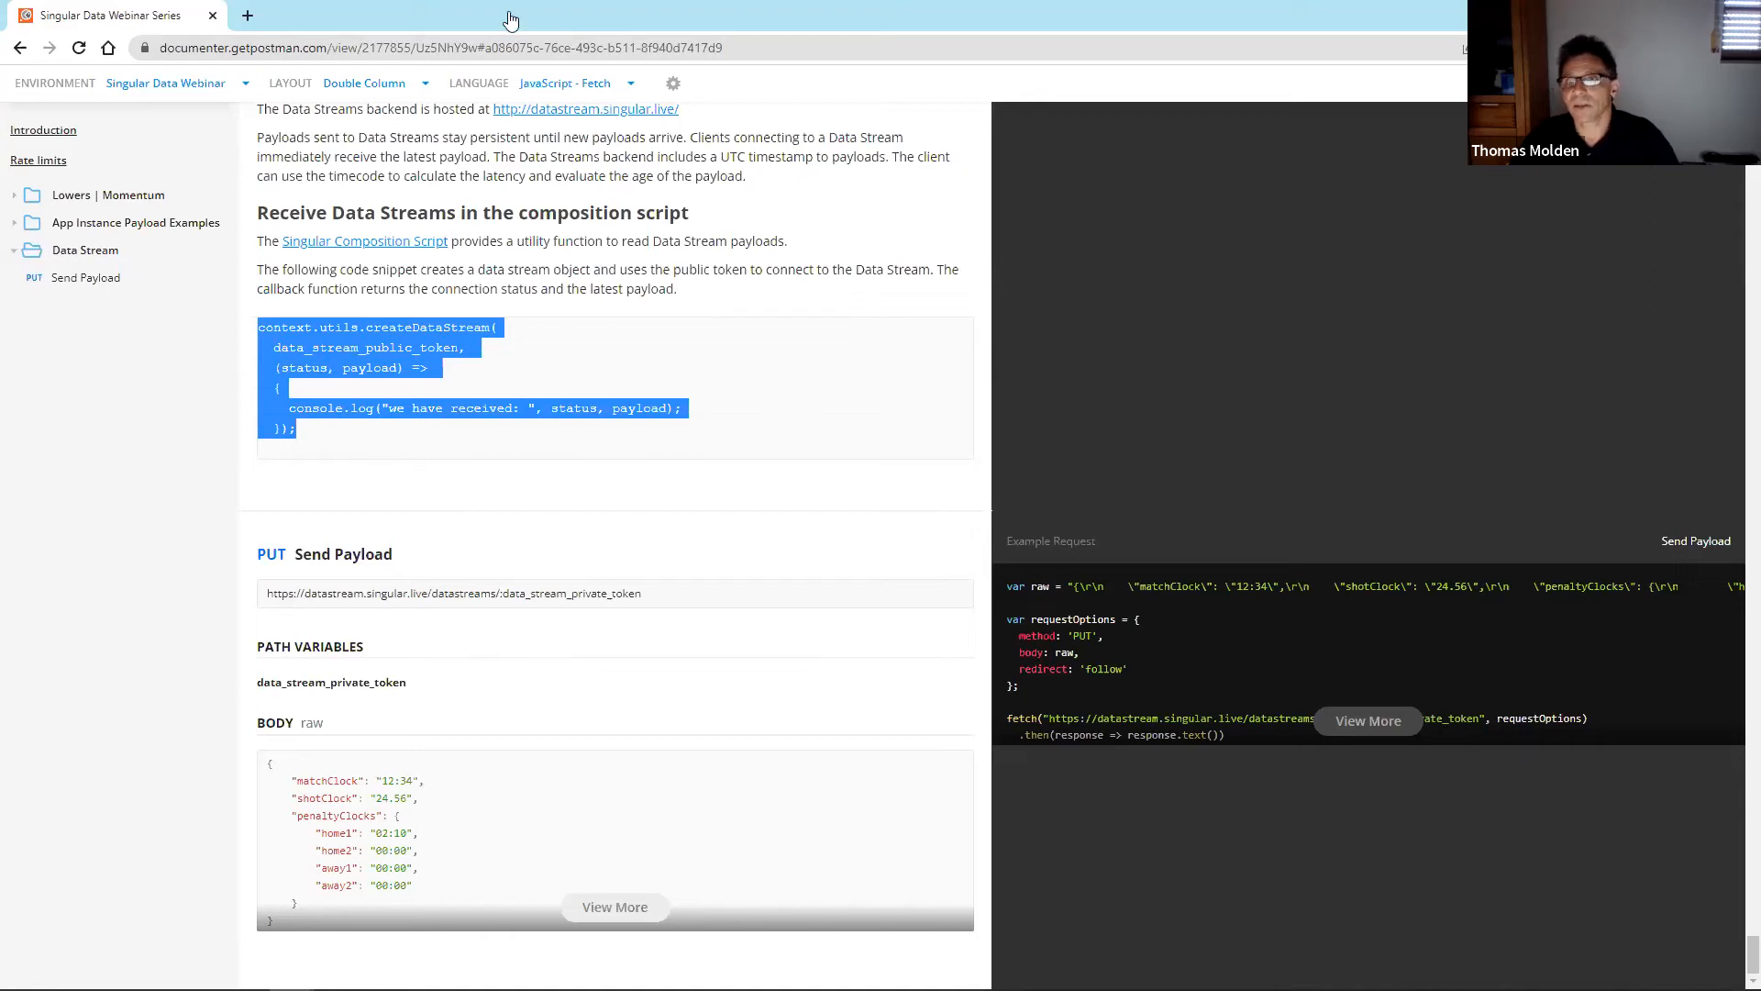
key(alt+Tab)
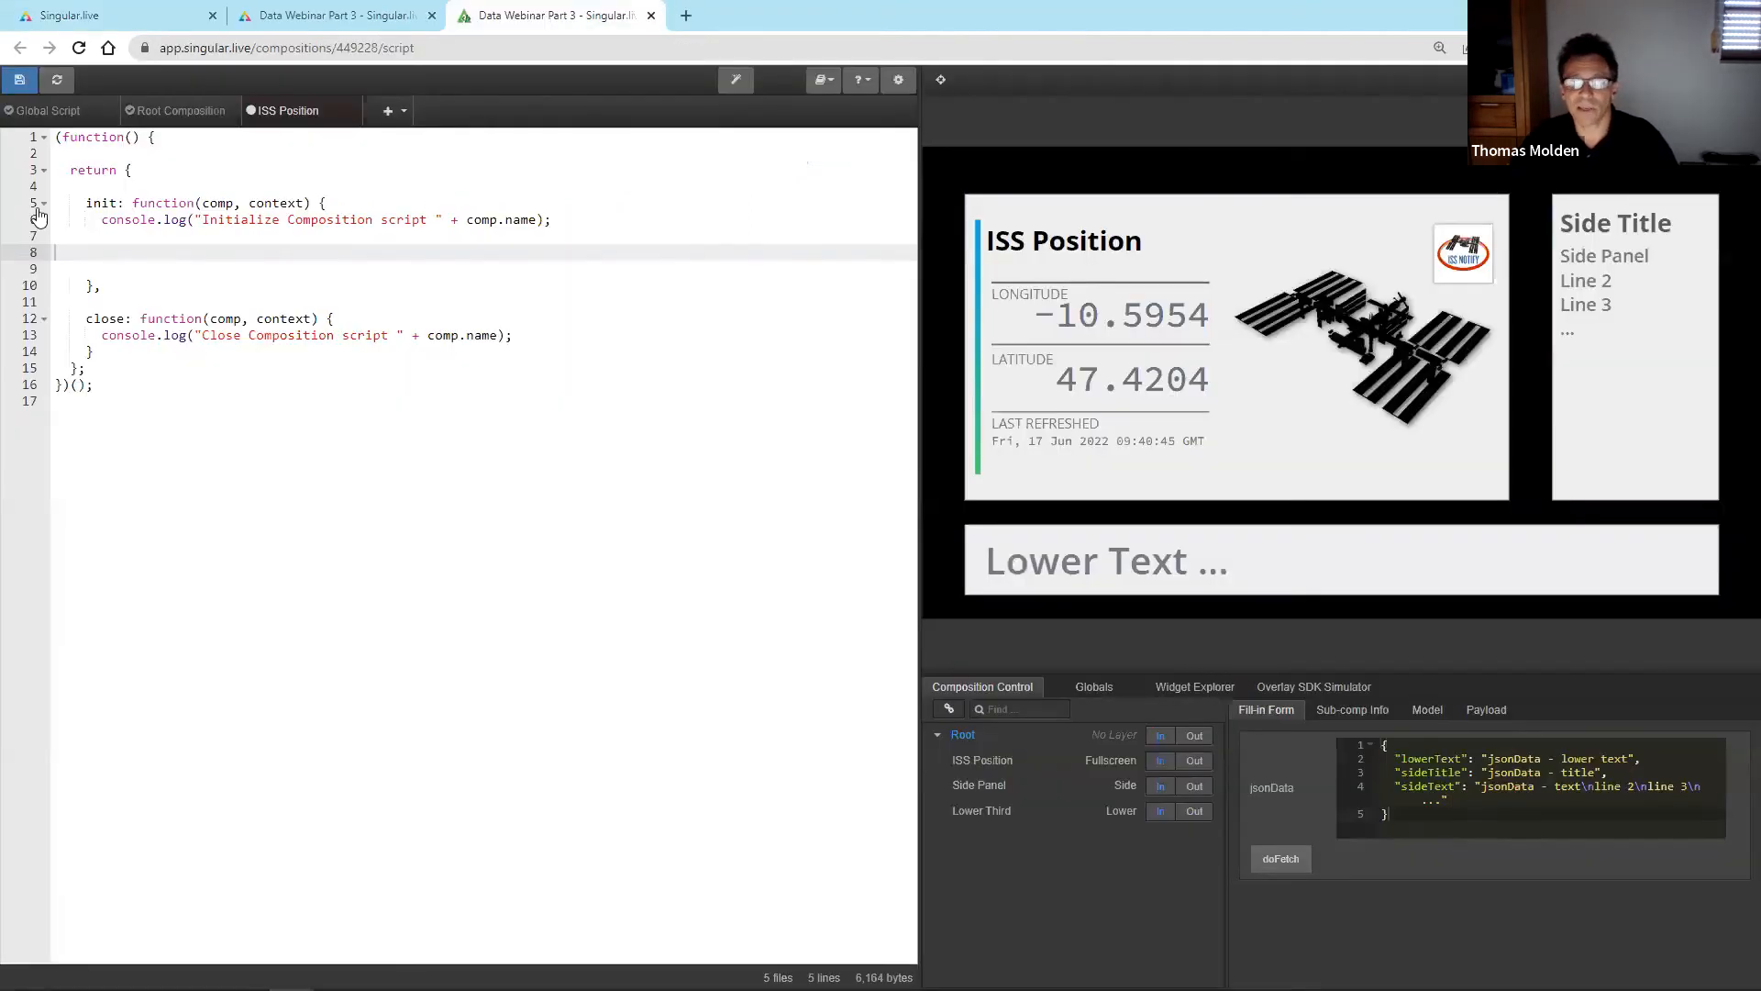
click(125, 255)
text(context.utils.createDataStream(   data_stream_public_token,   (status, payload) =>   {     console.log("we have received: ", status, payload);   });)
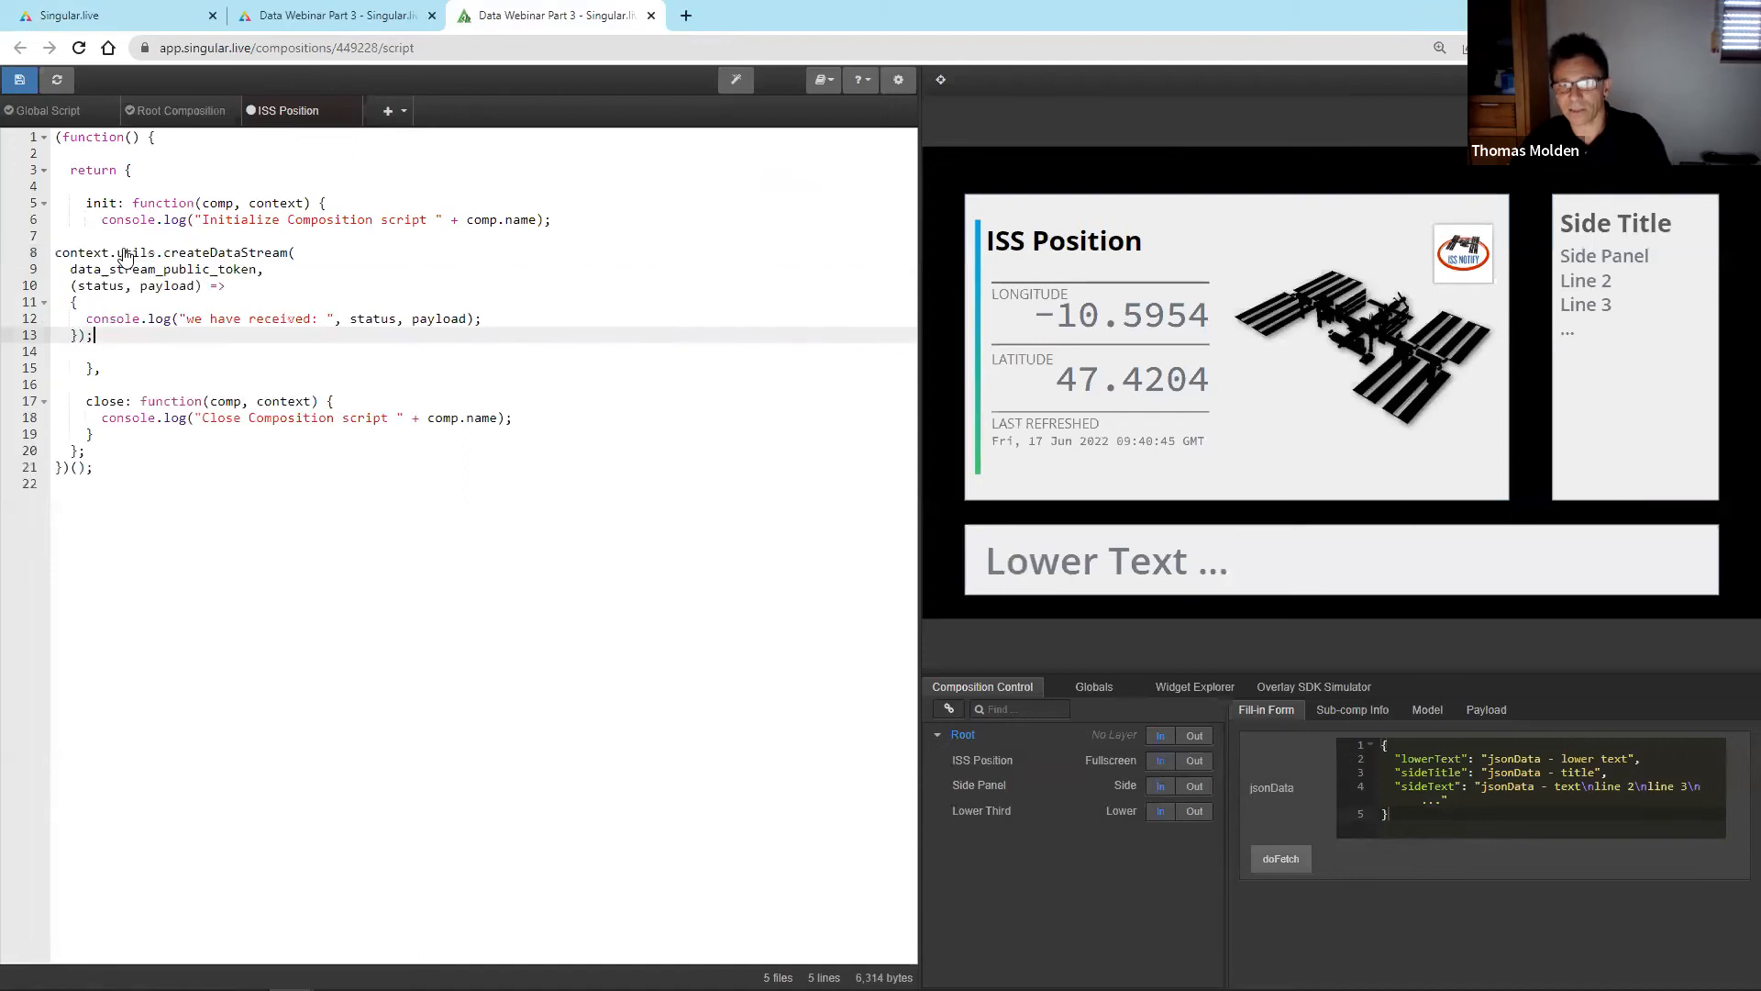
- Join the createDataStream arguments and opening brace onto one line, and auto-format the ISS Position script
click(323, 255)
key(Delete)
click(552, 260)
key(Delete)
click(736, 80)
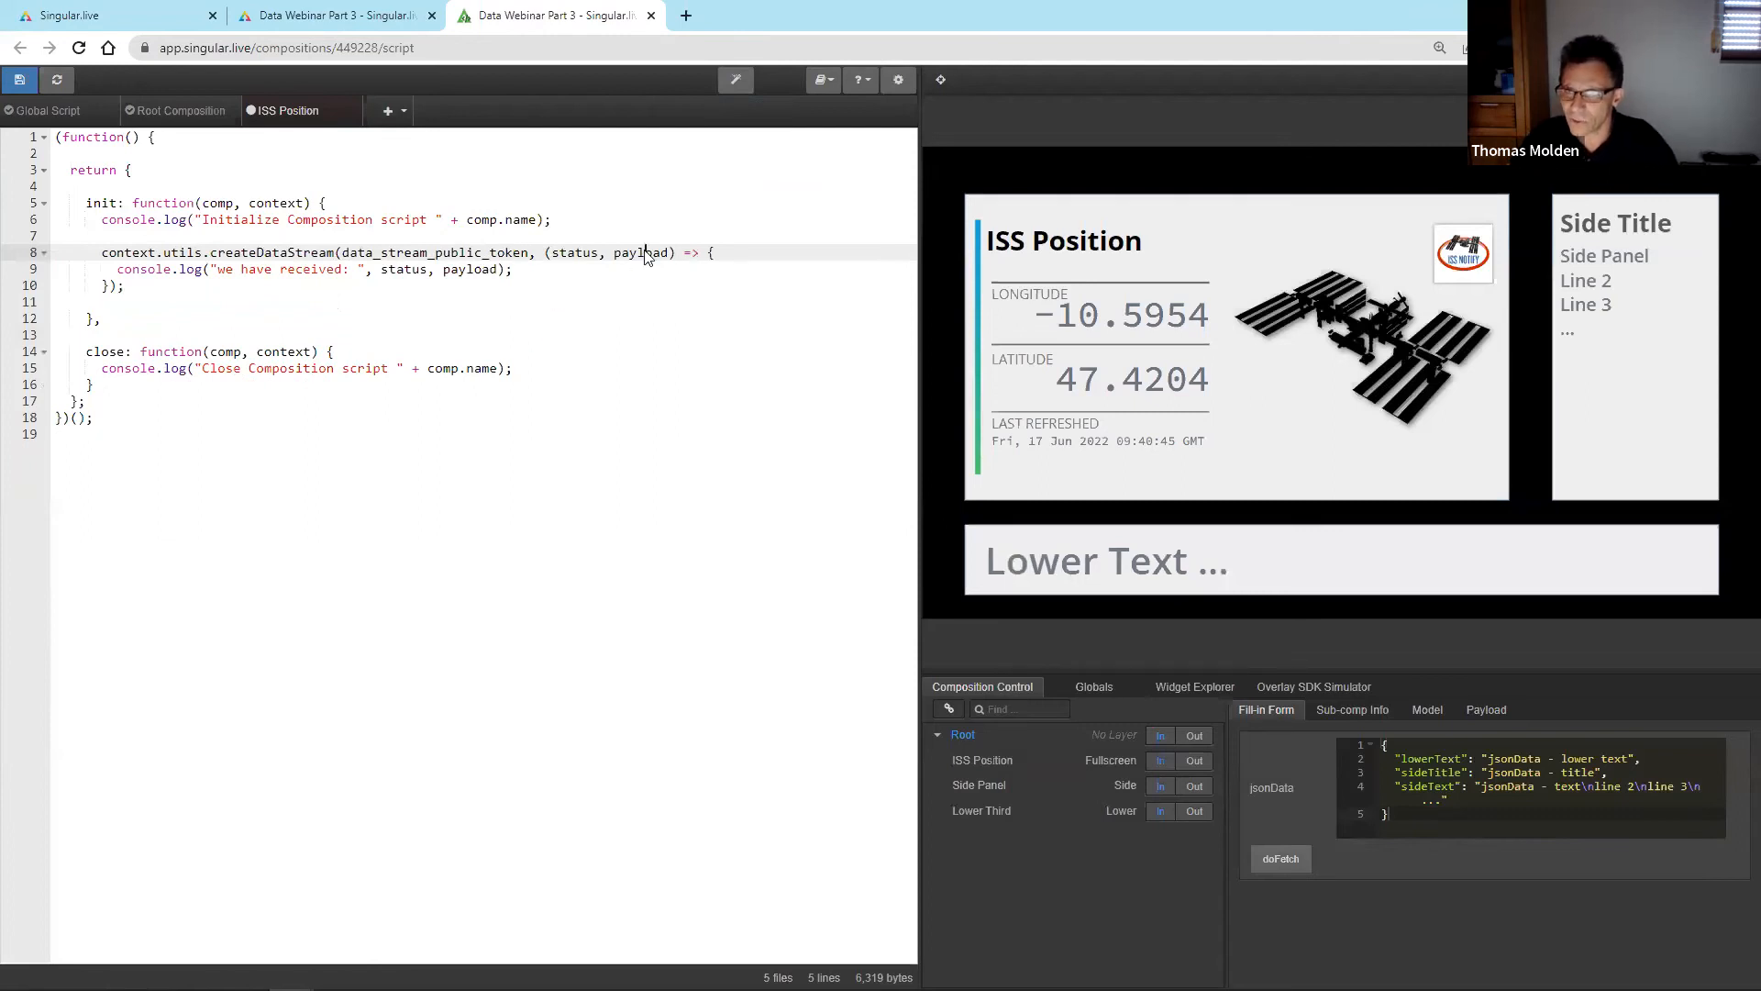
- Rename the callback parameter payload to data in both the createDataStream call and its console.log line
text(data)
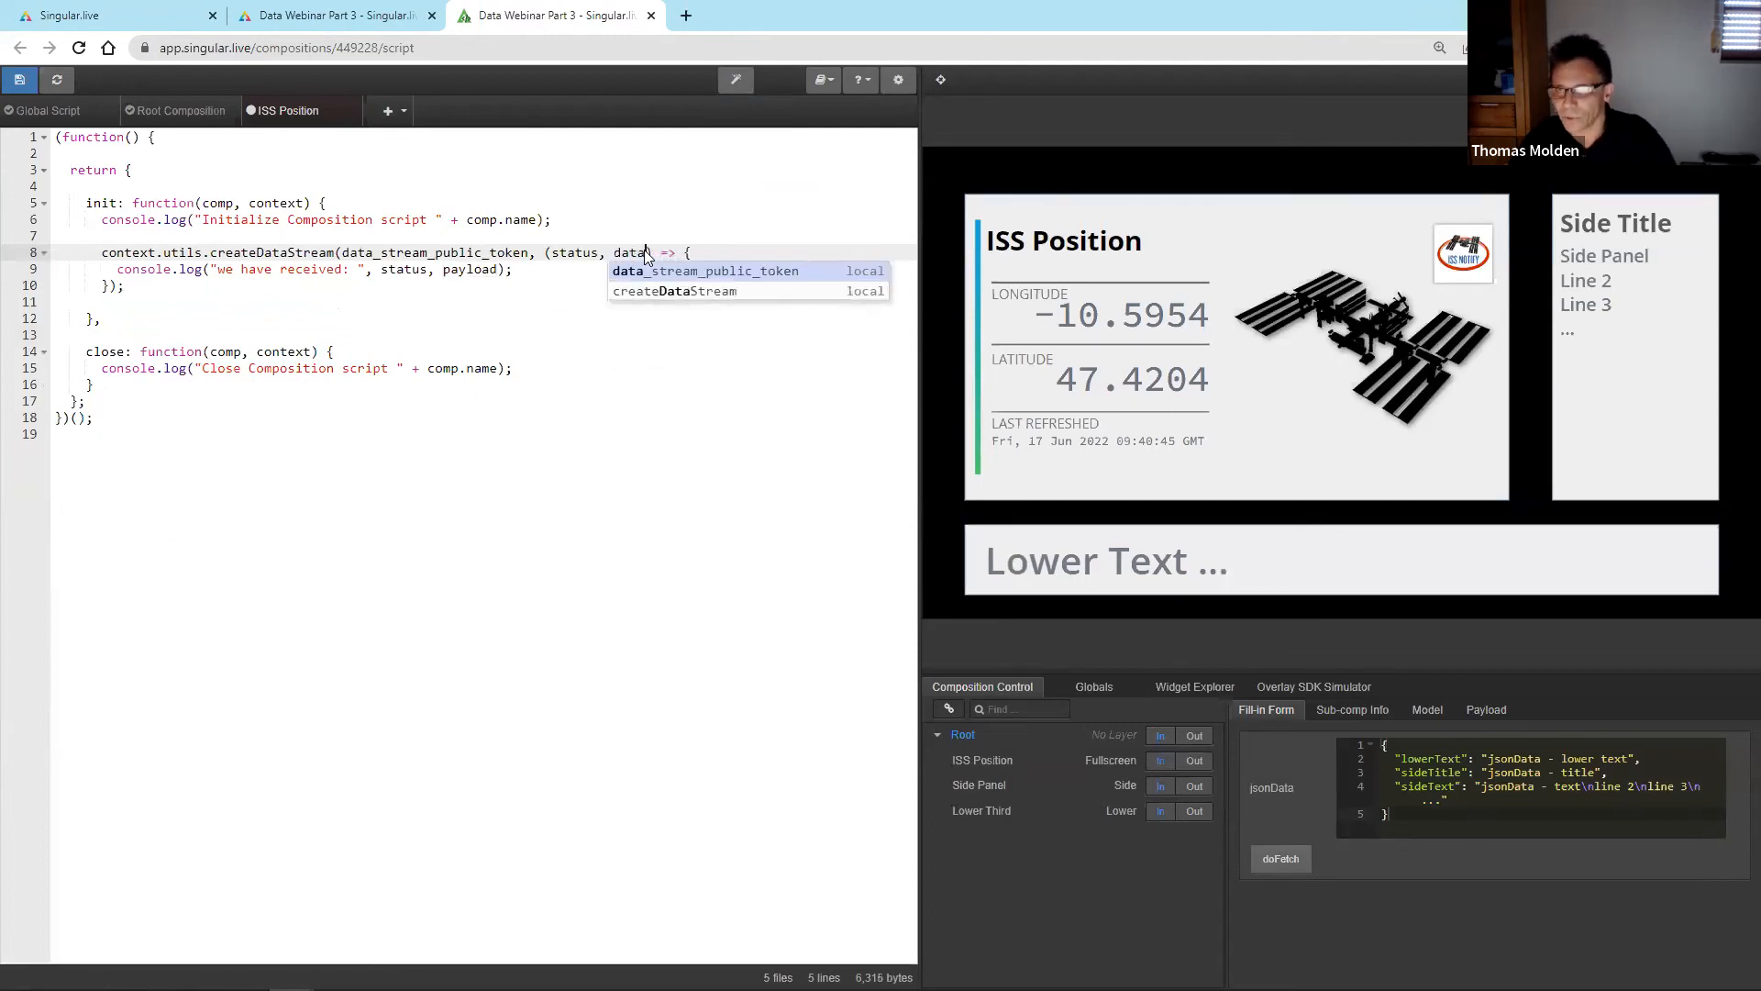
double_click(500, 270)
text(data)
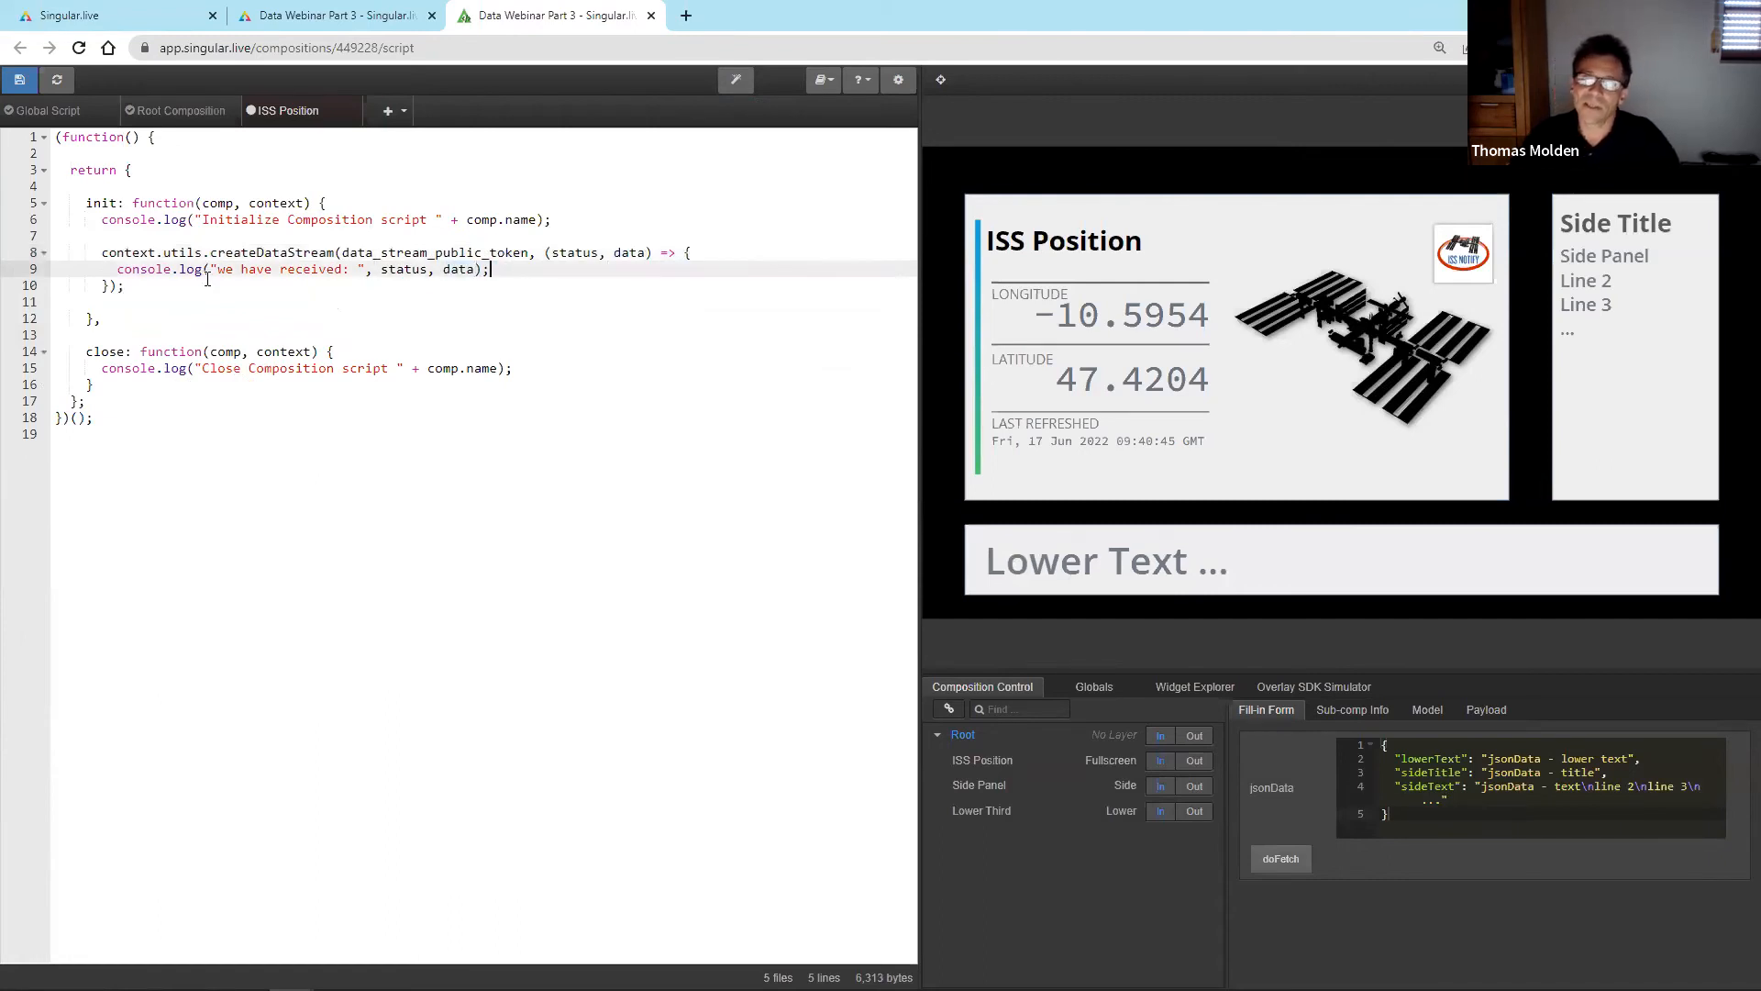
- Copy the DataStream's public token, paste it in quotes over the data_stream_public_token placeholder in the ISS Position script, and save
drag(141, 256, 201, 256)
click(226, 255)
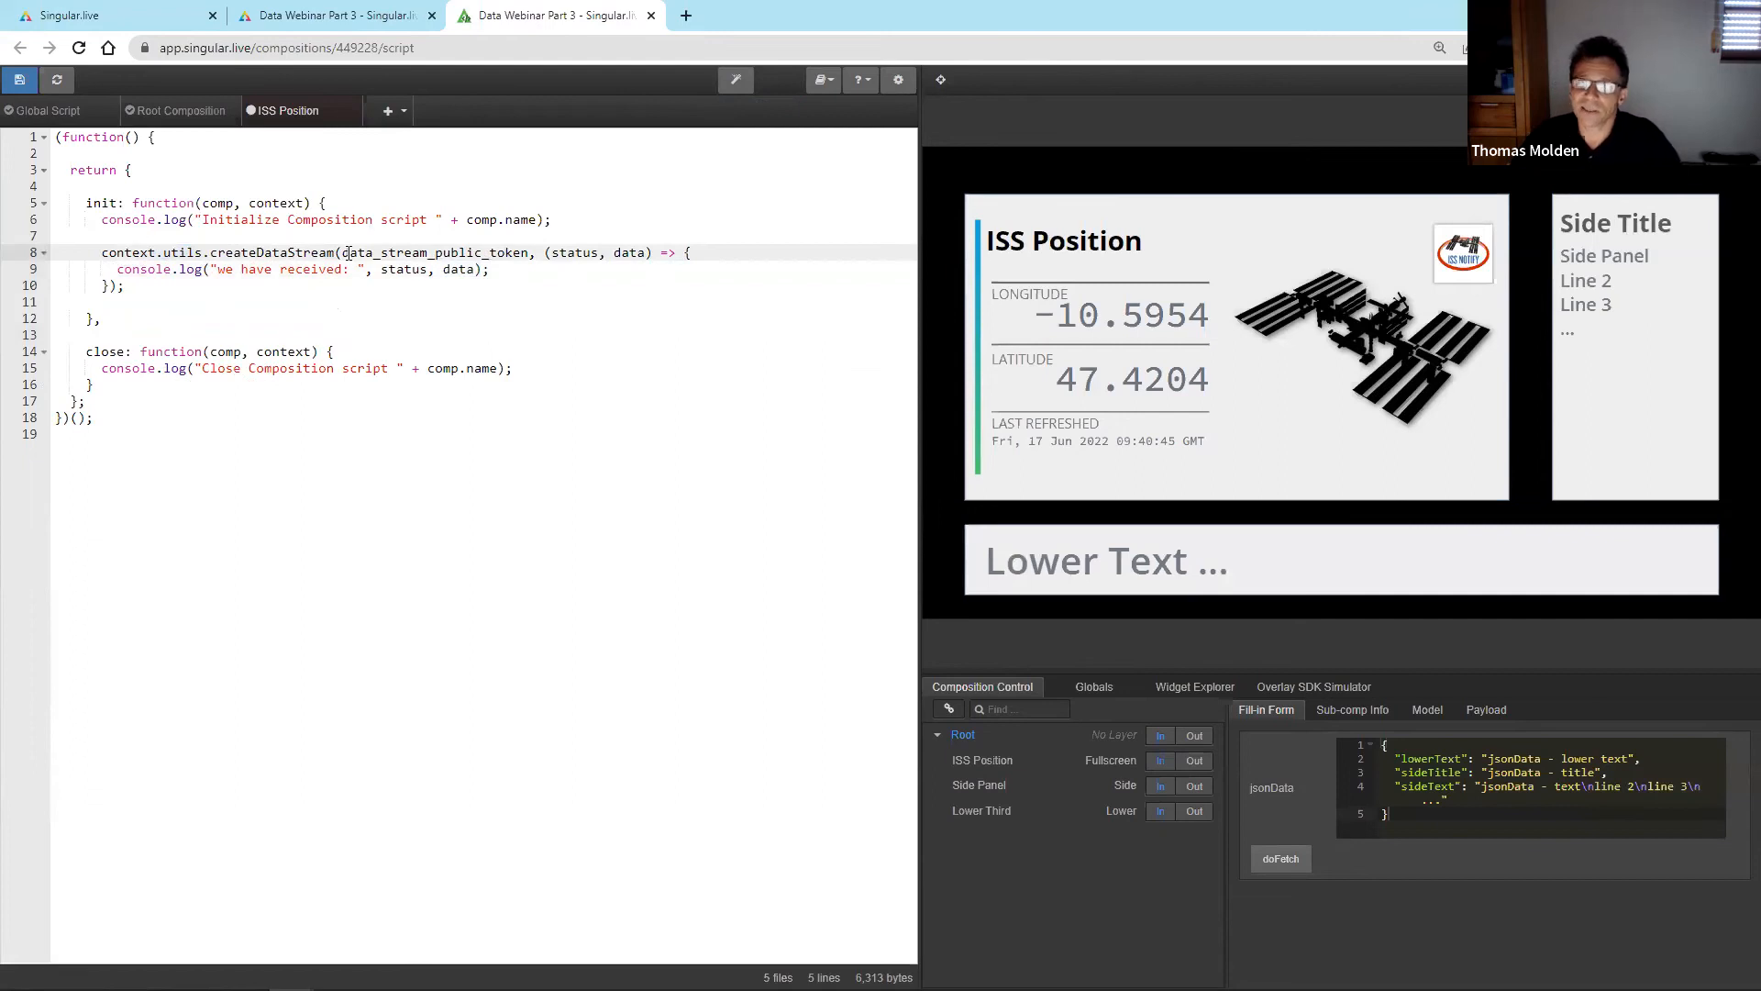
drag(343, 252, 529, 253)
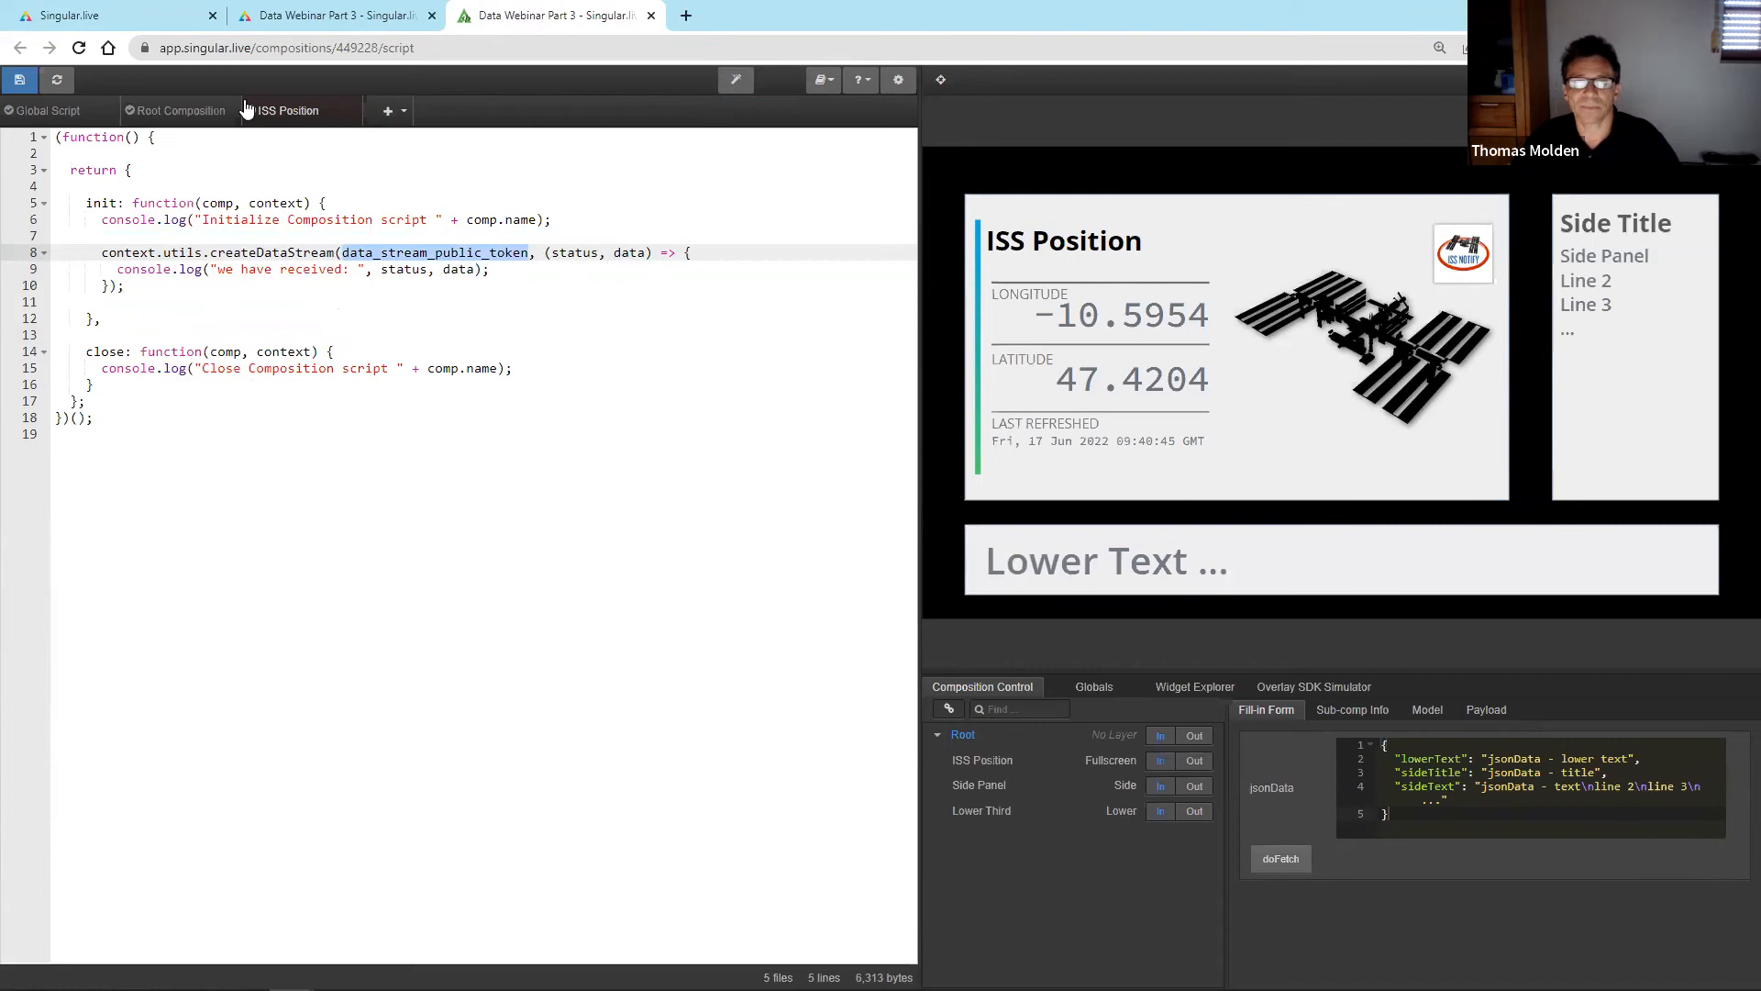
click(92, 15)
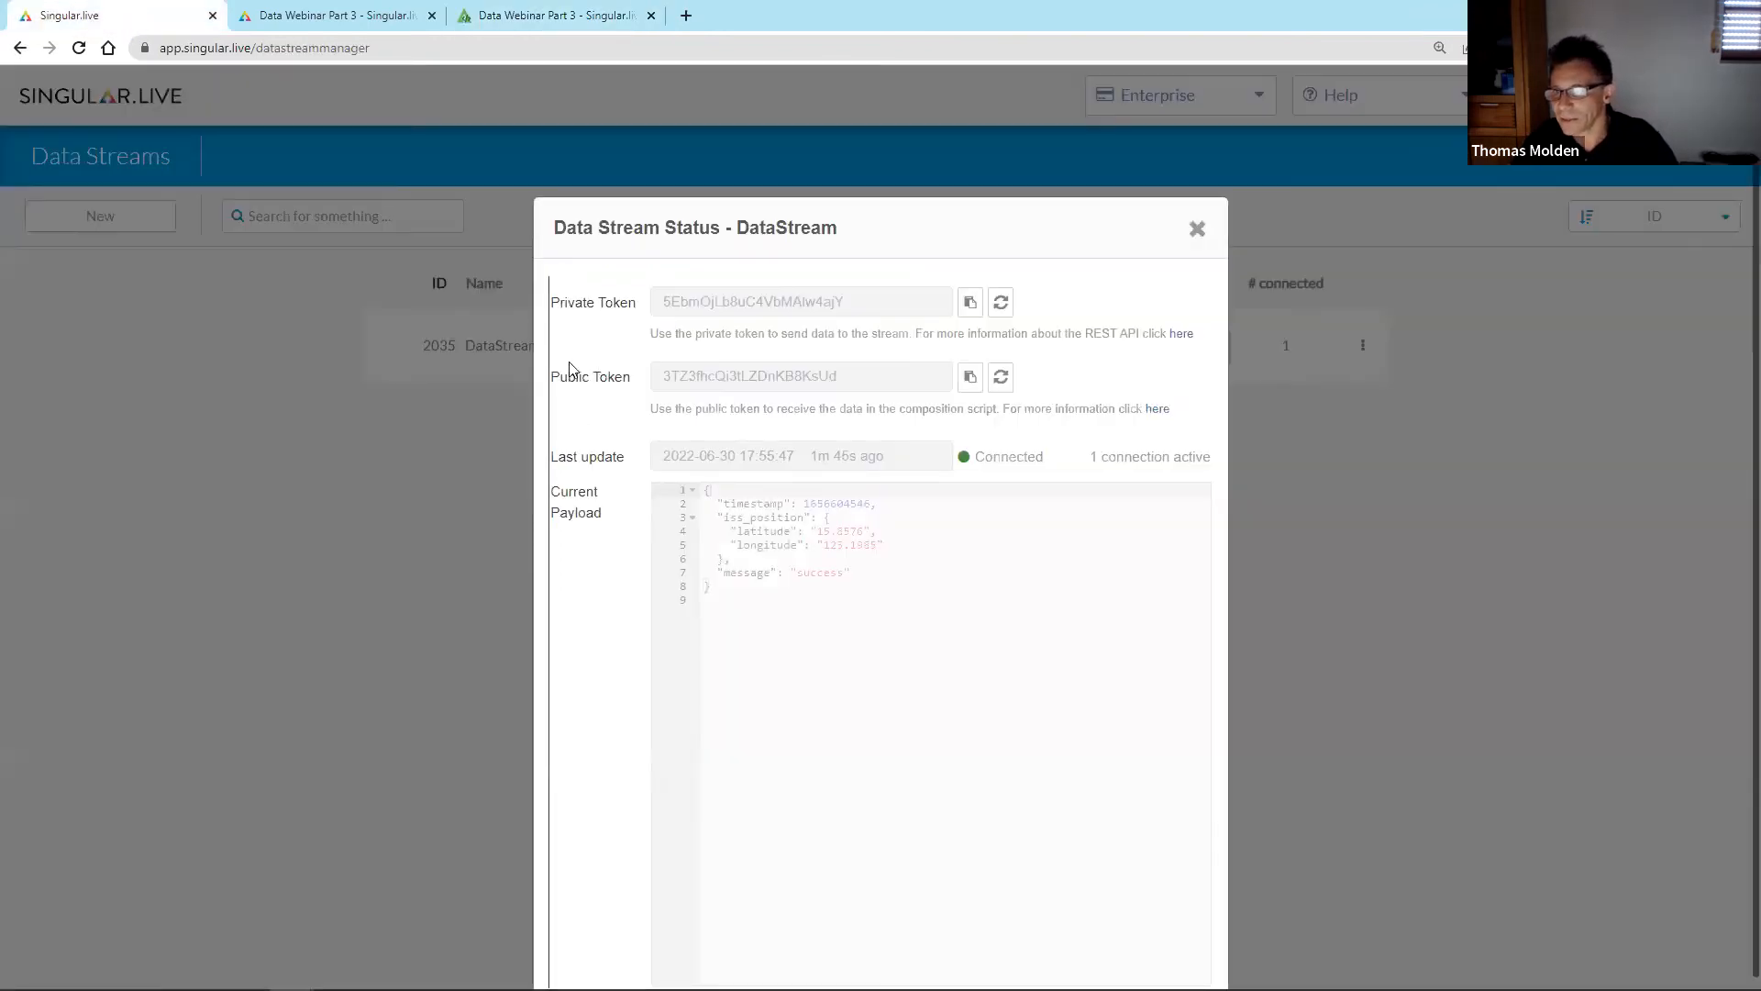
click(968, 377)
click(551, 16)
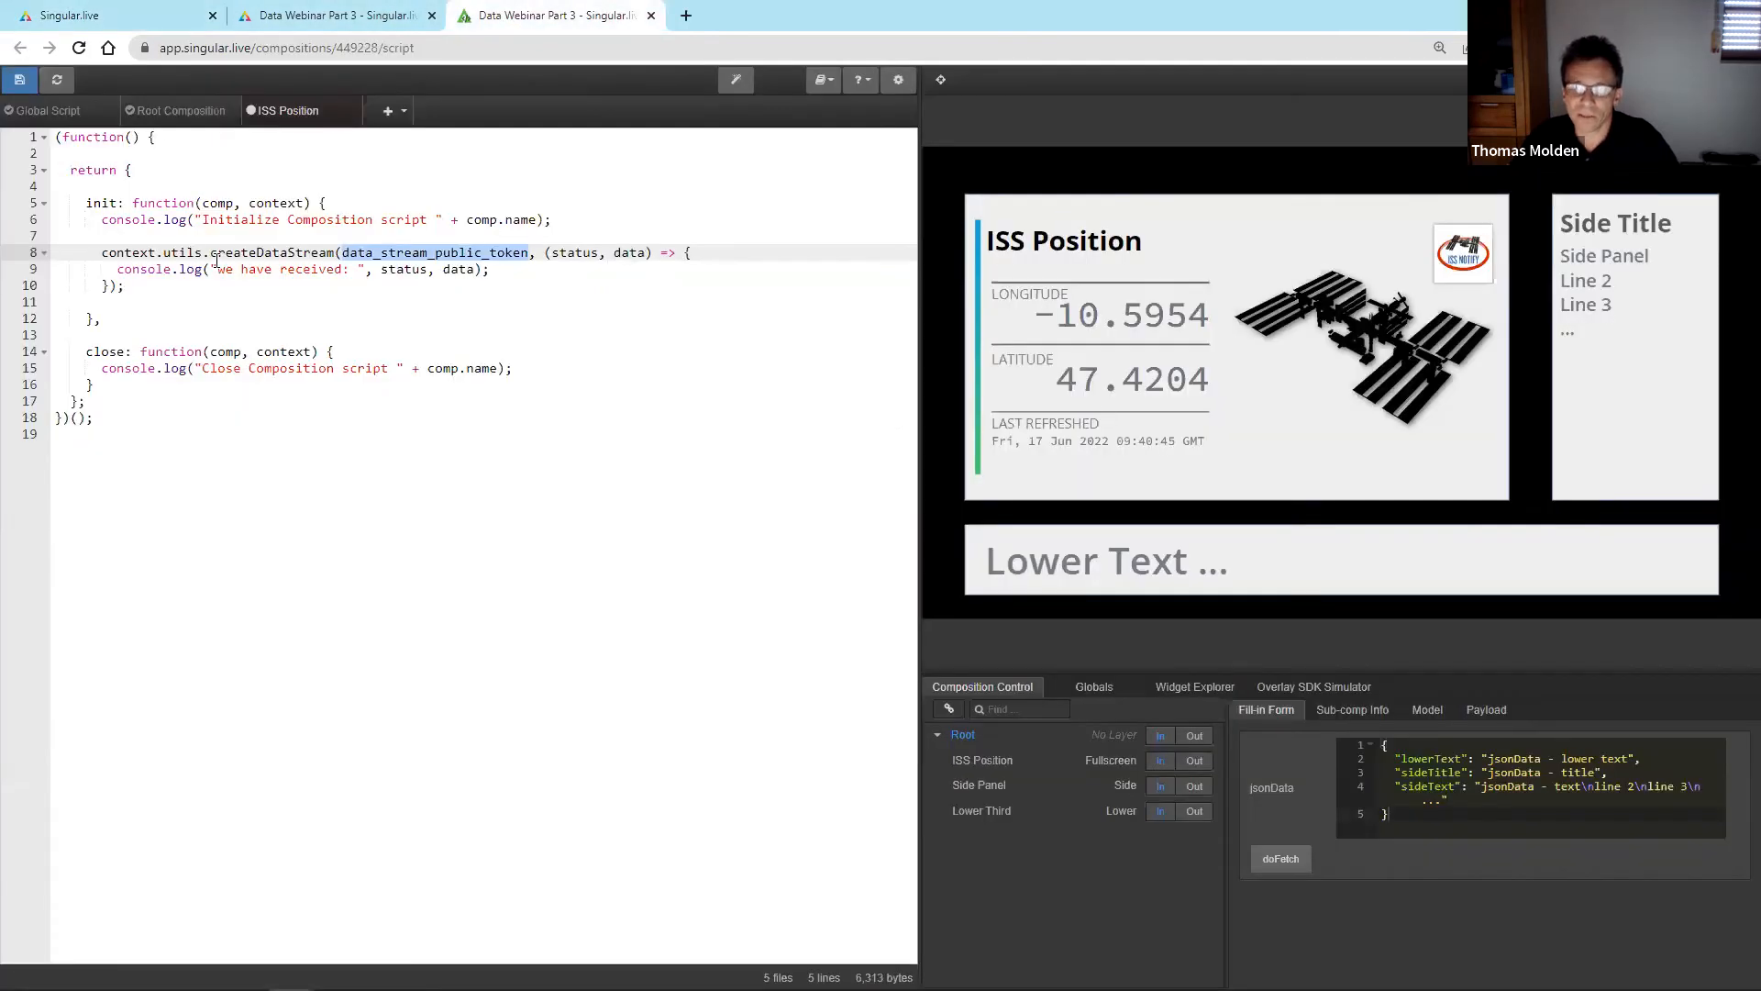
click(349, 252)
drag(350, 252, 528, 251)
text(")
key(ctrl+v)
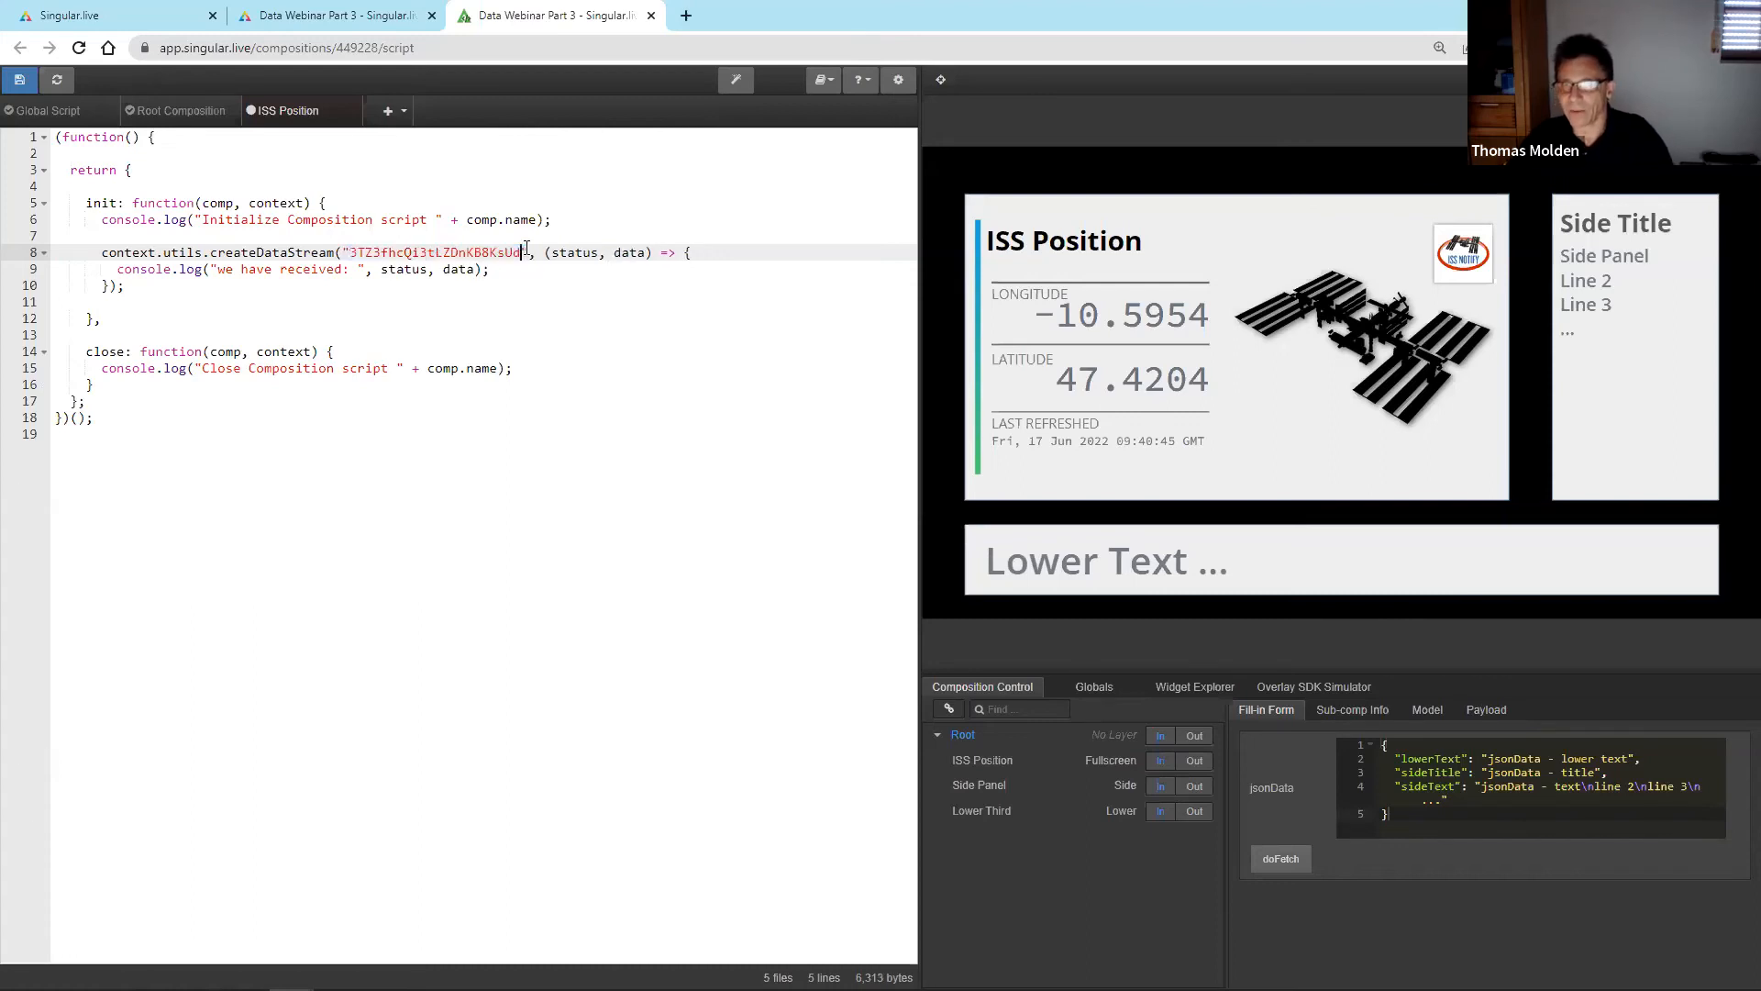
key(ctrl+s)
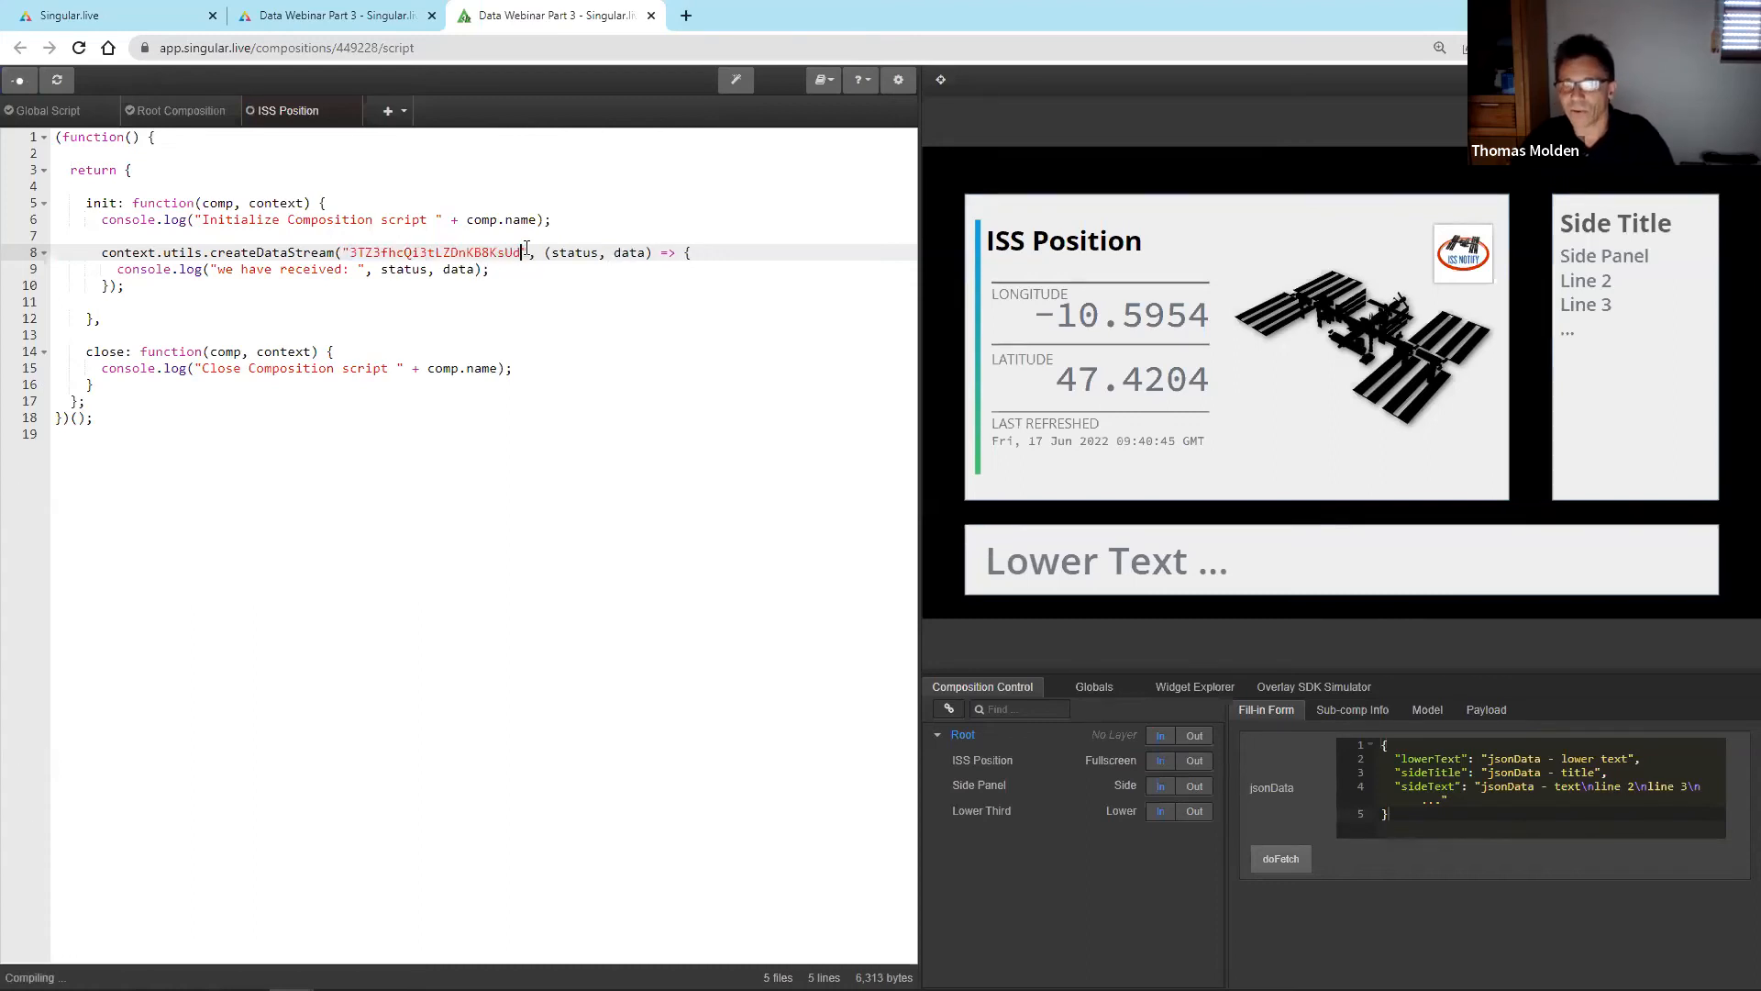
- Shrink the browser window, open the developer tools, clear the console, and recompile the scripts to log fresh stream output
double_click(998, 2)
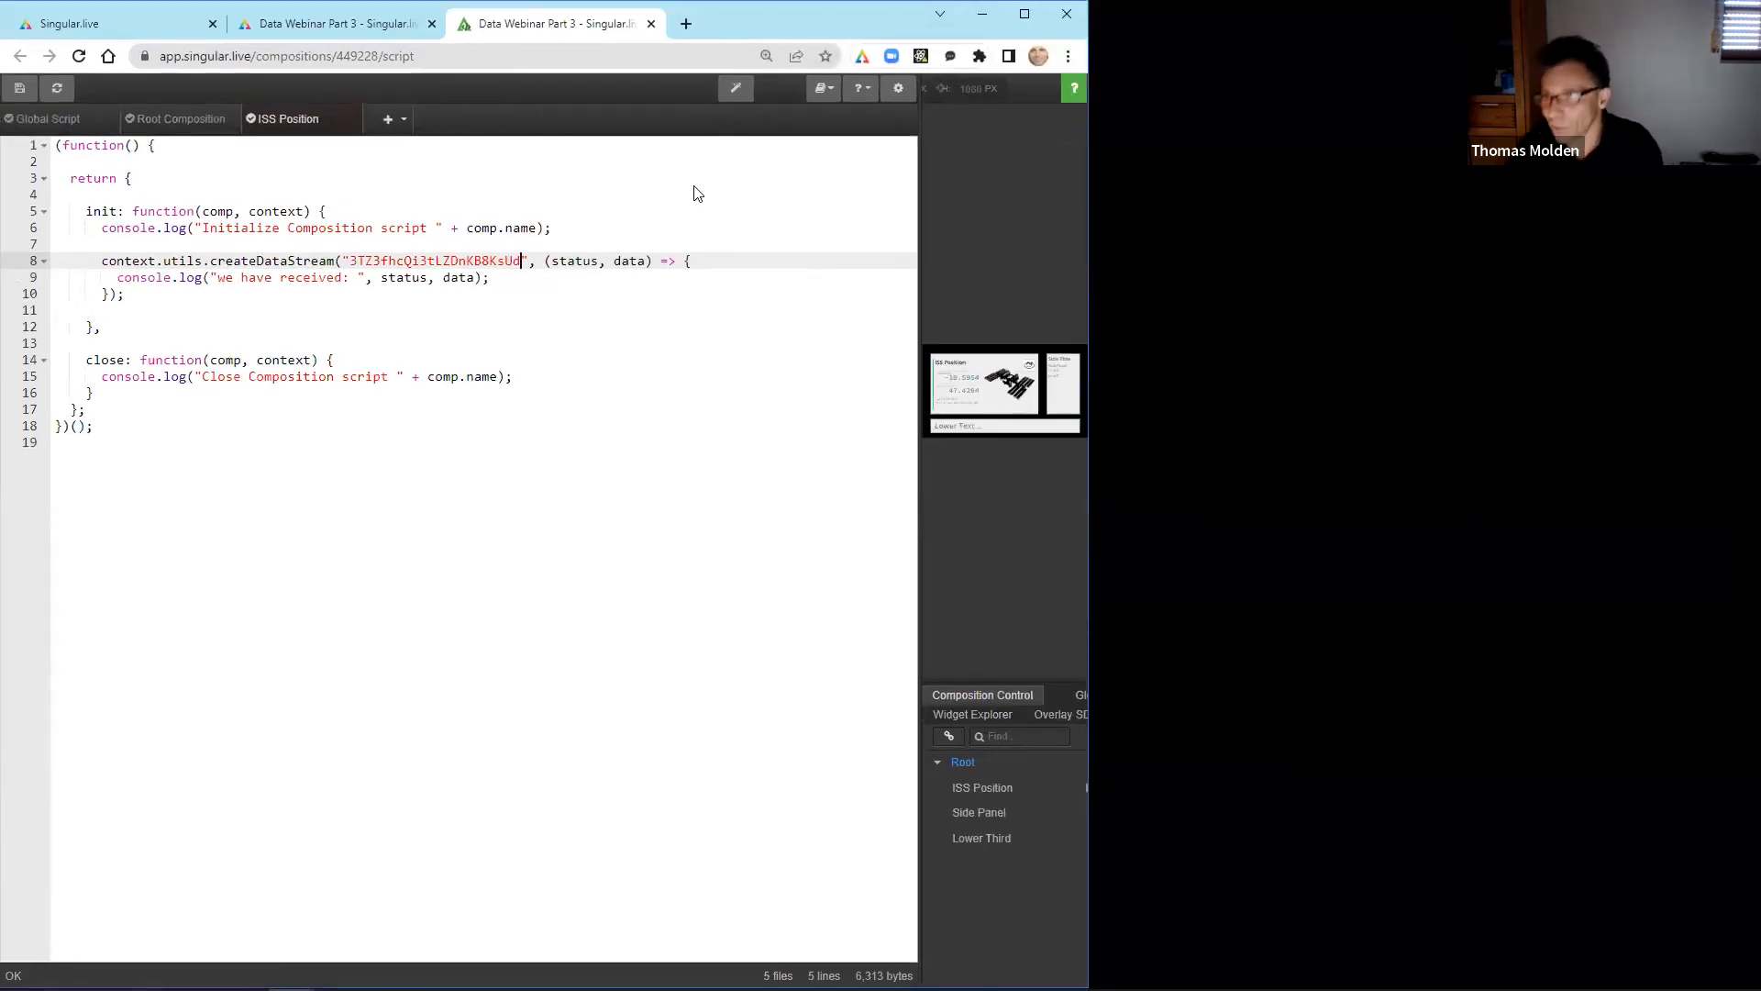
key(F12)
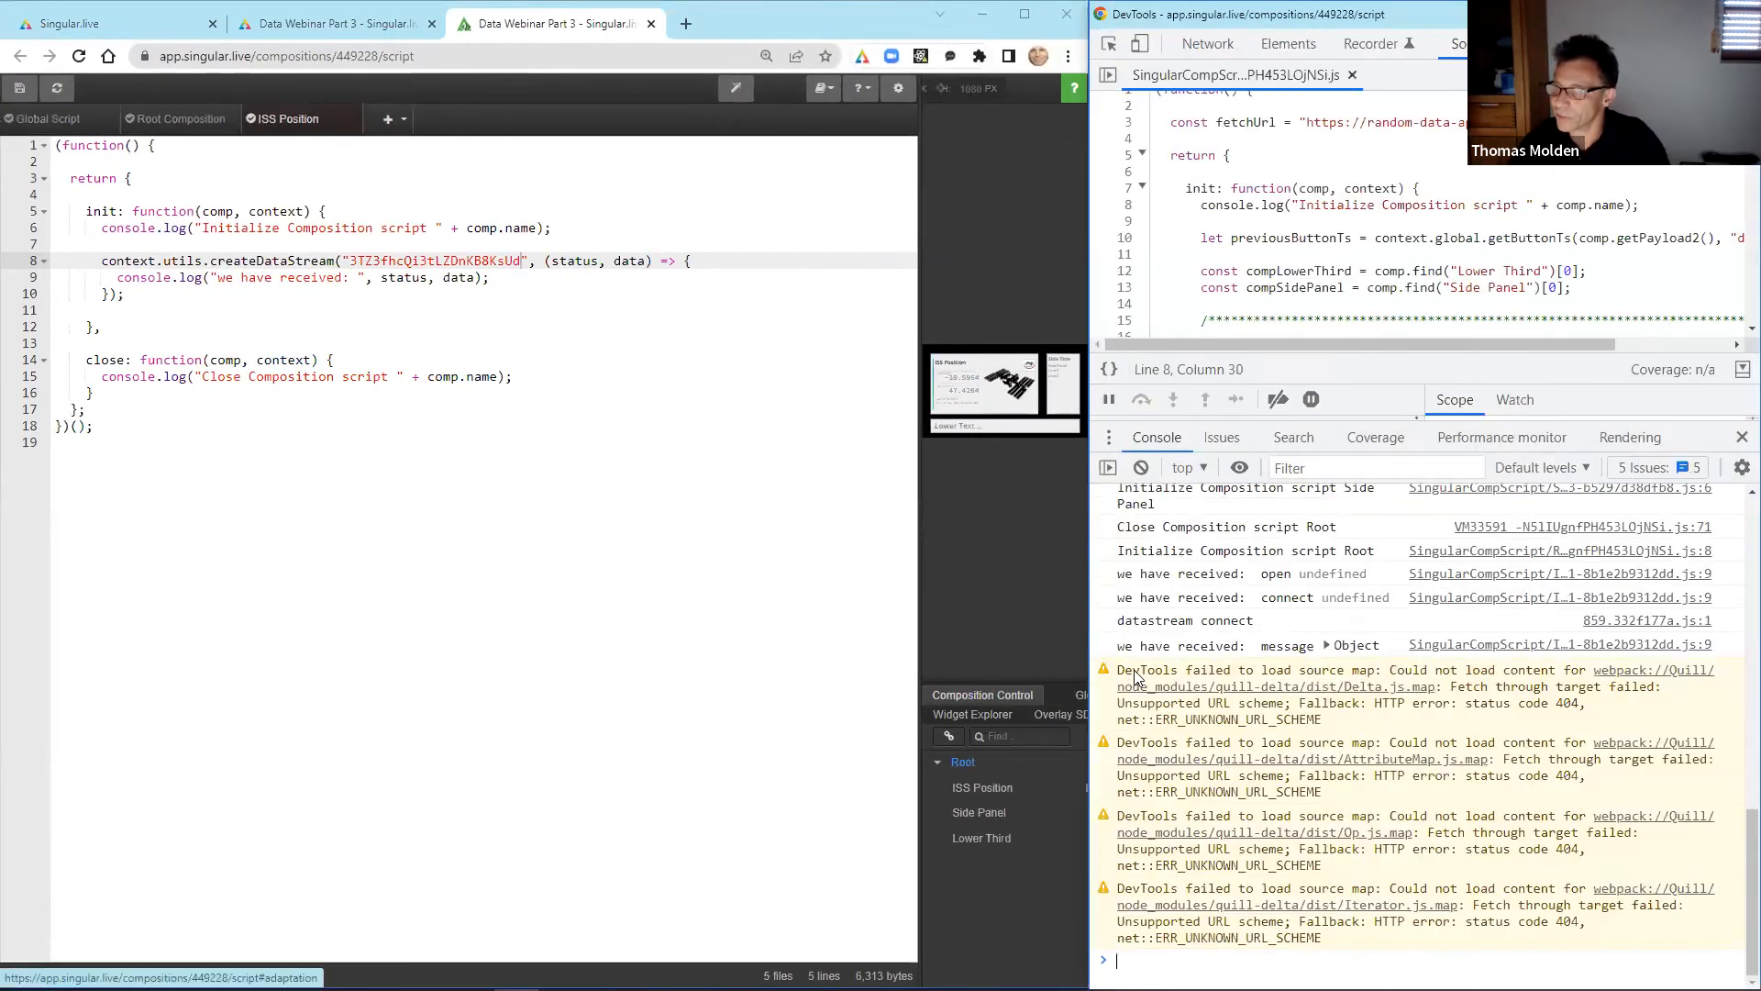
click(1142, 467)
click(19, 88)
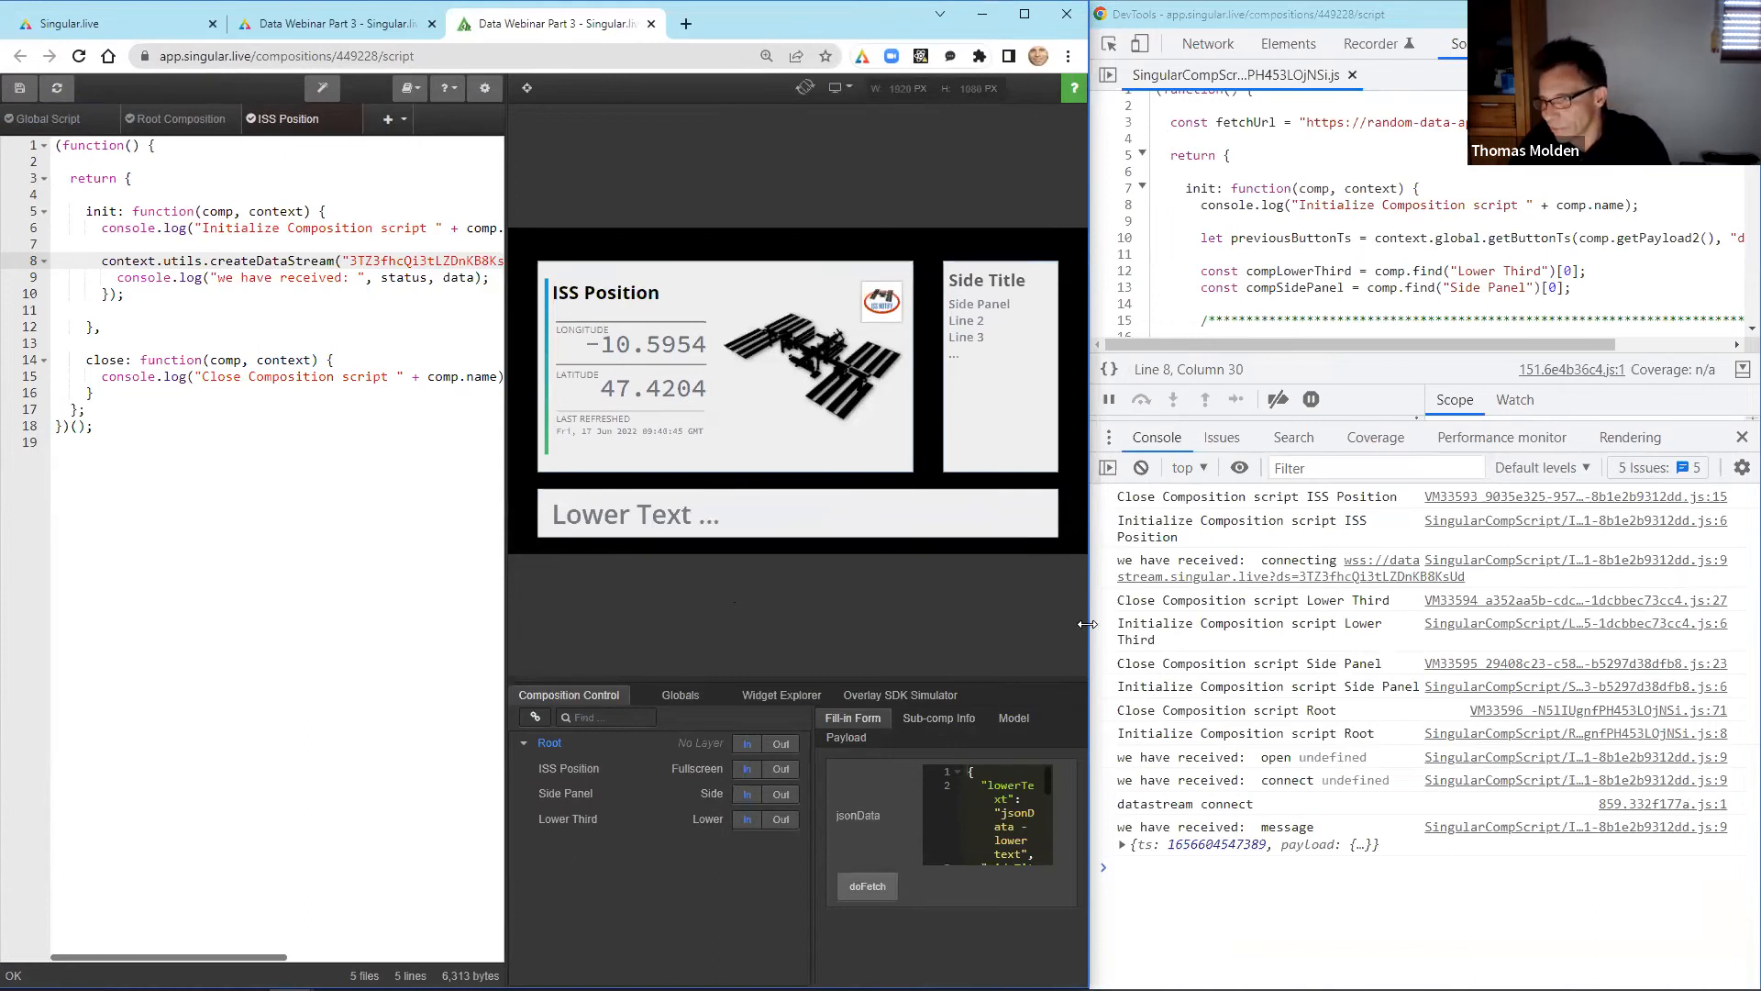
- Widen the developer tools to examine the logged message object and its payload, and return the script editor to full size
drag(1087, 624, 796, 627)
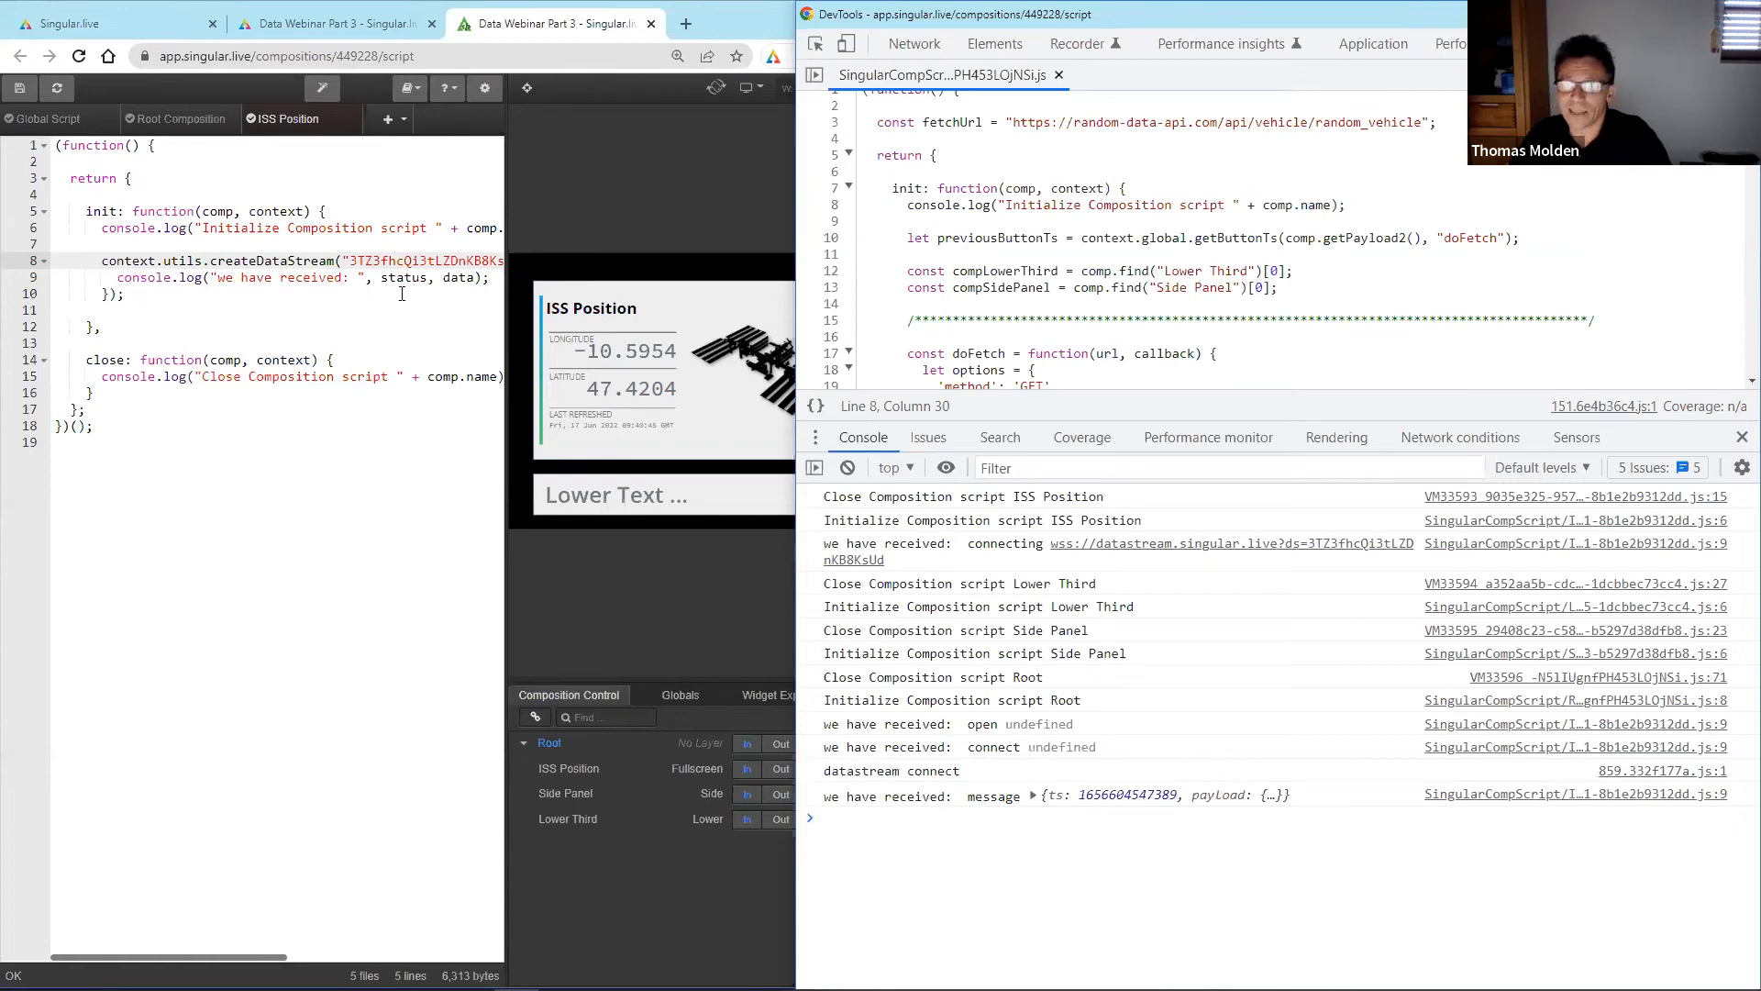
click(1033, 796)
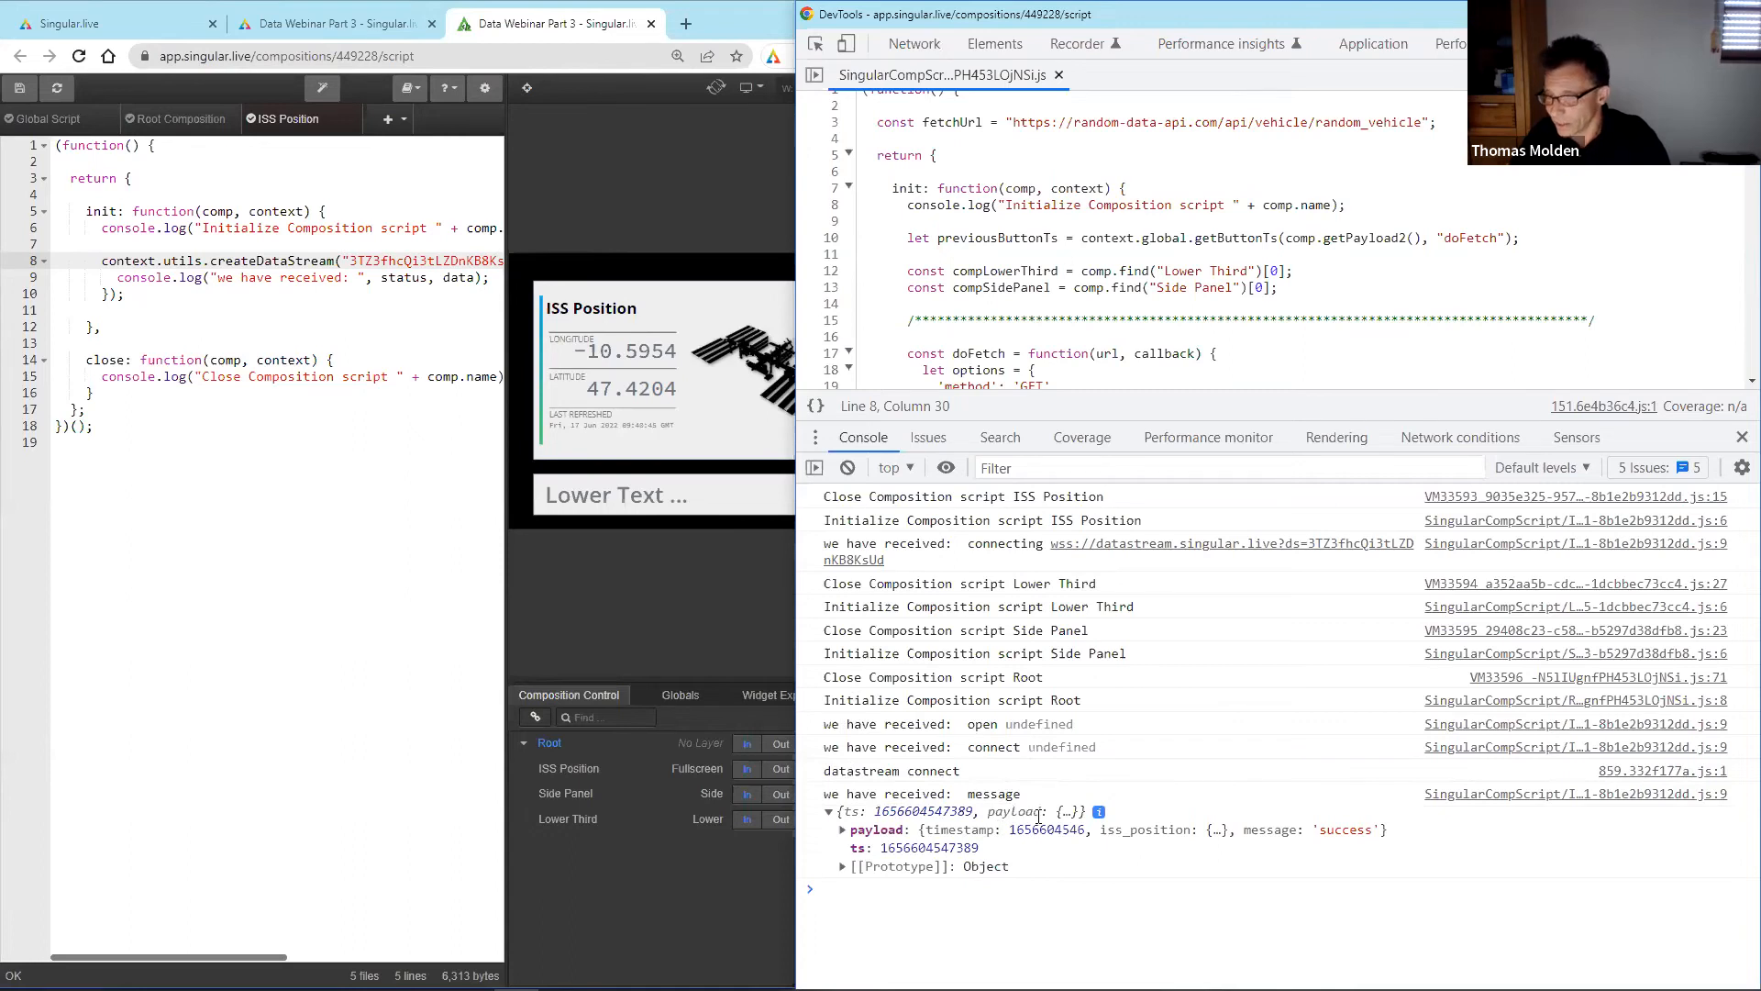
click(862, 829)
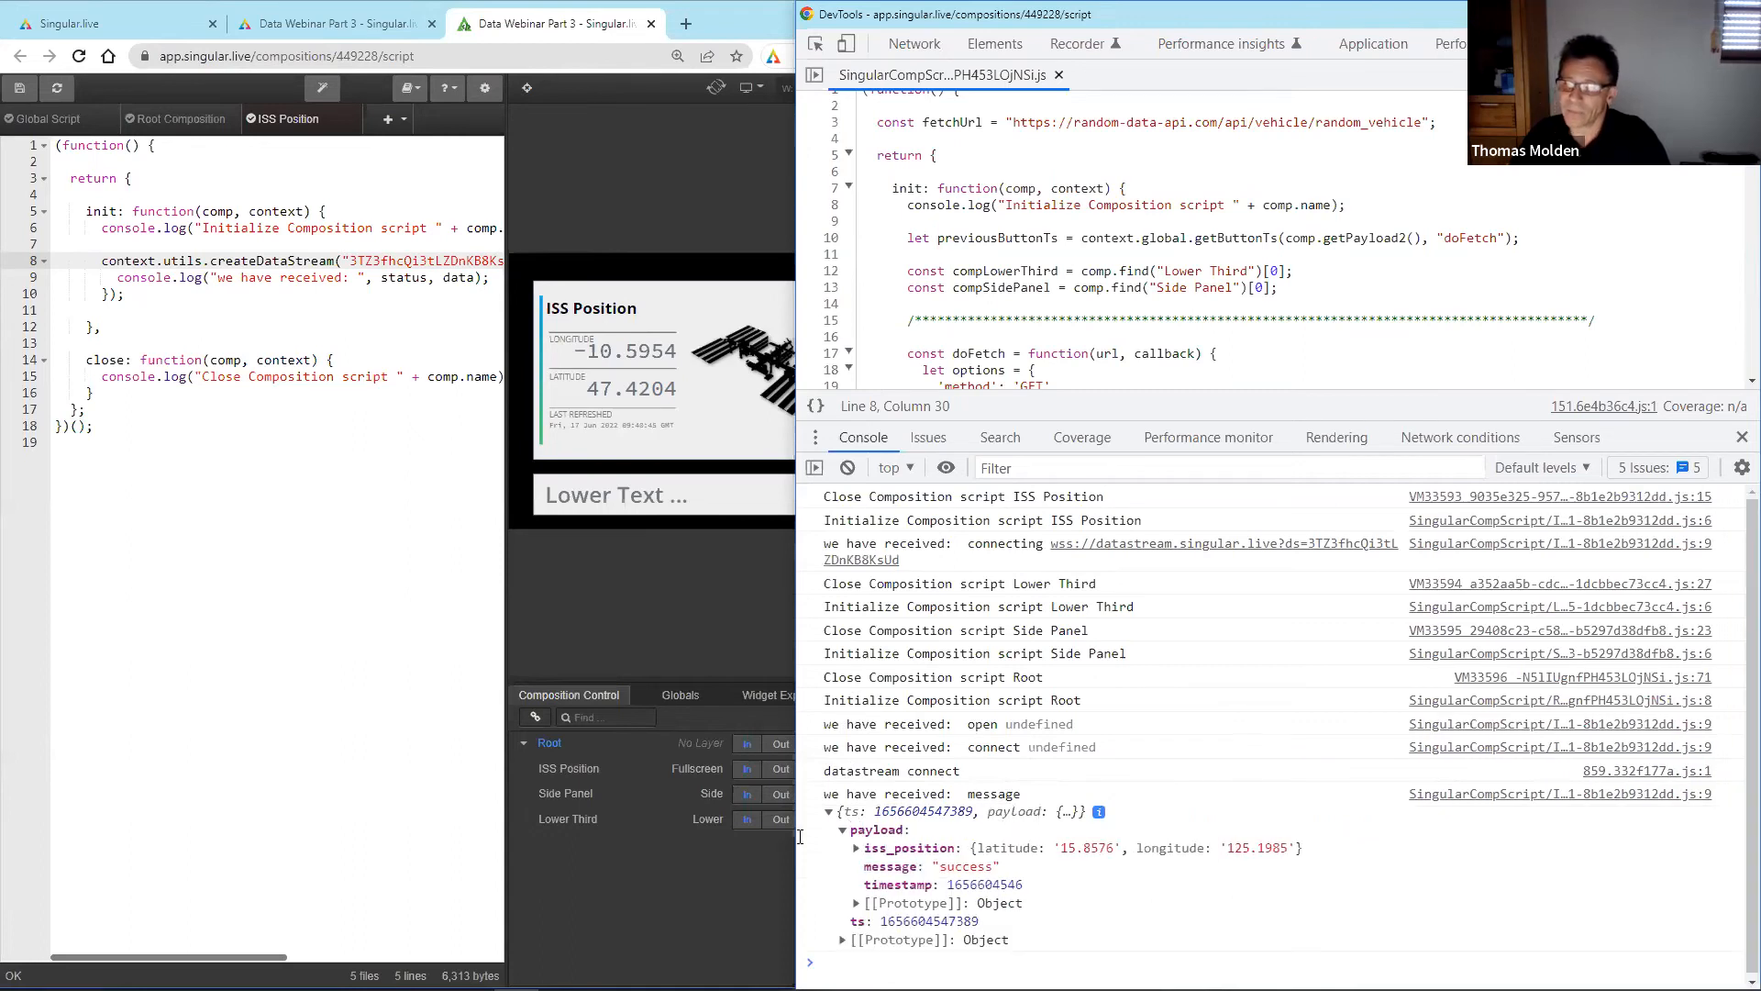
drag(797, 697, 1152, 683)
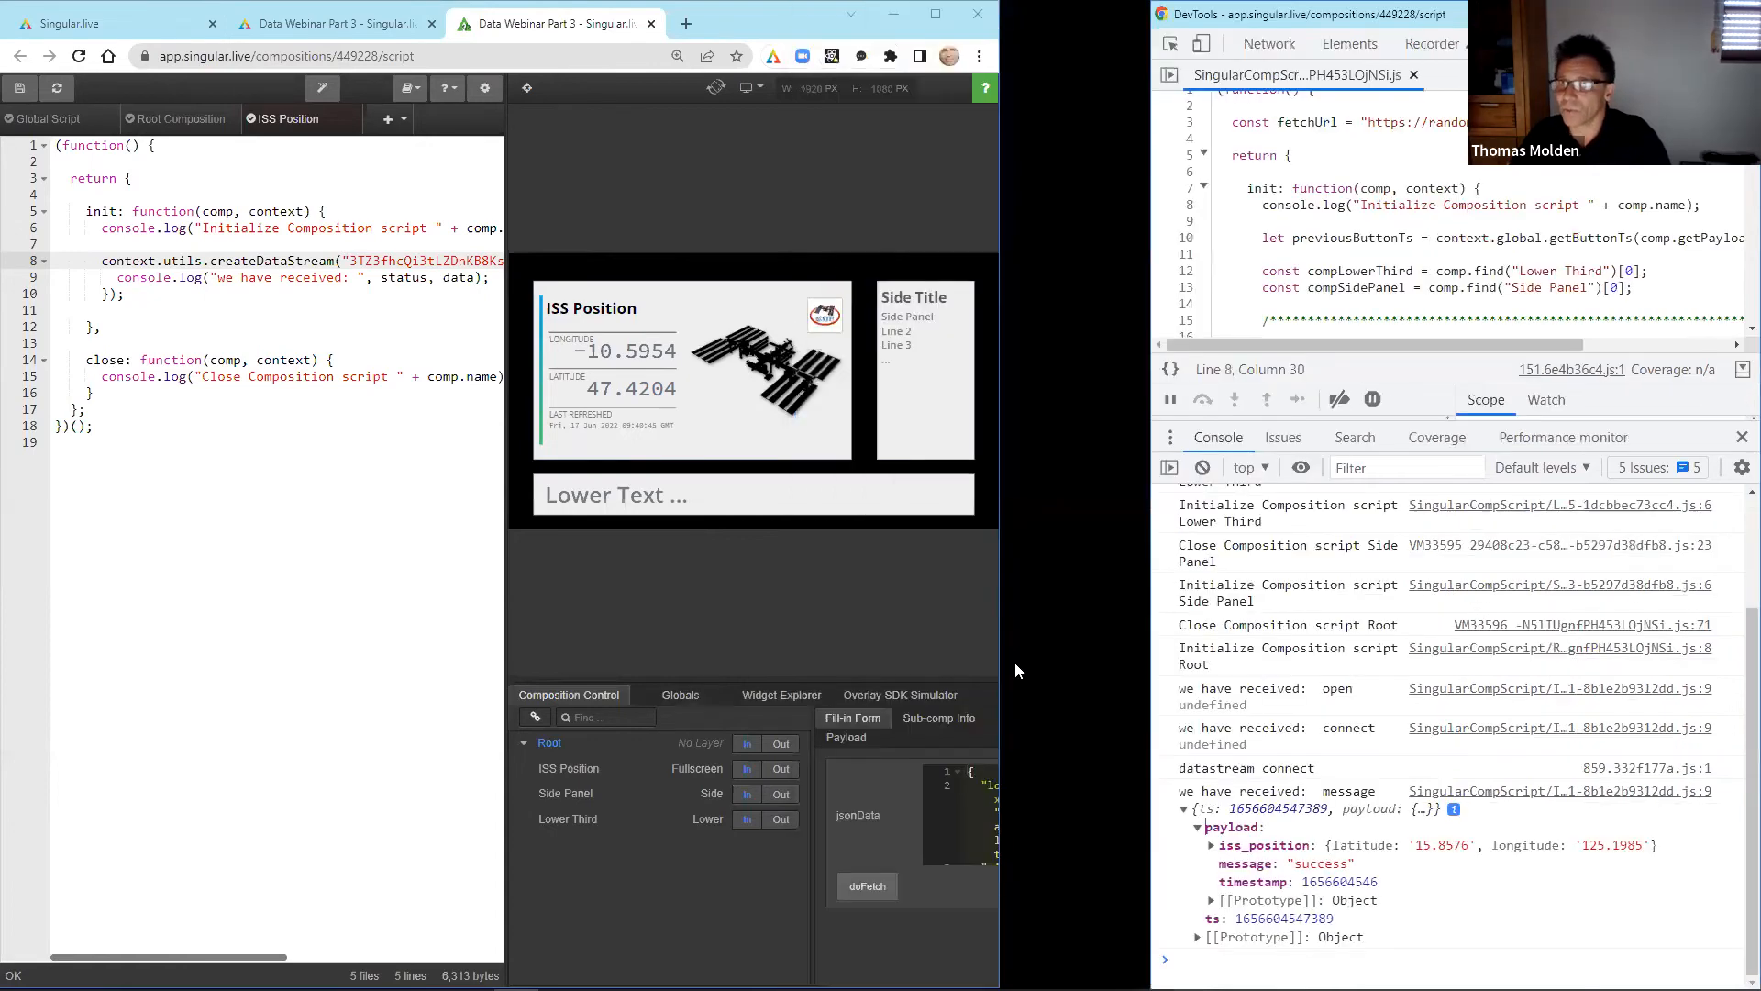
double_click(785, 25)
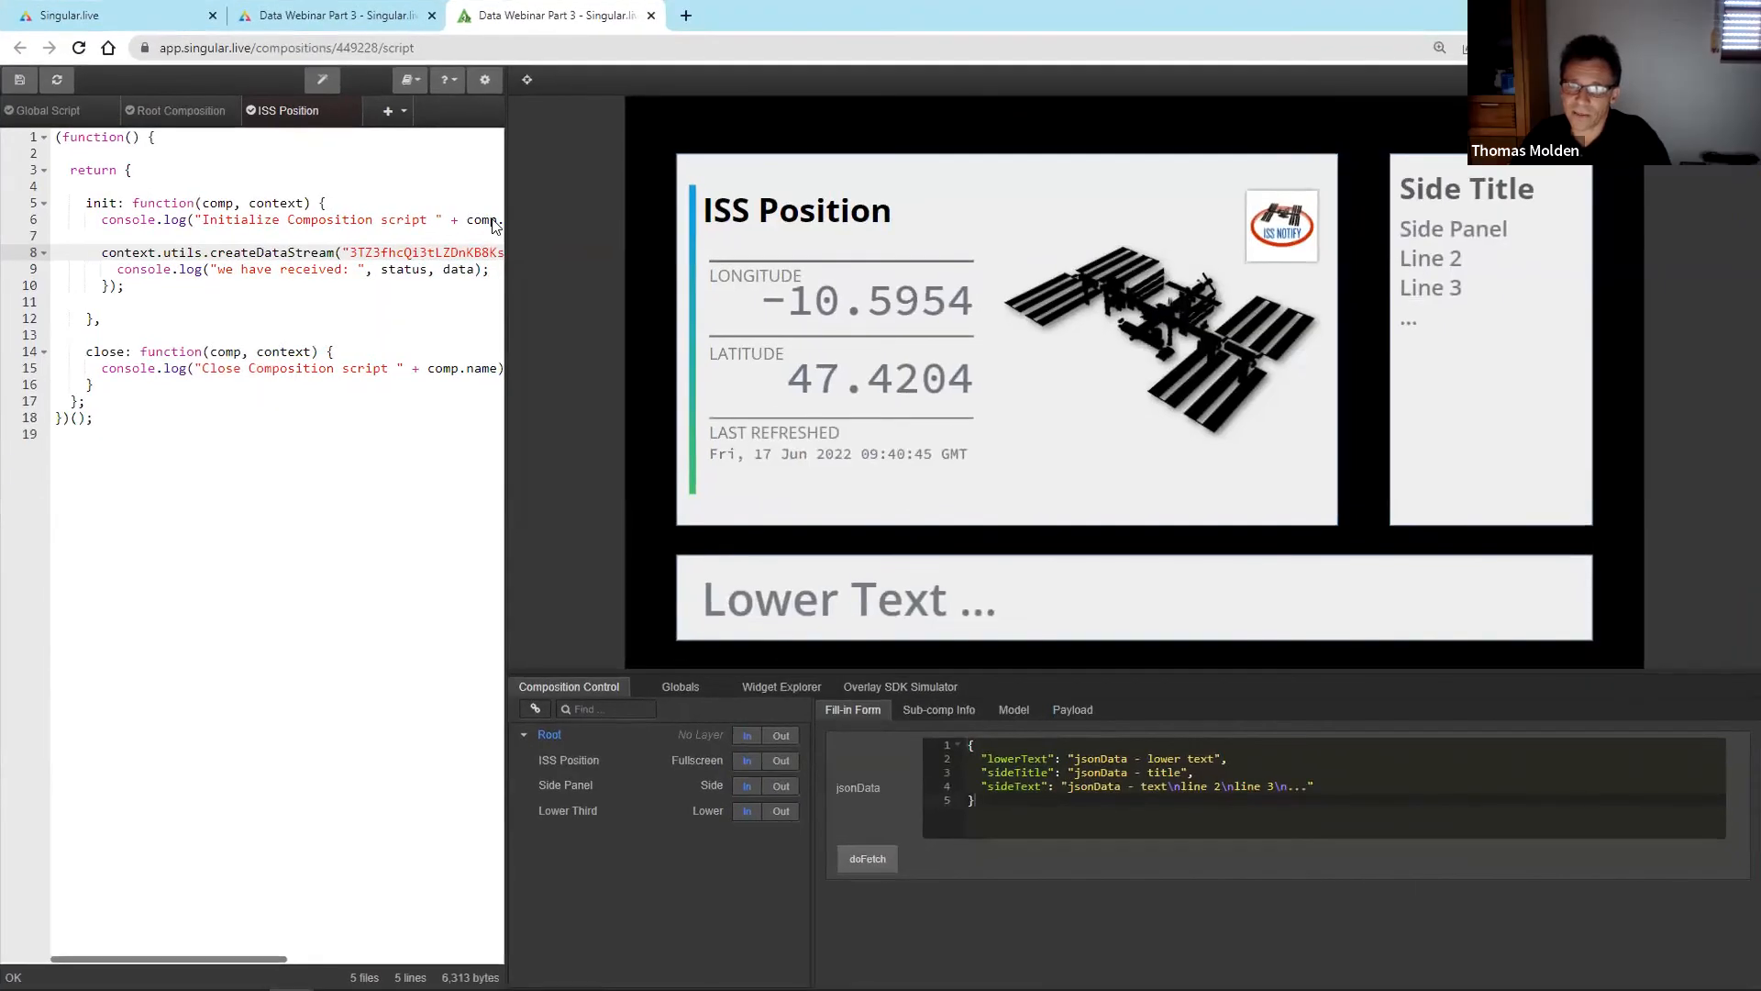
- Widen the code editor and add an if (status === "message") block below the console.log line in the createDataStream callback
drag(508, 226, 883, 264)
click(613, 272)
key(Return)
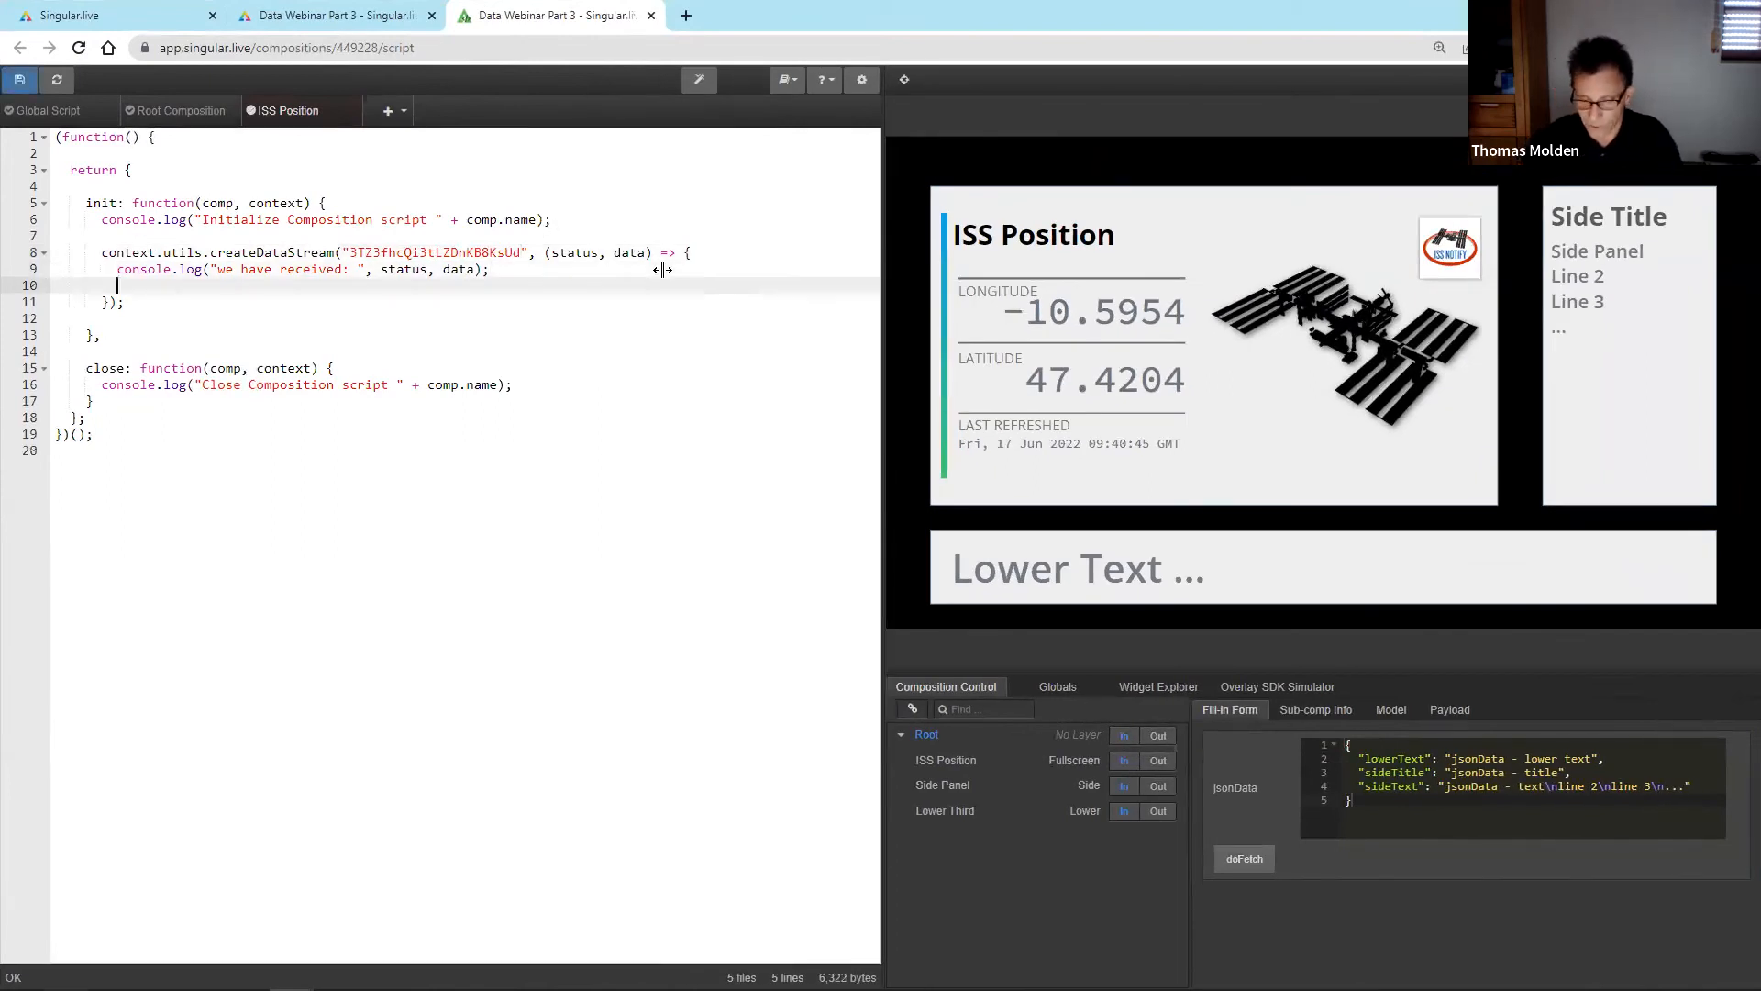
text(if ()
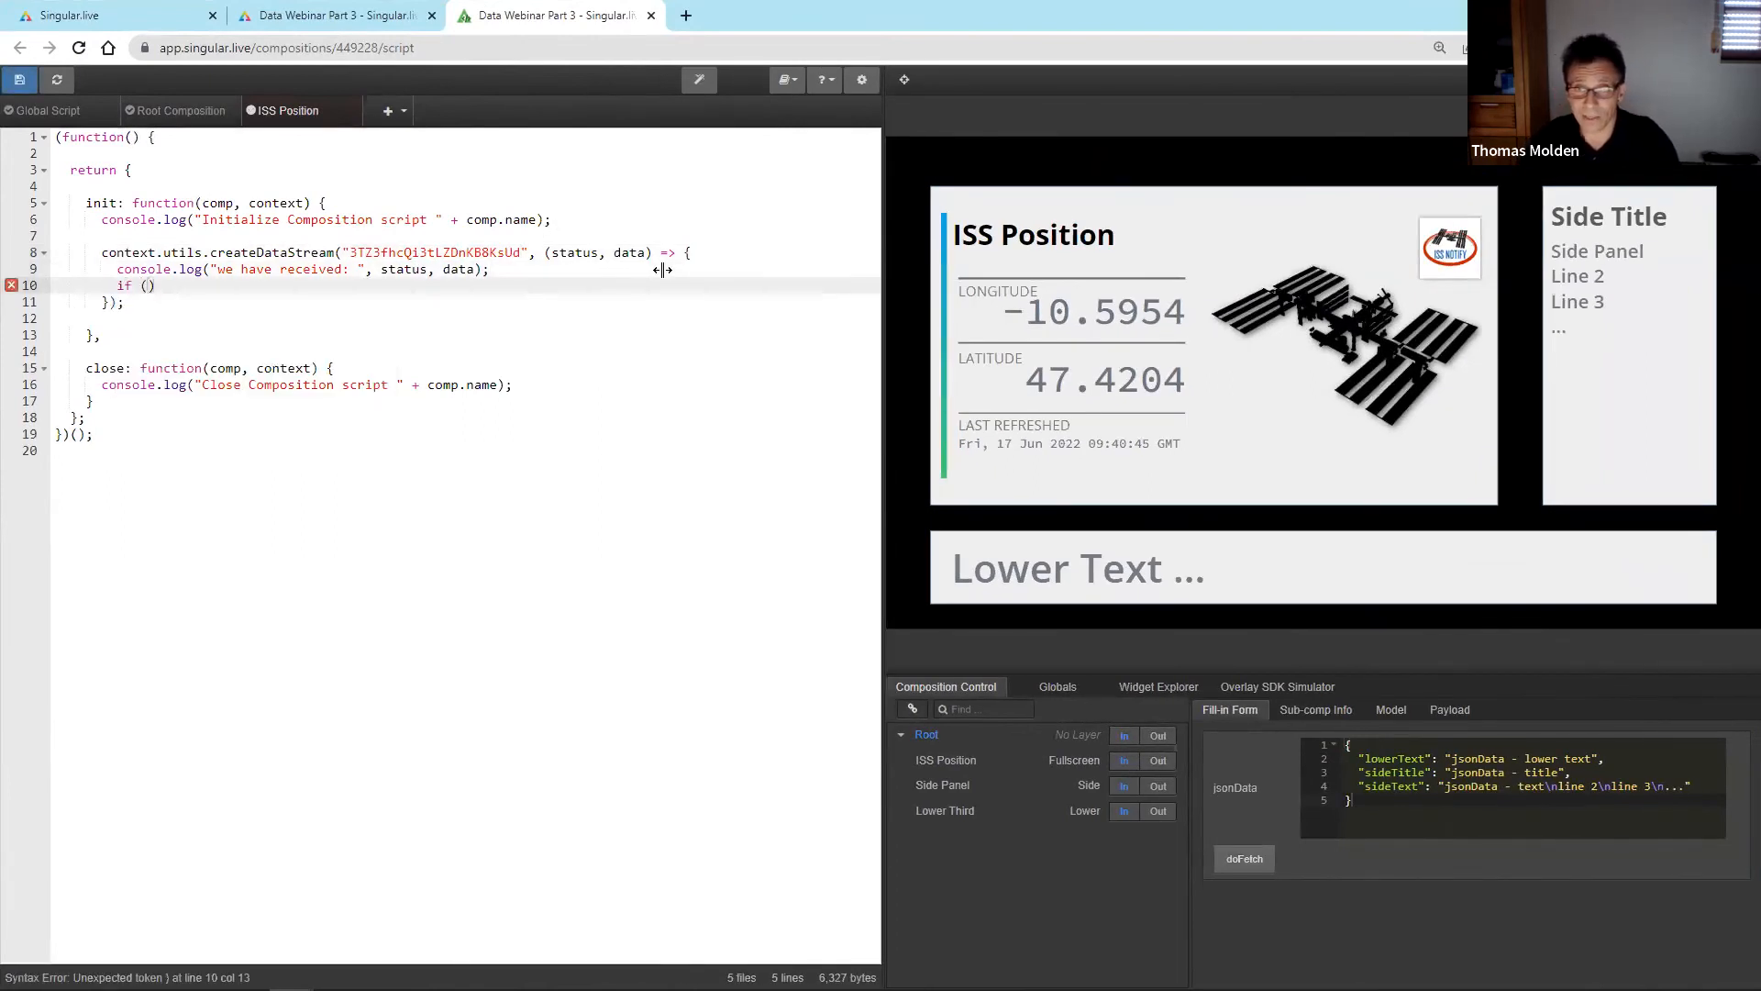
text(status )
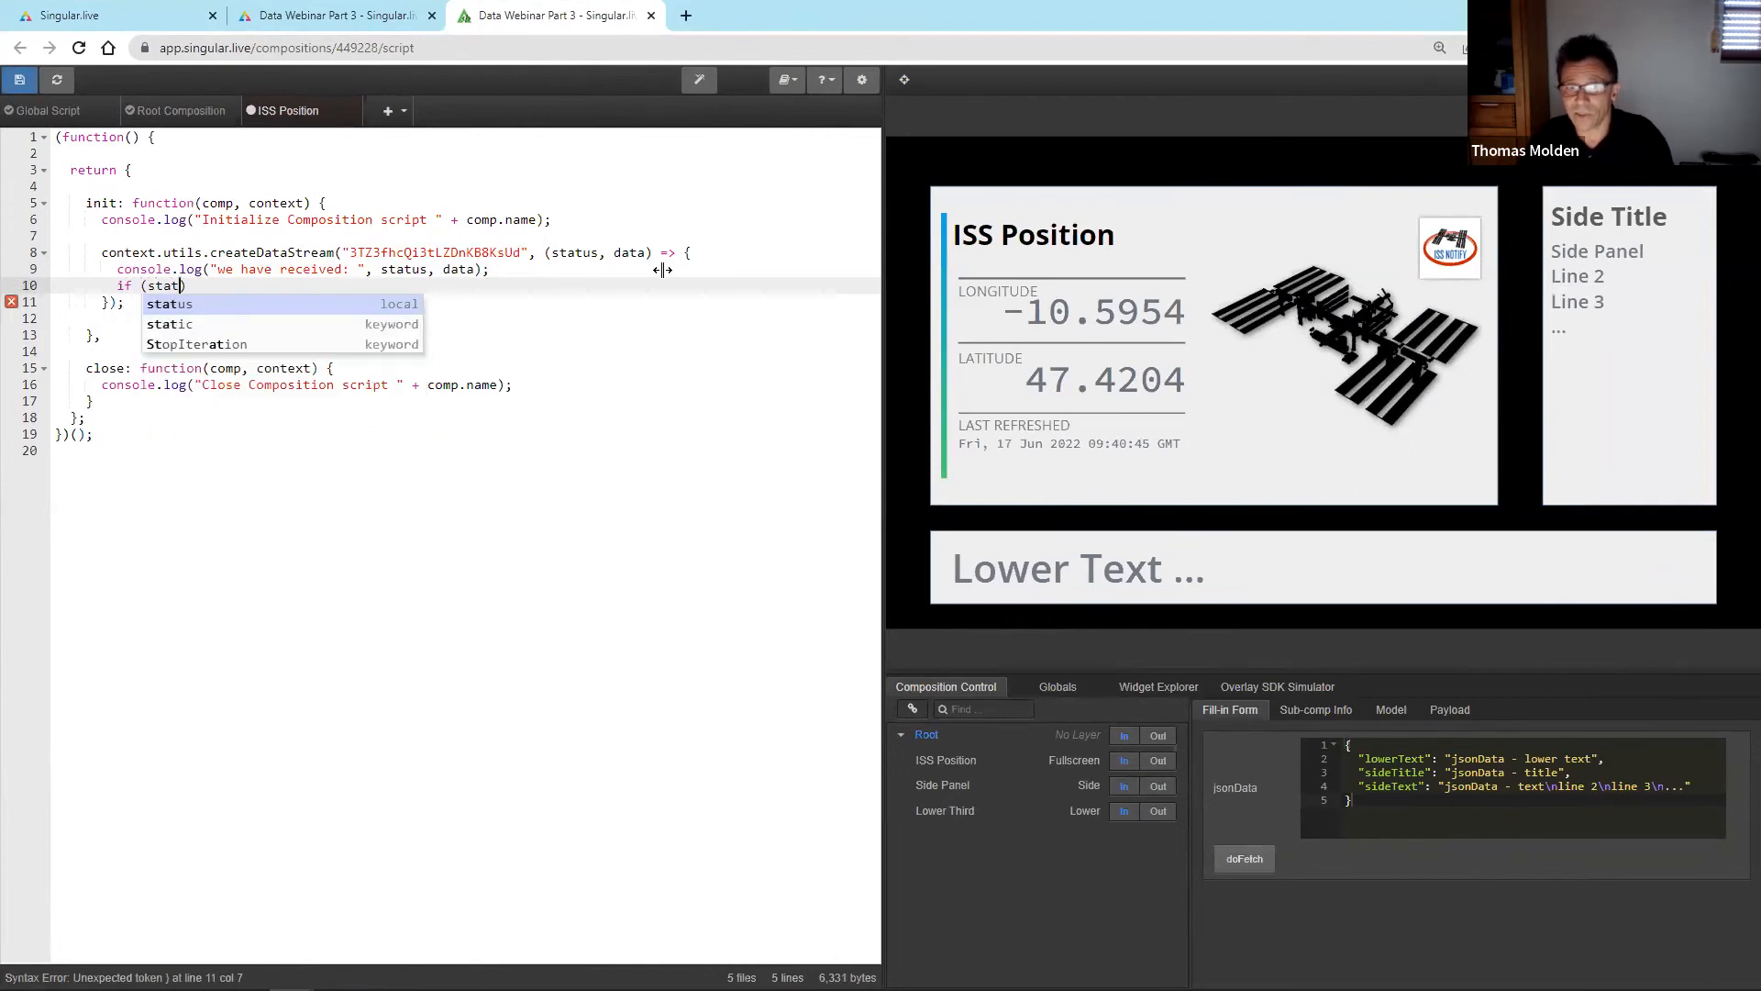
text(=== "messa)
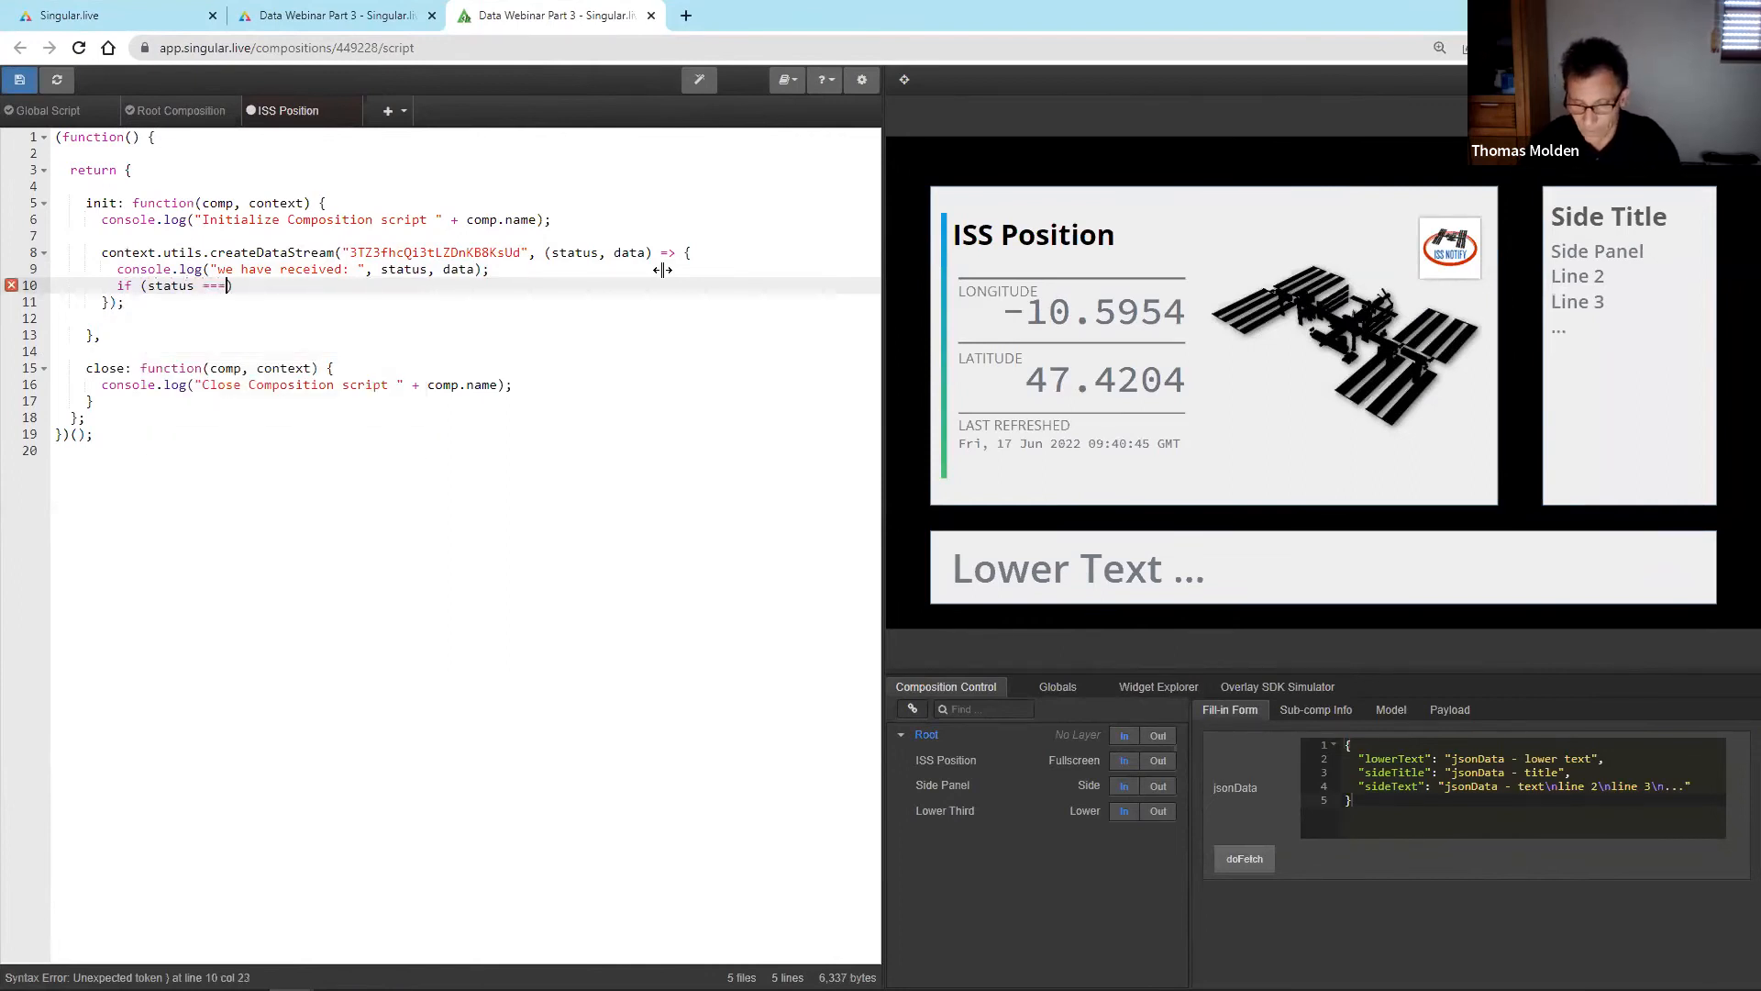
text(ge"))
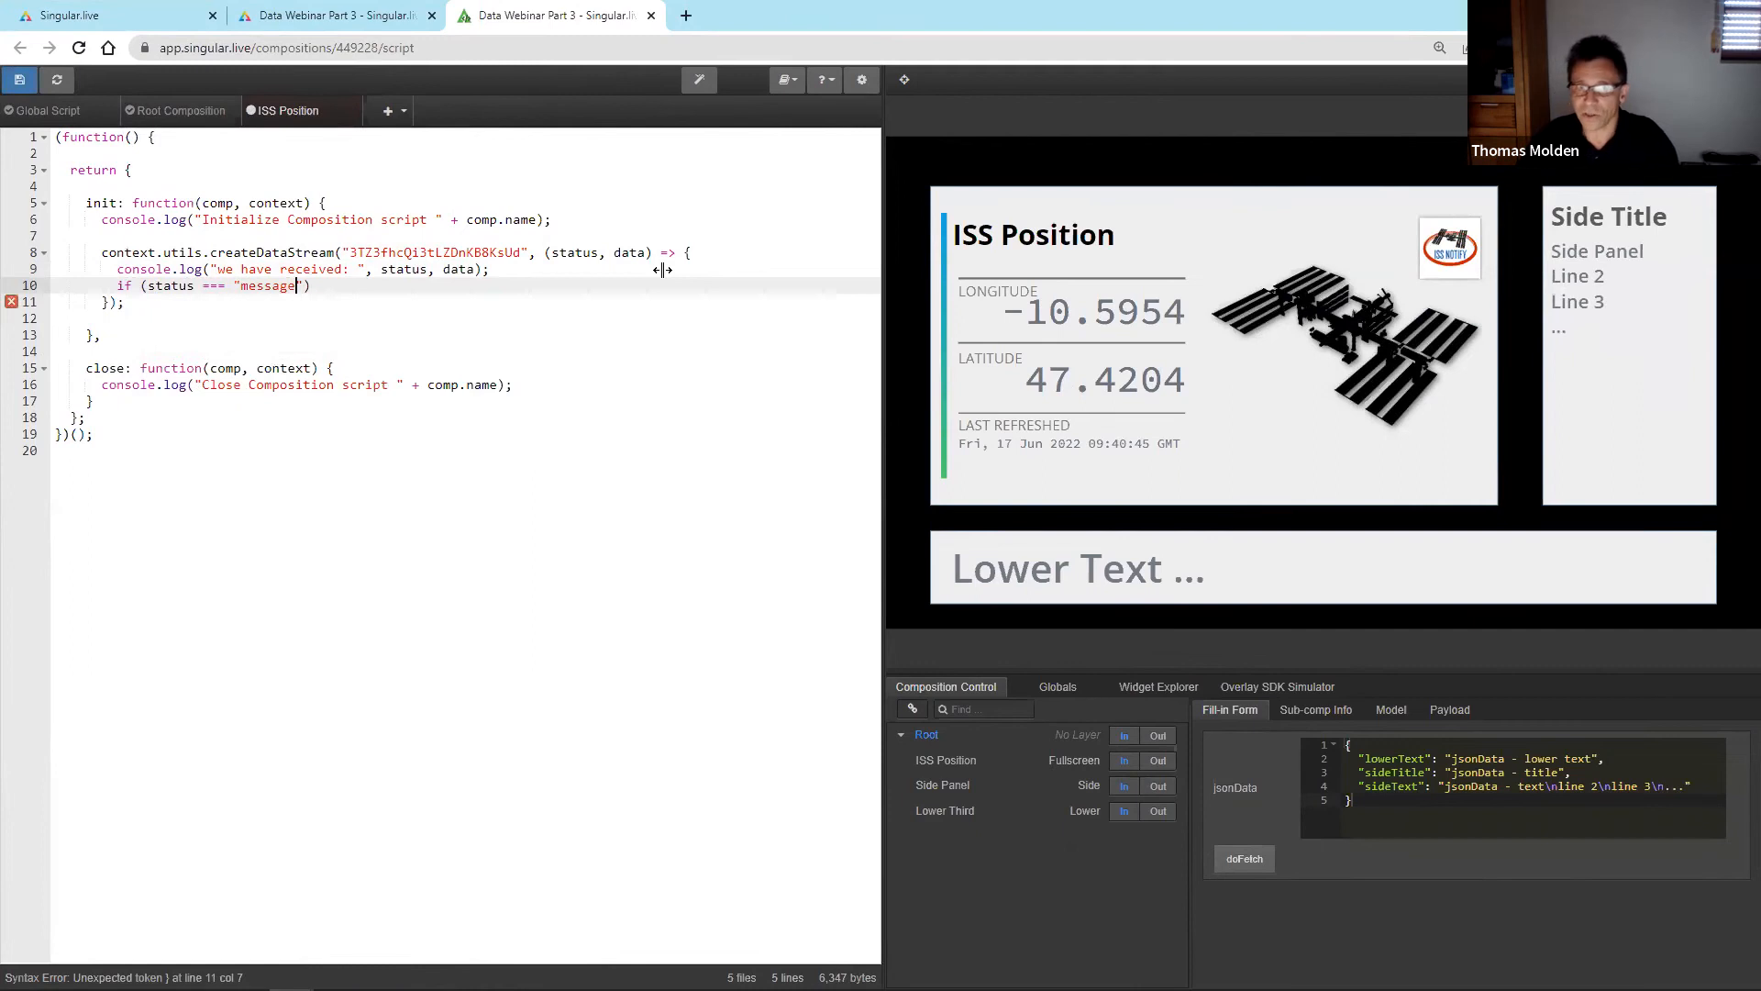
text( {)
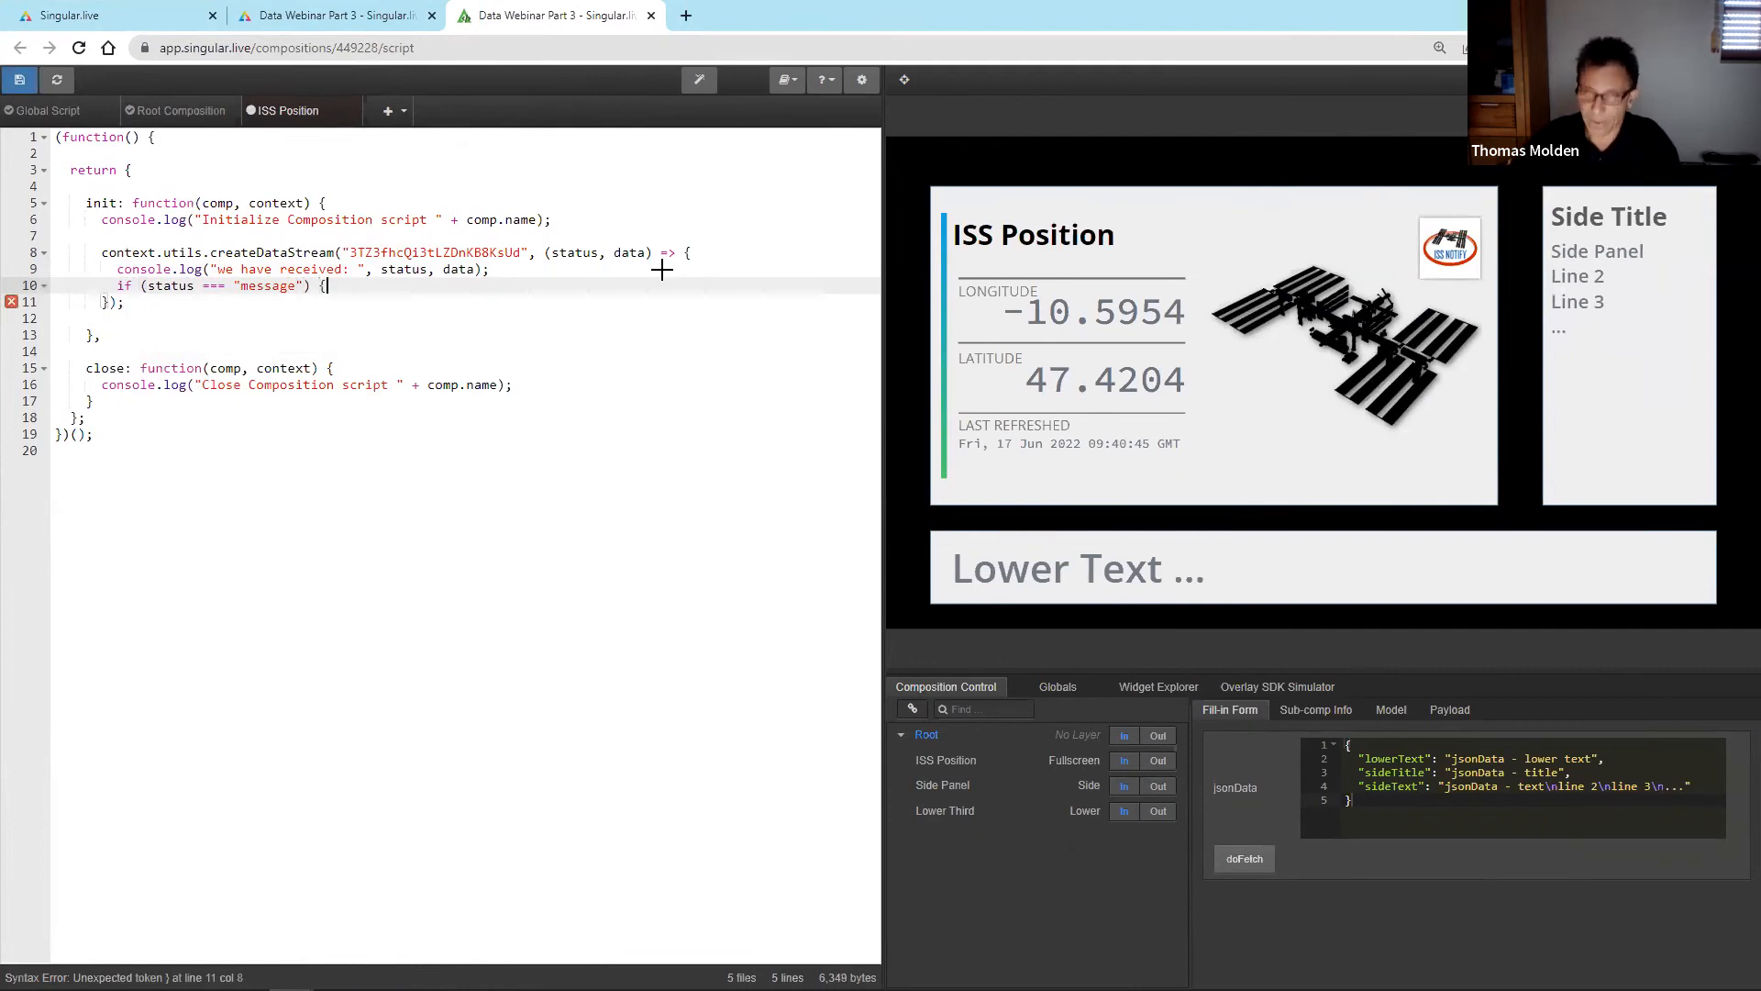
key(Return)
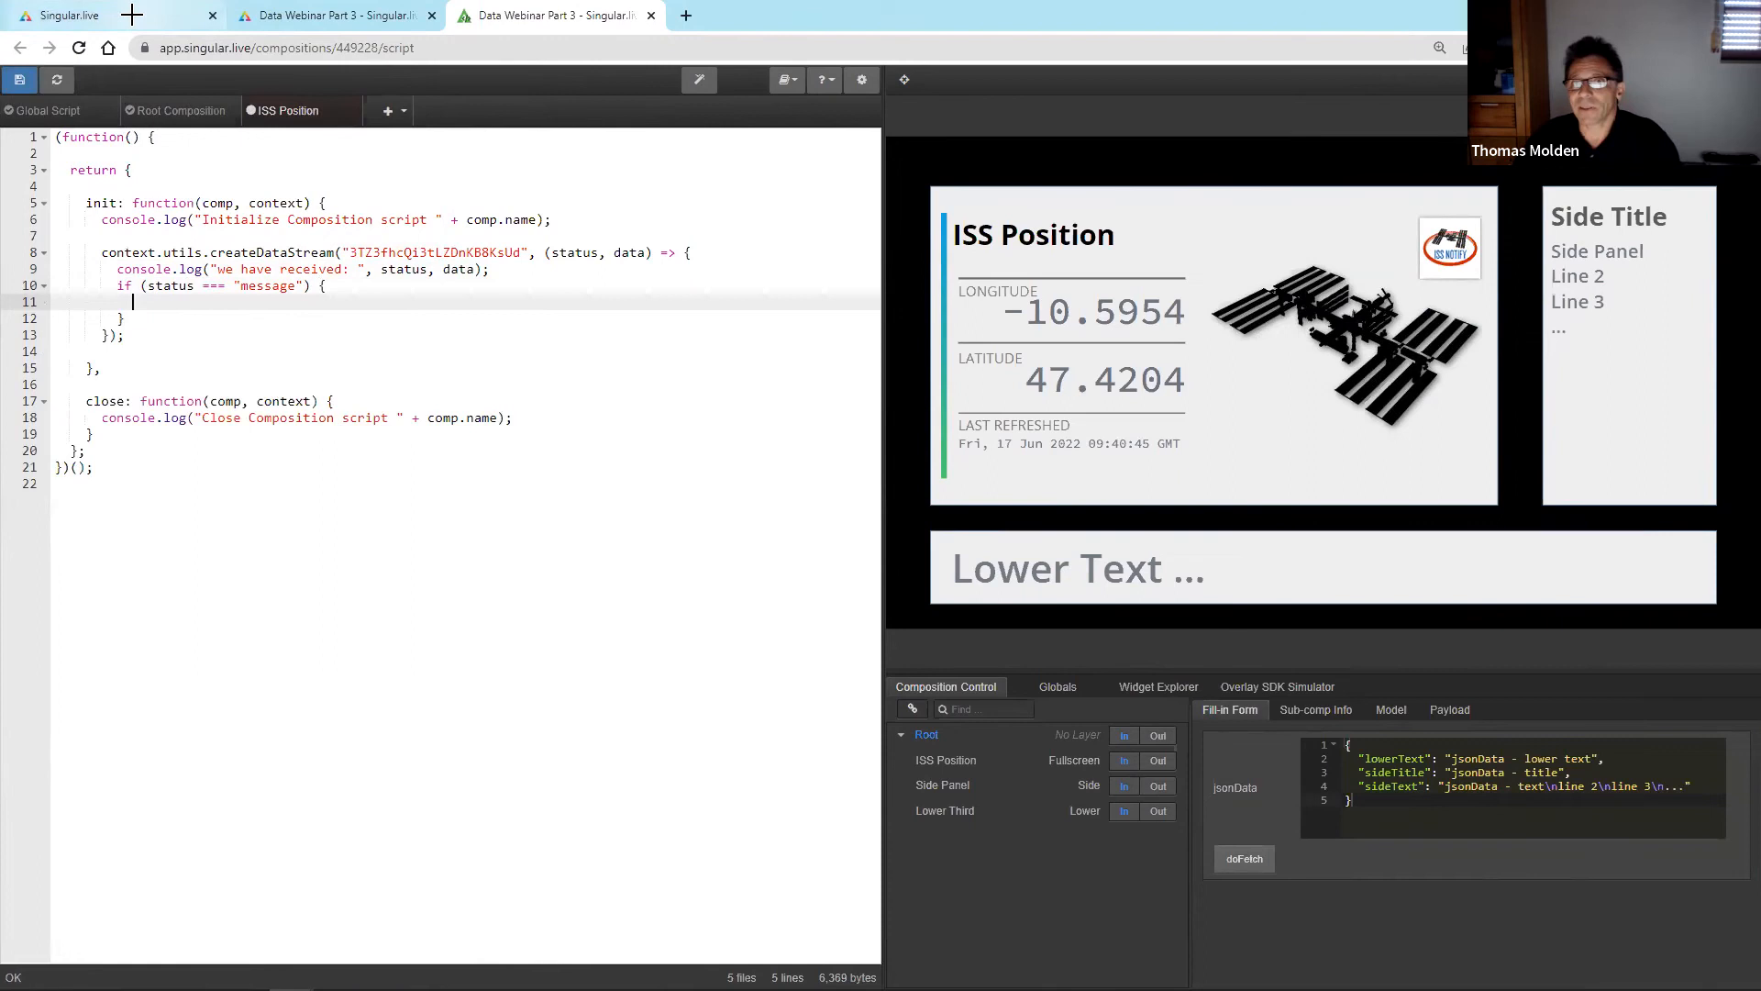
- Restore revision "07 - Added script (ISS Position)", close the outdated script tab, and reopen the composition's script editor
click(333, 15)
click(1604, 550)
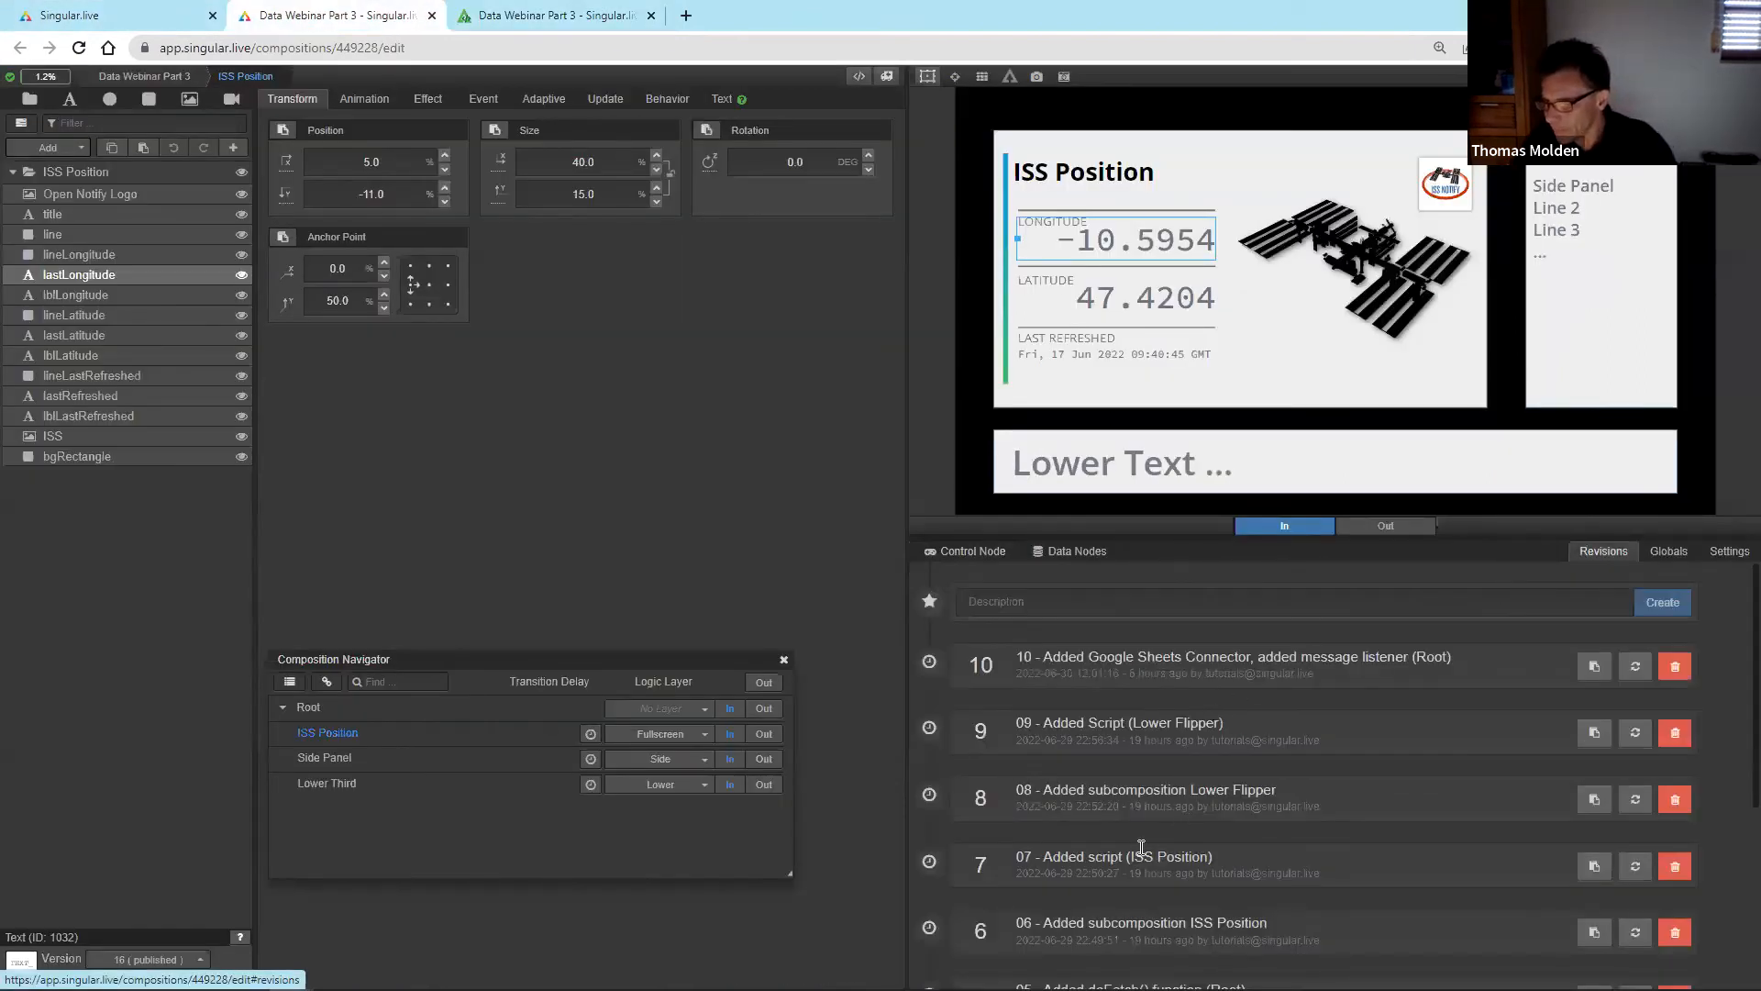
click(1636, 862)
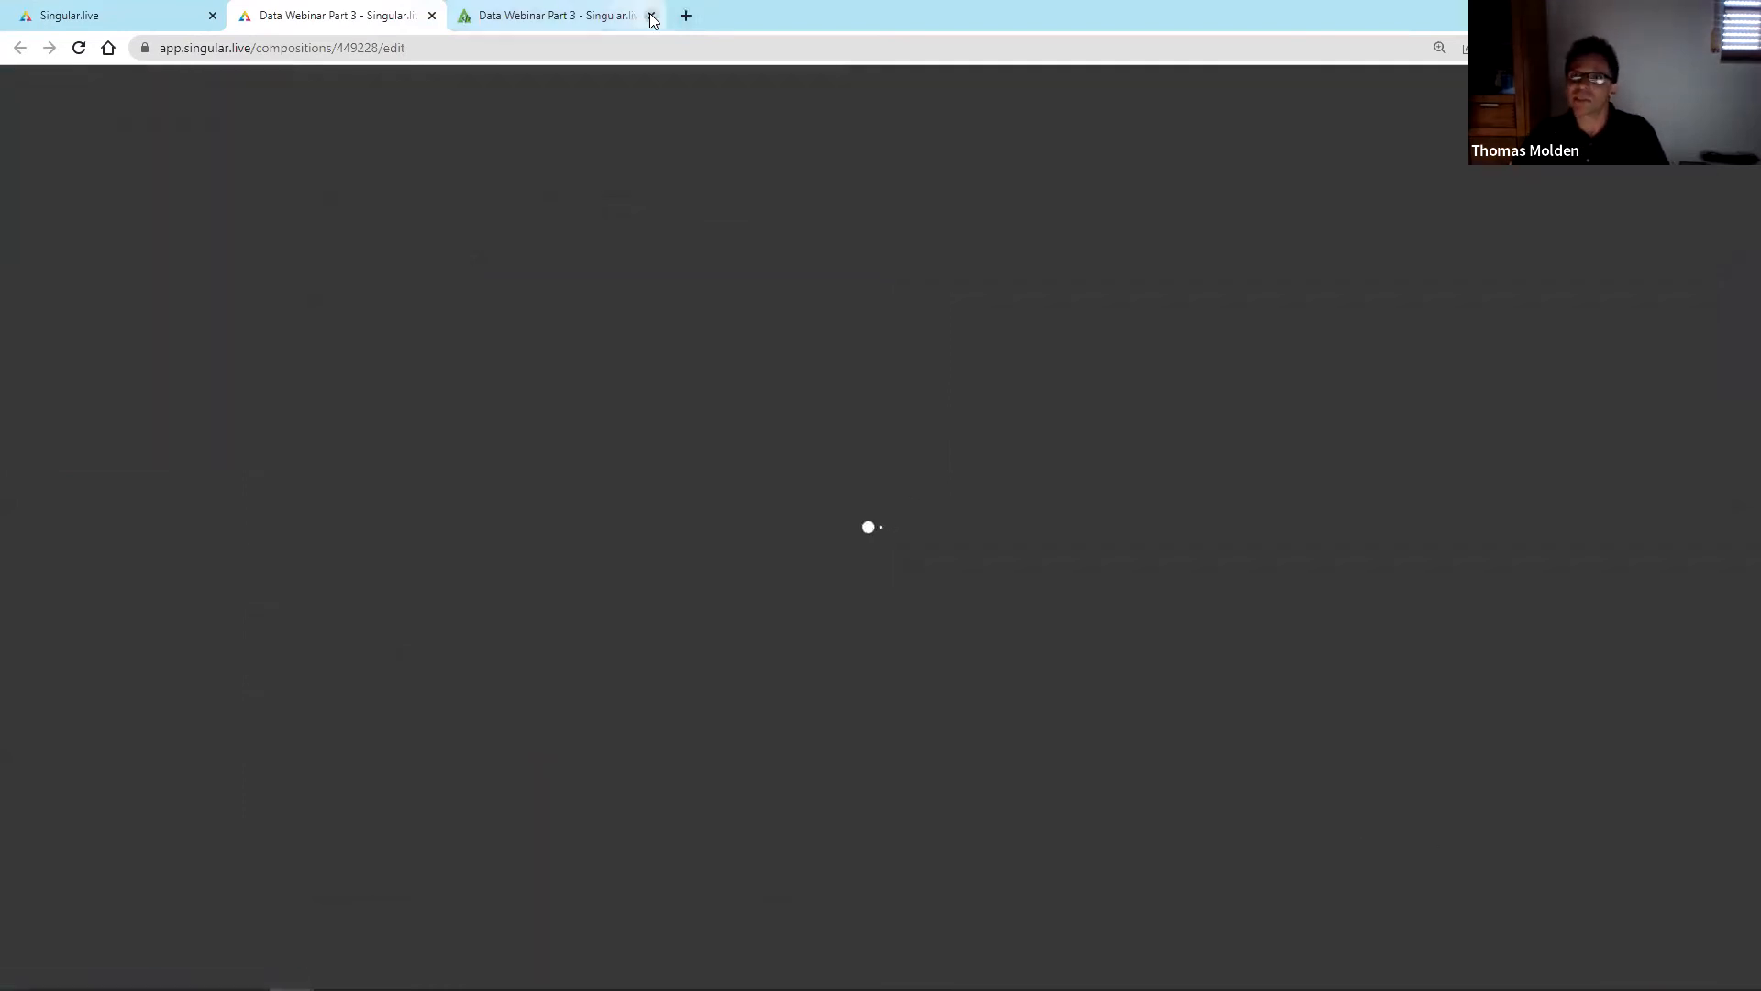
click(651, 17)
click(938, 153)
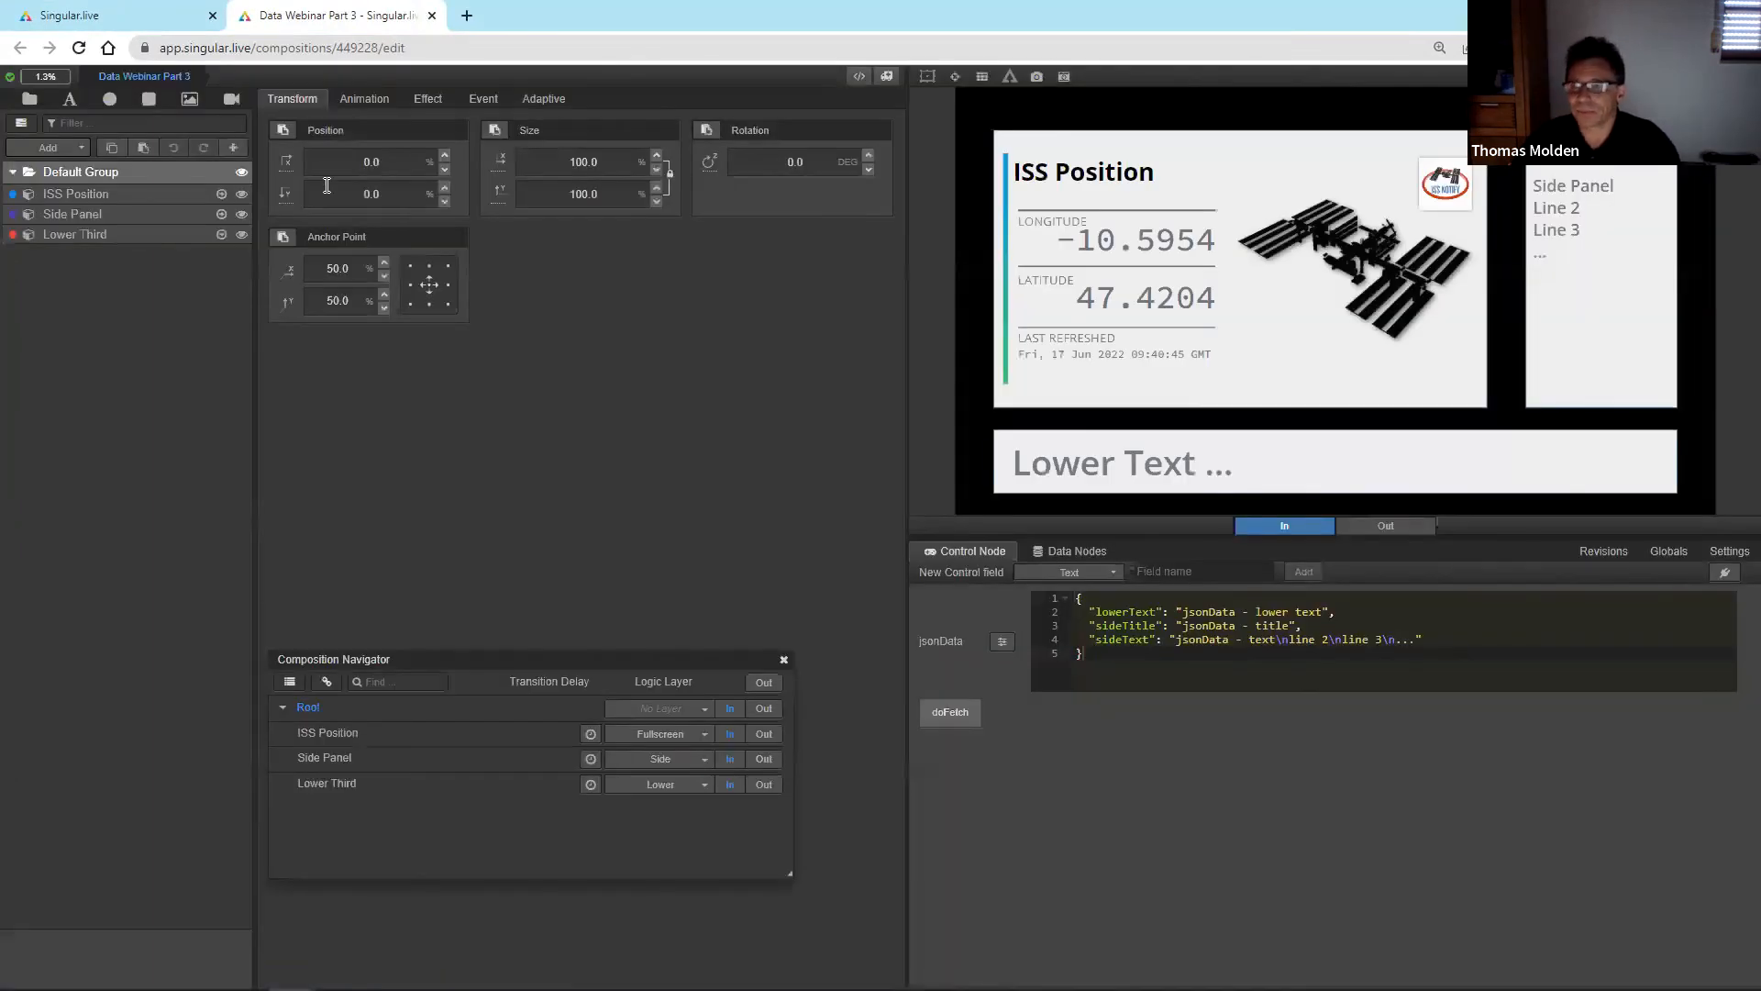
click(860, 77)
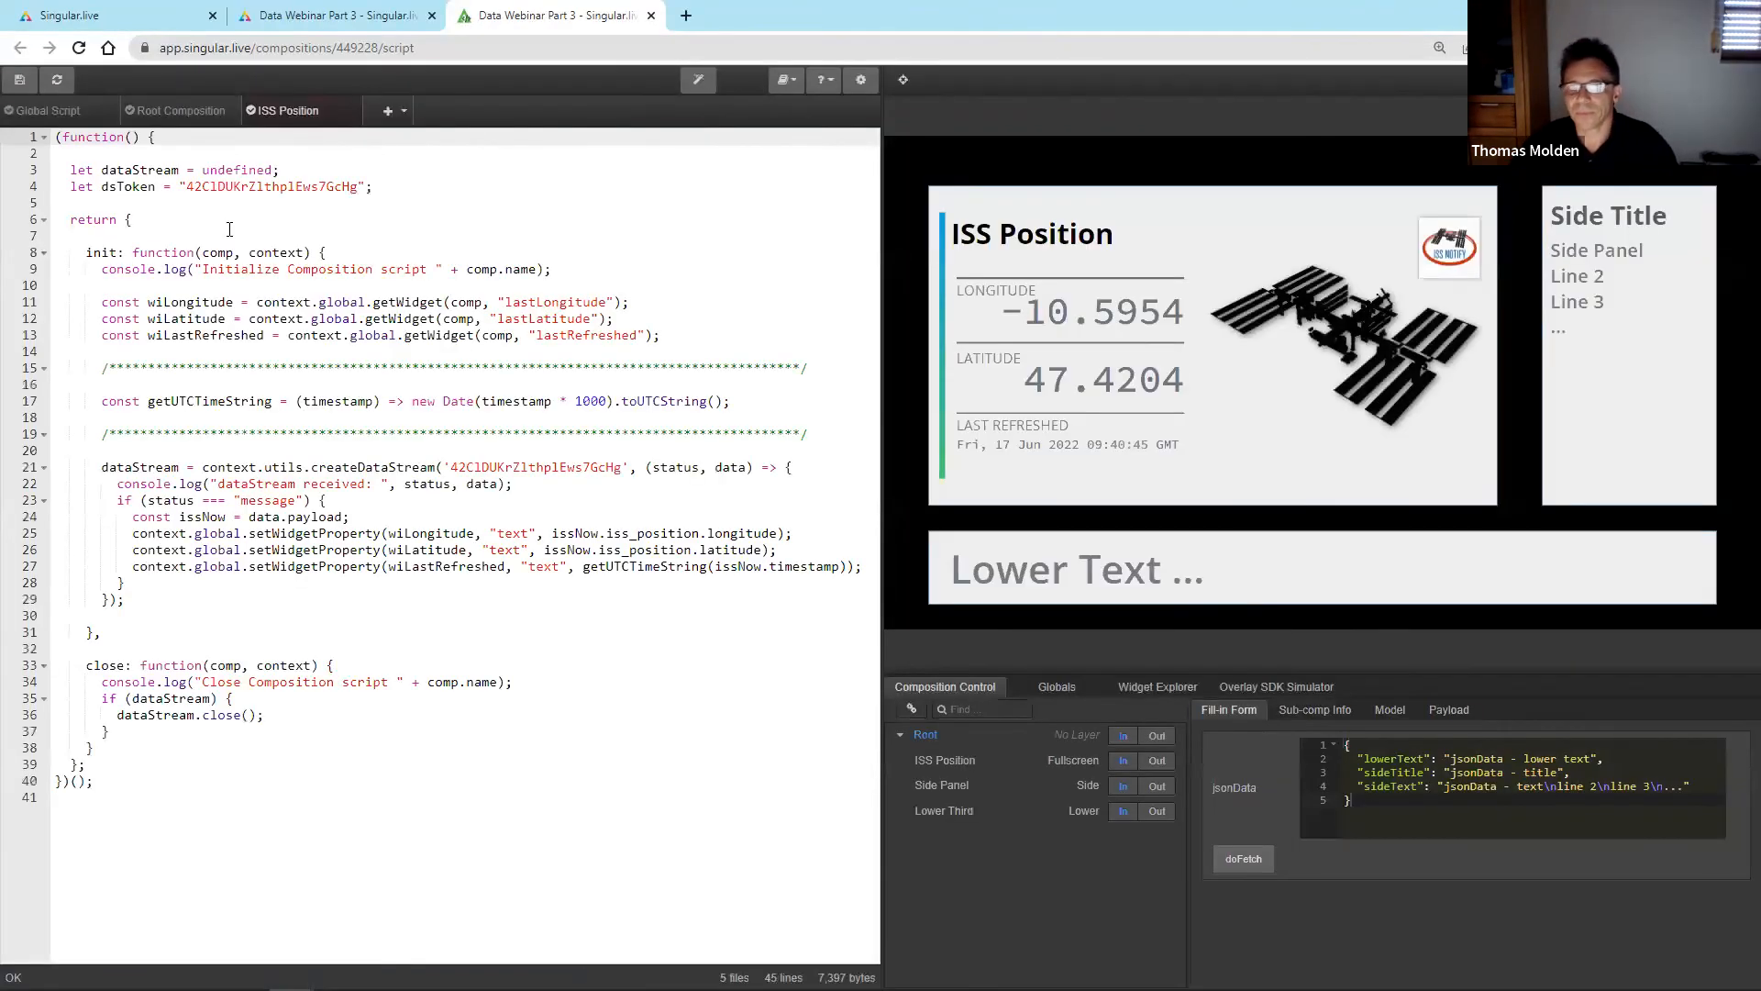
- Replace the token in the restored script's createDataStream call with the DataStream's public token, and save the script
click(211, 500)
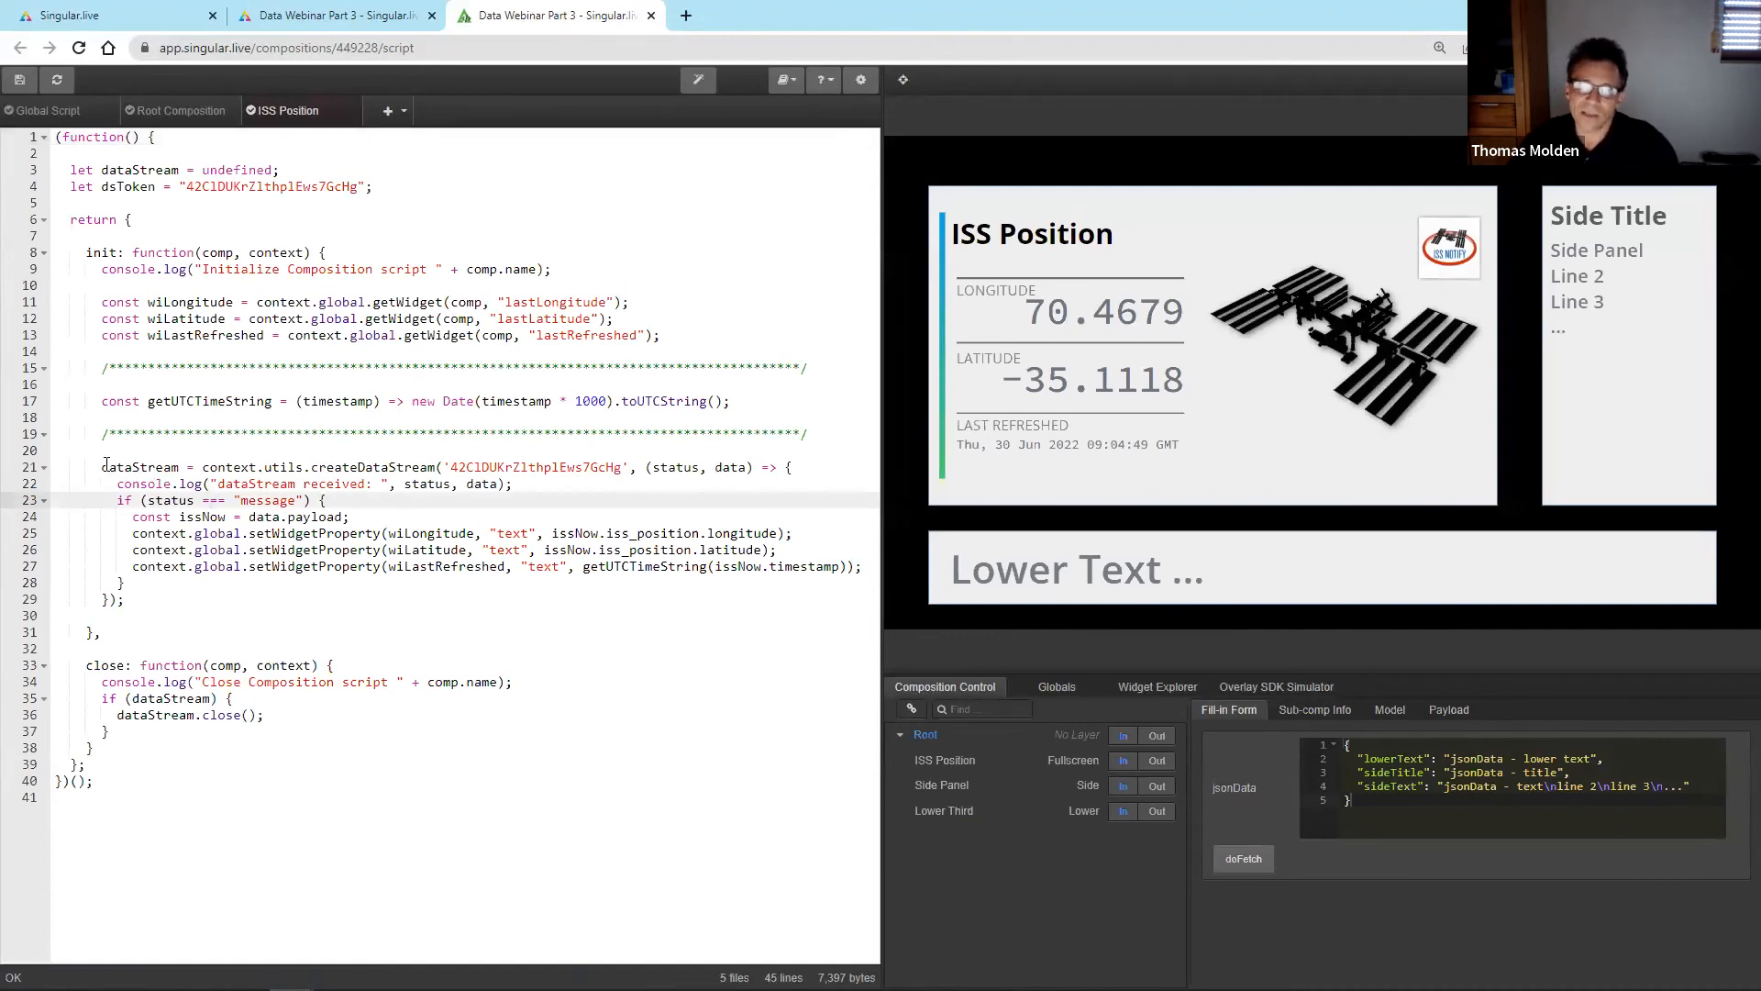
drag(202, 467, 436, 465)
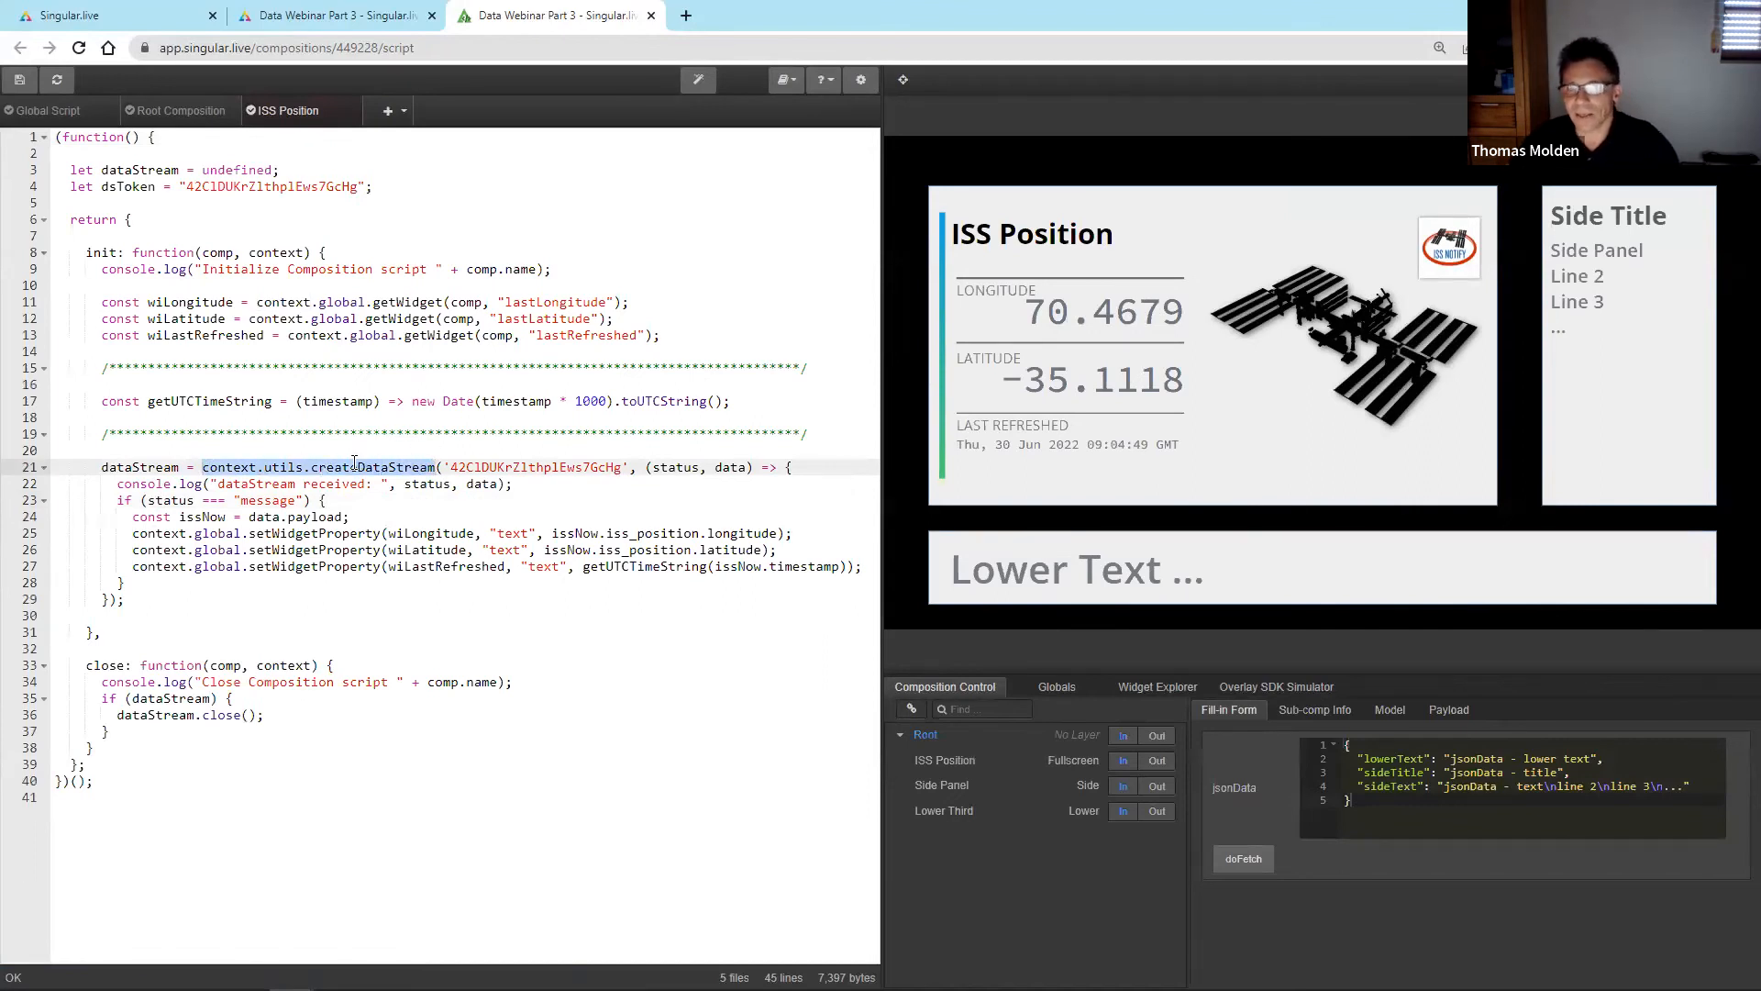
click(119, 15)
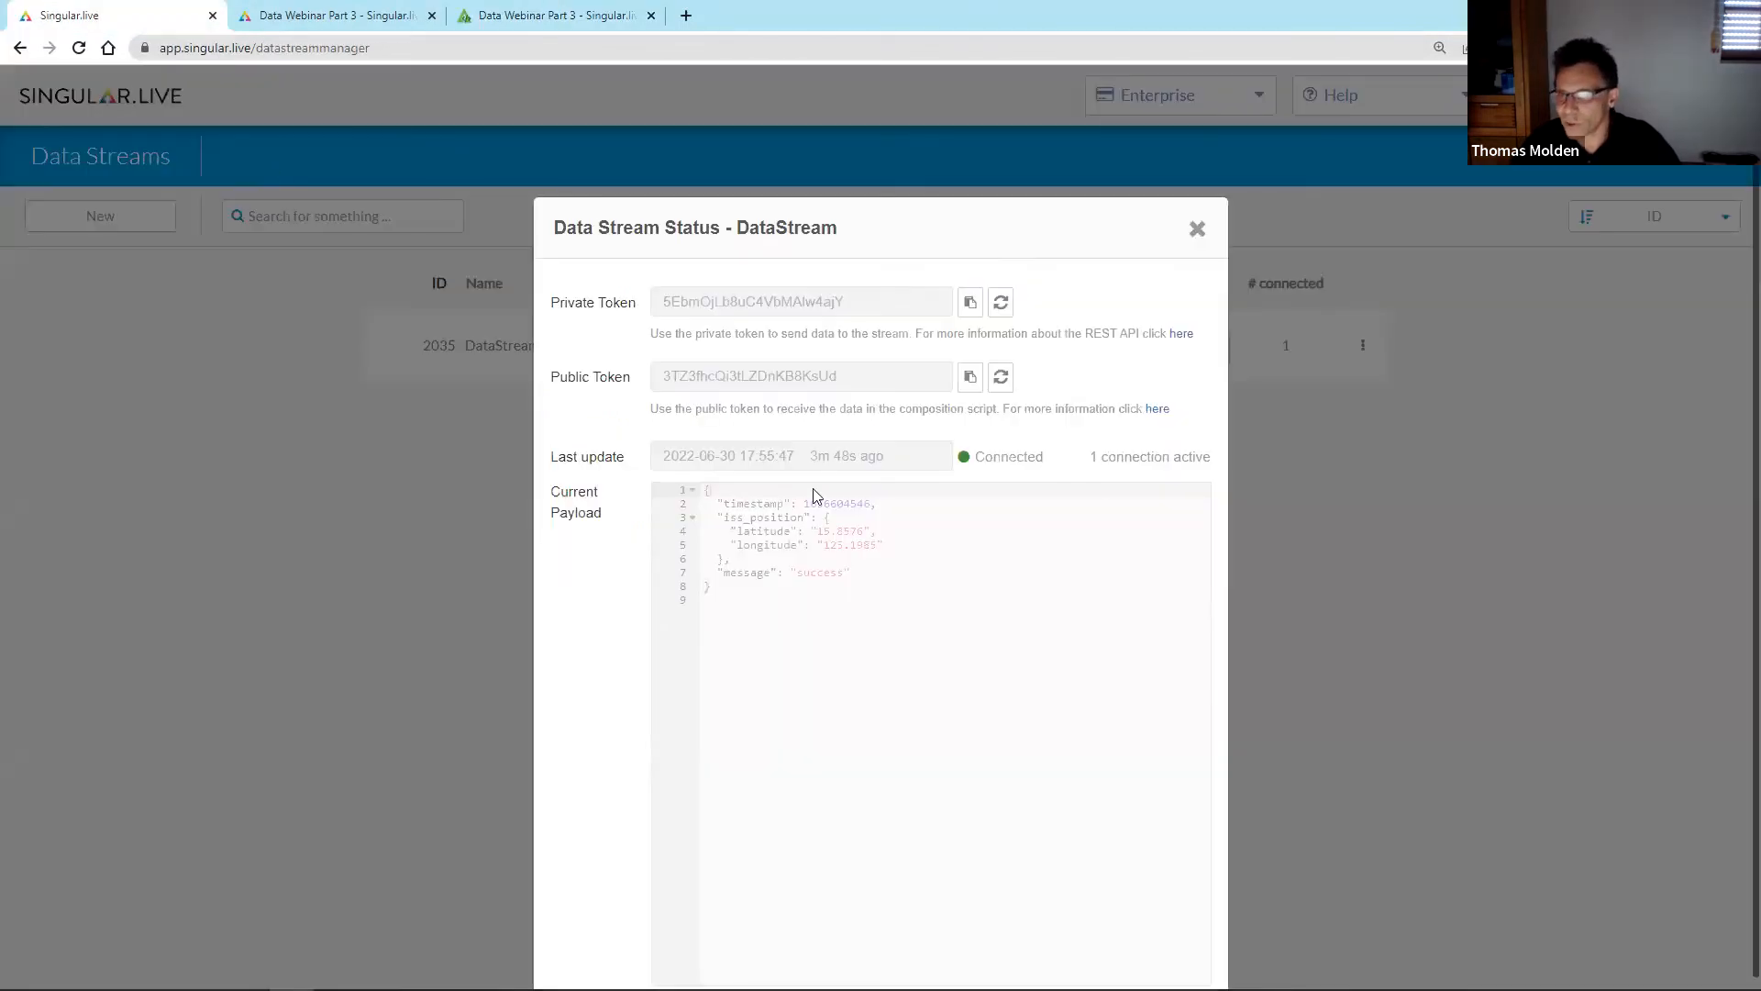
click(969, 376)
click(532, 16)
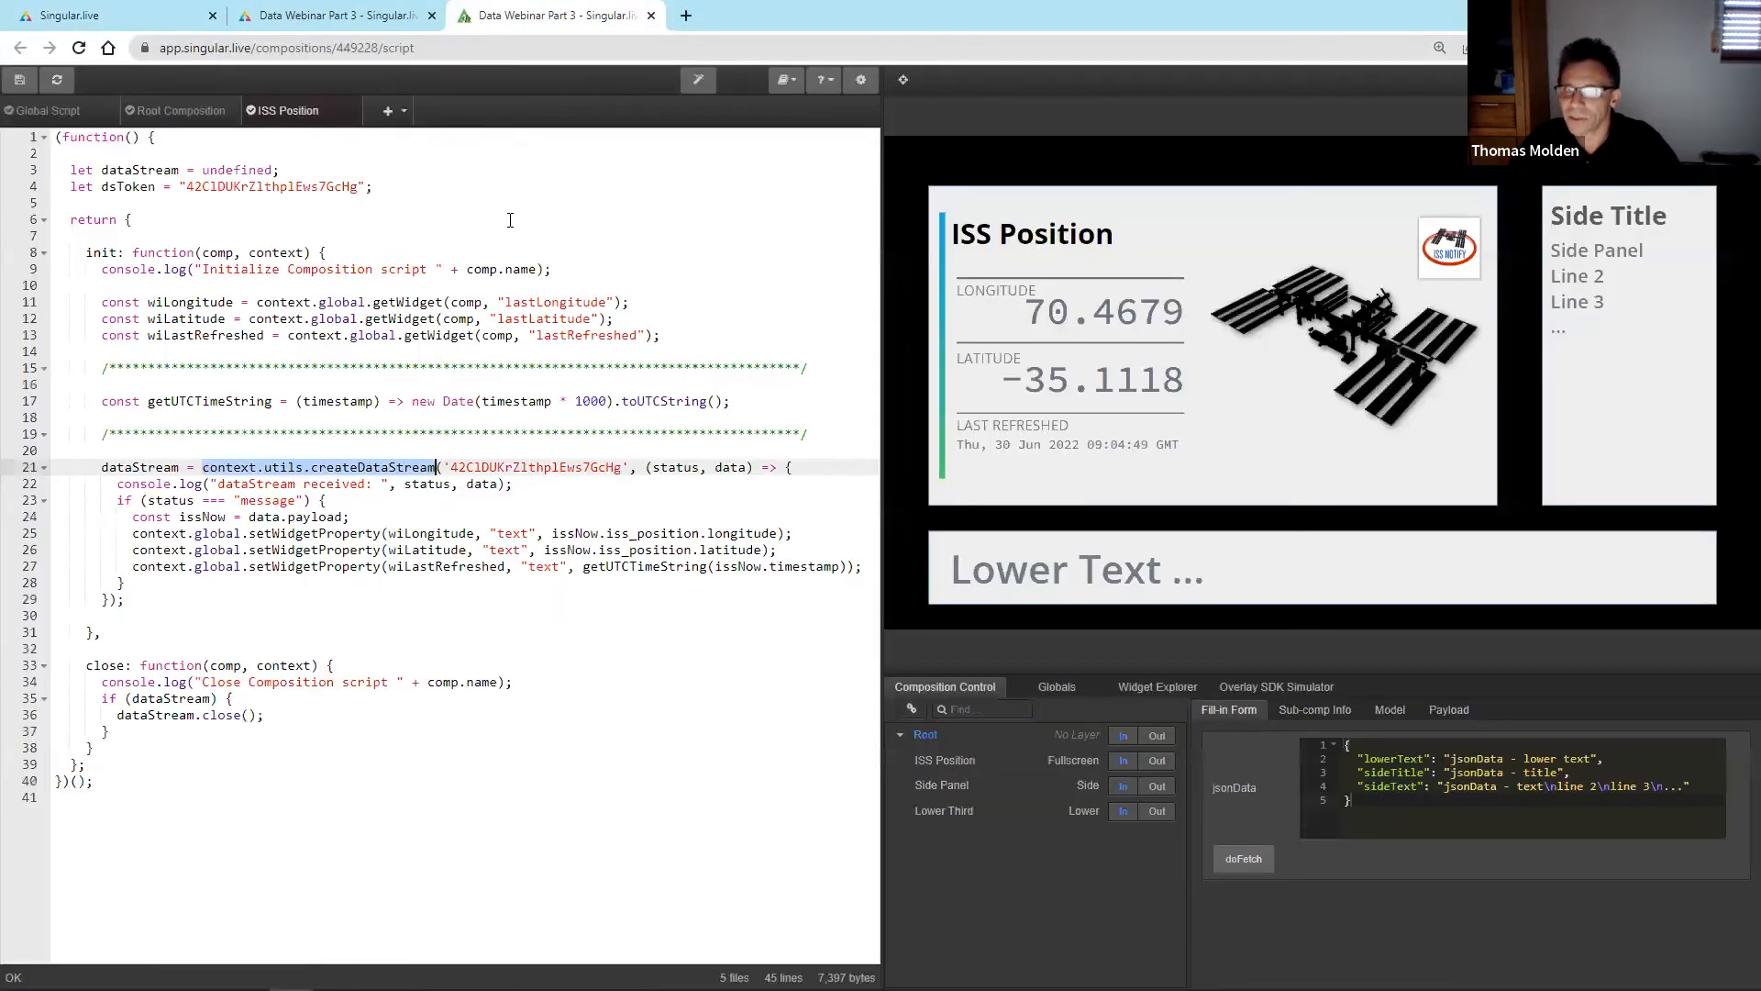
double_click(519, 467)
key(ctrl+v)
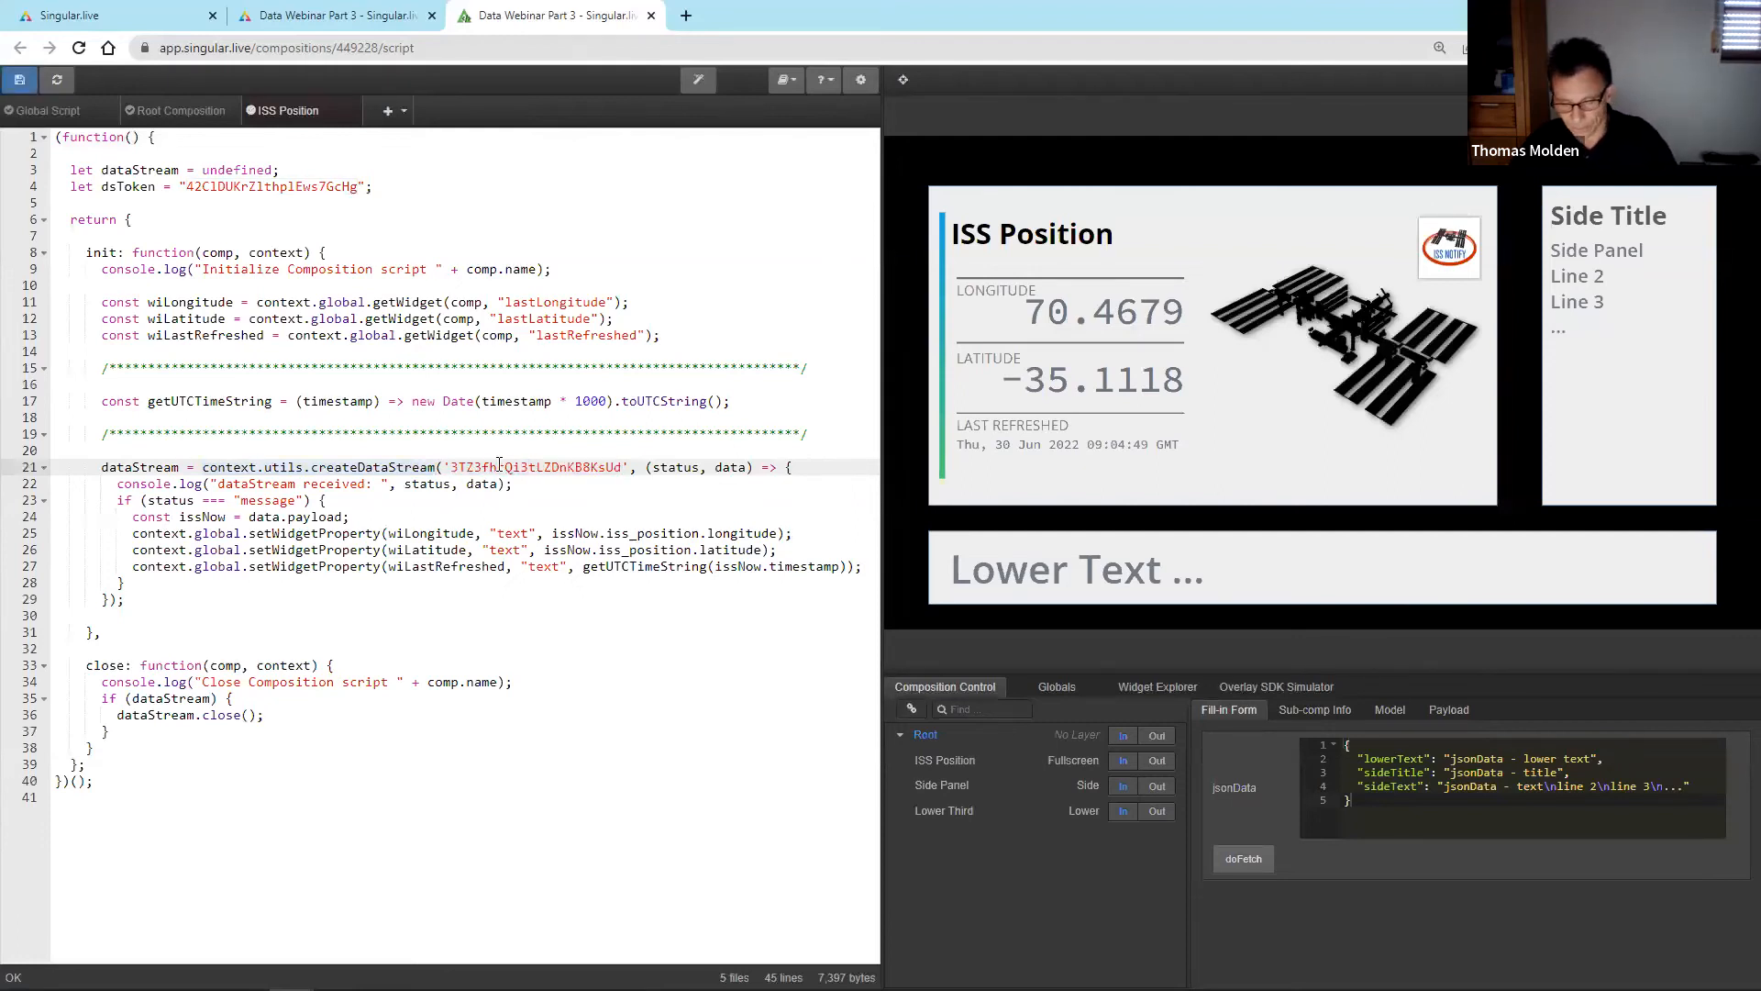
key(ctrl+s)
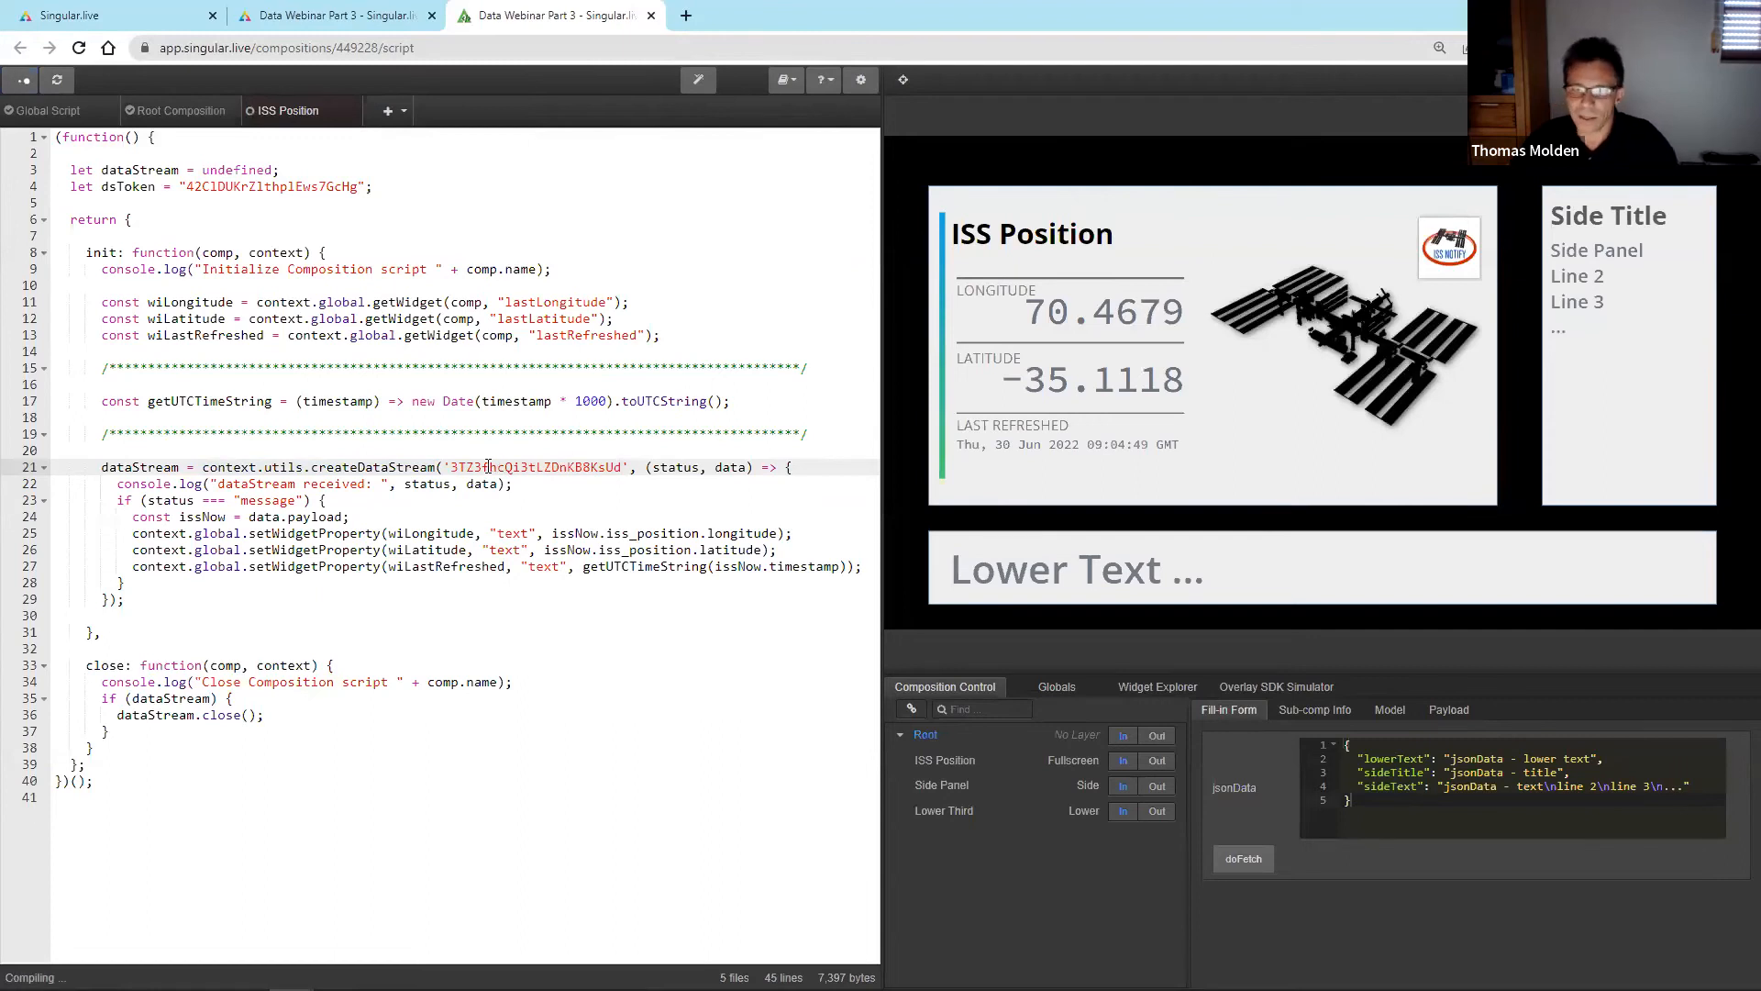
- Examine the setWidgetProperty lines, the getWidget calls and the getUTCTimeString function in the ISS Position script
click(171, 500)
drag(61, 542, 58, 576)
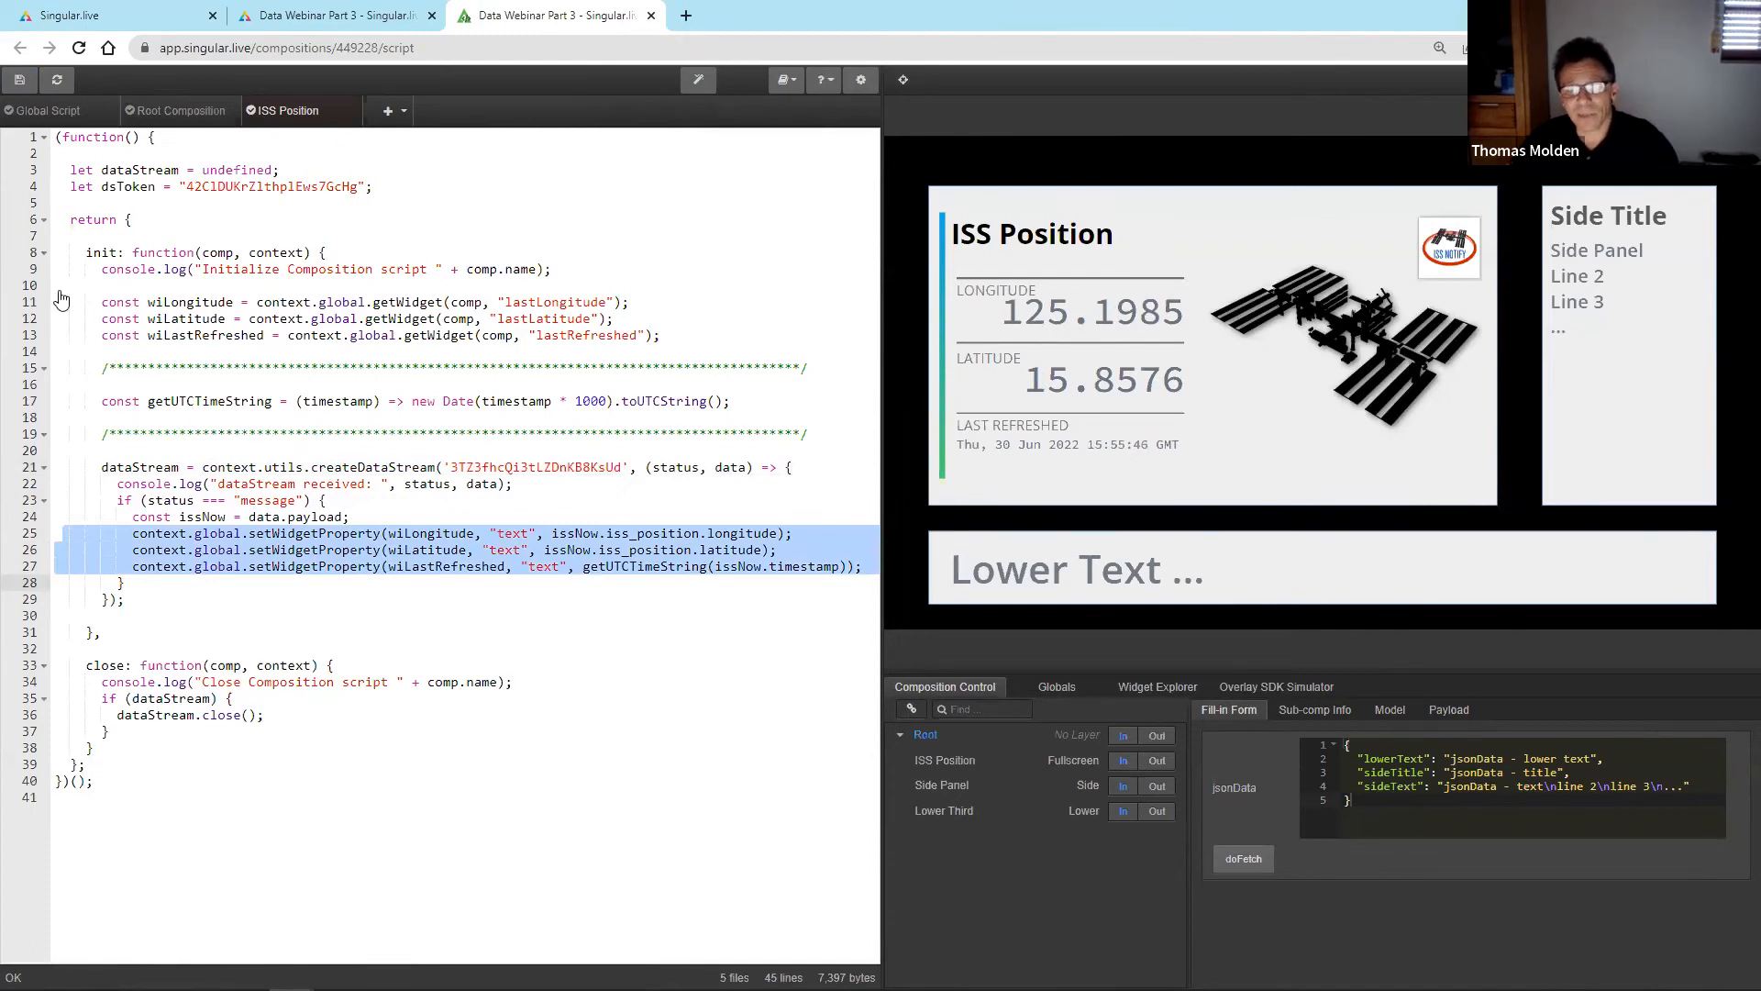
drag(257, 301, 441, 303)
drag(101, 402, 652, 403)
click(653, 403)
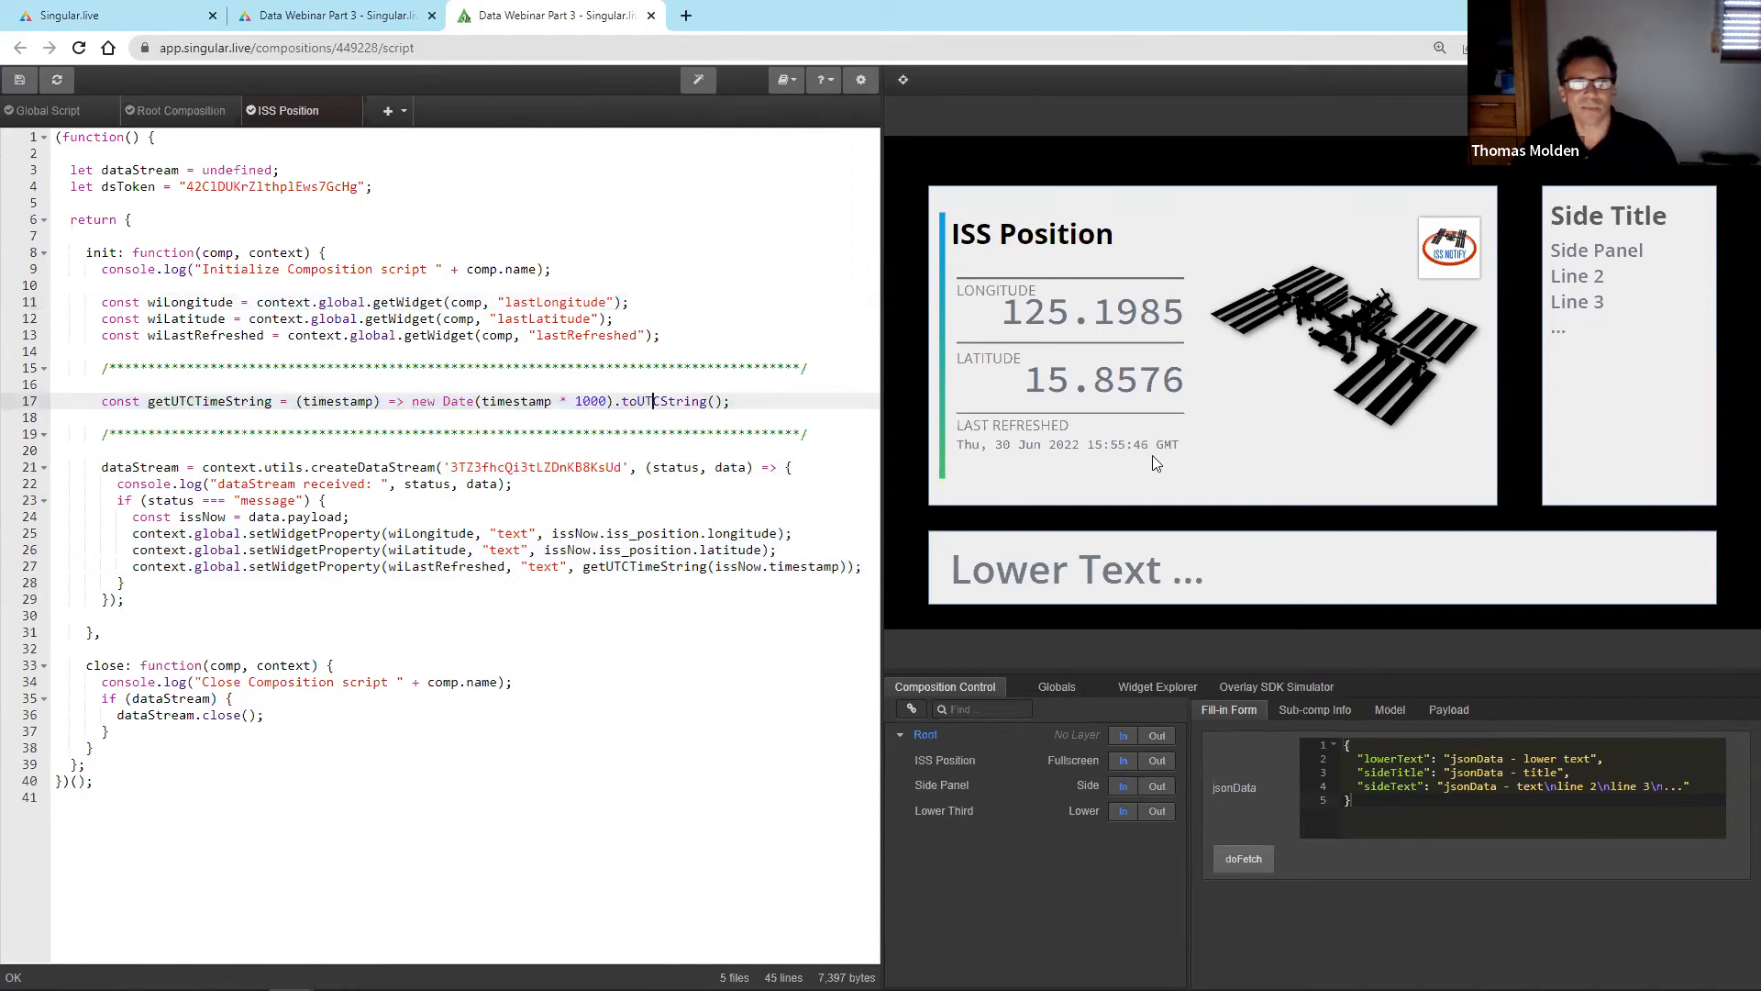
- Switch to Postman, narrow its window to uncover the composition preview, rerun the ISS Position collection, and return to the script editor
key(alt+Tab)
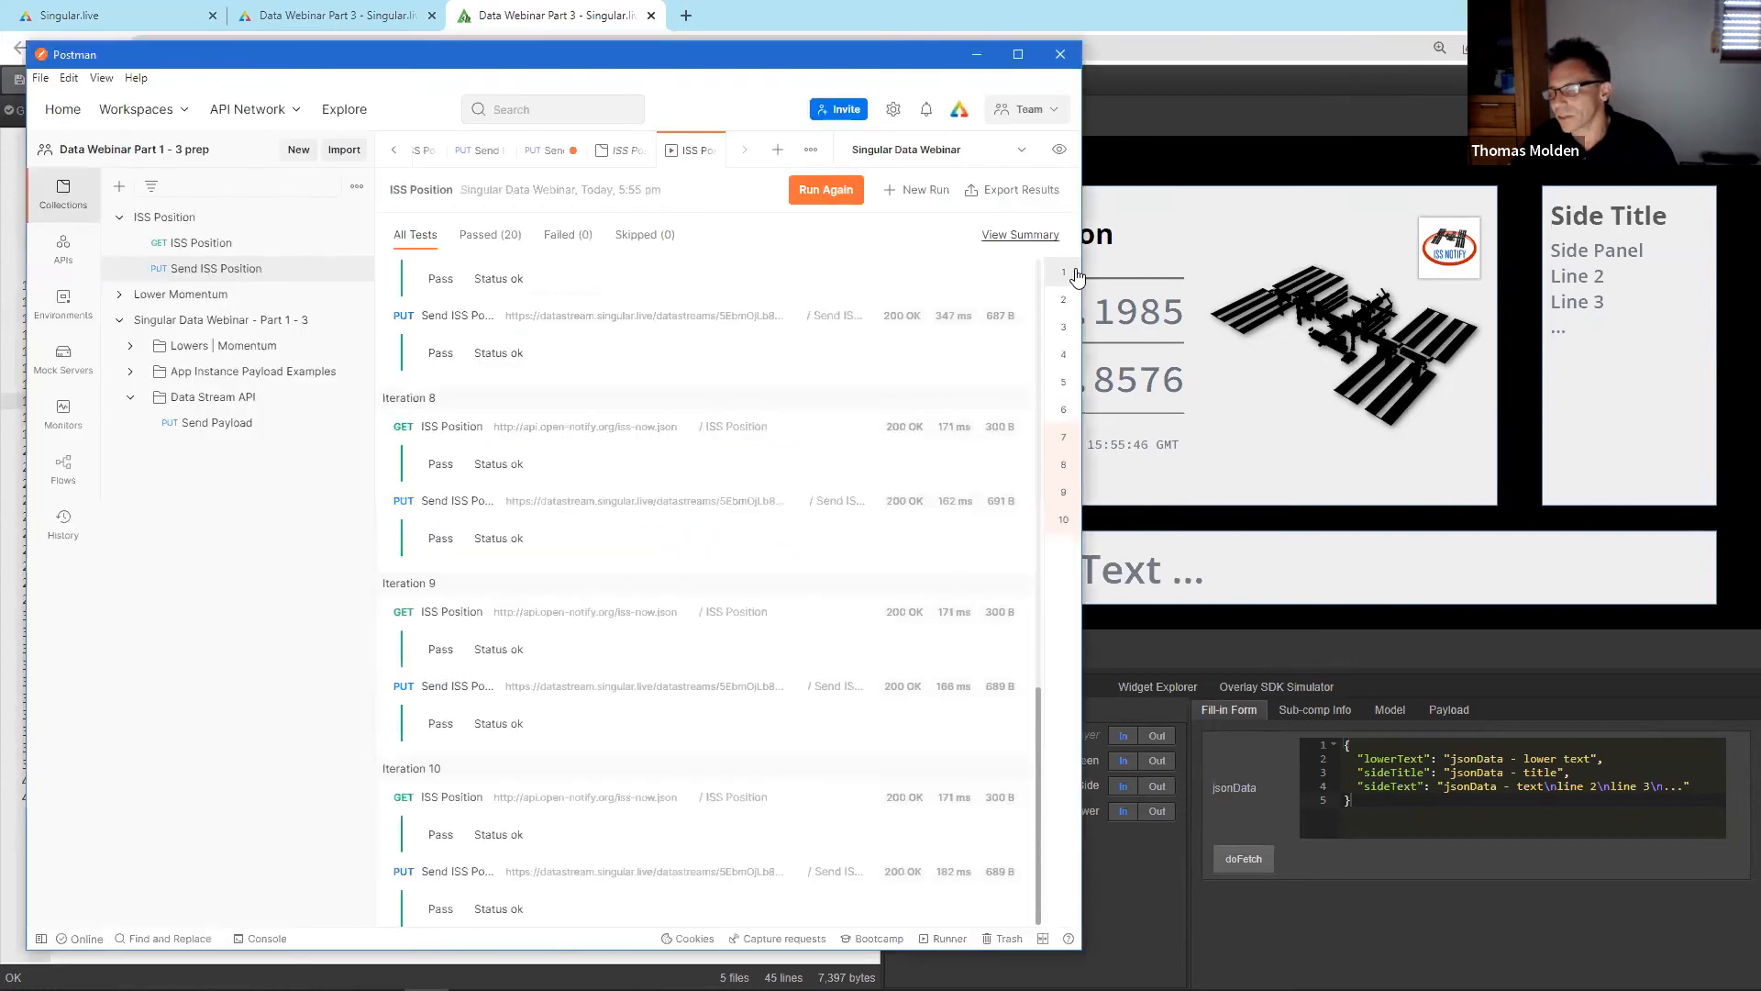
drag(1084, 268, 842, 267)
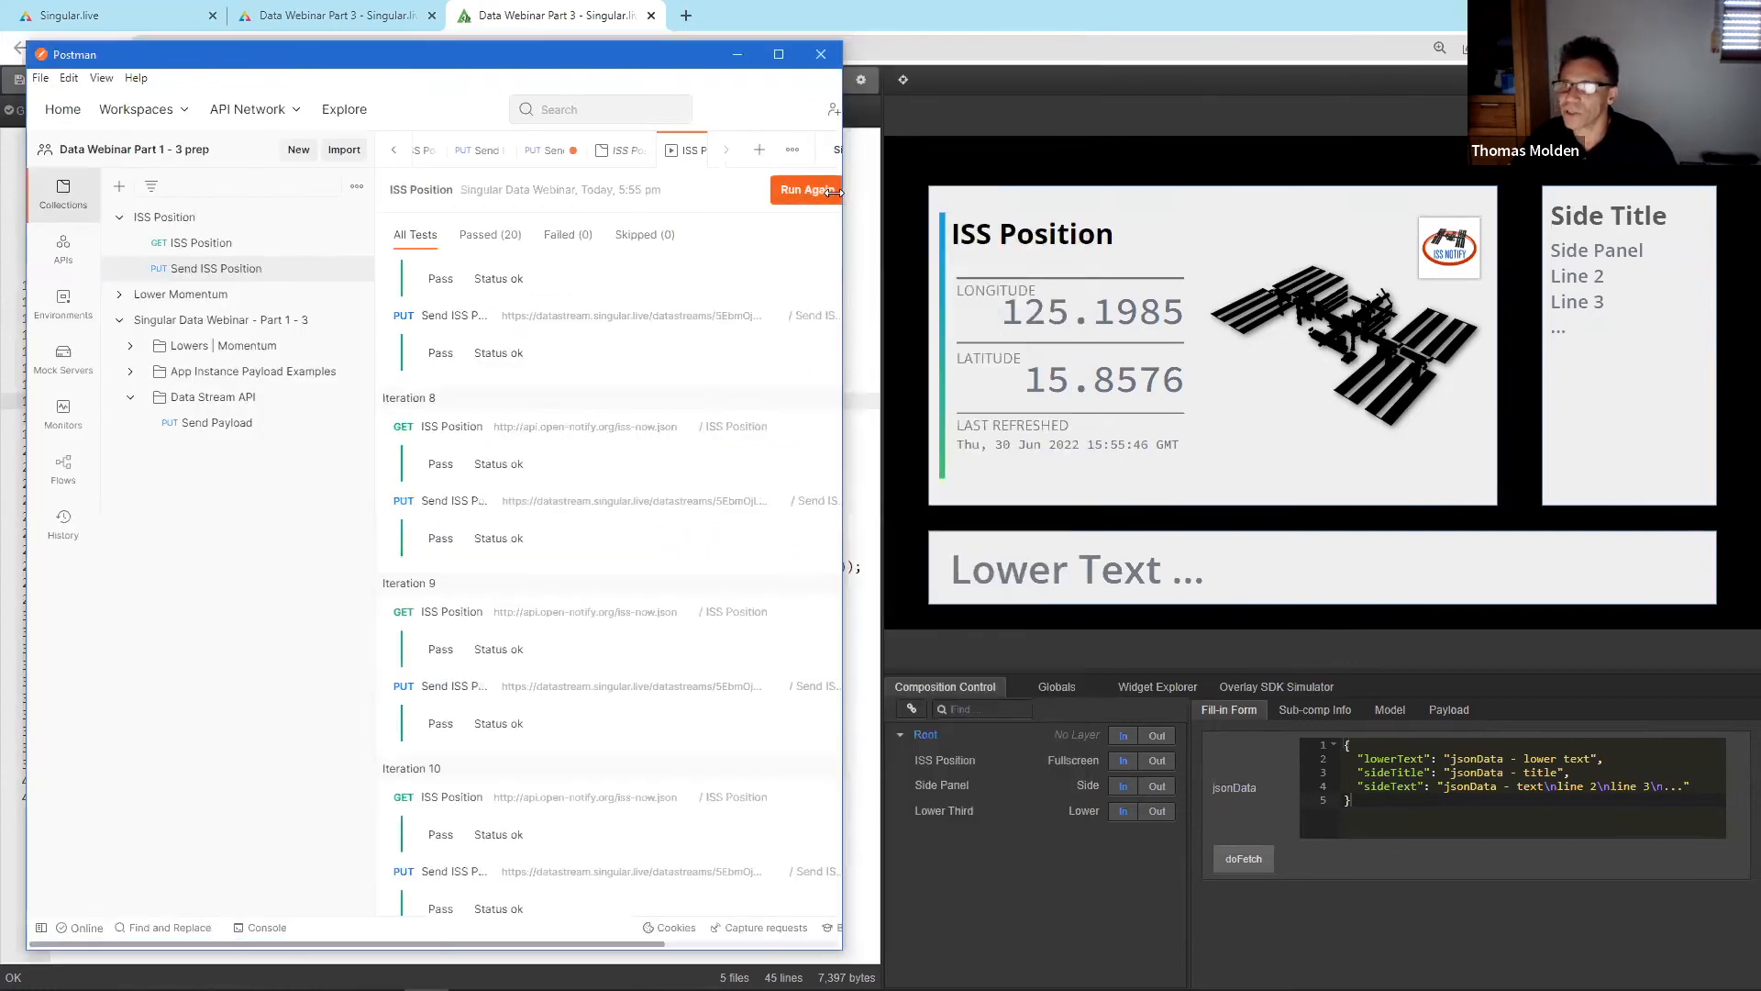
click(798, 190)
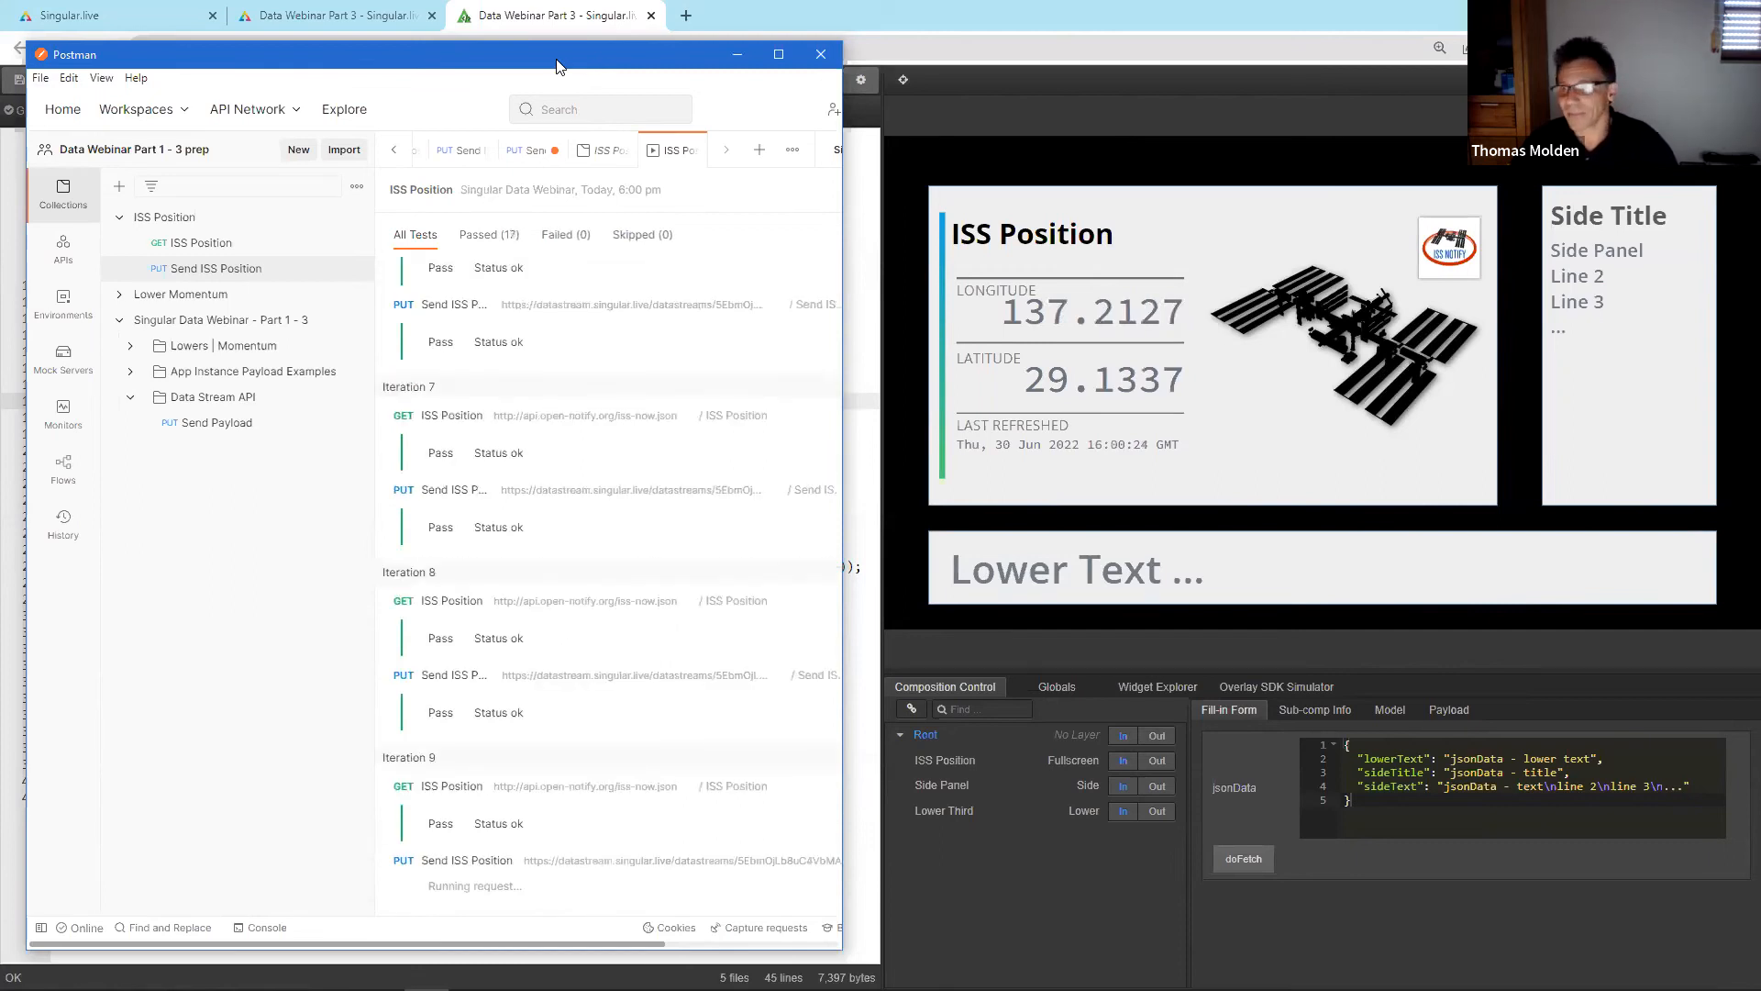
click(558, 19)
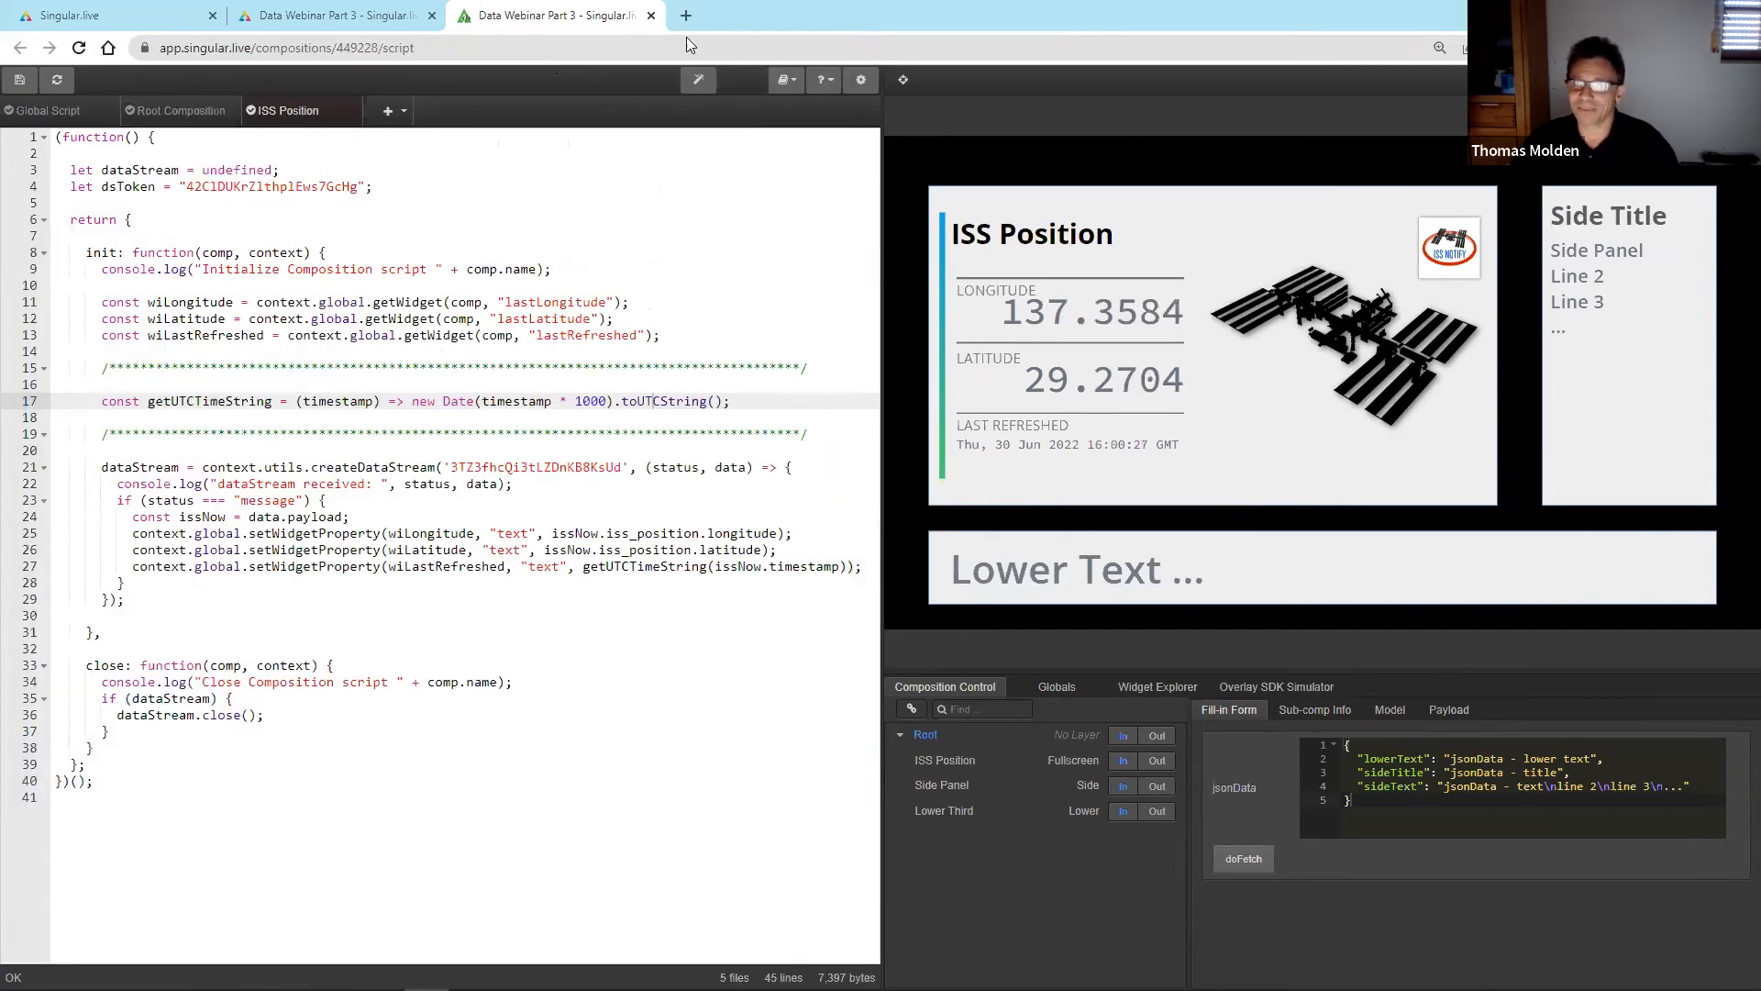
- Close the script editor tab and restore the composition revision "08 - Added subcomposition Lower Flipper"
click(653, 18)
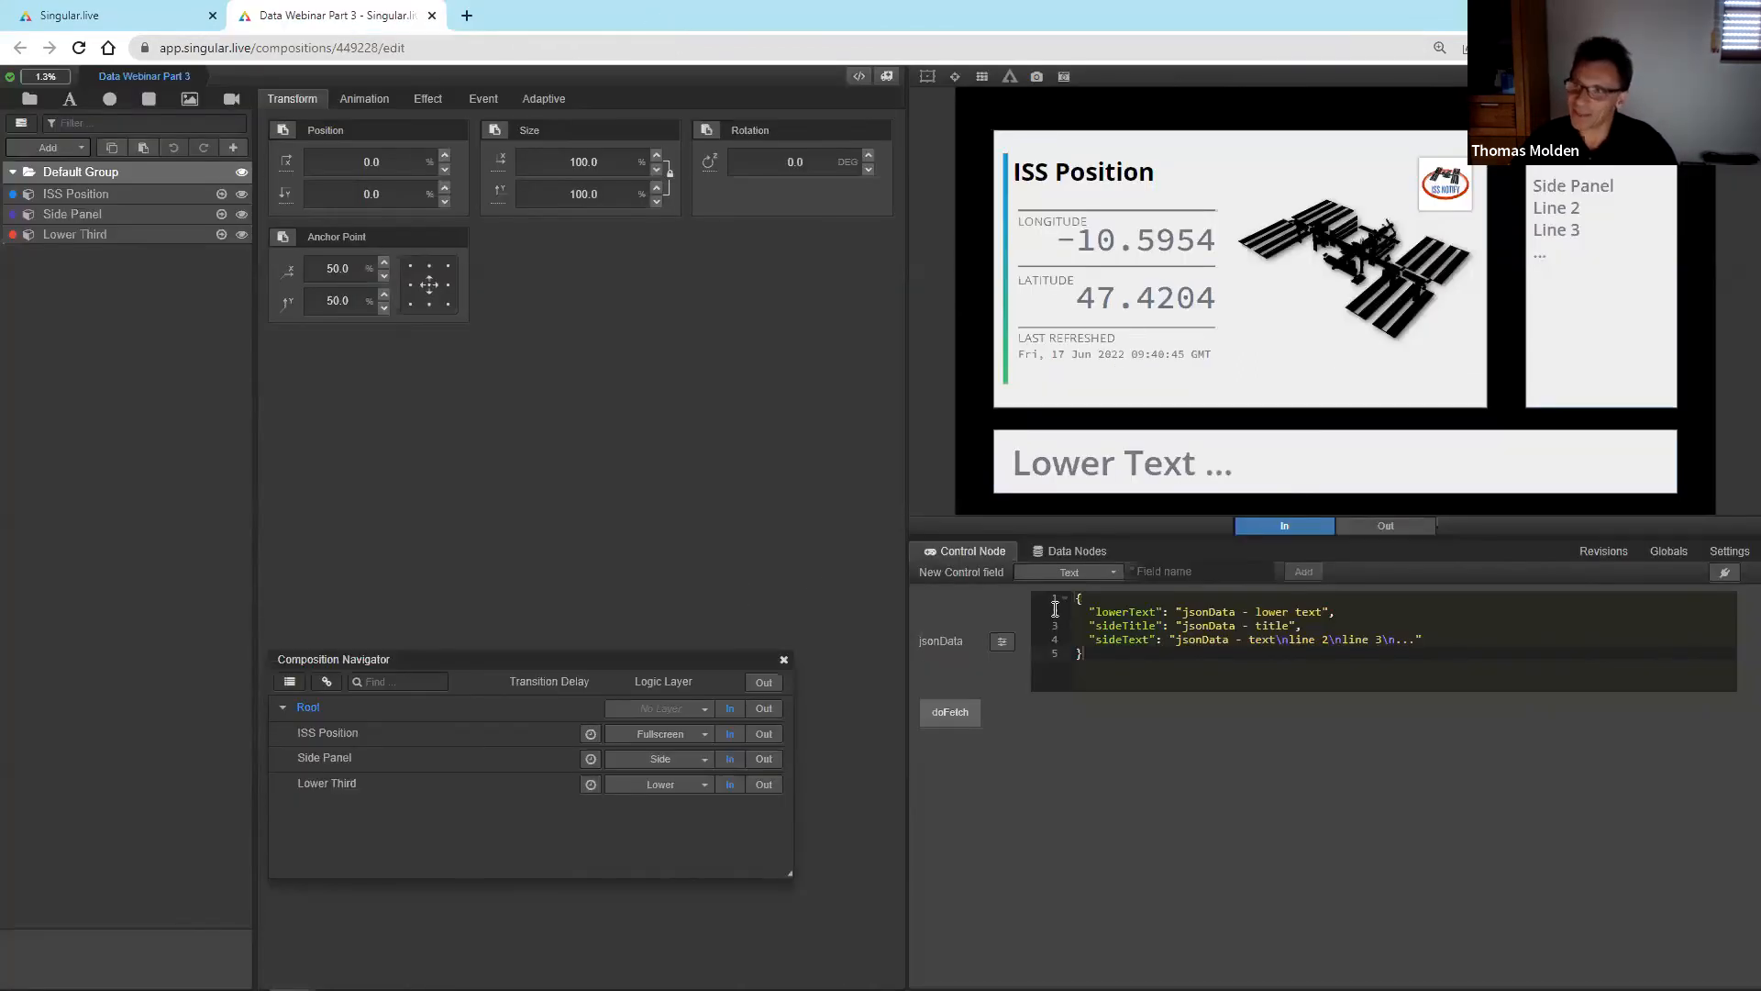
click(1611, 563)
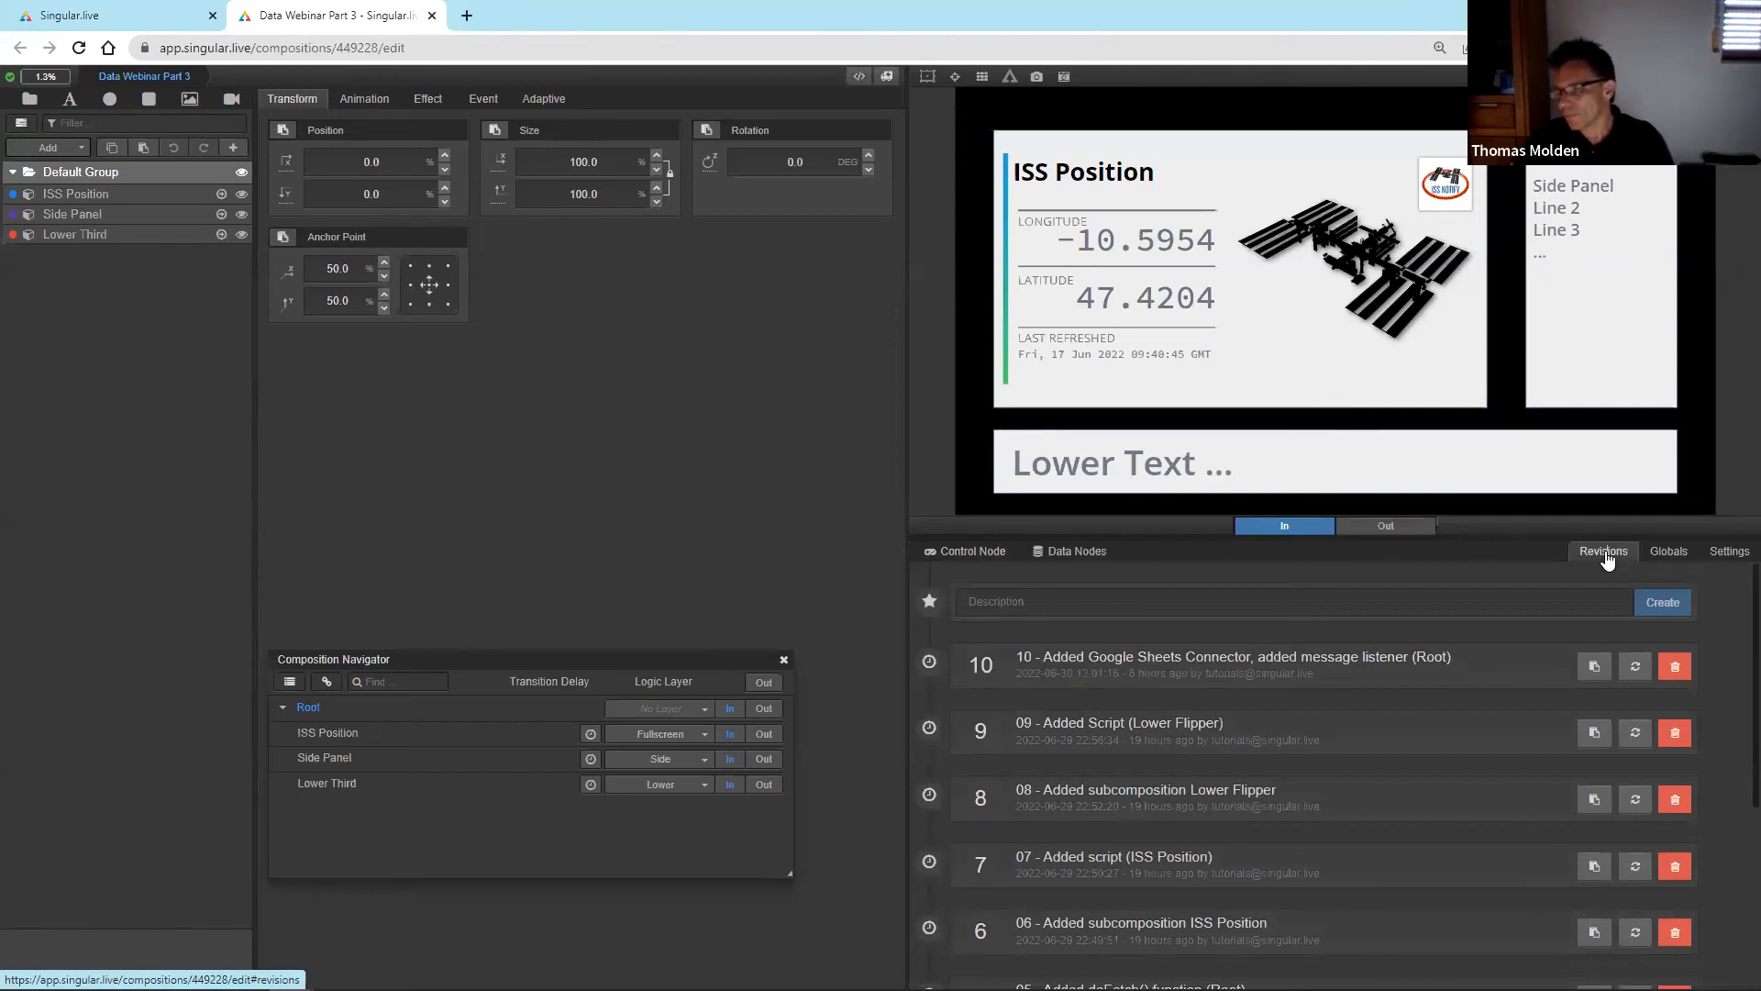
click(1638, 802)
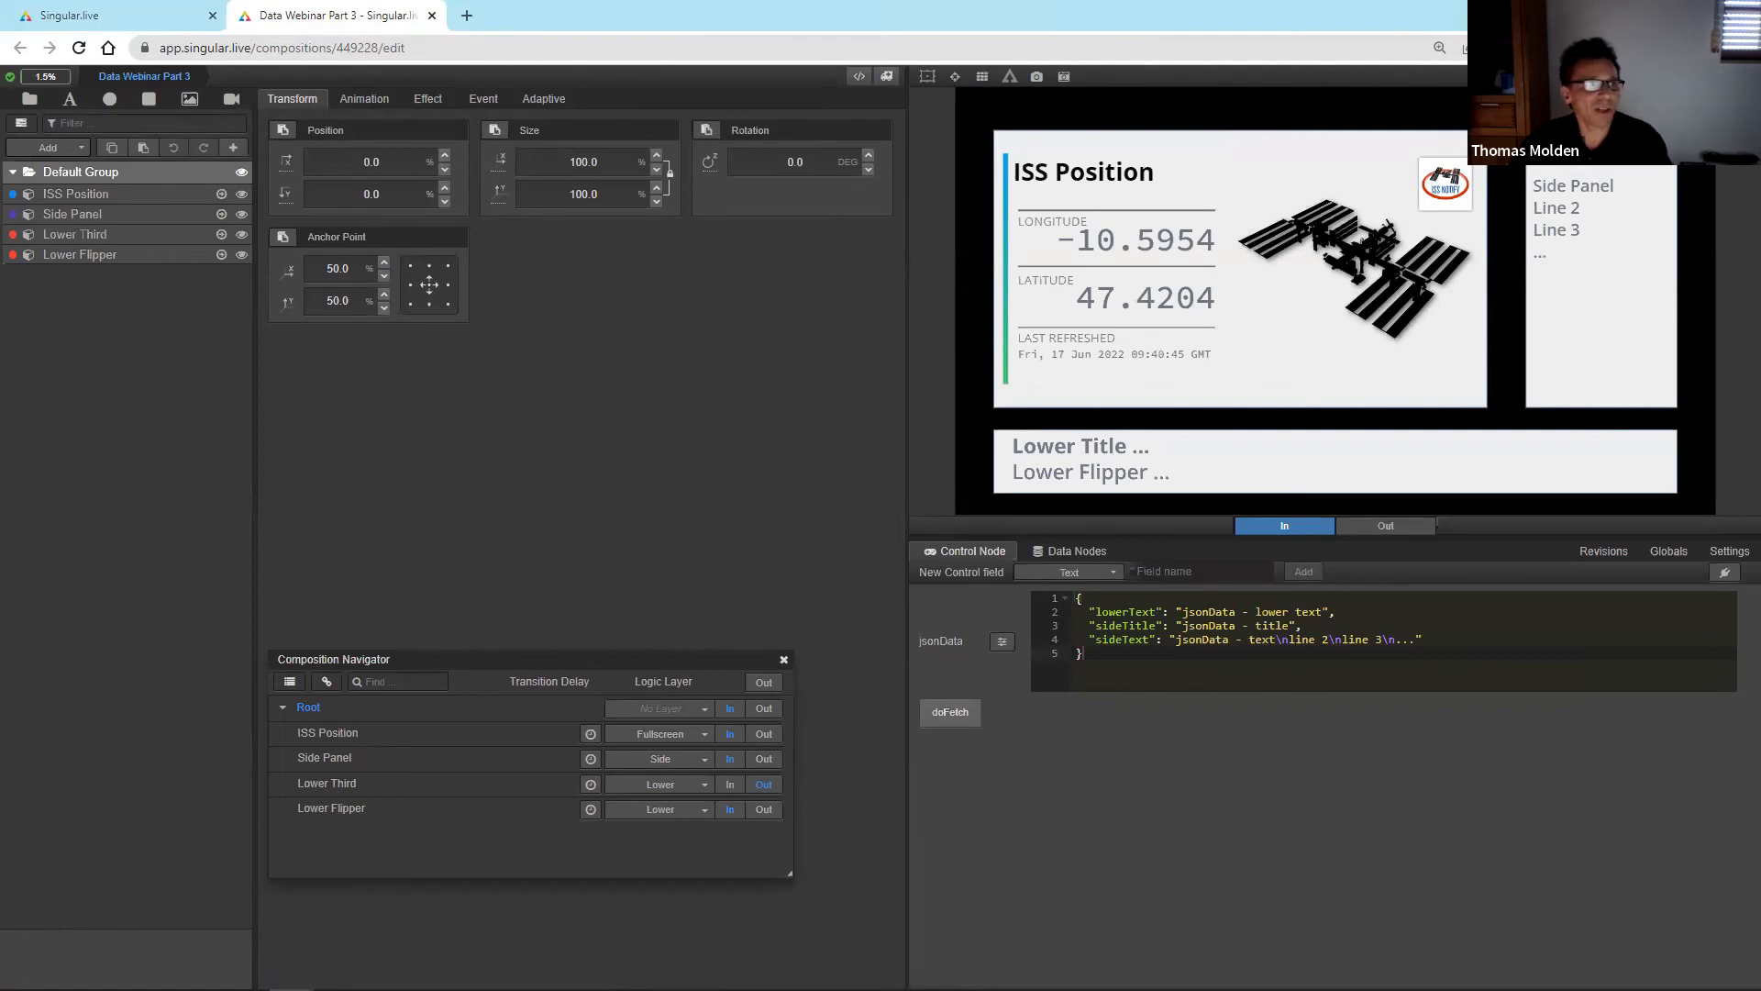
- Switch to the Data Webinar Part 2 spreadsheet, view the IMPORTFEED formula in B6, and set the feed in B2 to Sky News - World News
key(alt+Tab)
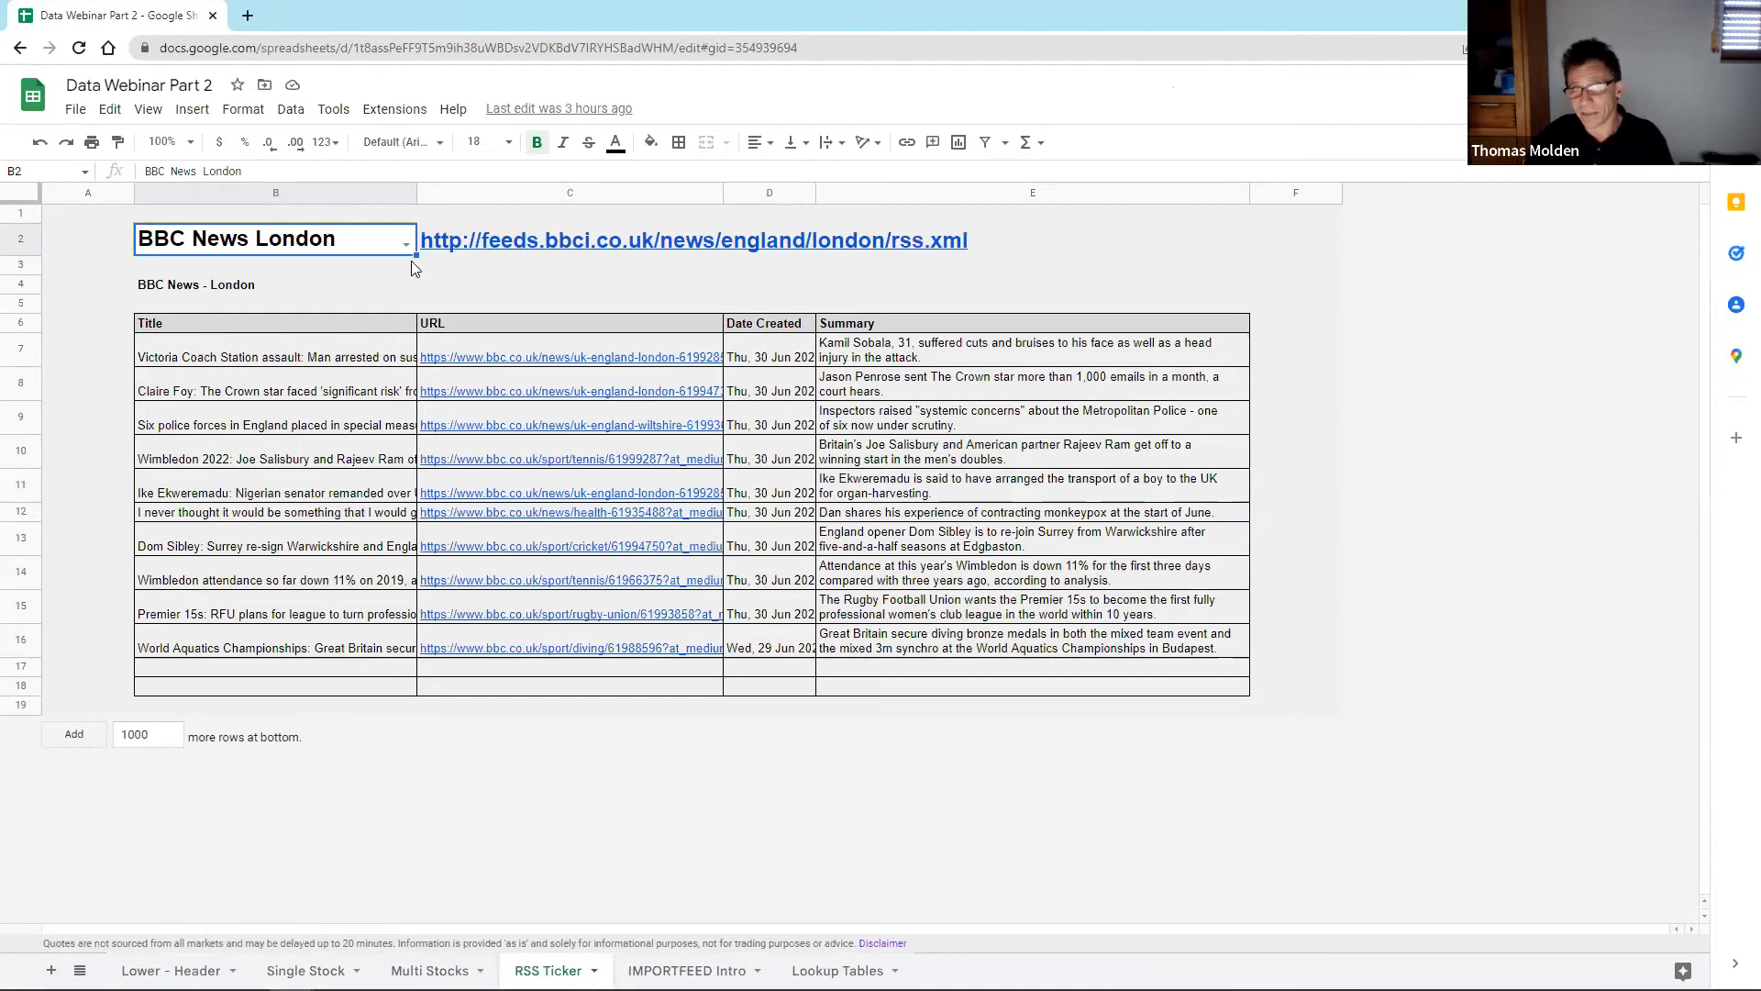
click(291, 329)
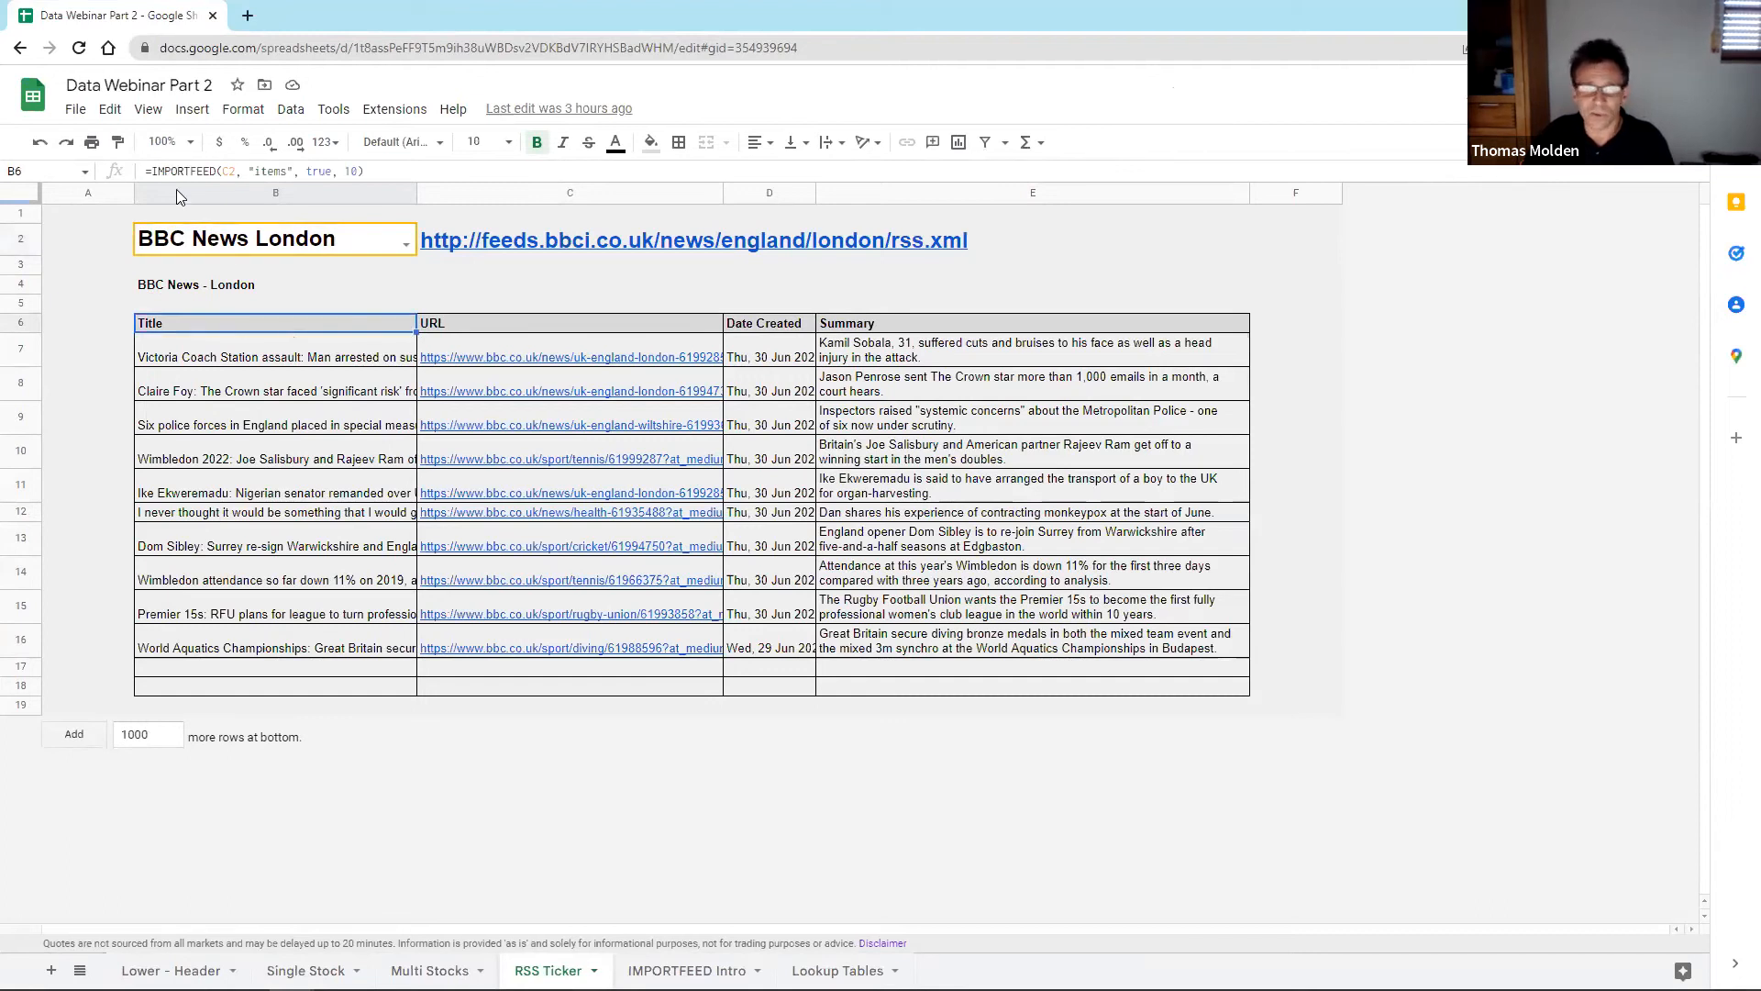
double_click(407, 246)
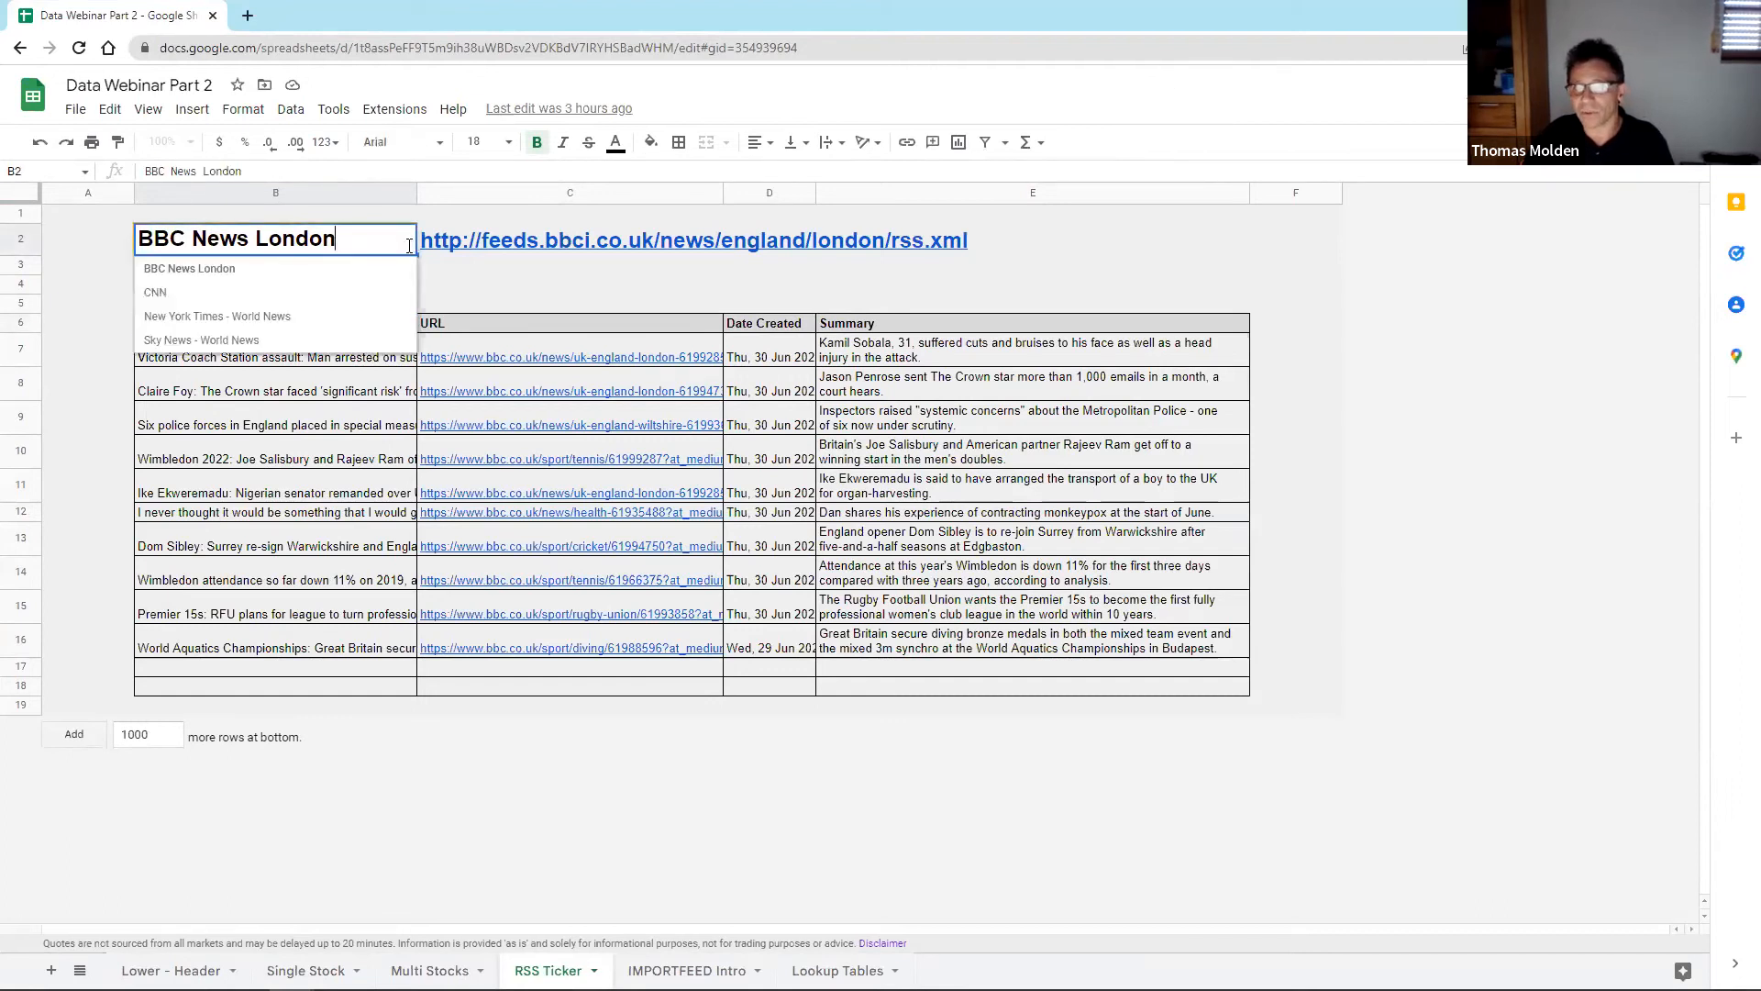
click(266, 340)
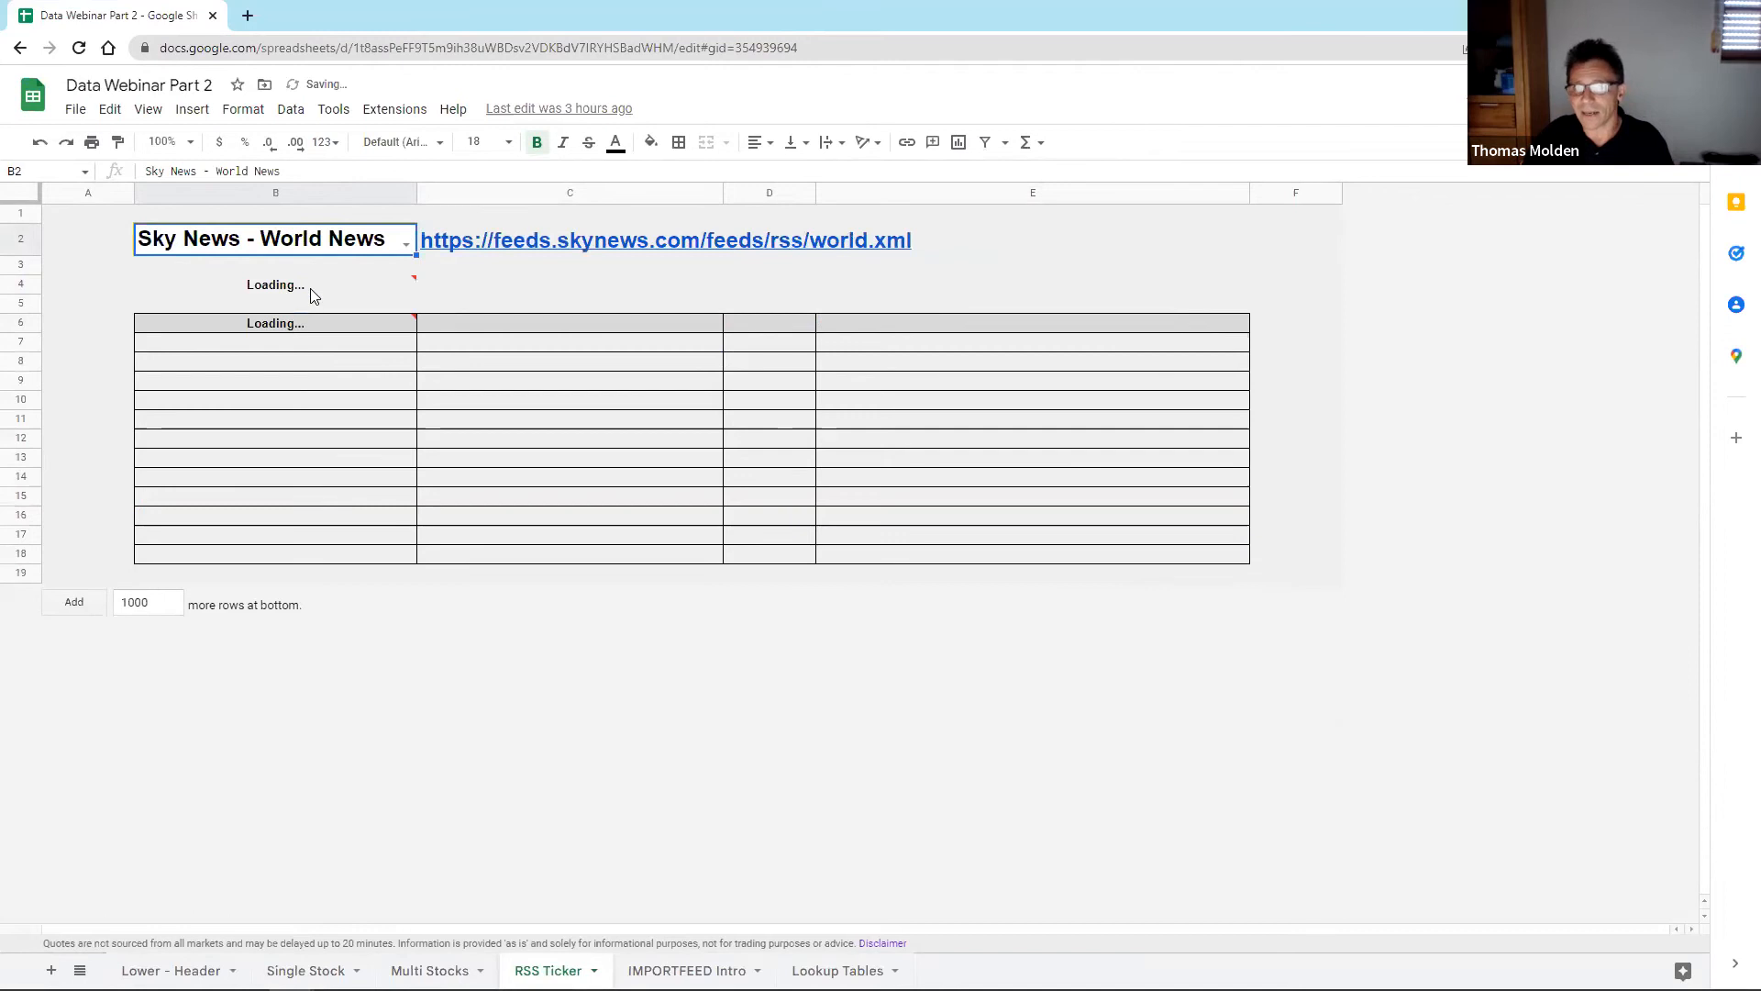
- Set the feed in B2 back to BBC News London, view B6's IMPORTFEED formula again, and return to the Singular composition
click(406, 245)
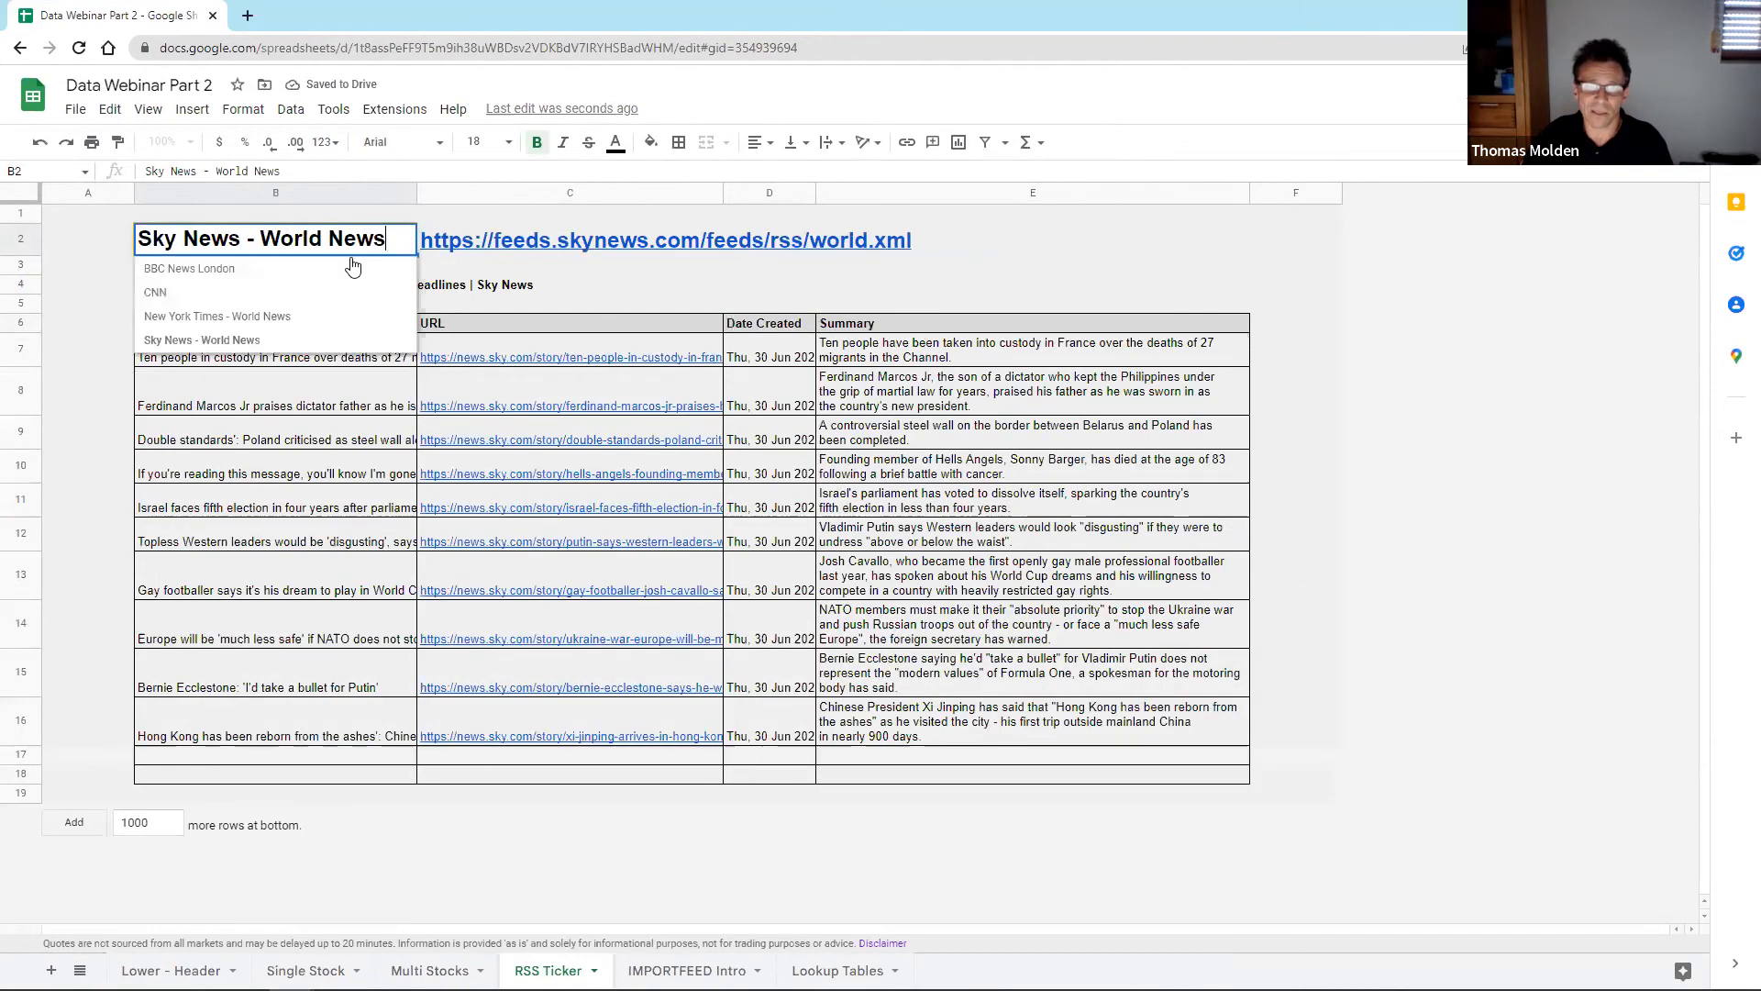
click(353, 268)
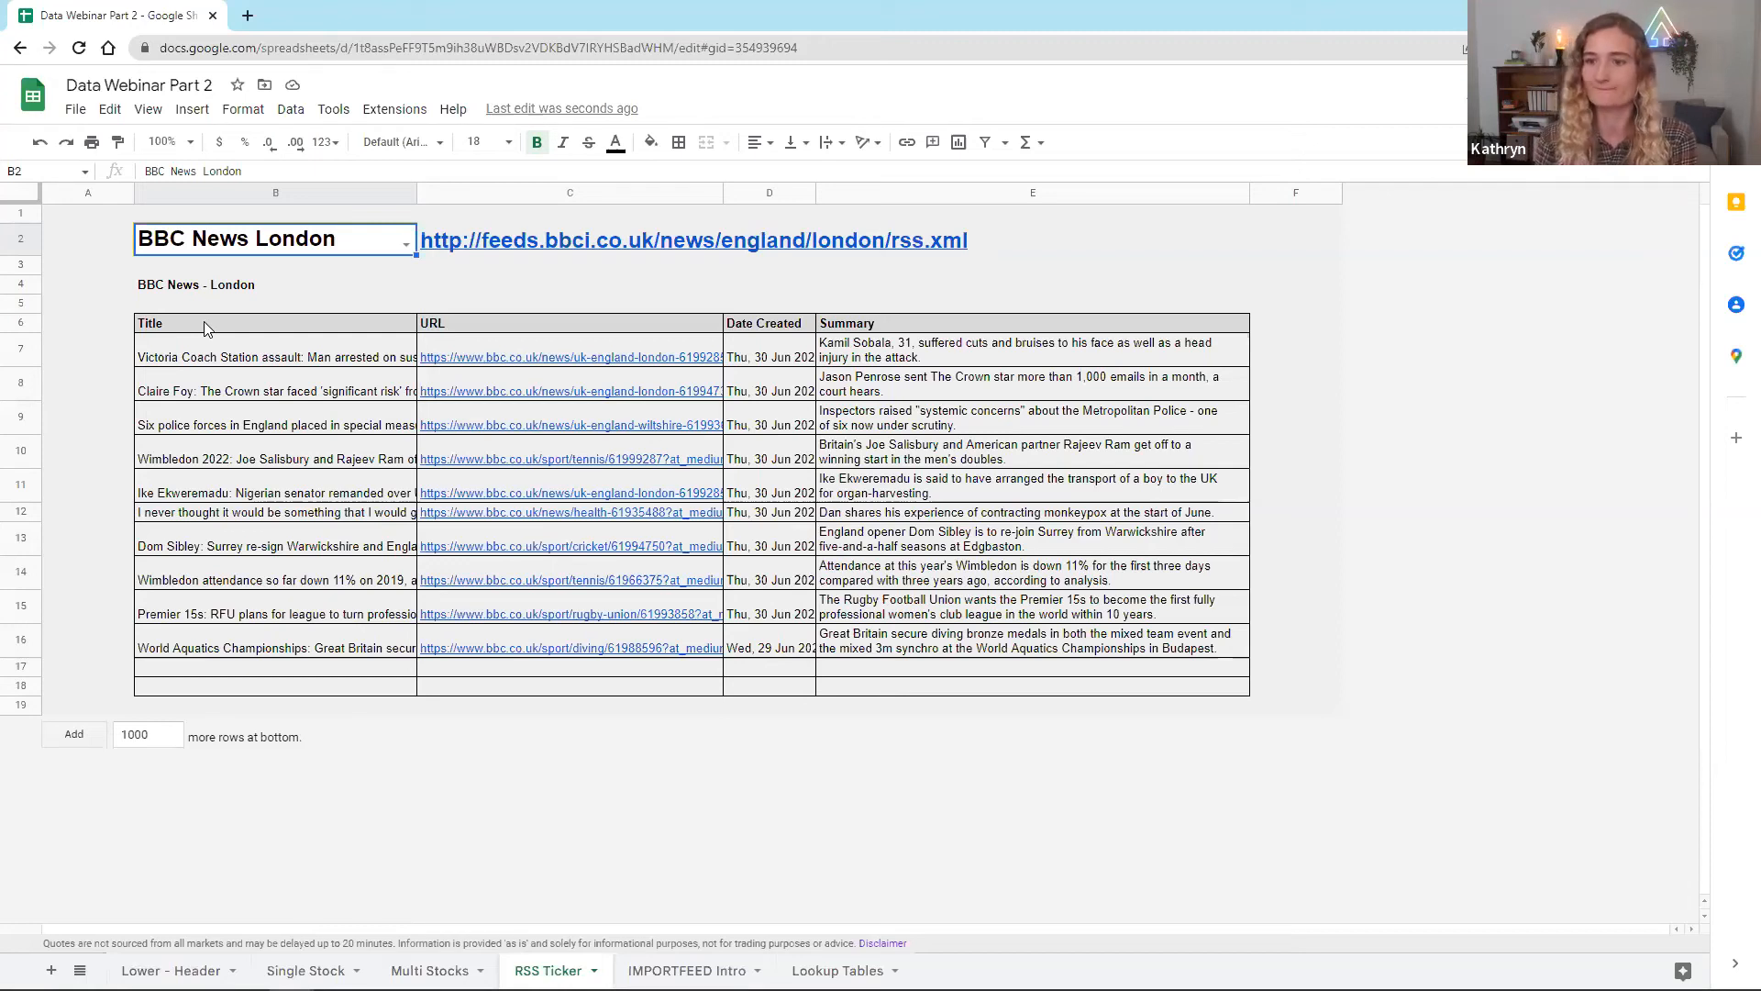
click(204, 326)
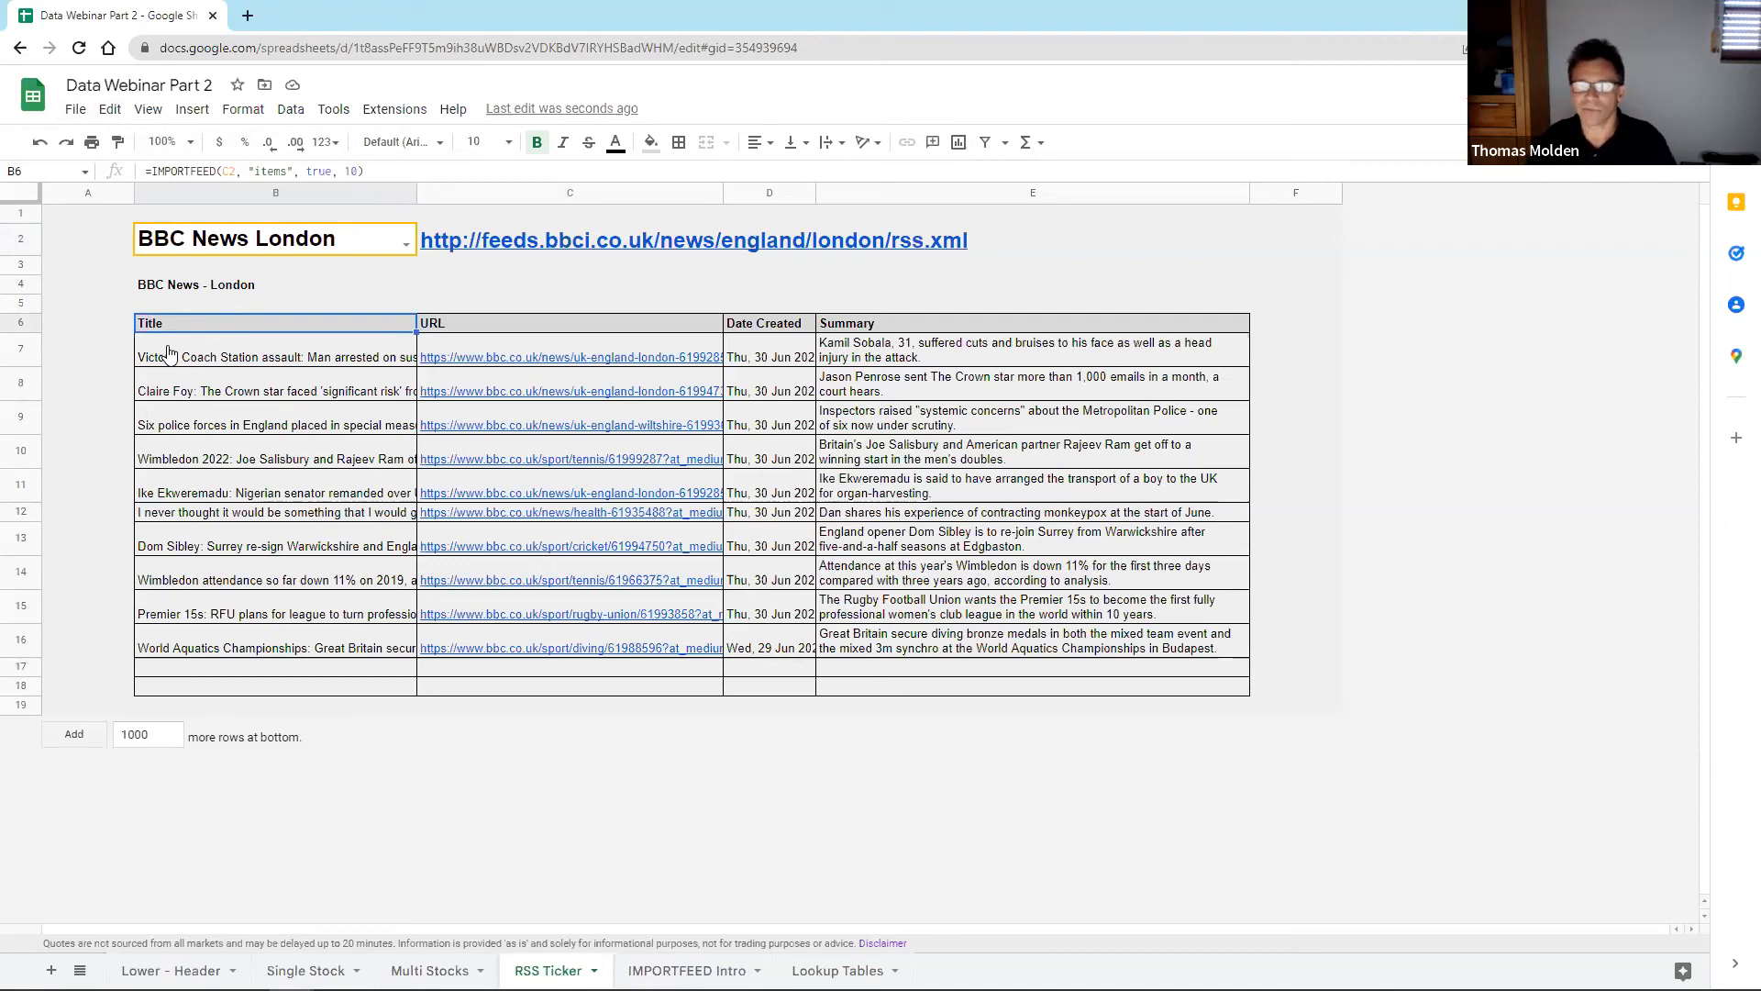
double_click(455, 19)
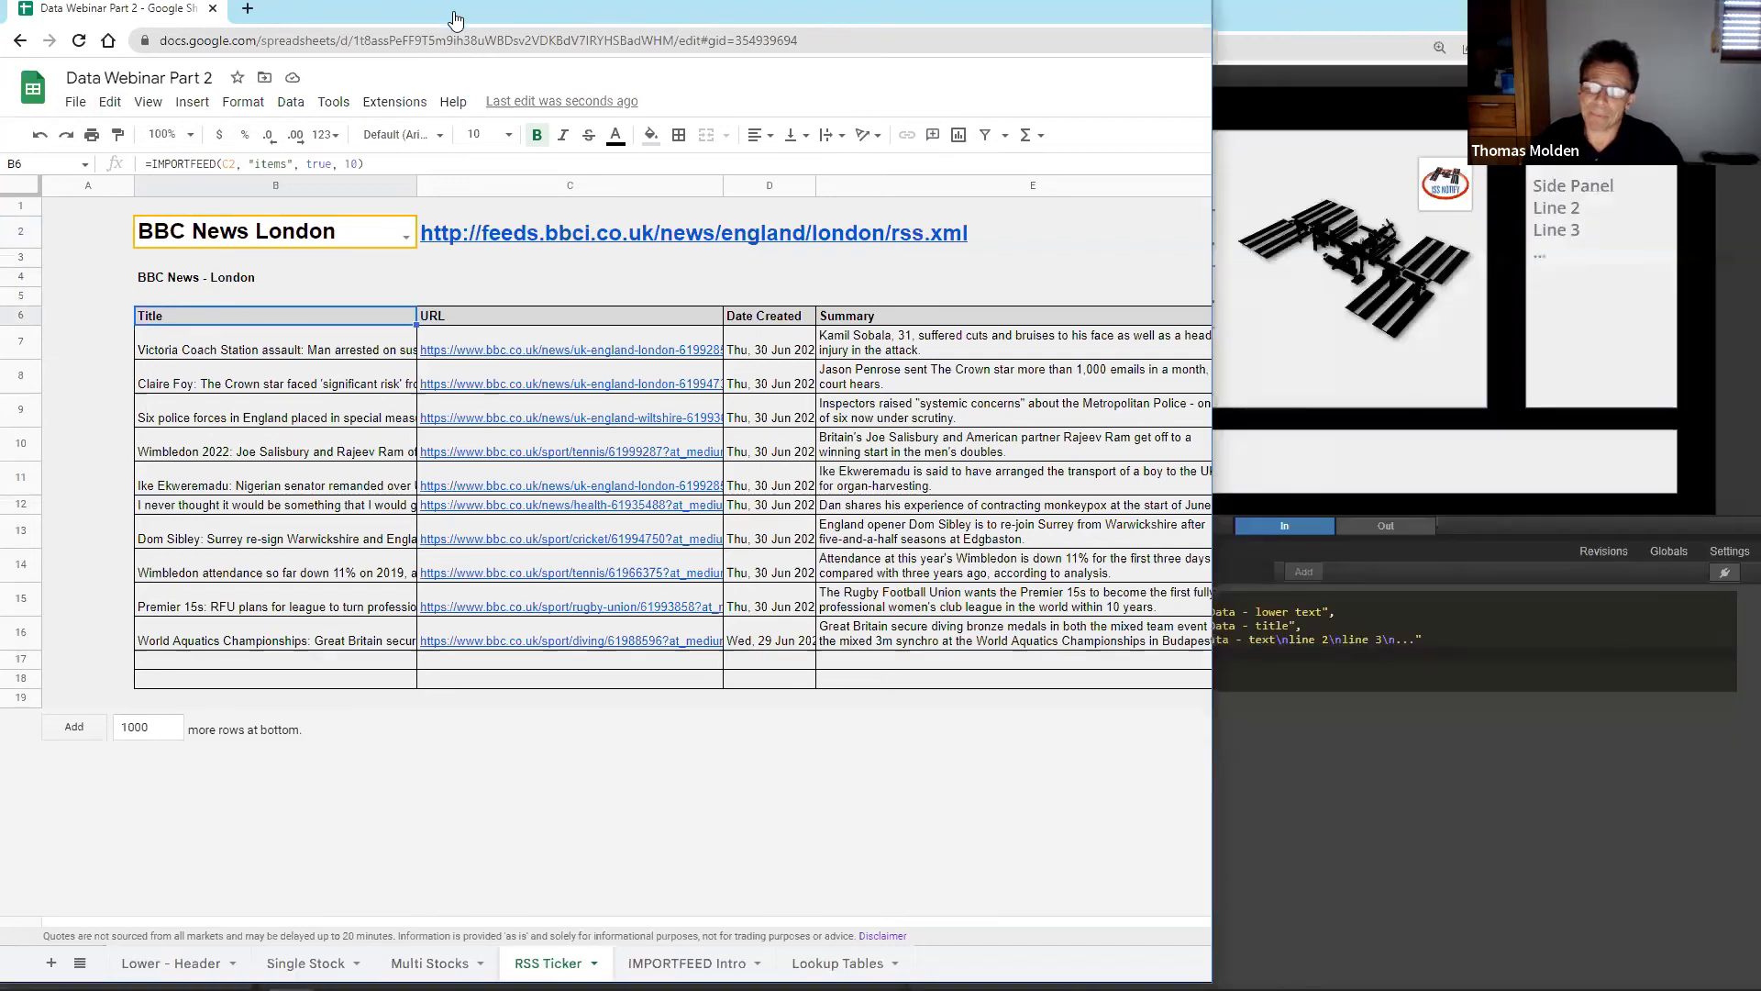
drag(457, 20, 457, 0)
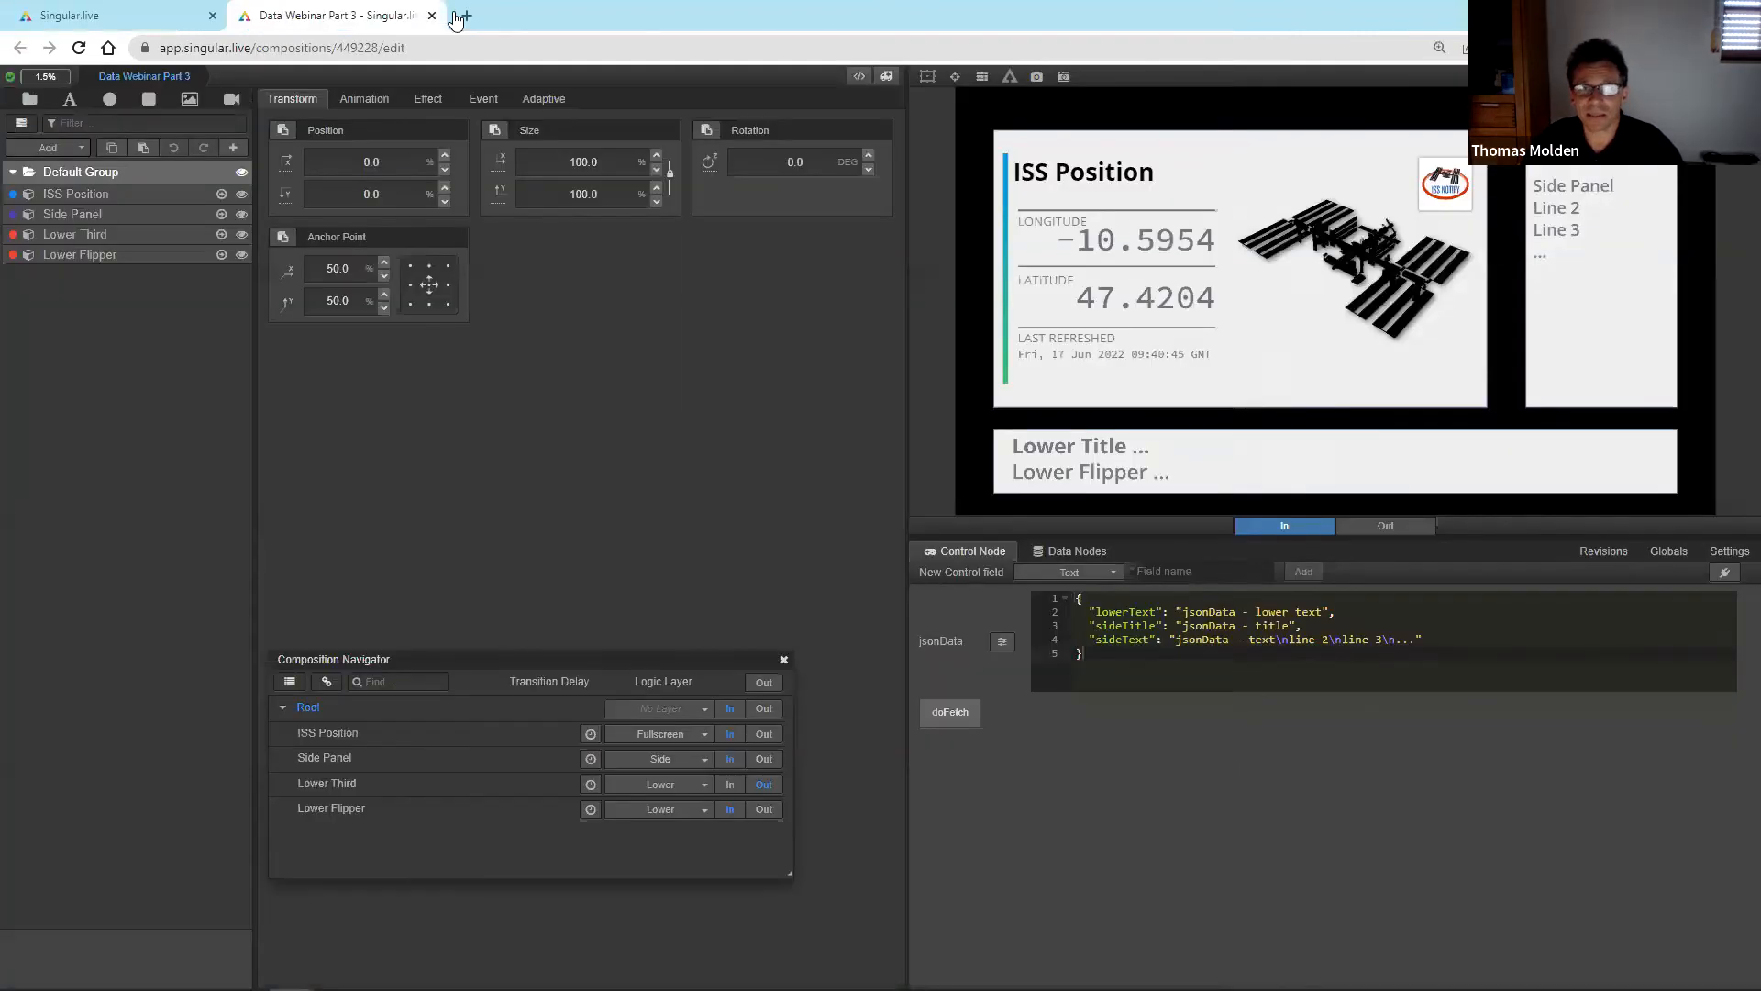
- Add a new group to the composition's widget tree and name it Google Sheet Connector
click(30, 99)
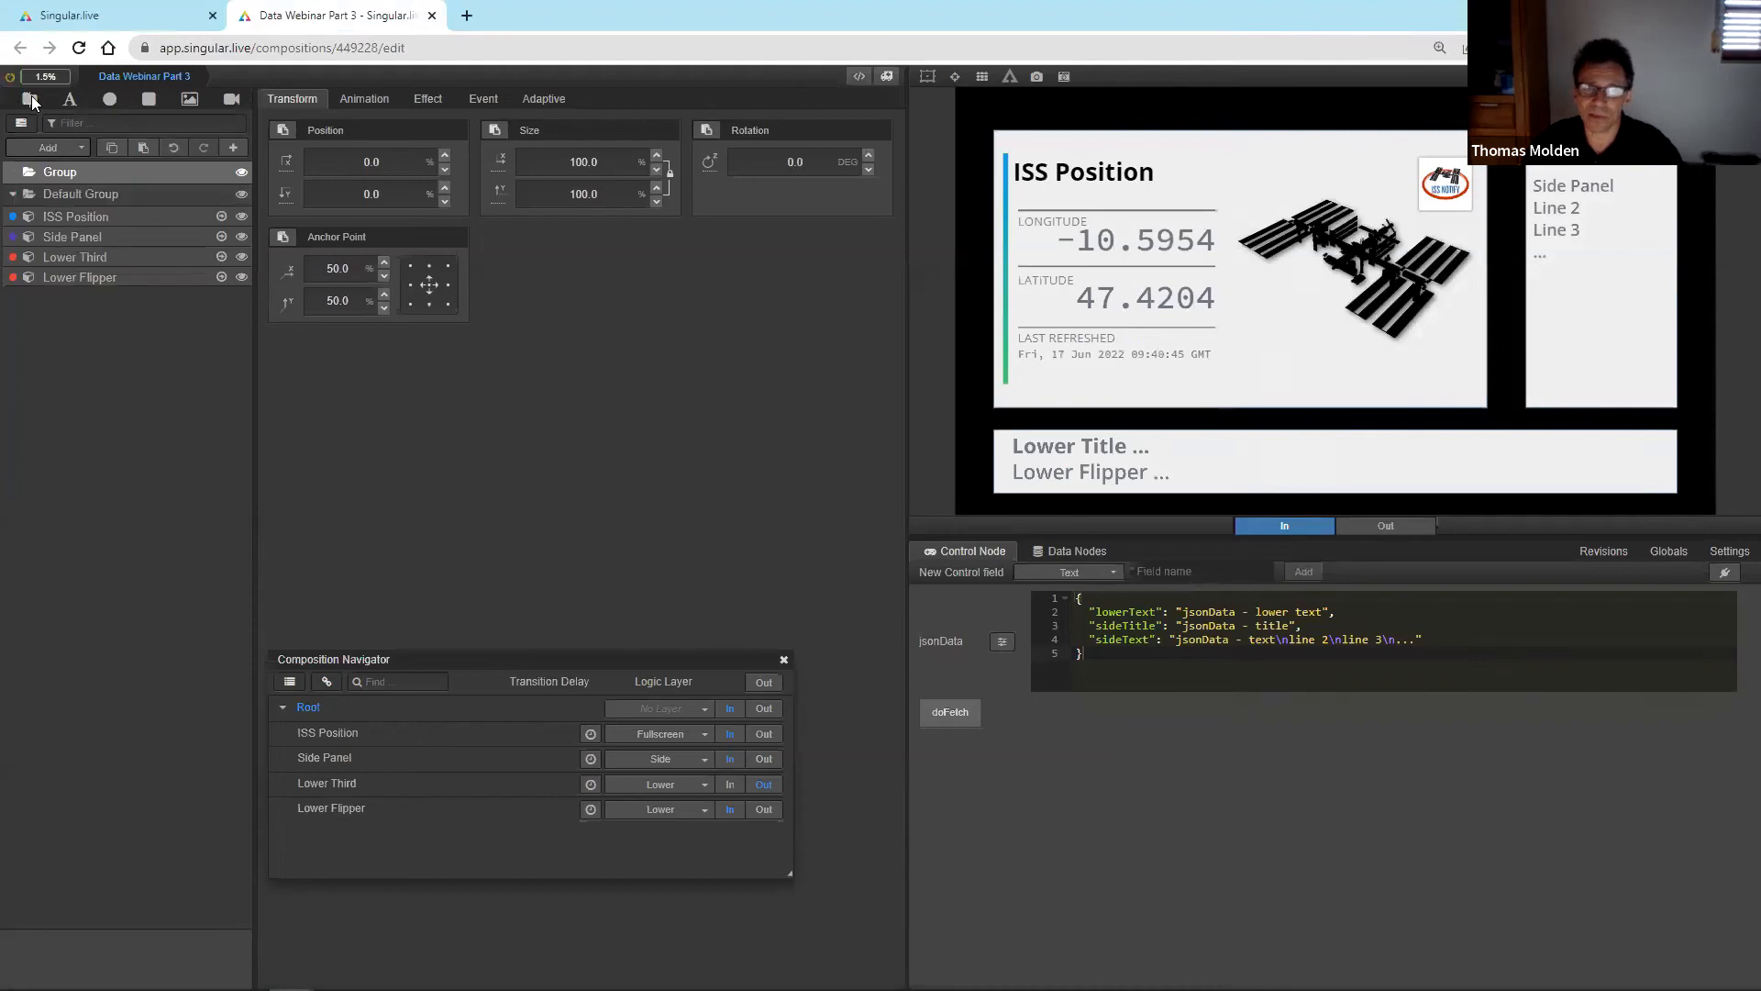
double_click(142, 170)
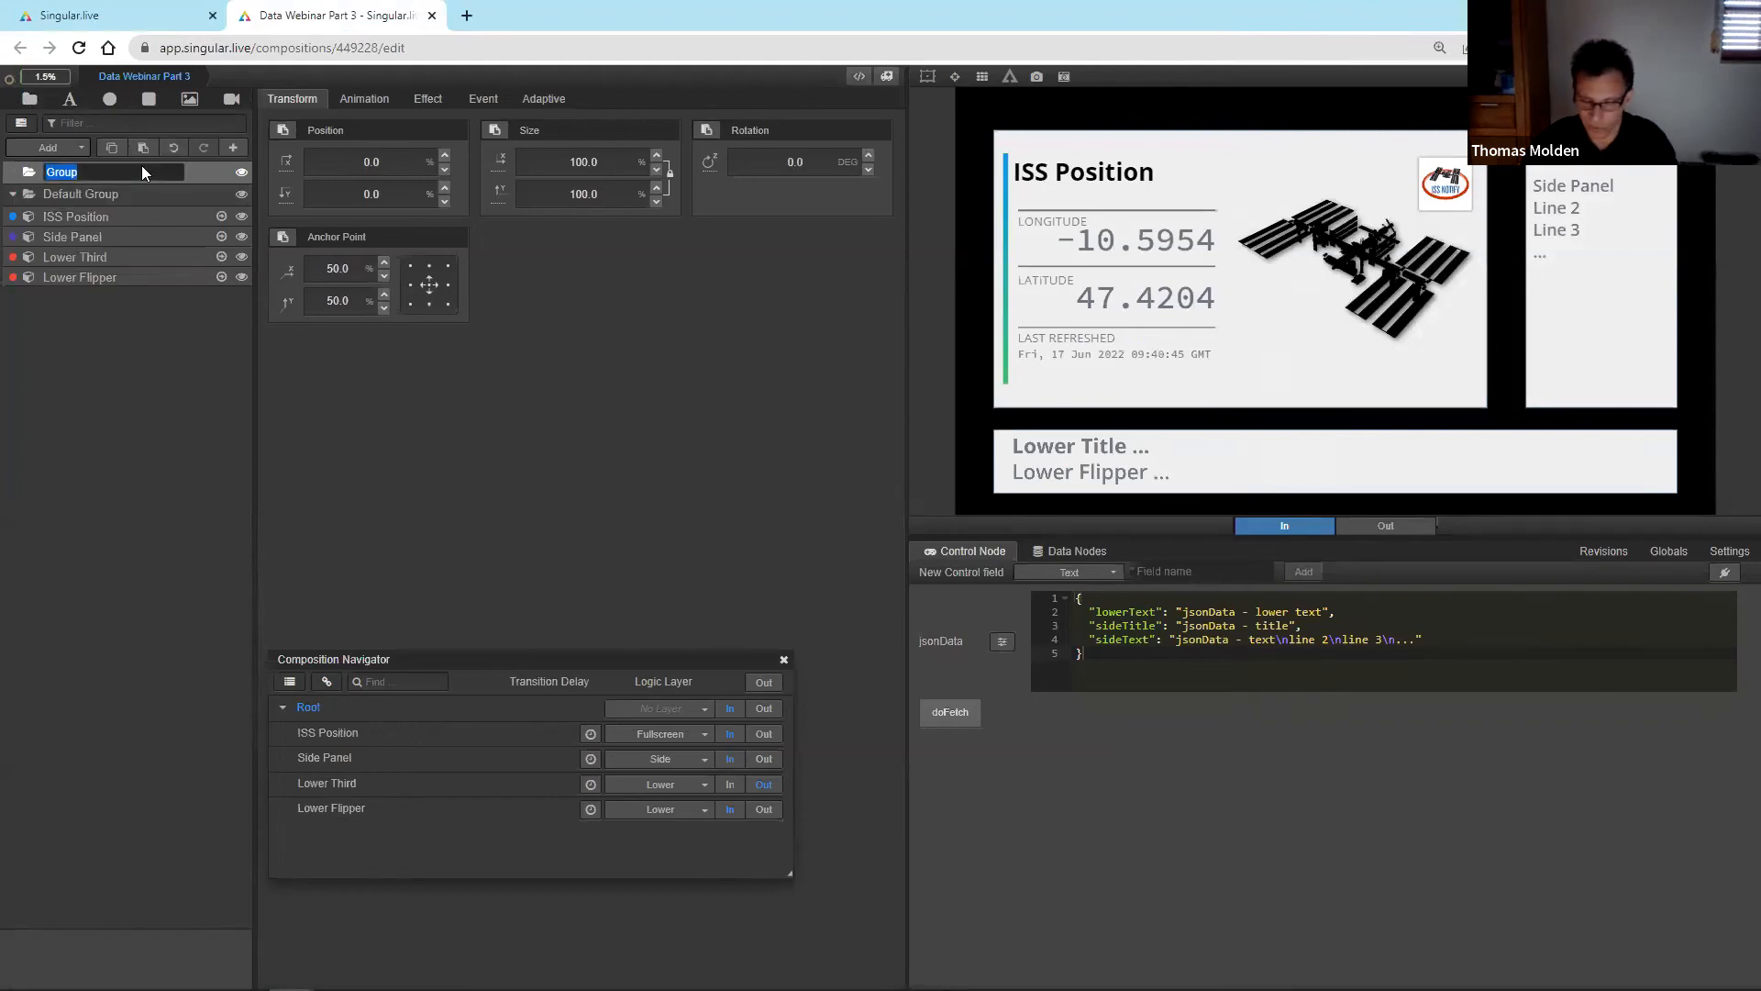
text(Google Sheet Connecv)
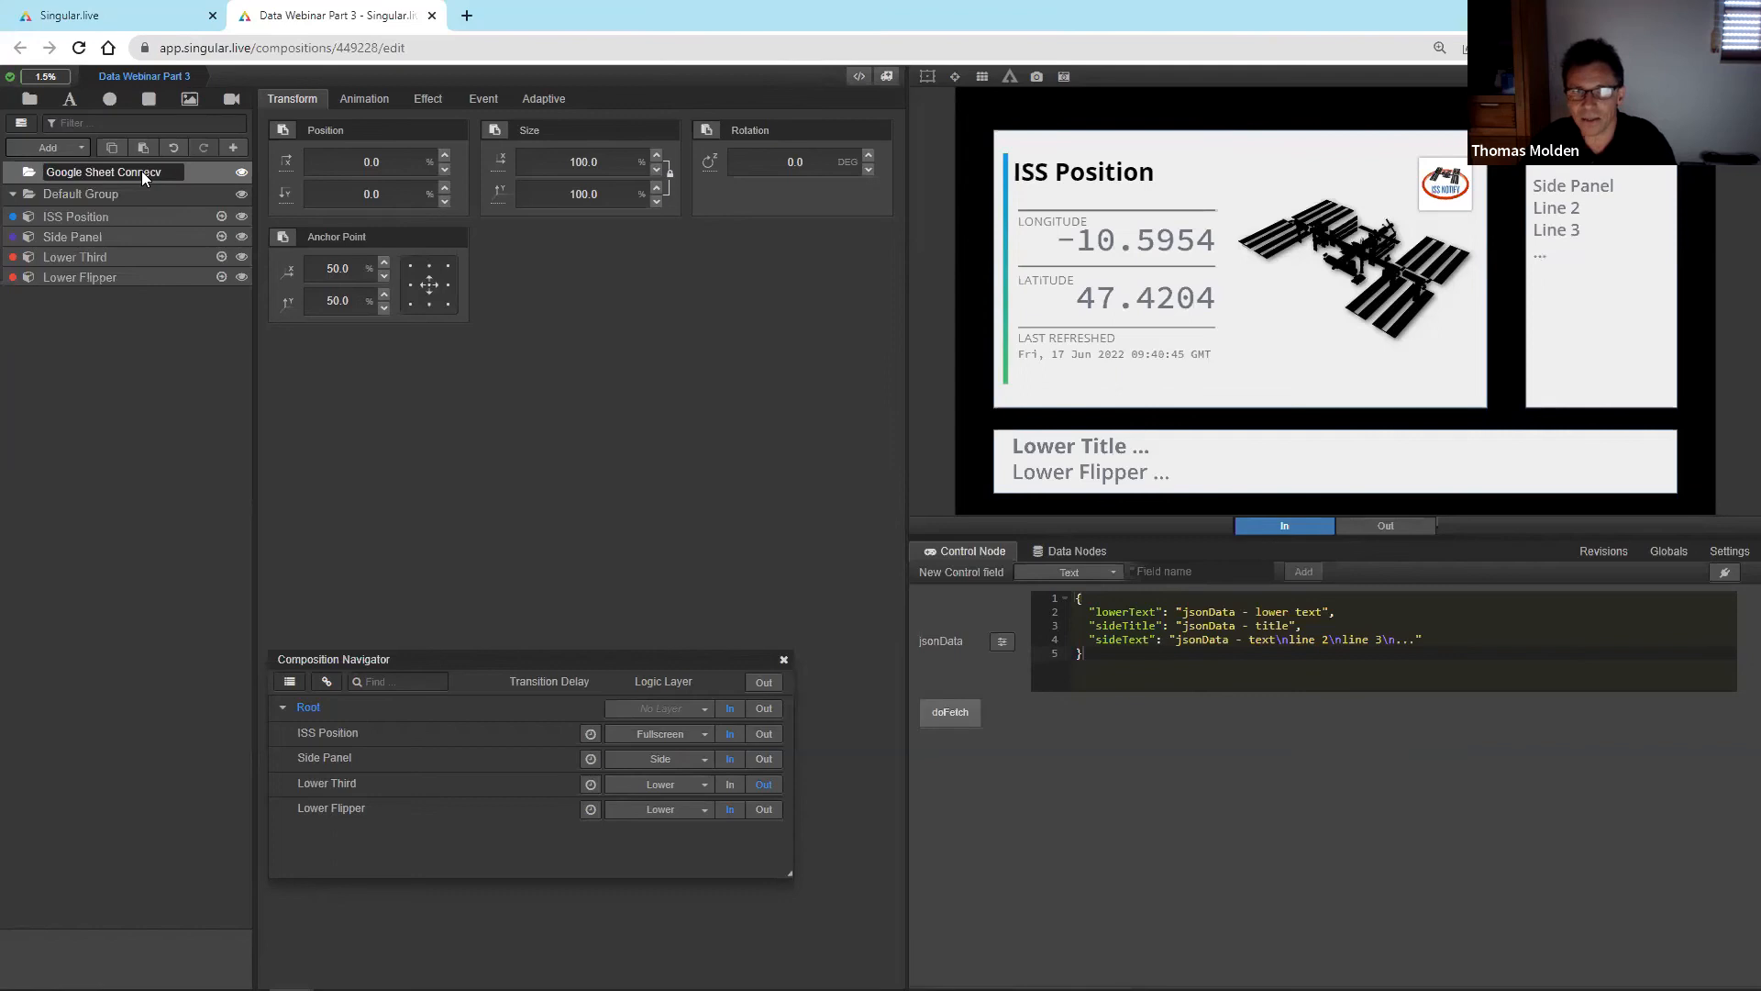
text(r)
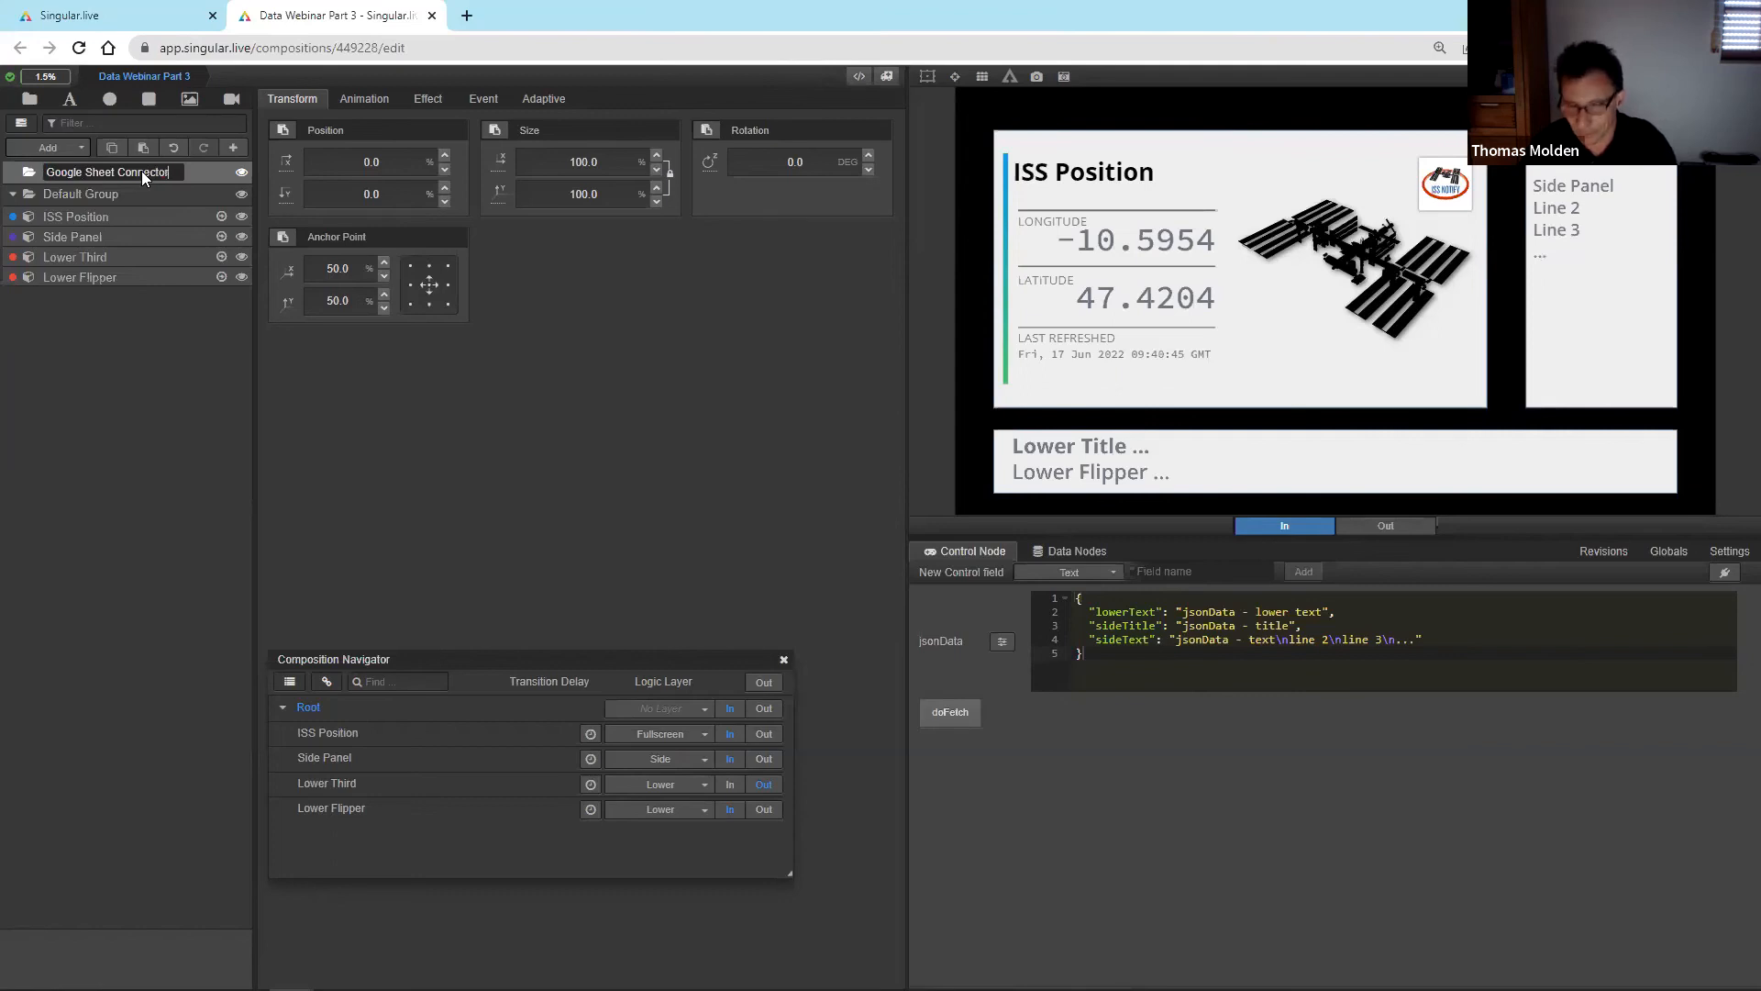
- Add a Google Sheets widget to the Google Sheet Connector group and set its version to 8 (development)
click(41, 149)
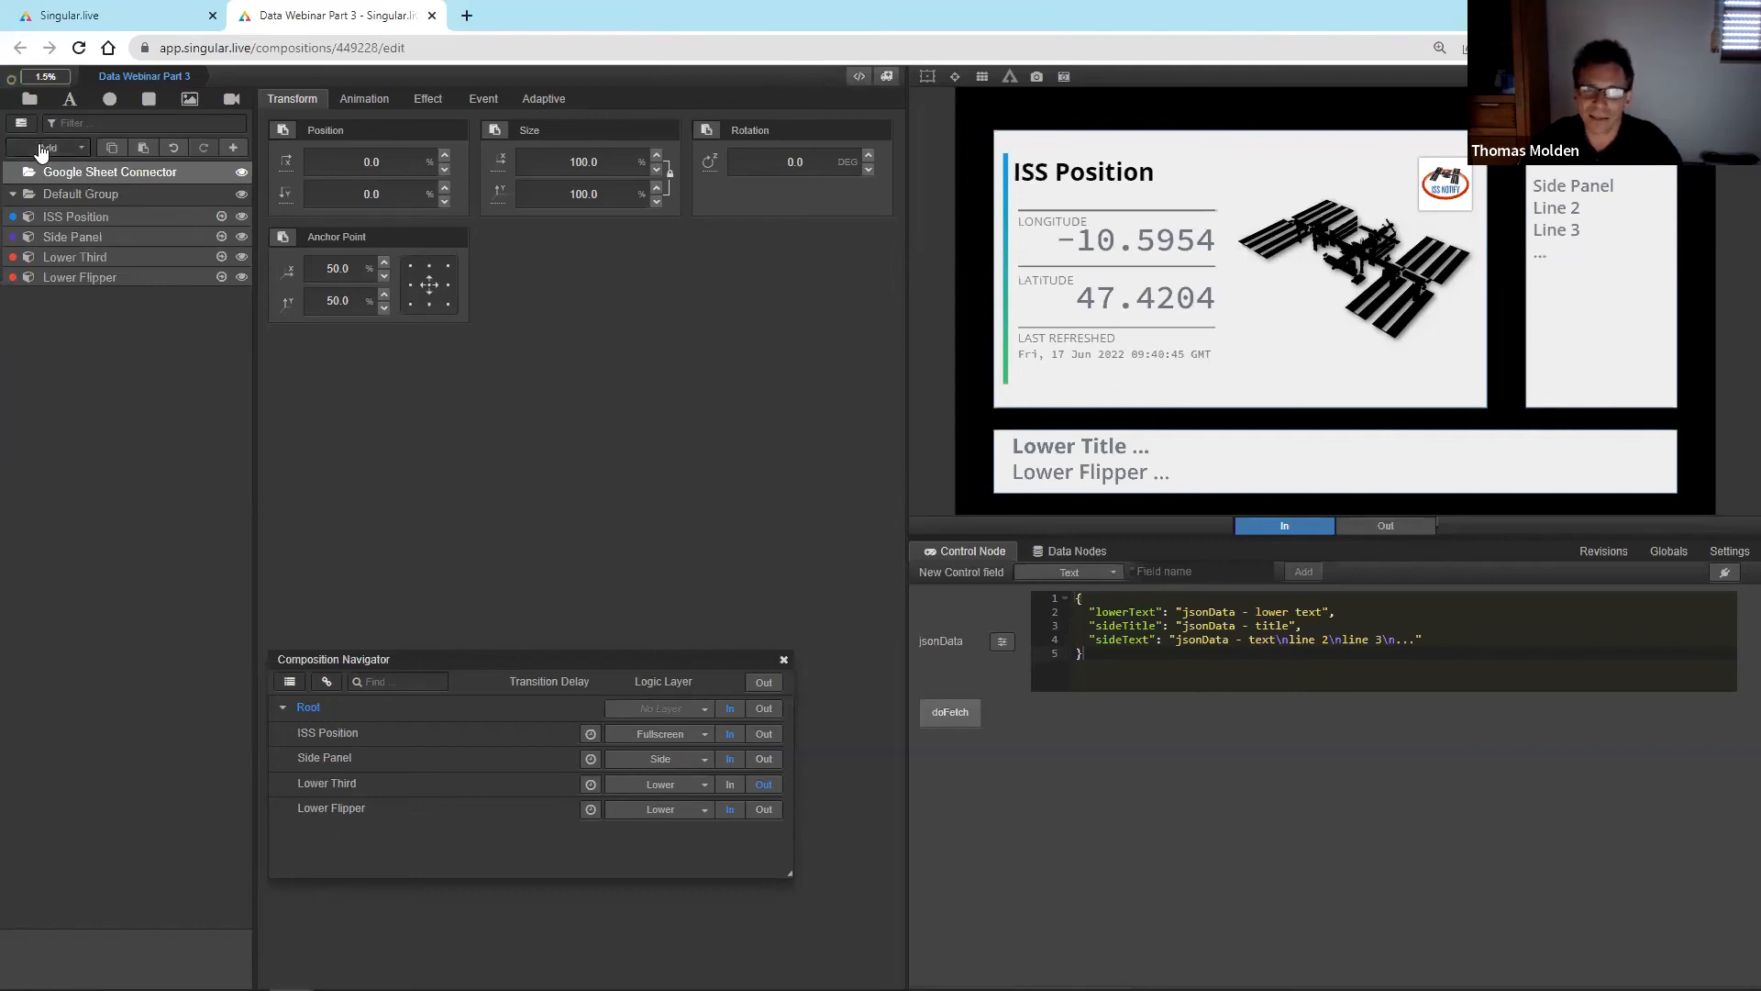
click(46, 193)
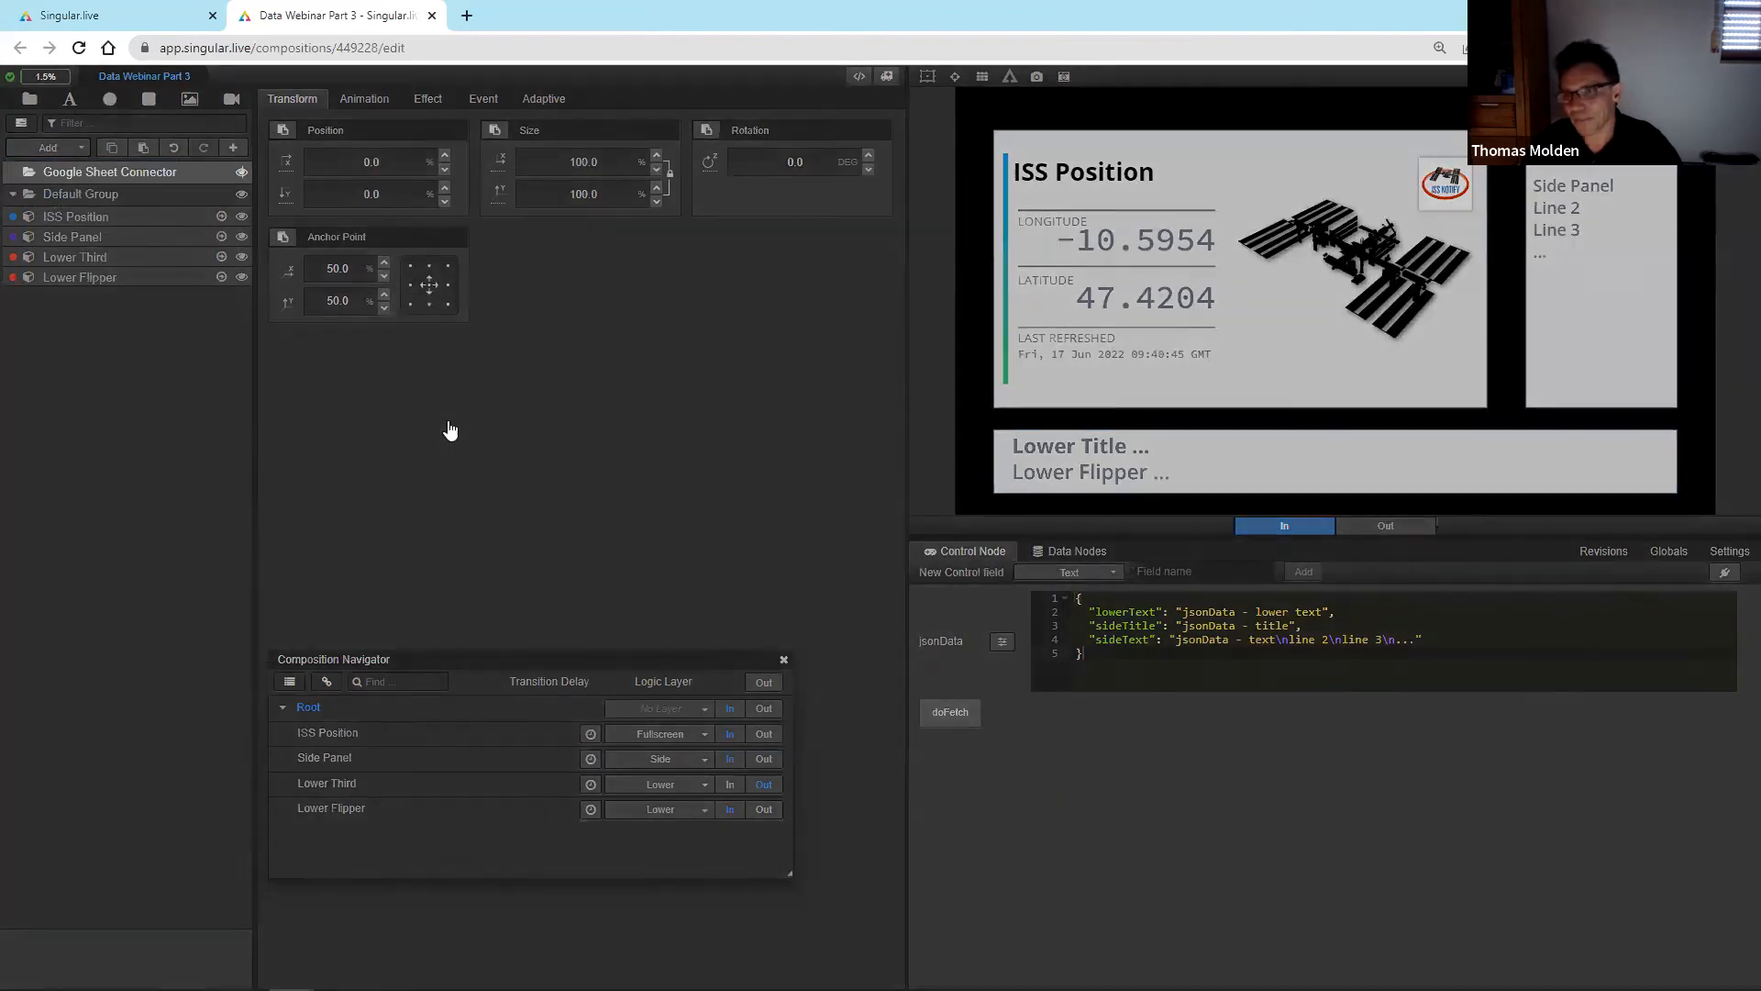
double_click(1165, 606)
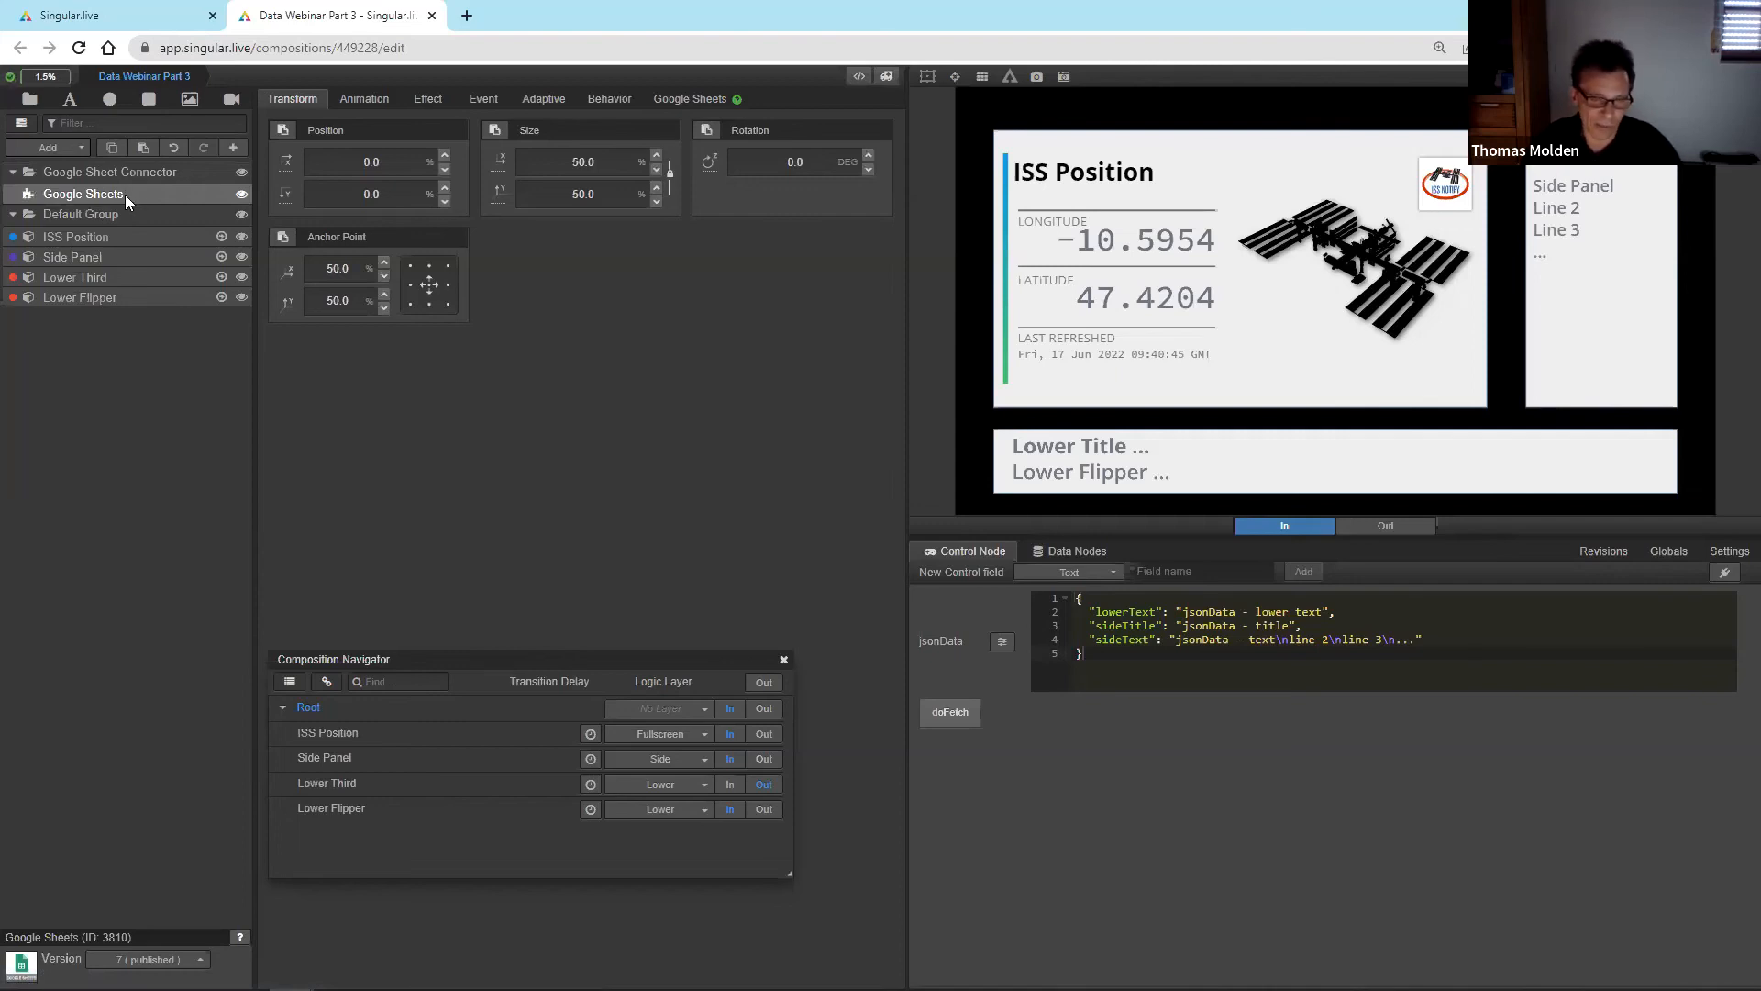
click(161, 959)
click(161, 935)
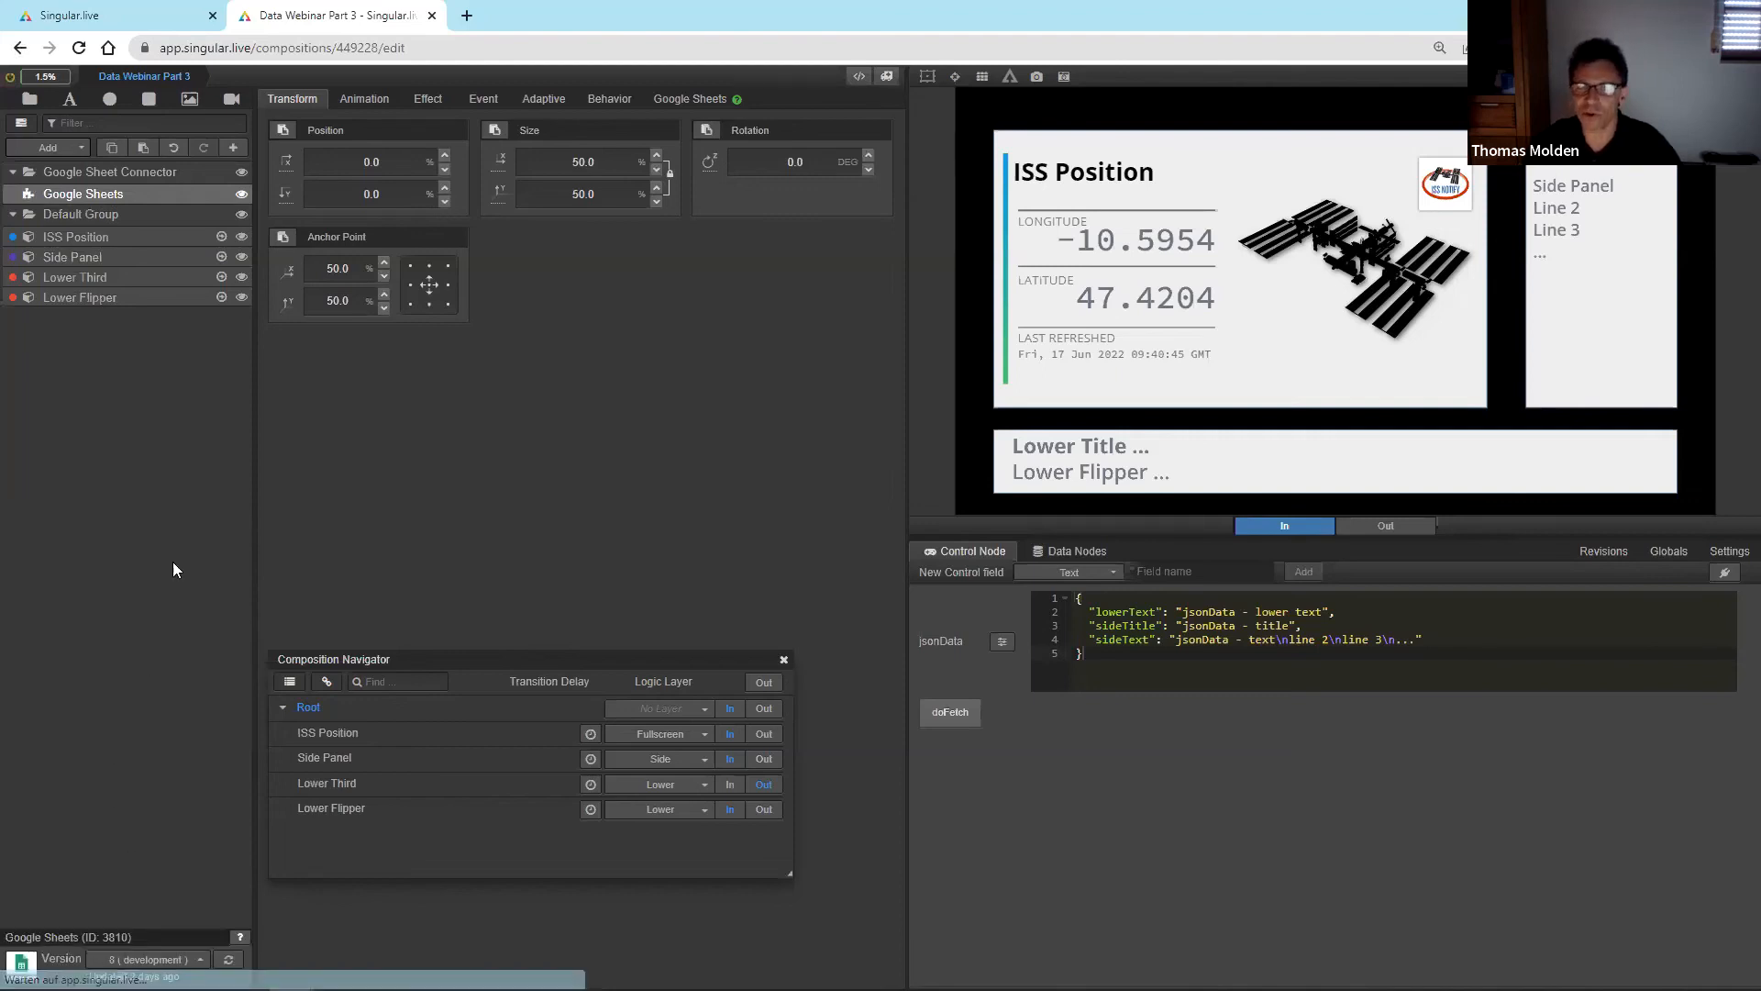
- Copy the spreadsheet ID from the Data Webinar Part 2 address and paste it as the Google Sheets widget's Spreadsheet Id
click(679, 106)
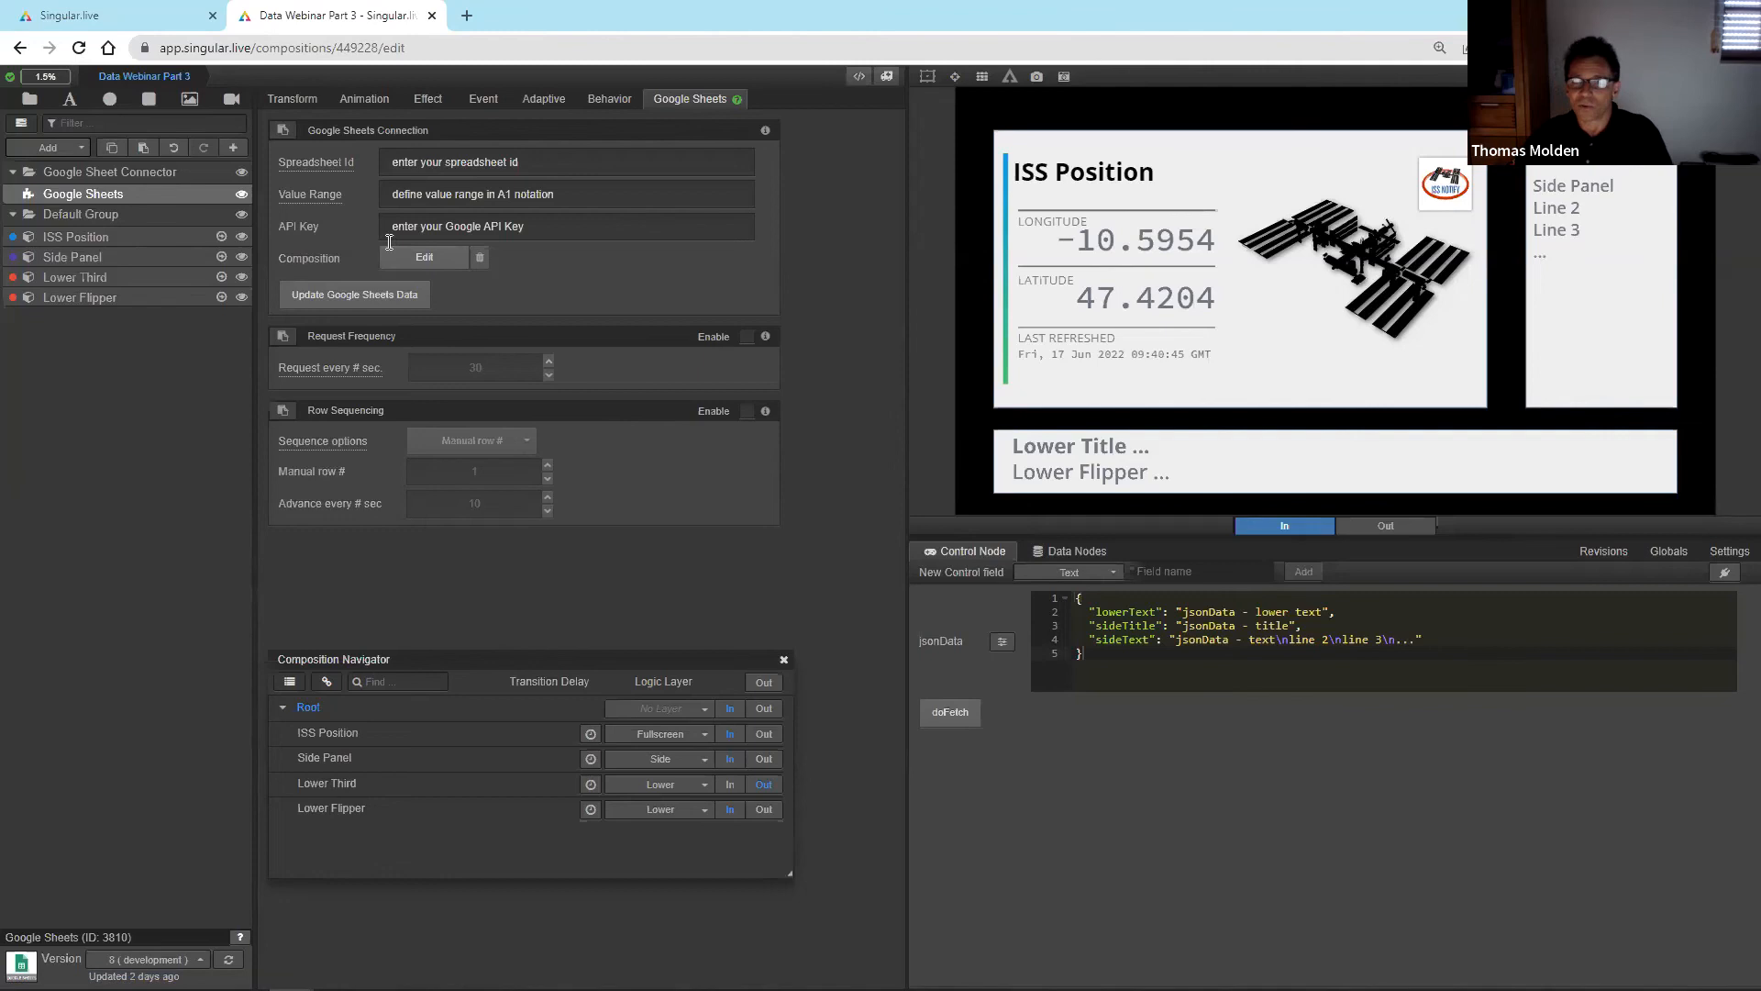
click(547, 166)
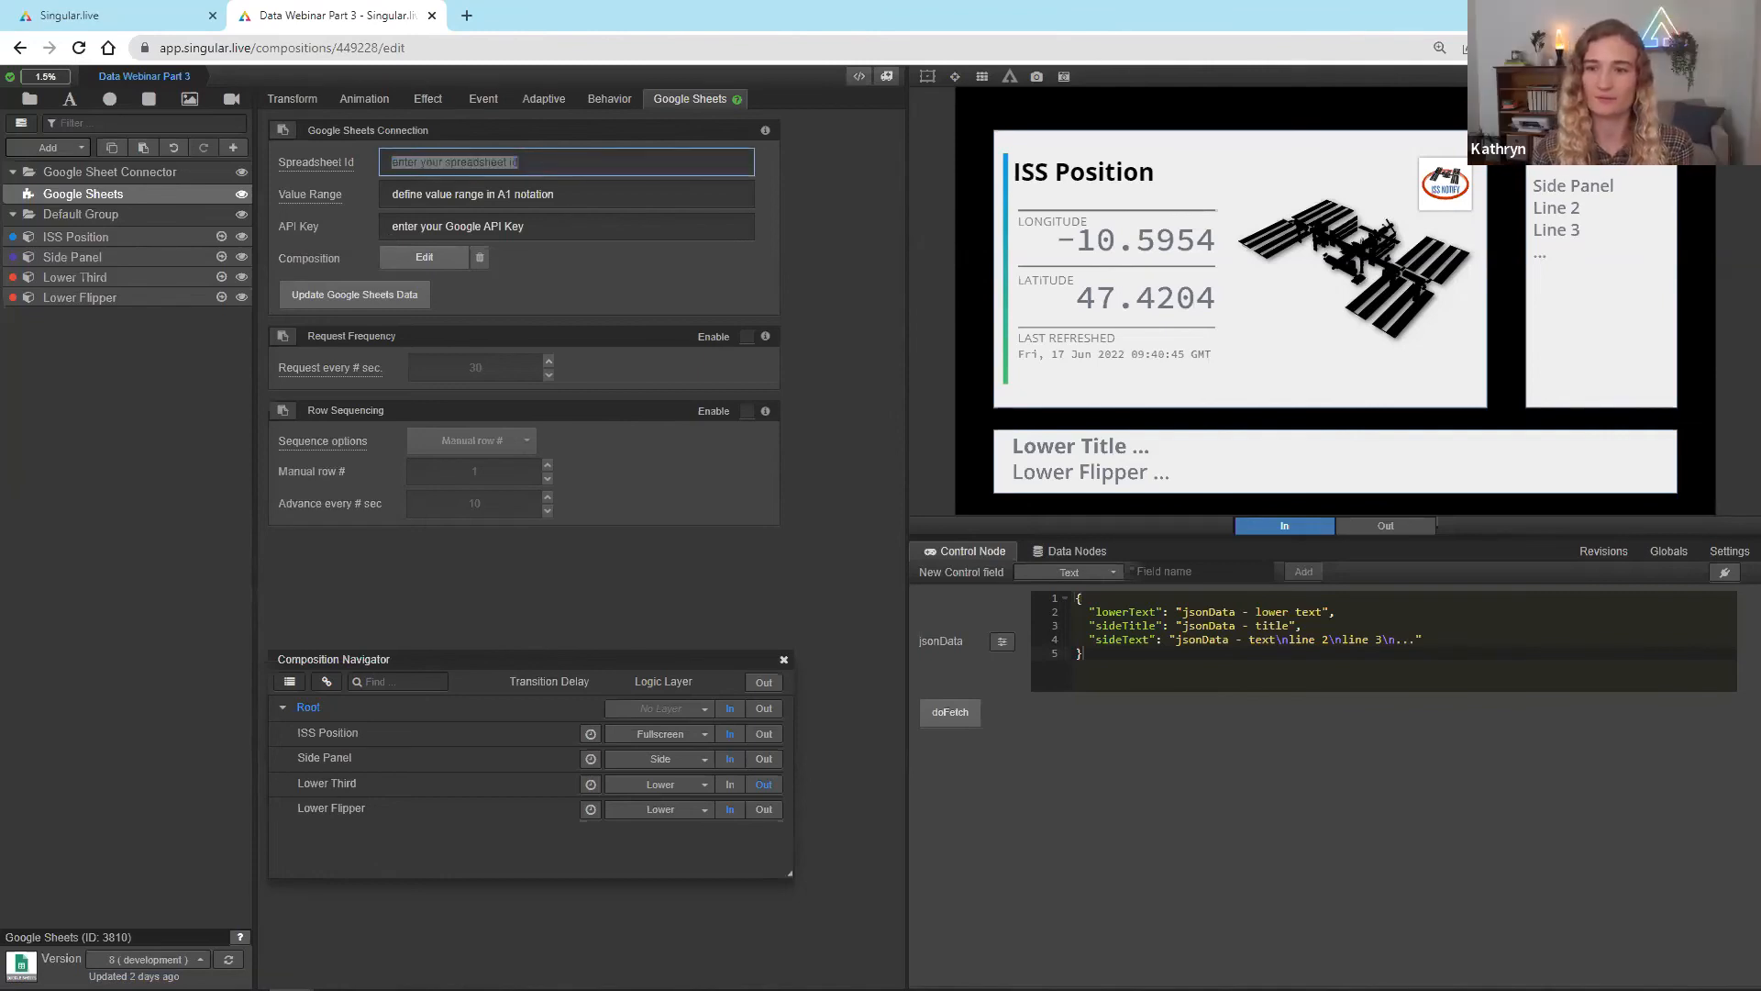
key(alt+Tab)
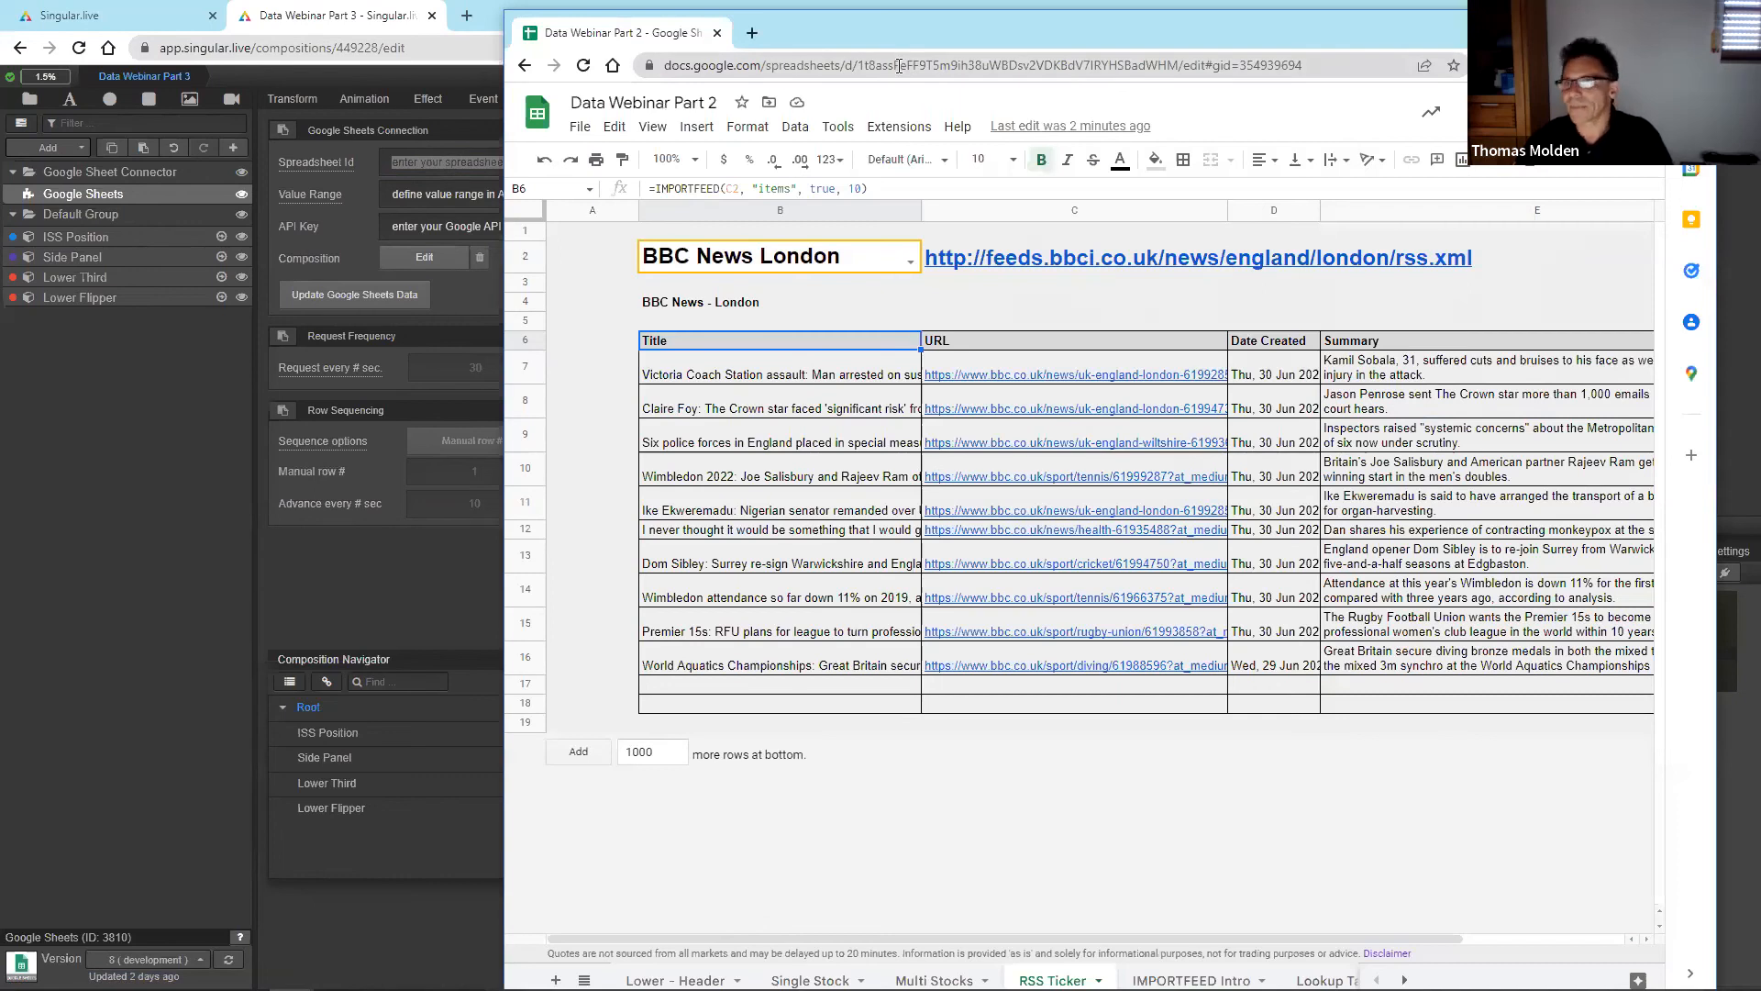
click(898, 65)
click(898, 66)
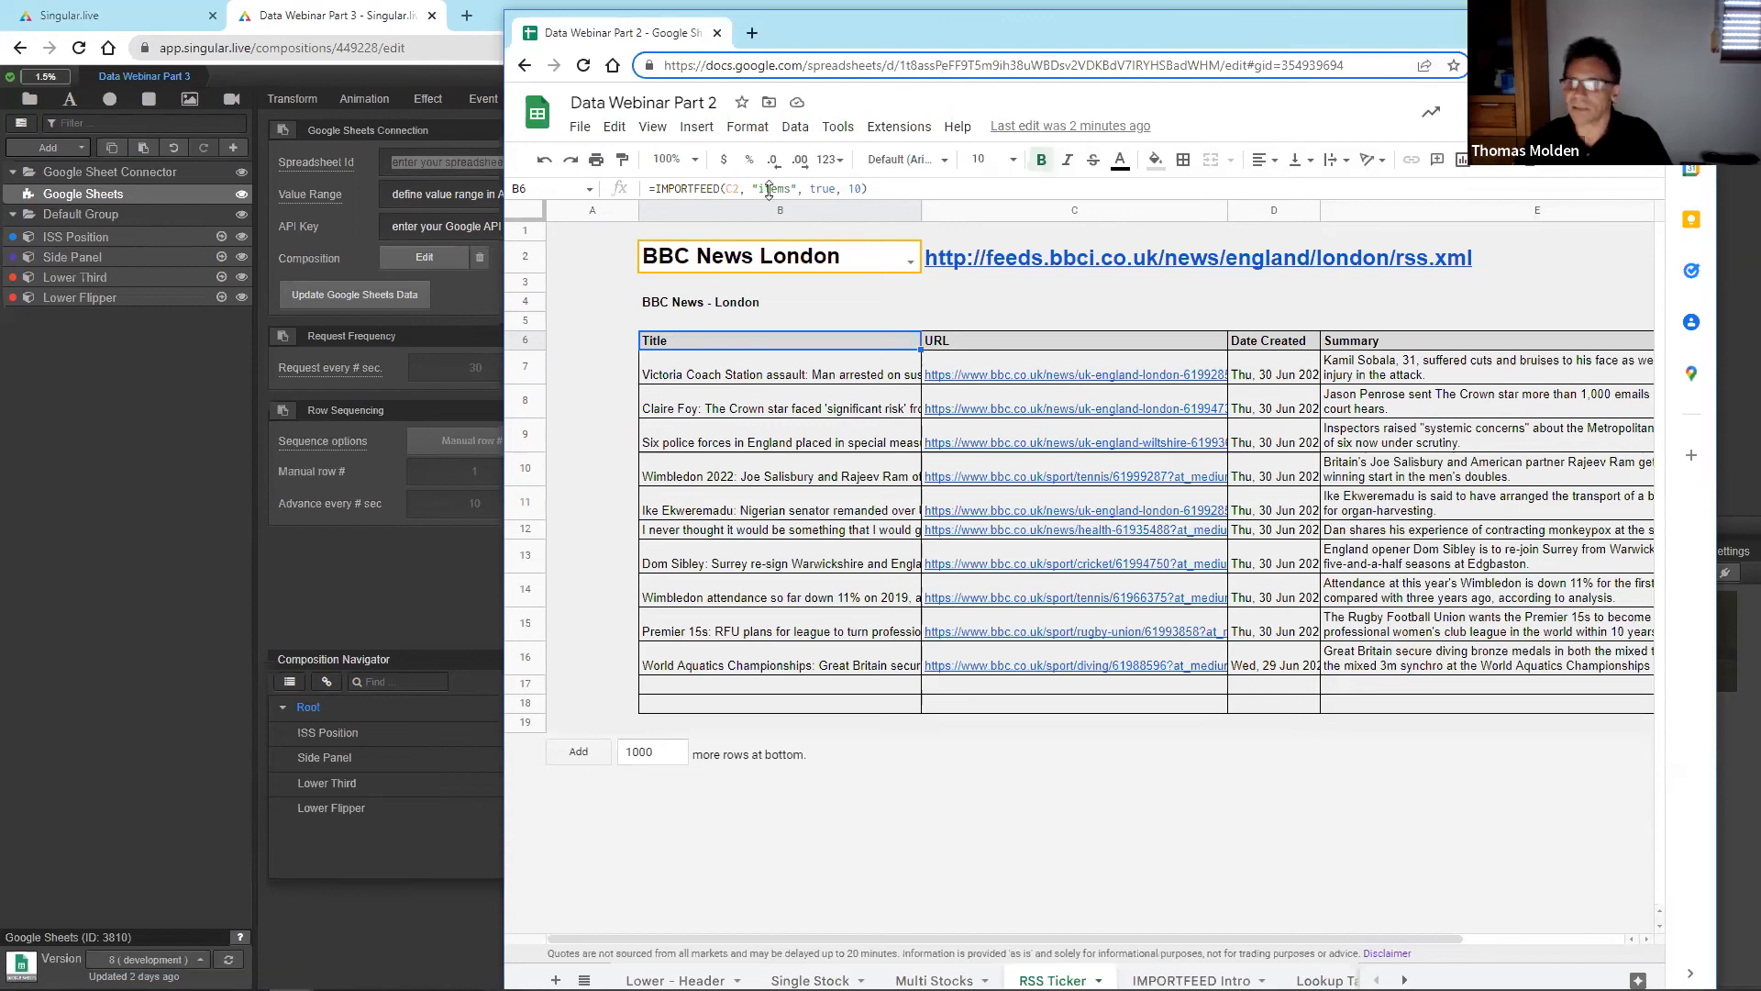
drag(898, 65, 1222, 66)
key(ctrl+c)
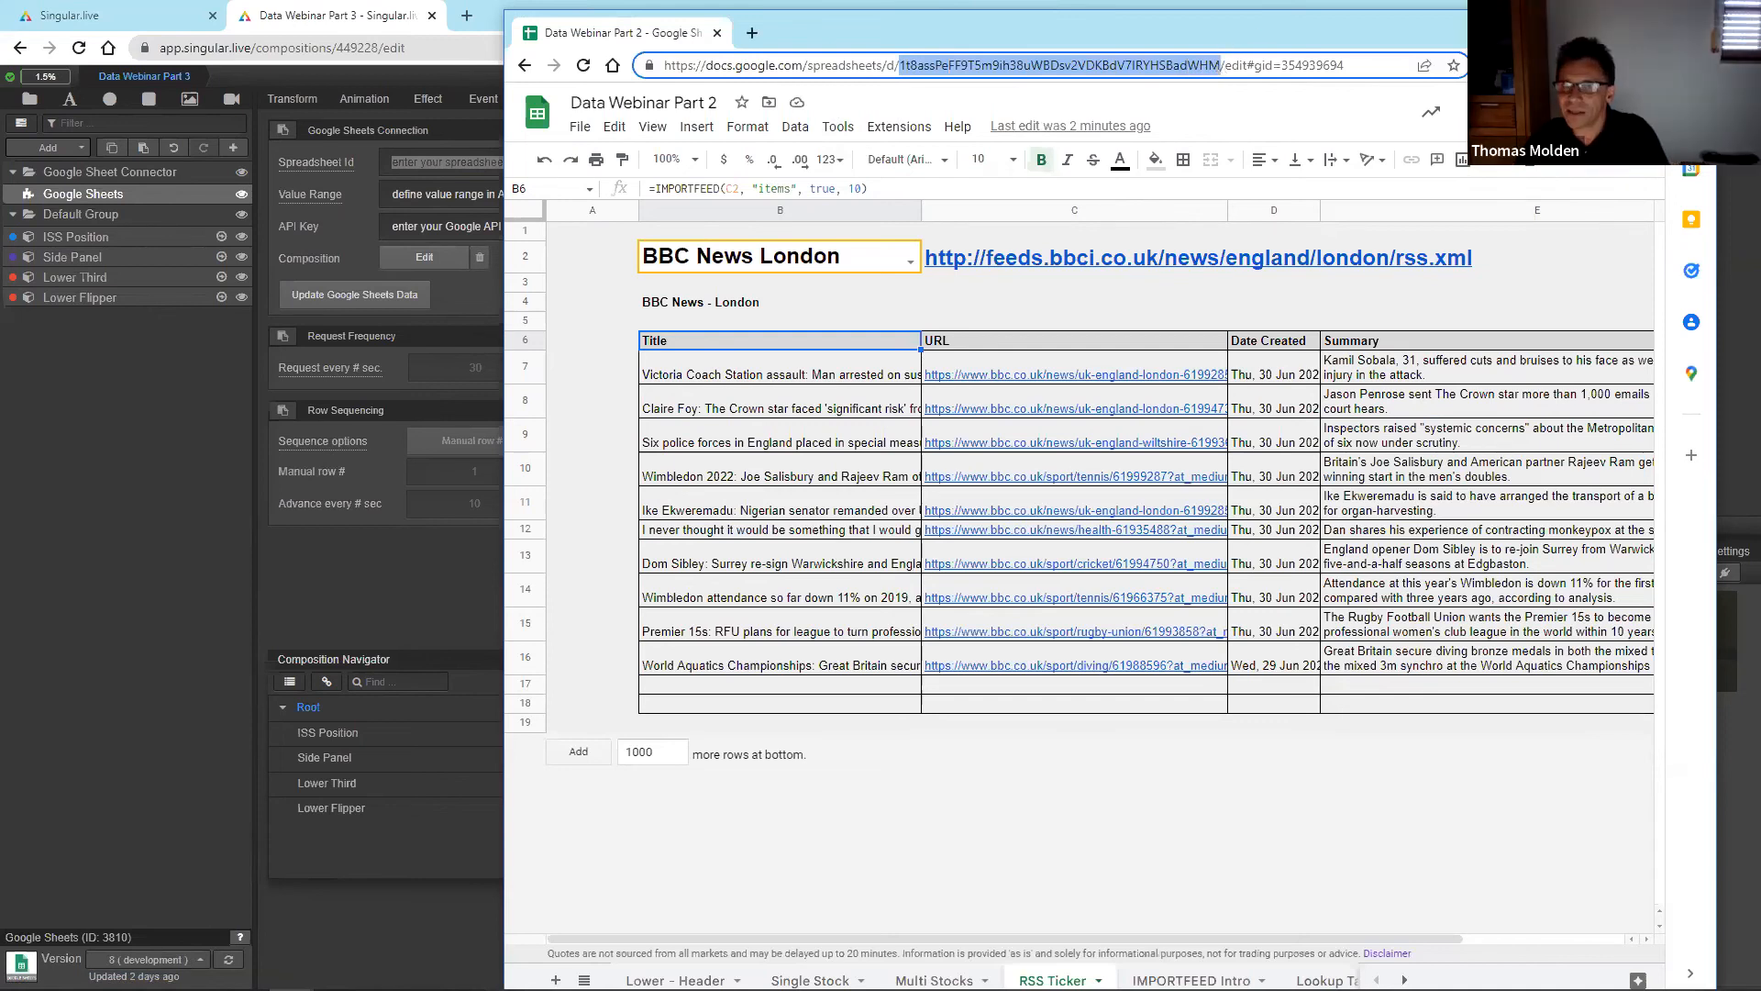
click(455, 155)
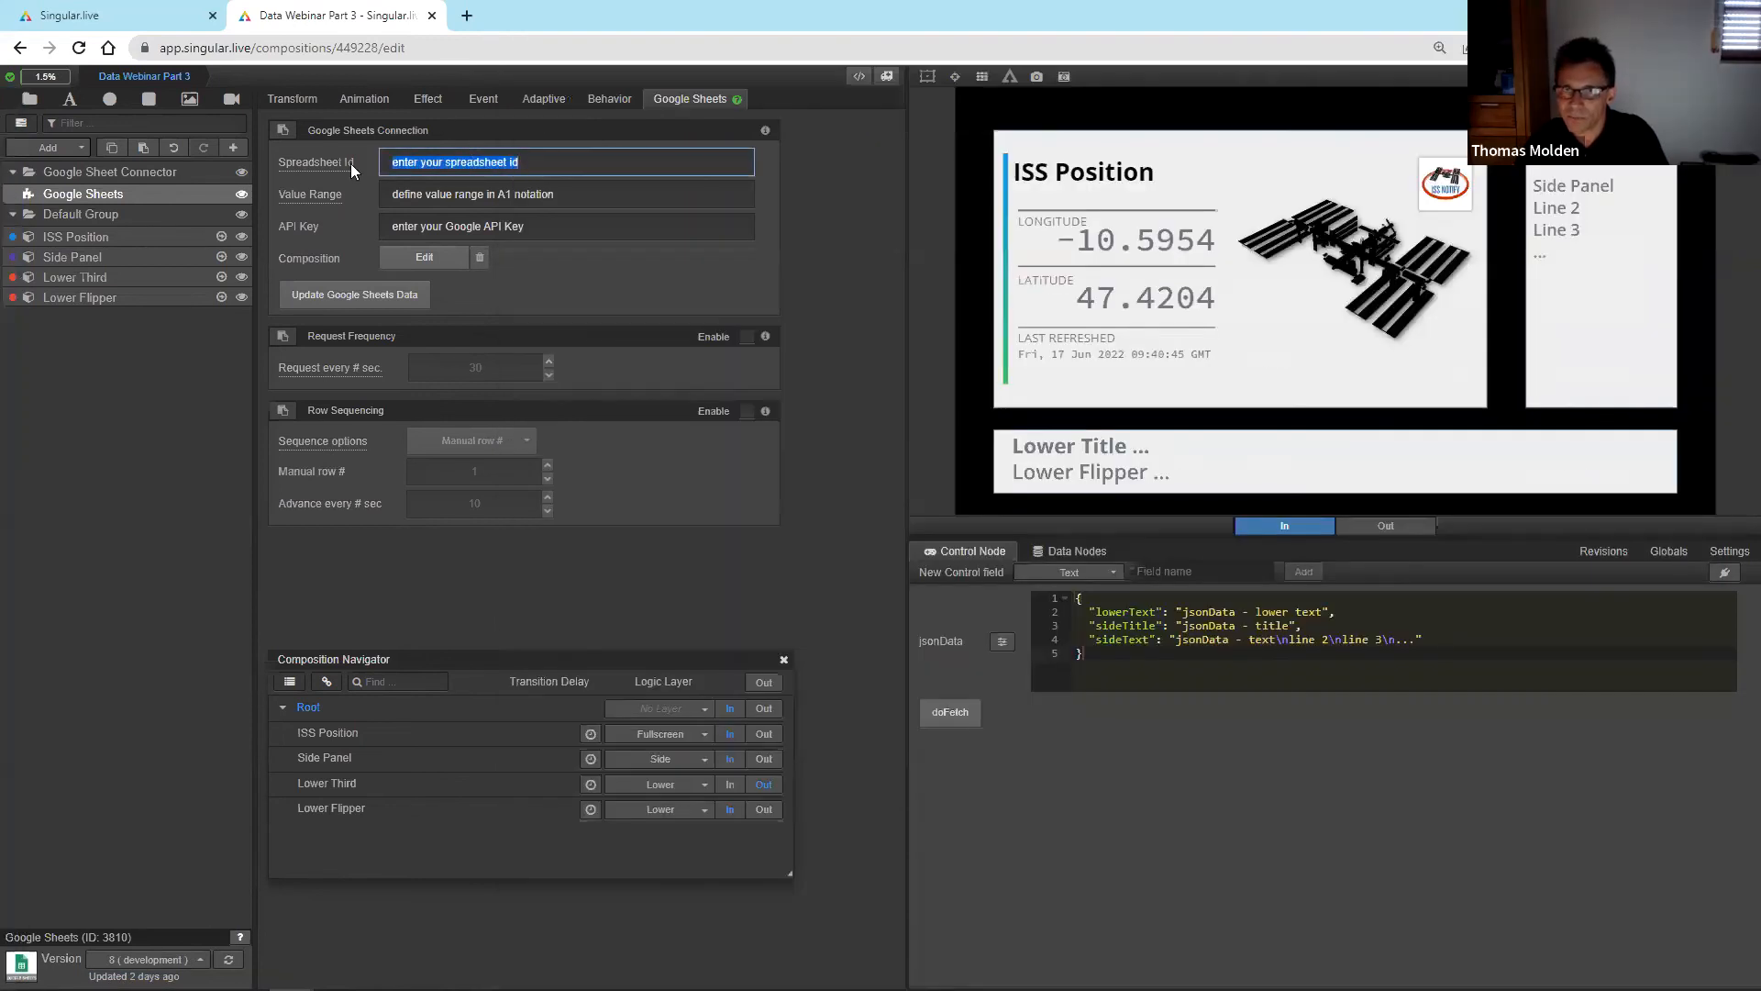
key(ctrl+v)
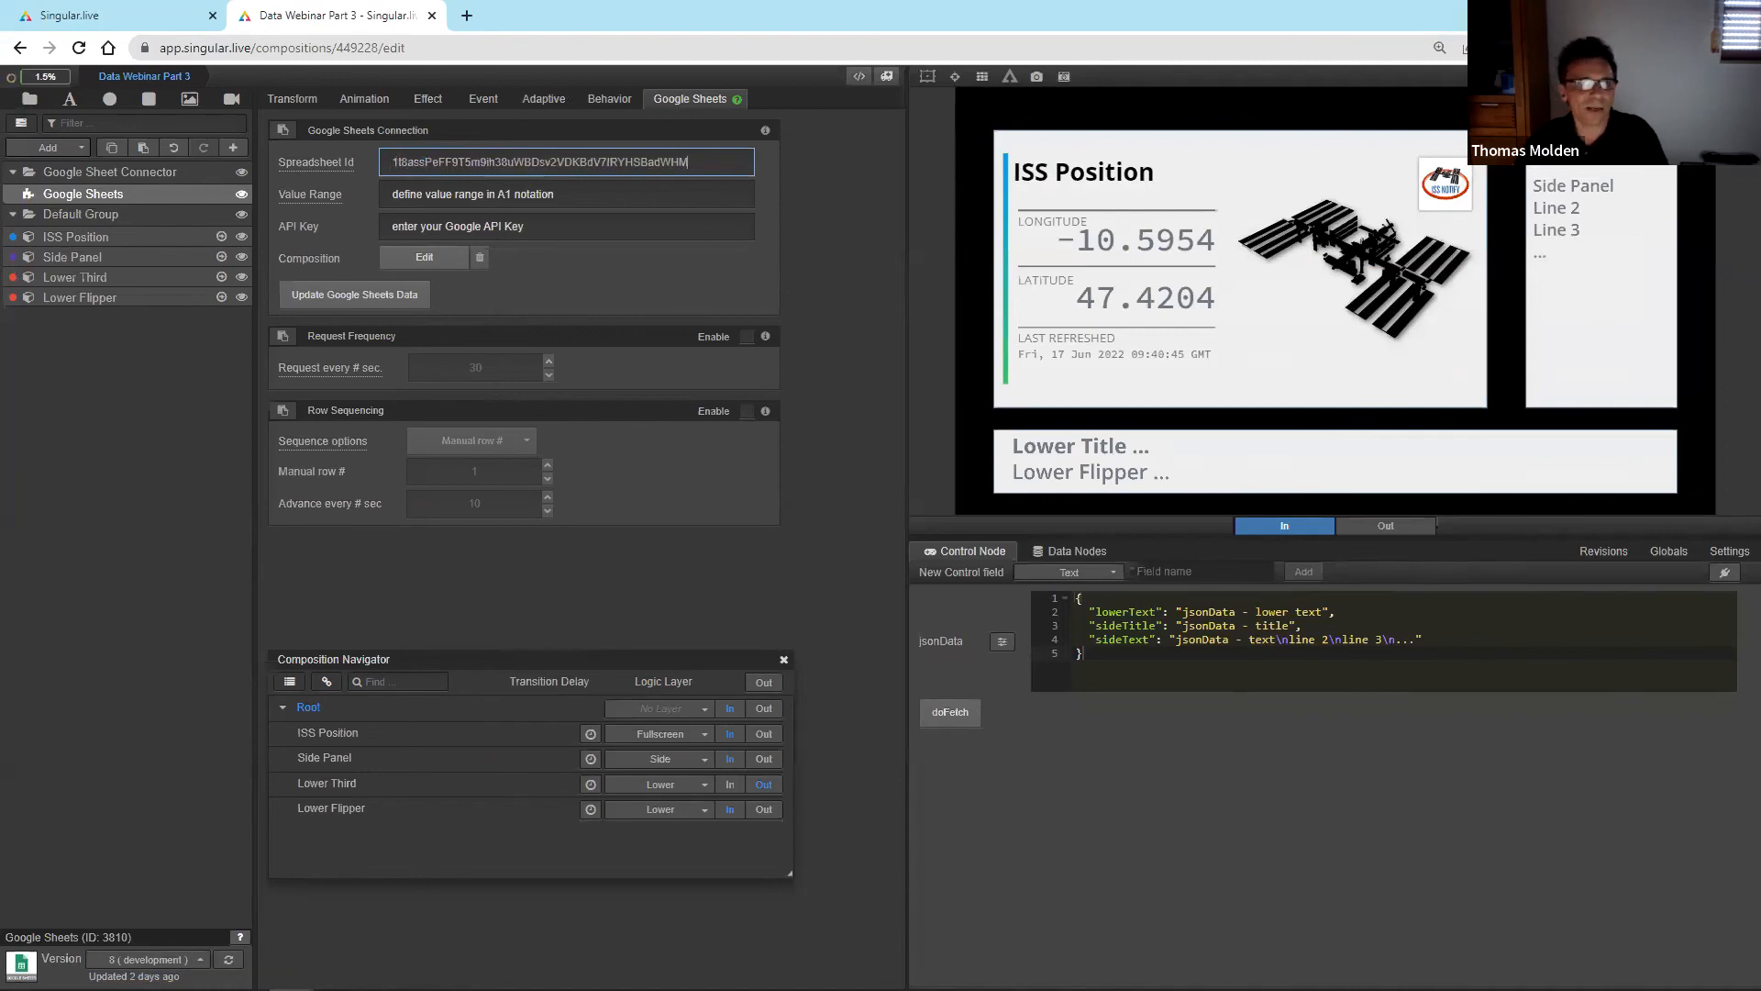
- Copy the RSS Ticker sheet name from the spreadsheet and set the Google Sheets widget's Value Range to 'RSS Ticker'!B6:F16
key(alt+Tab)
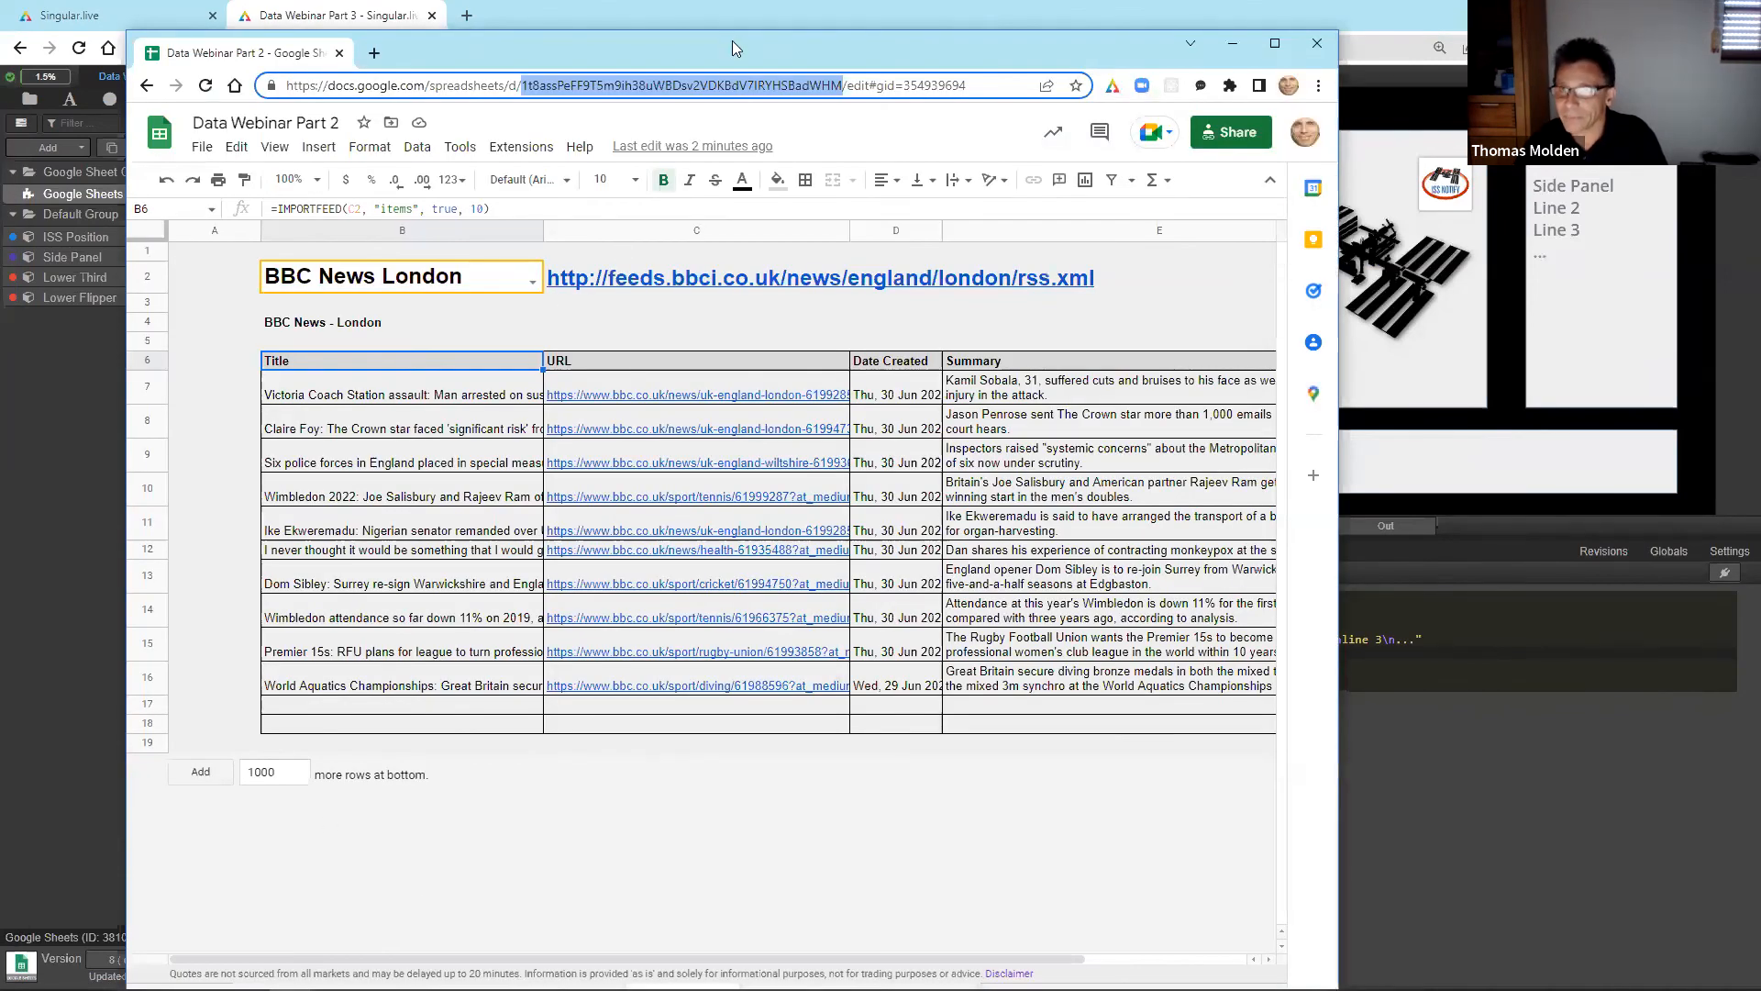
drag(732, 41, 736, 32)
click(687, 977)
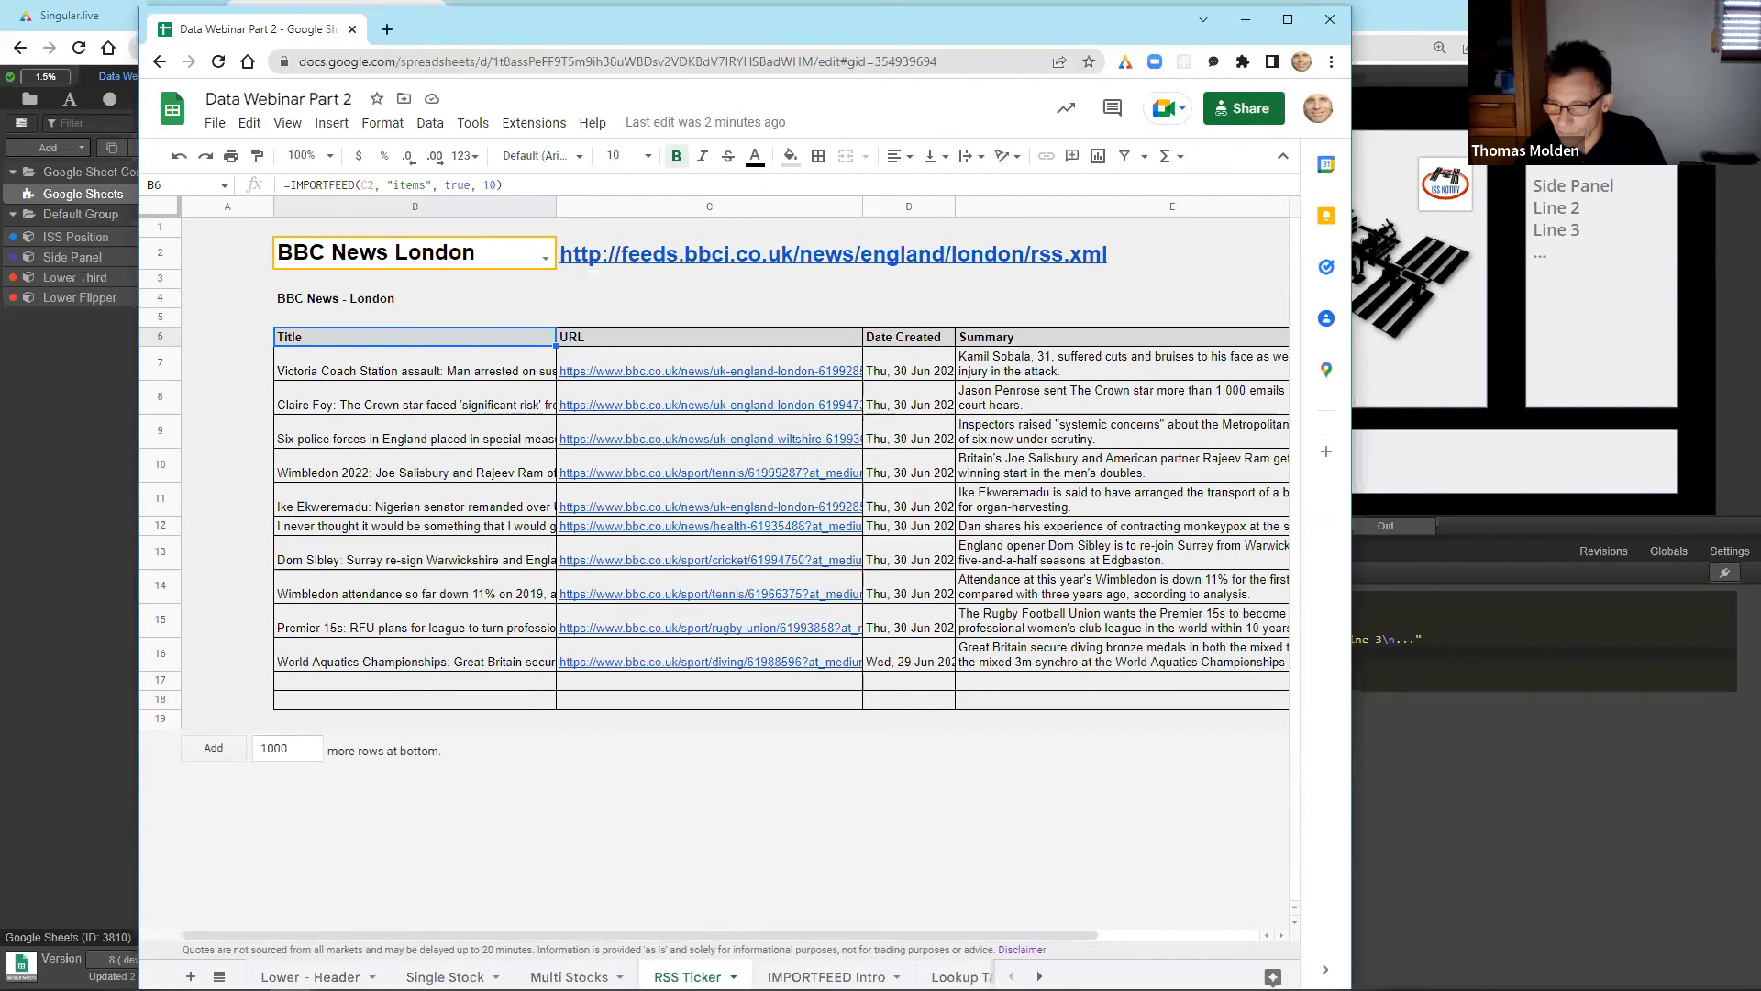
double_click(687, 977)
key(ctrl+c)
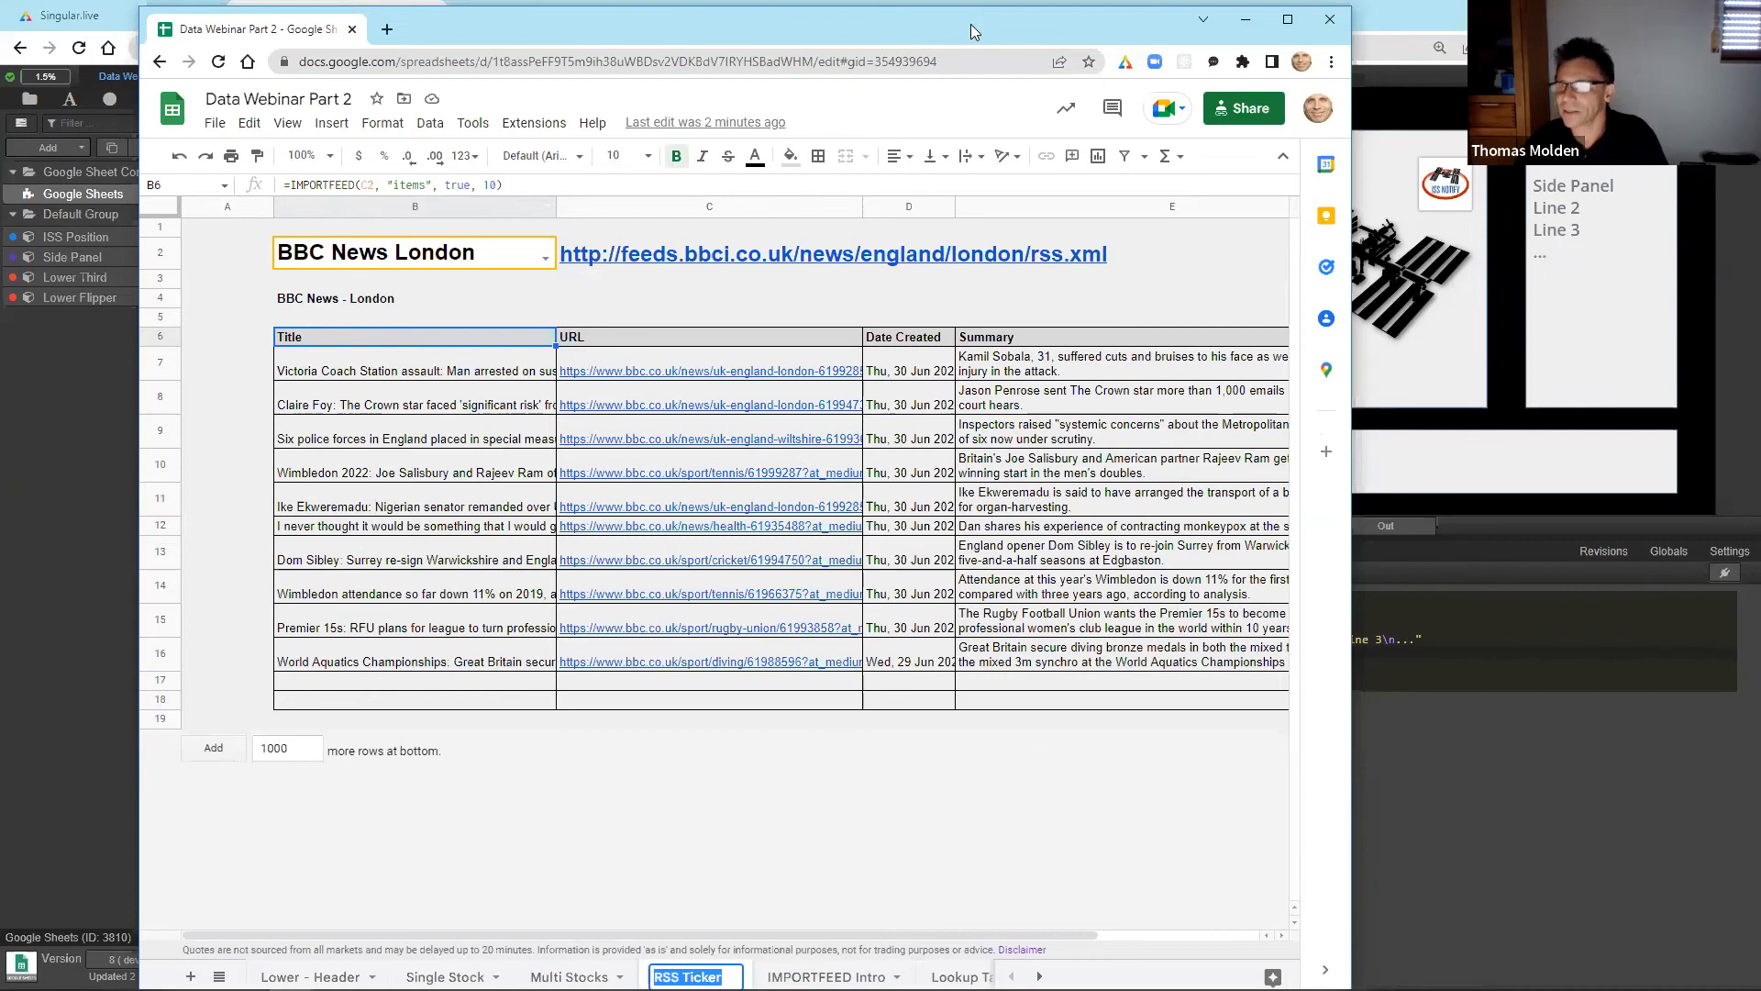
click(1245, 20)
click(633, 189)
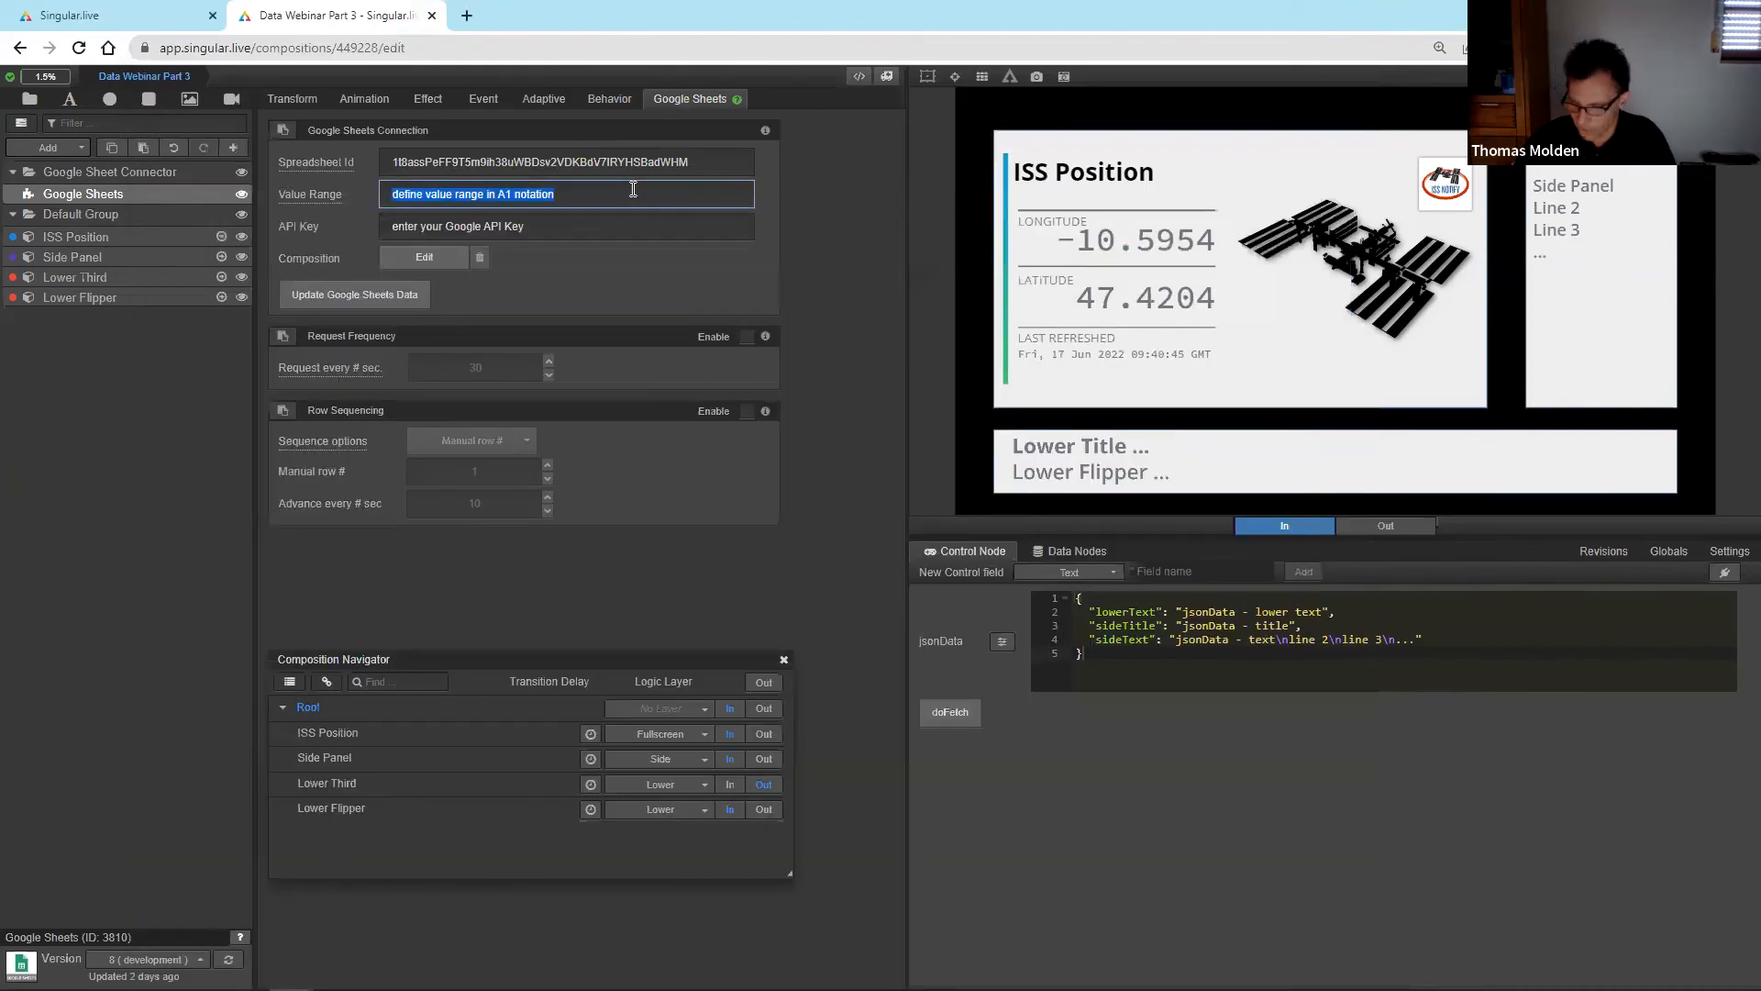
text(')
key(ctrl+v)
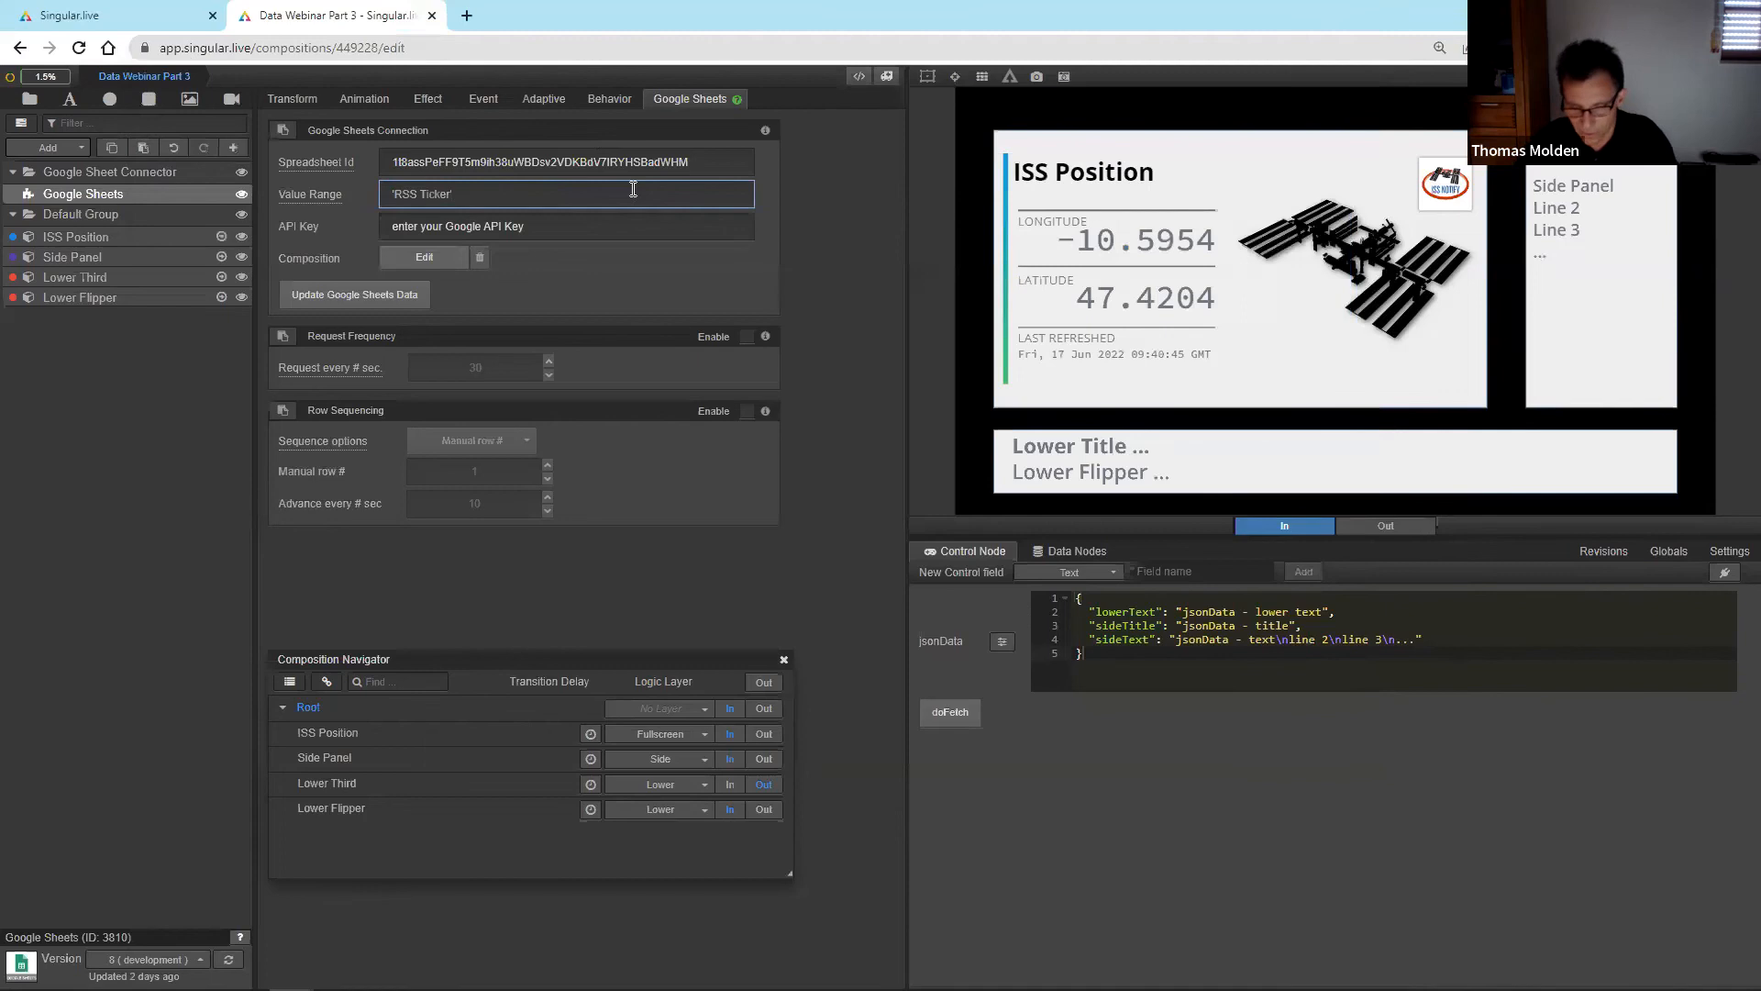
text('!B6)
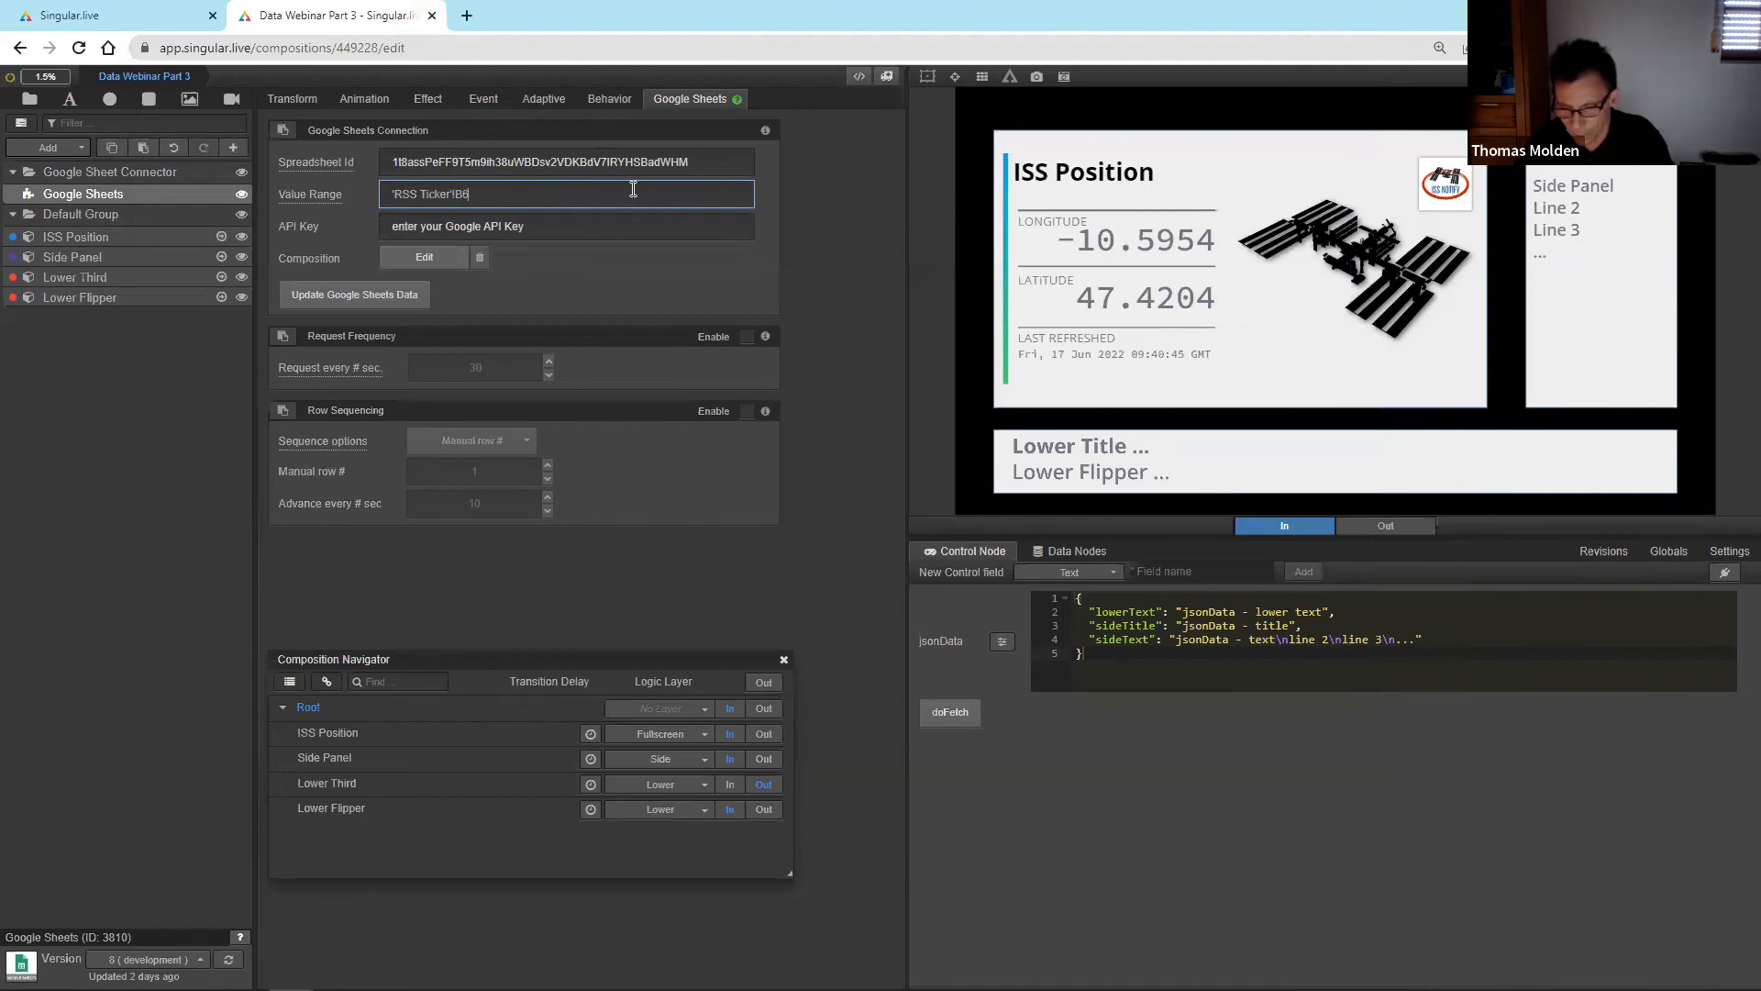
text(:F16)
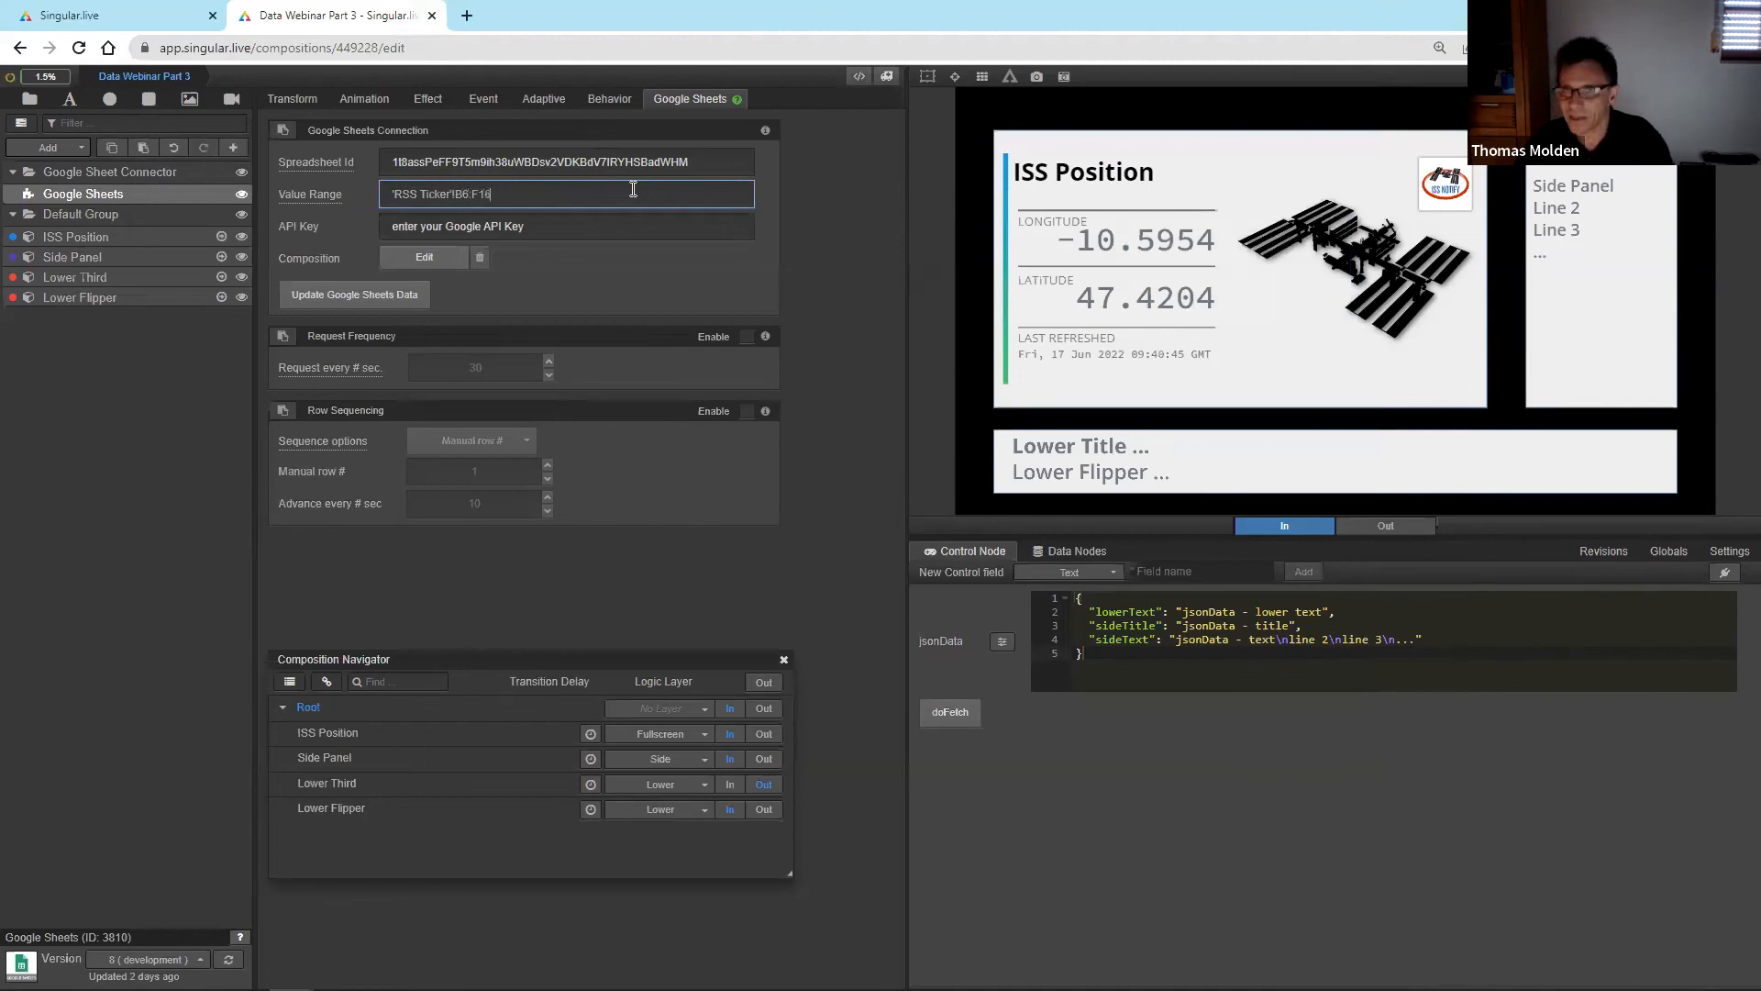
key(Return)
- Go to console.cloud.google.com, open the APIs & Services credentials, and open the Google Sheets API Key - Webinar Series
click(598, 236)
click(472, 16)
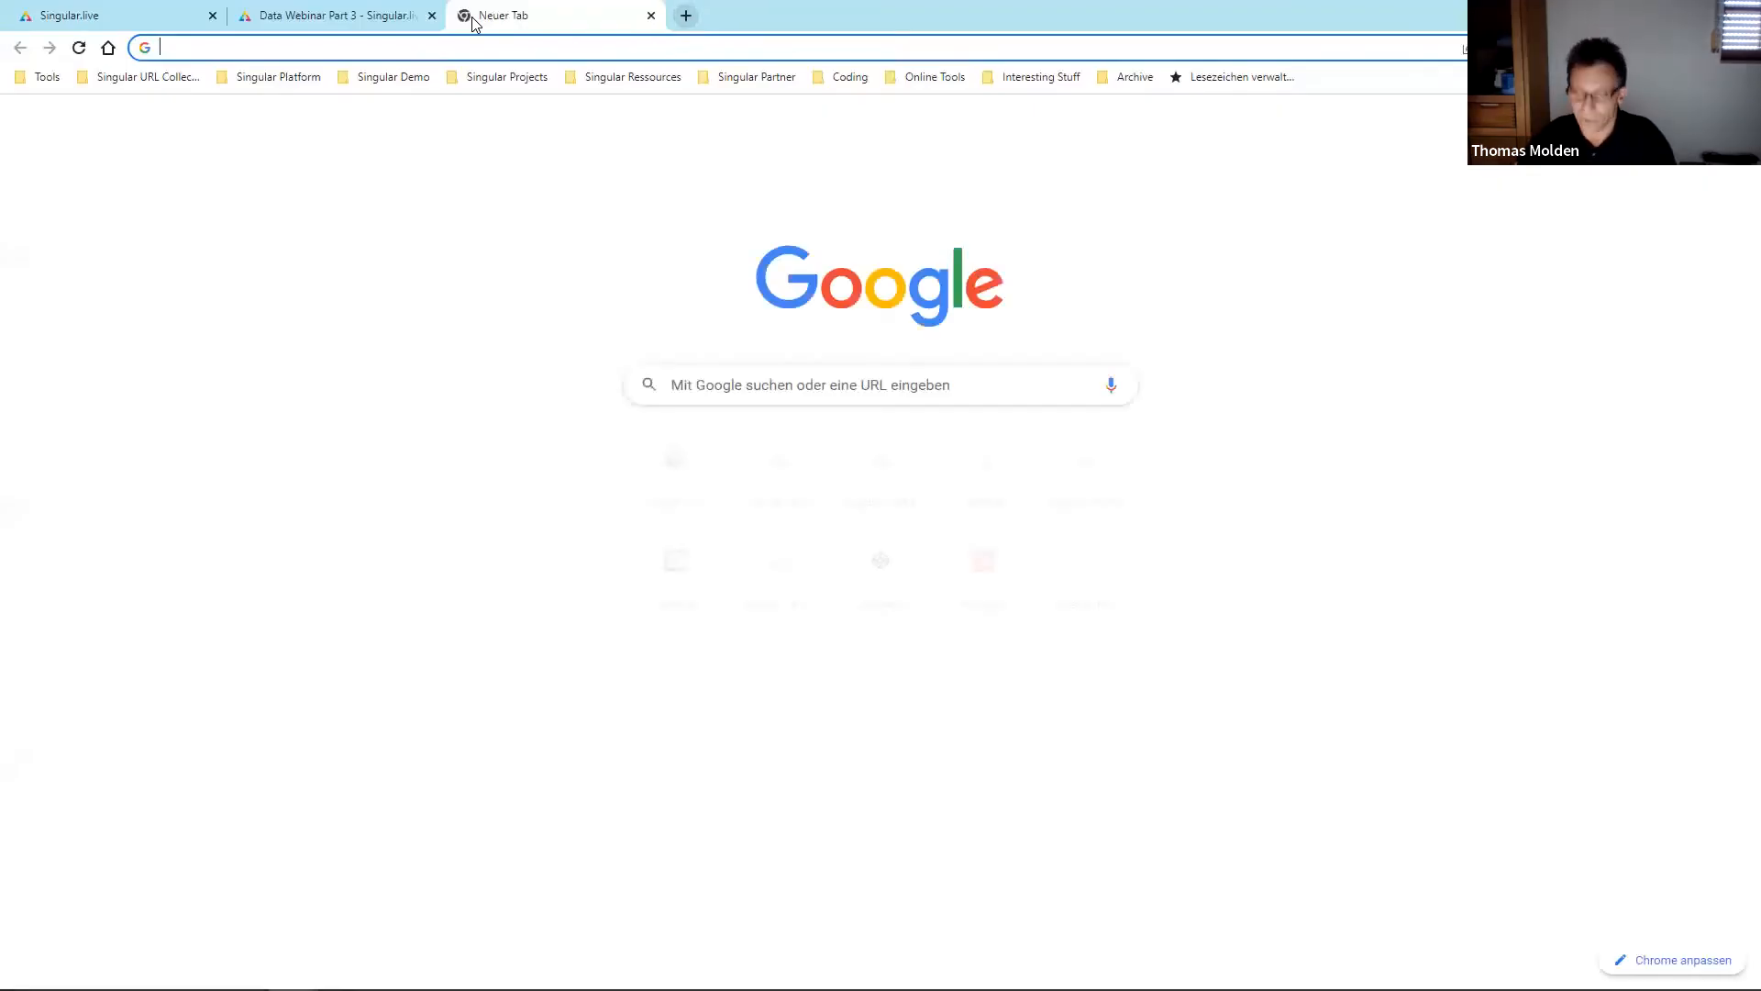
text(console.cloud.google.com)
key(Return)
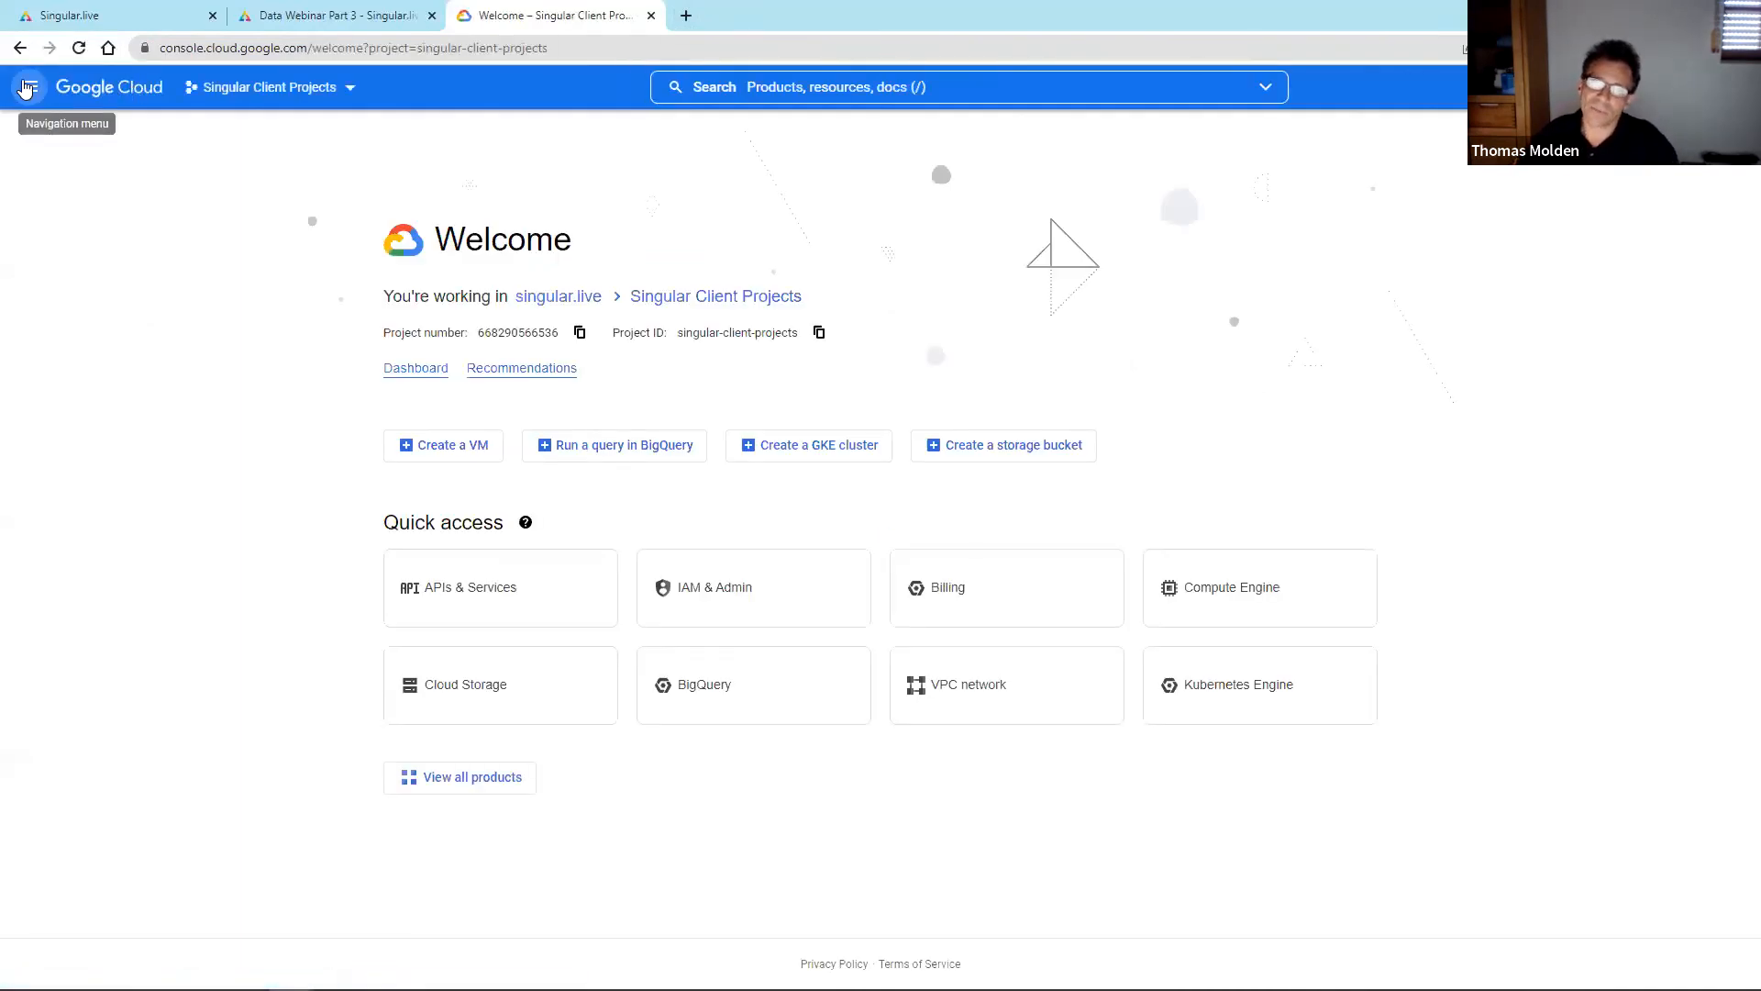
click(27, 87)
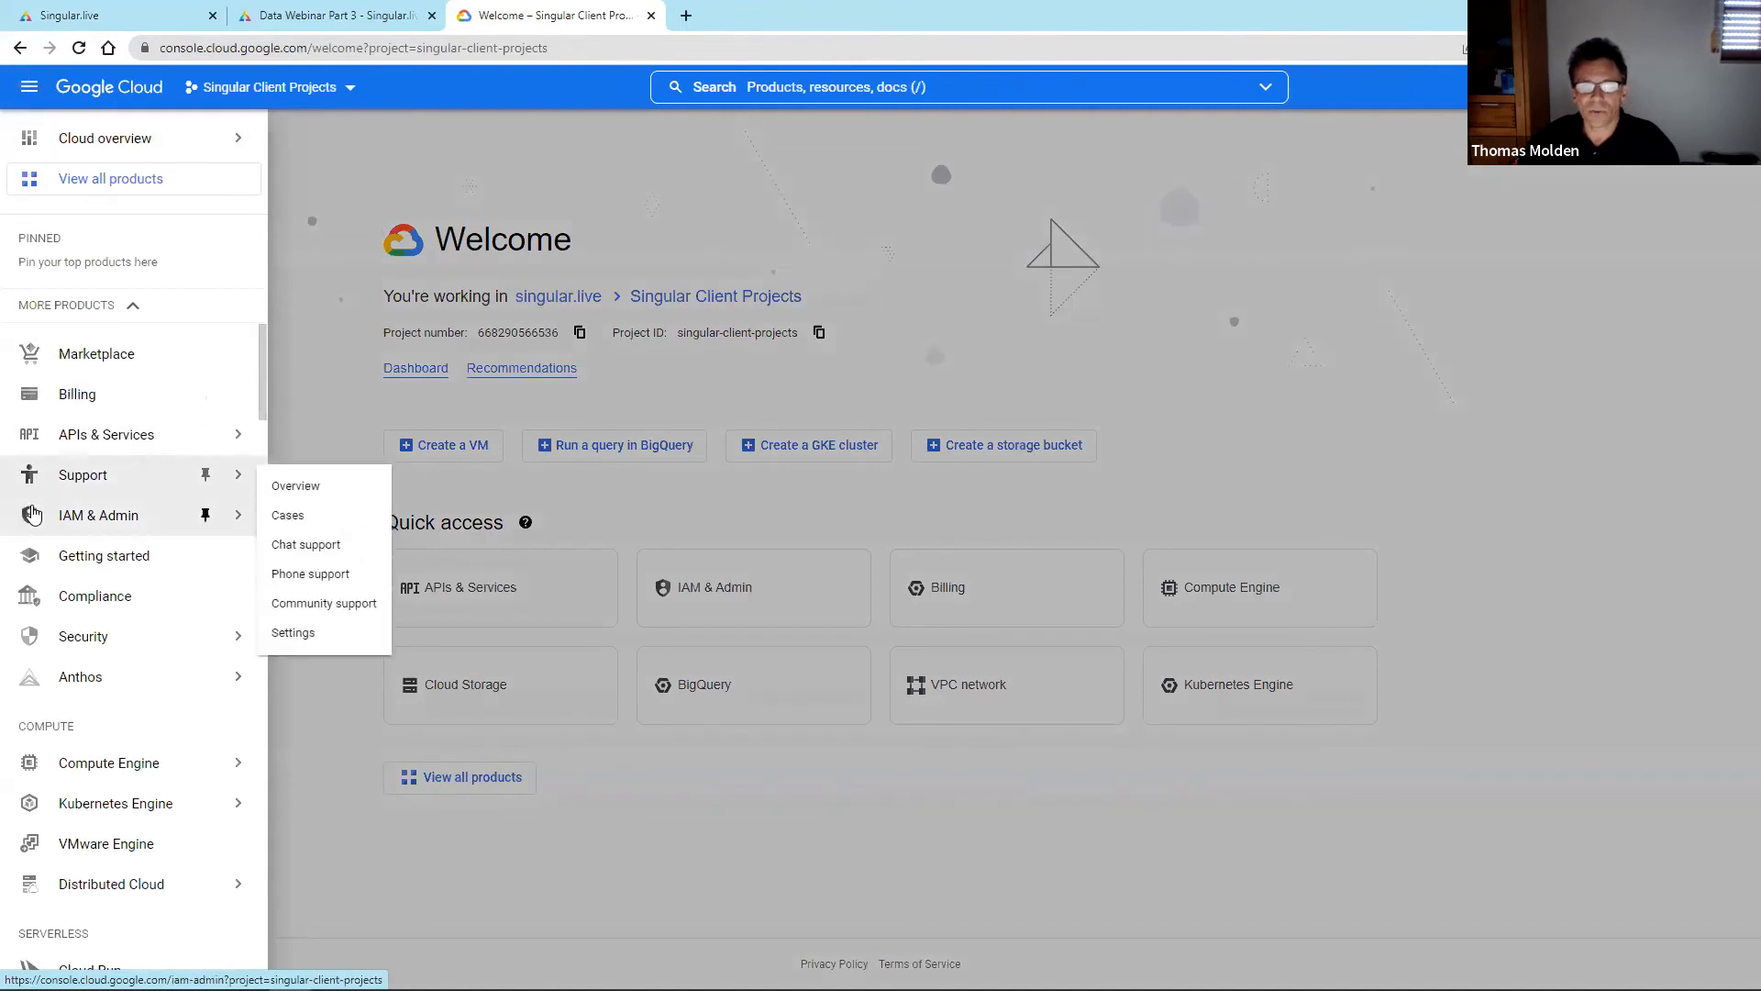
mouse_move(42, 507)
mouse_move(62, 439)
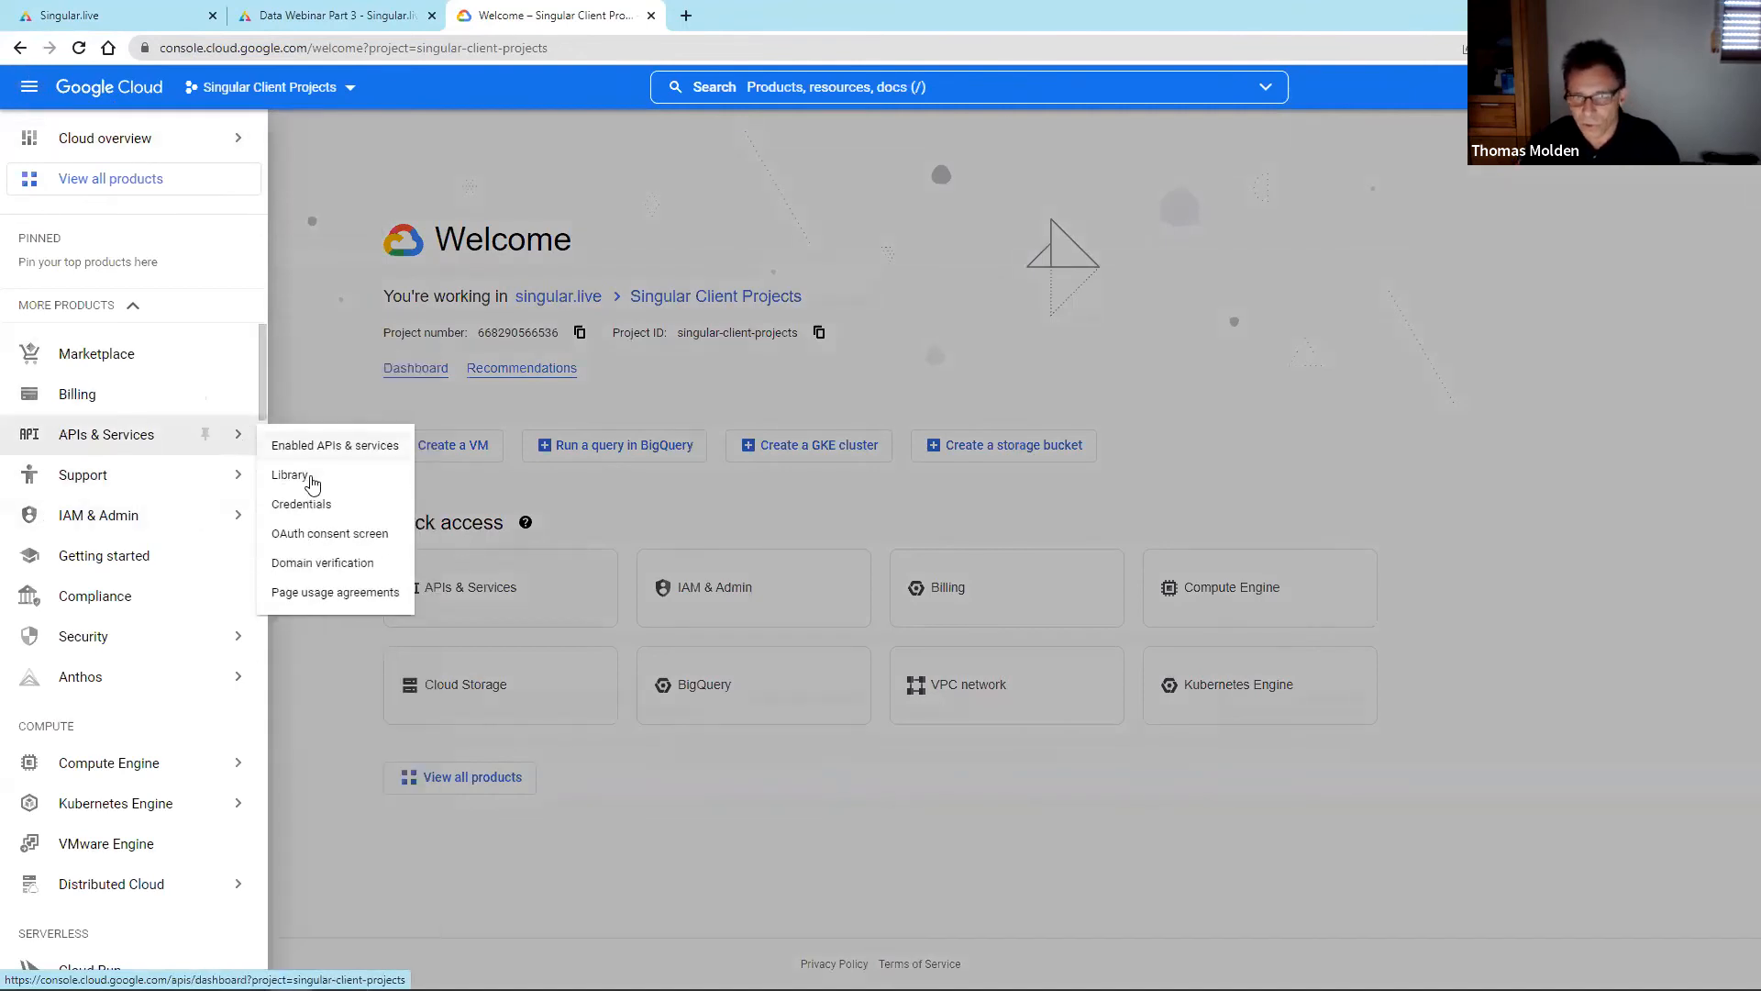
click(320, 506)
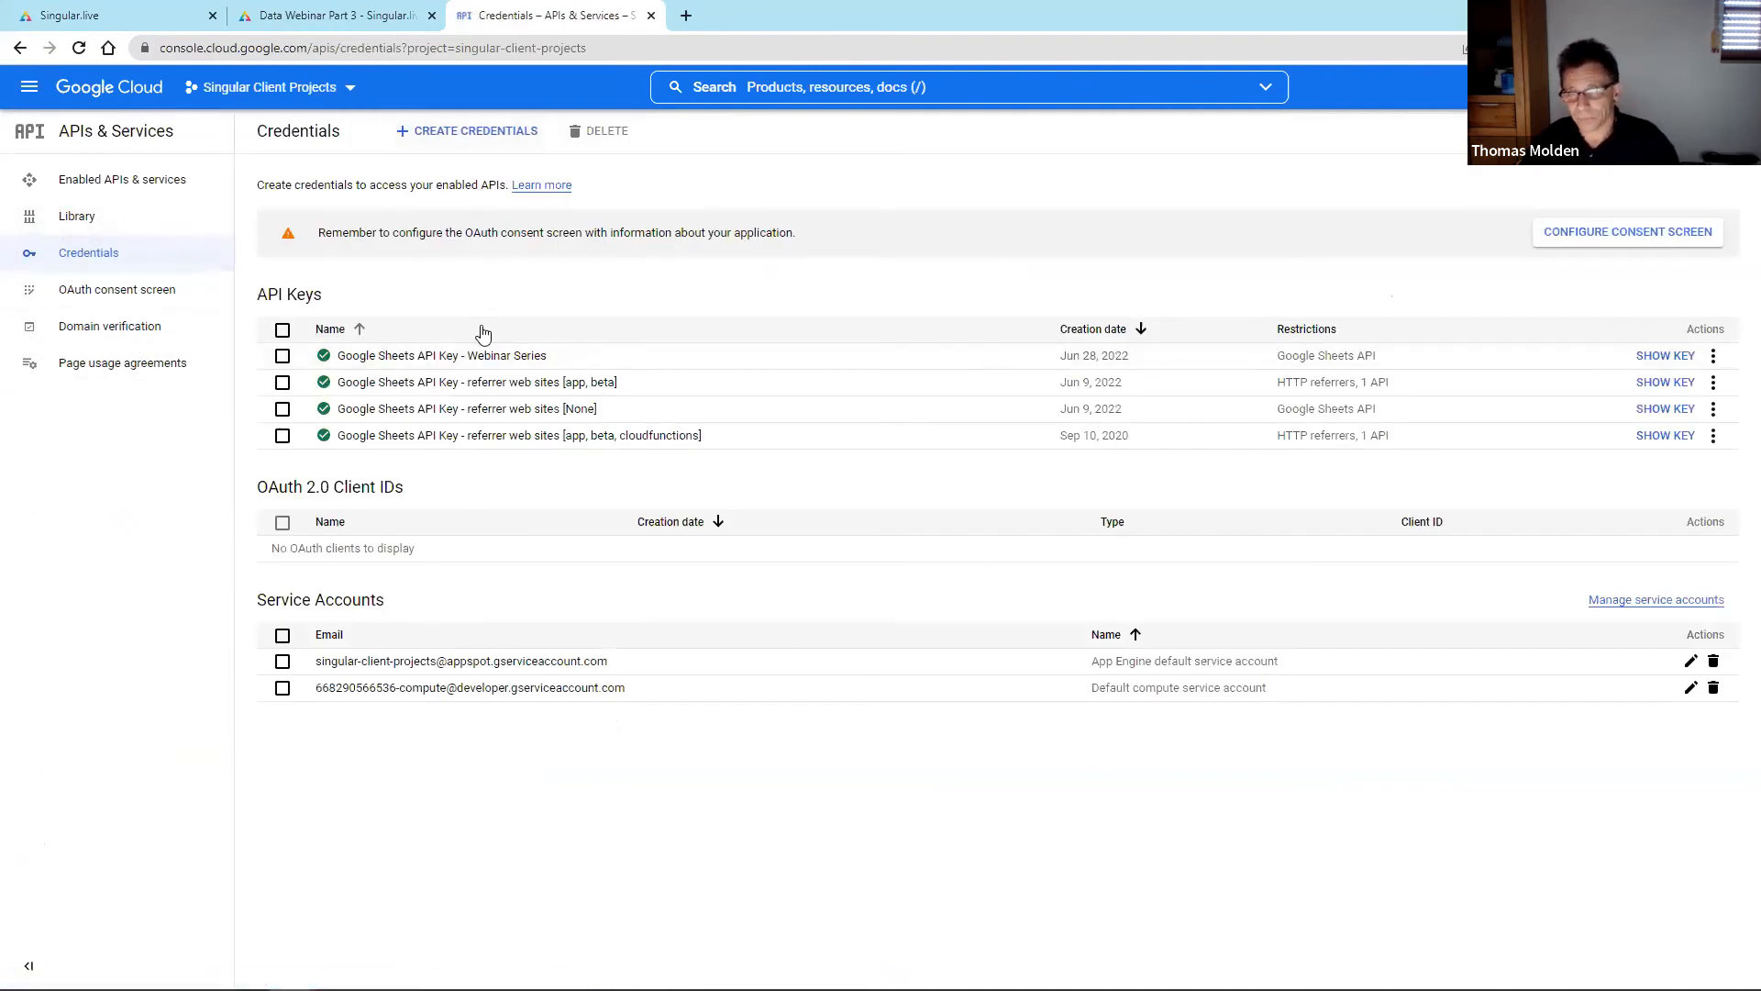
click(389, 357)
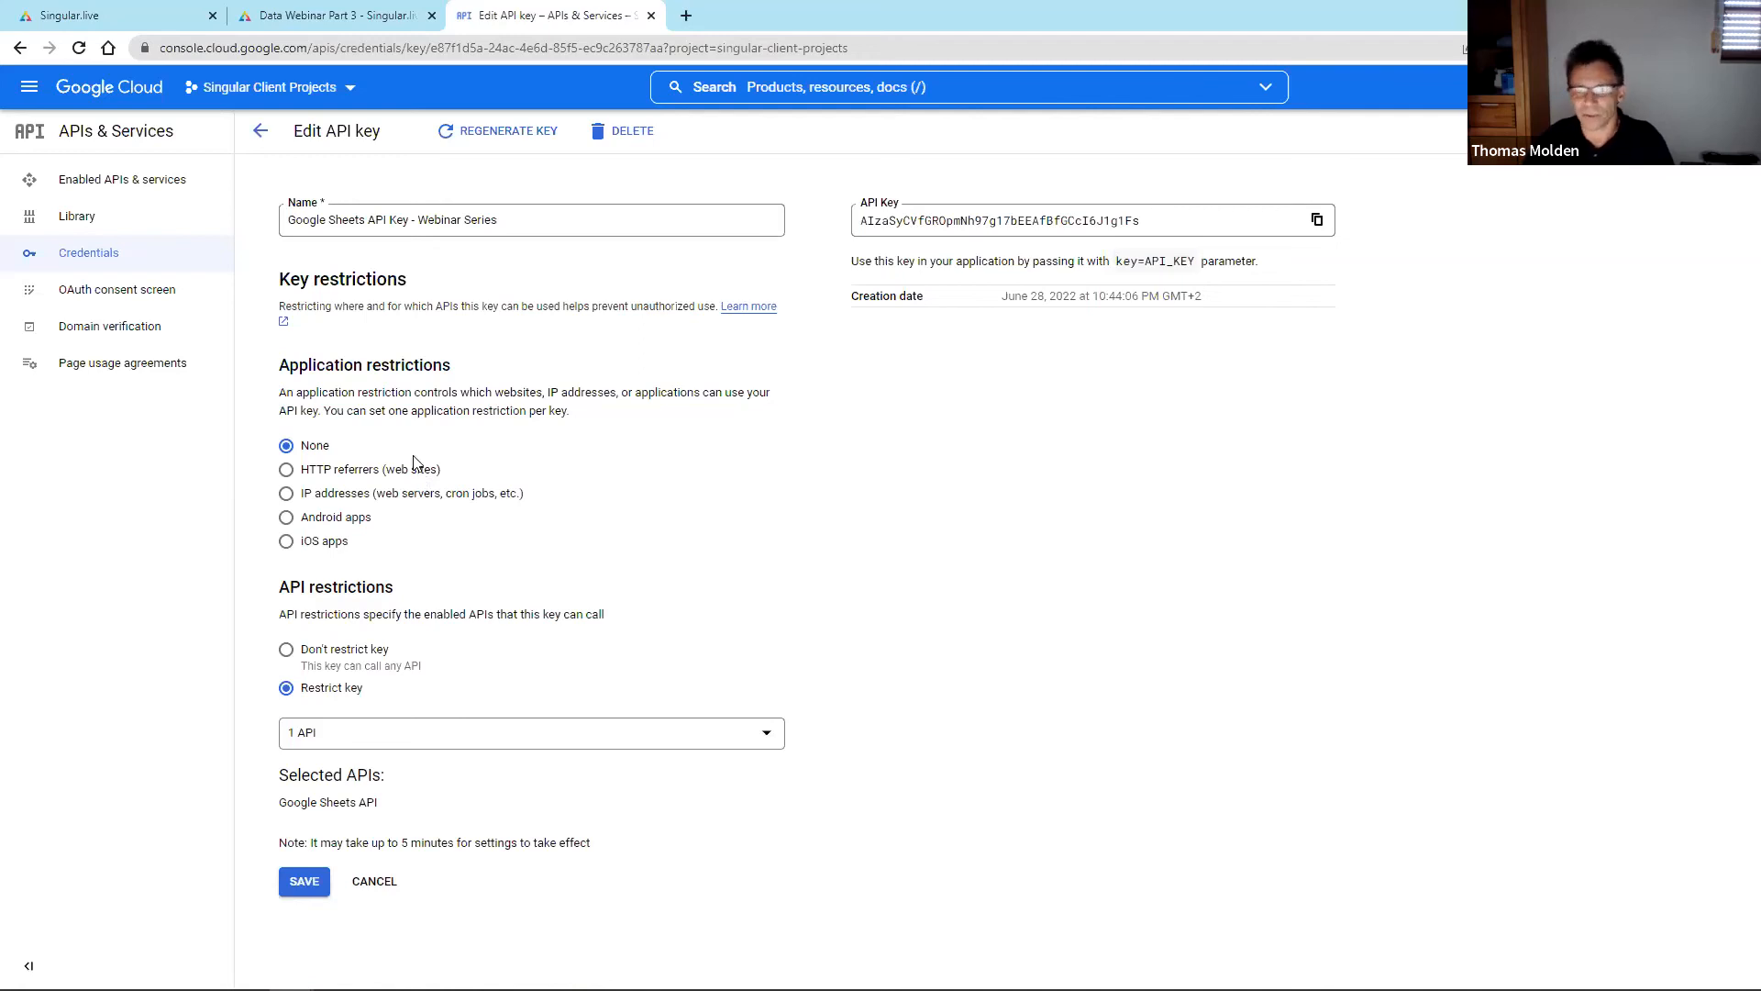
- Check the key's allowed APIs, copy the API key, and paste it as the Google Sheets widget's API Key in the Singular composition
click(388, 735)
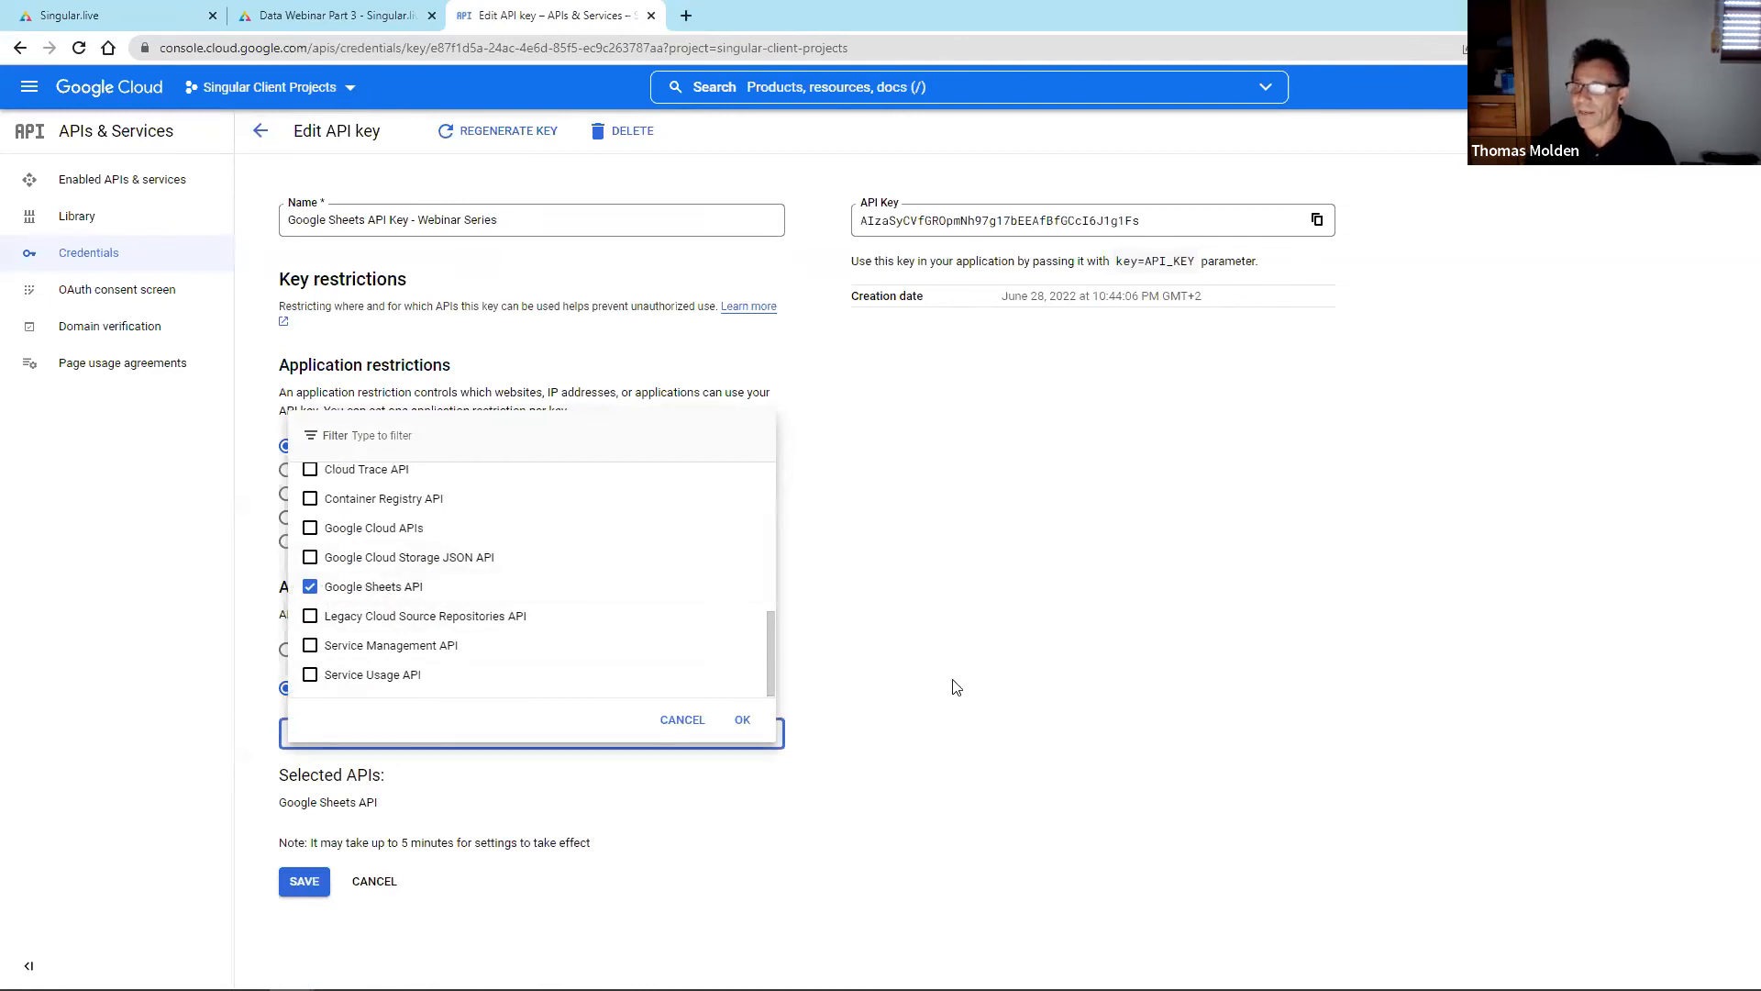
click(1041, 612)
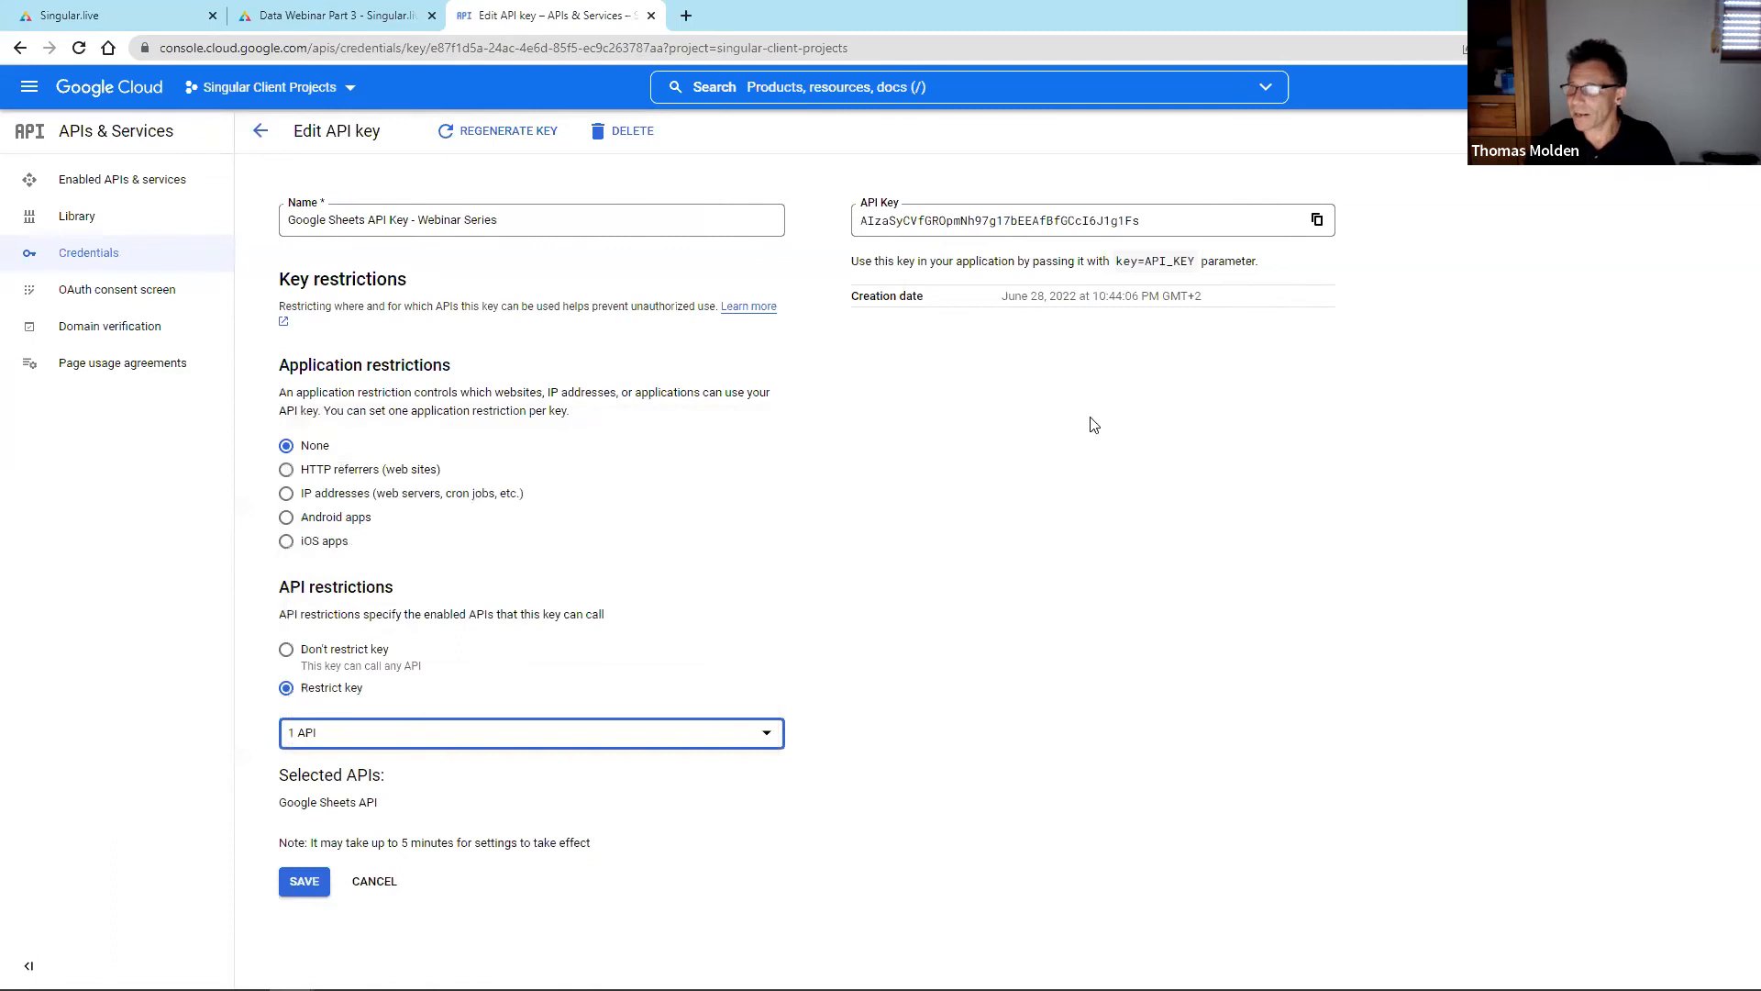
click(1315, 222)
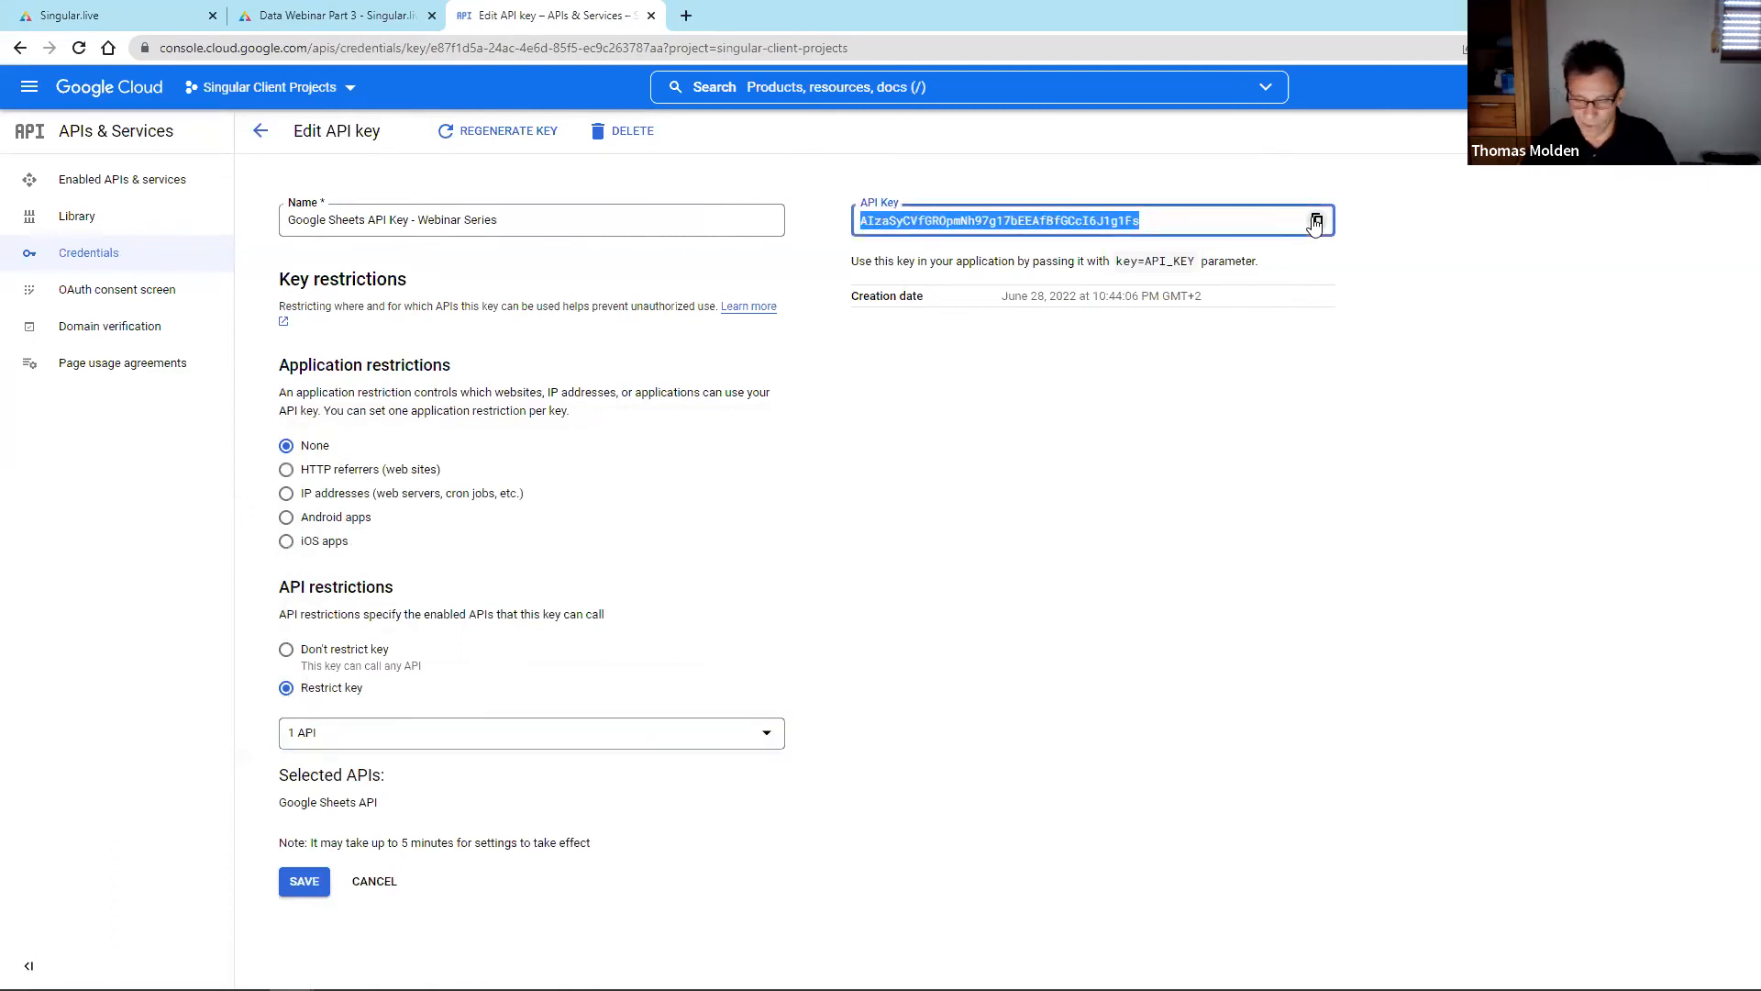
click(651, 15)
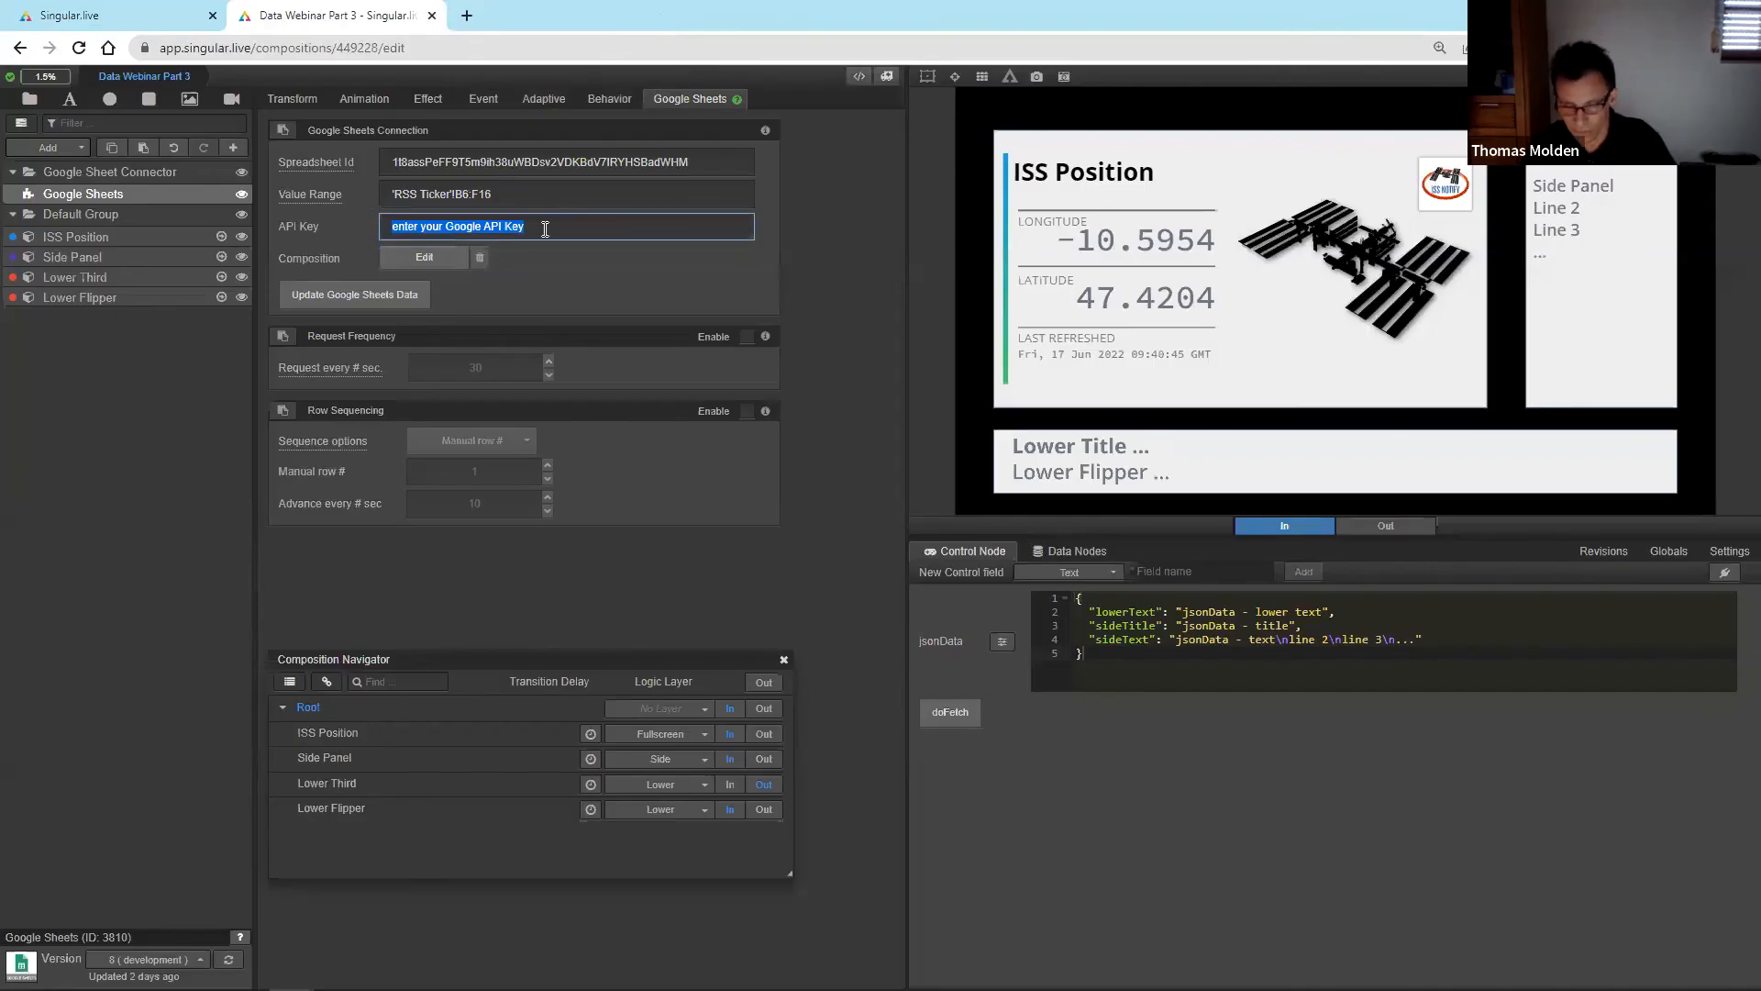
key(ctrl+v)
click(545, 263)
- Examine the fetched table JSON in the Google Sheets widget's composition and return to Data Webinar Part 3
click(427, 257)
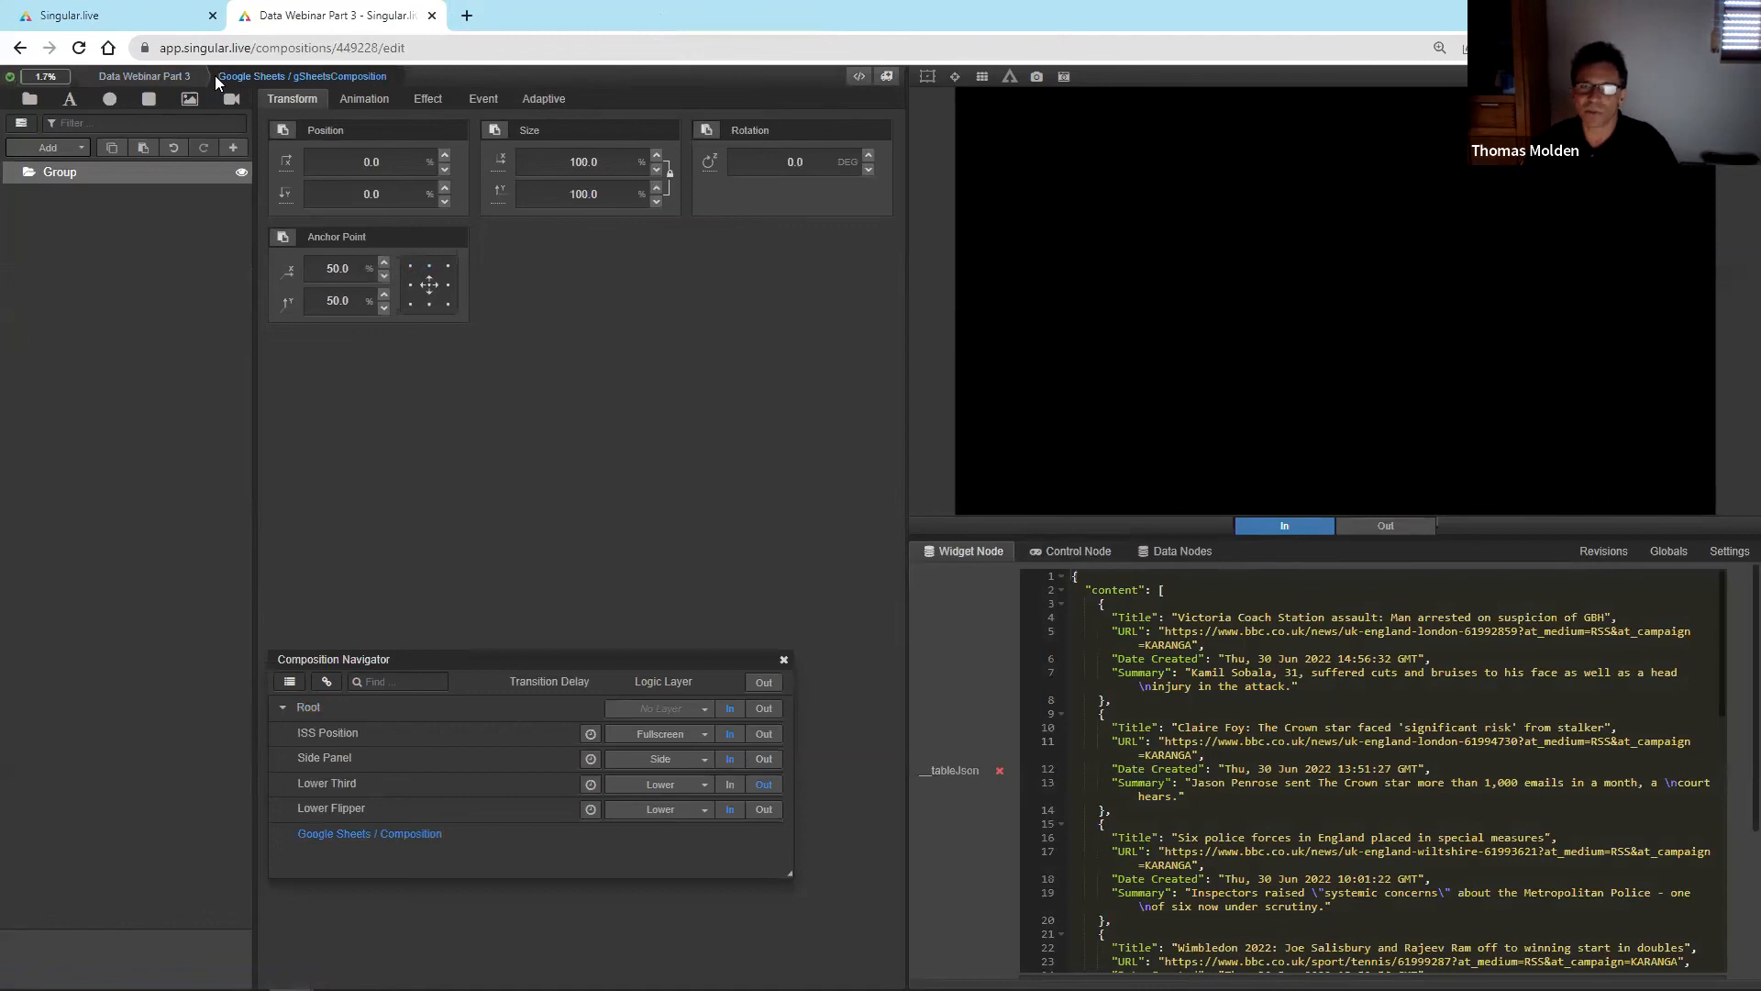
click(135, 78)
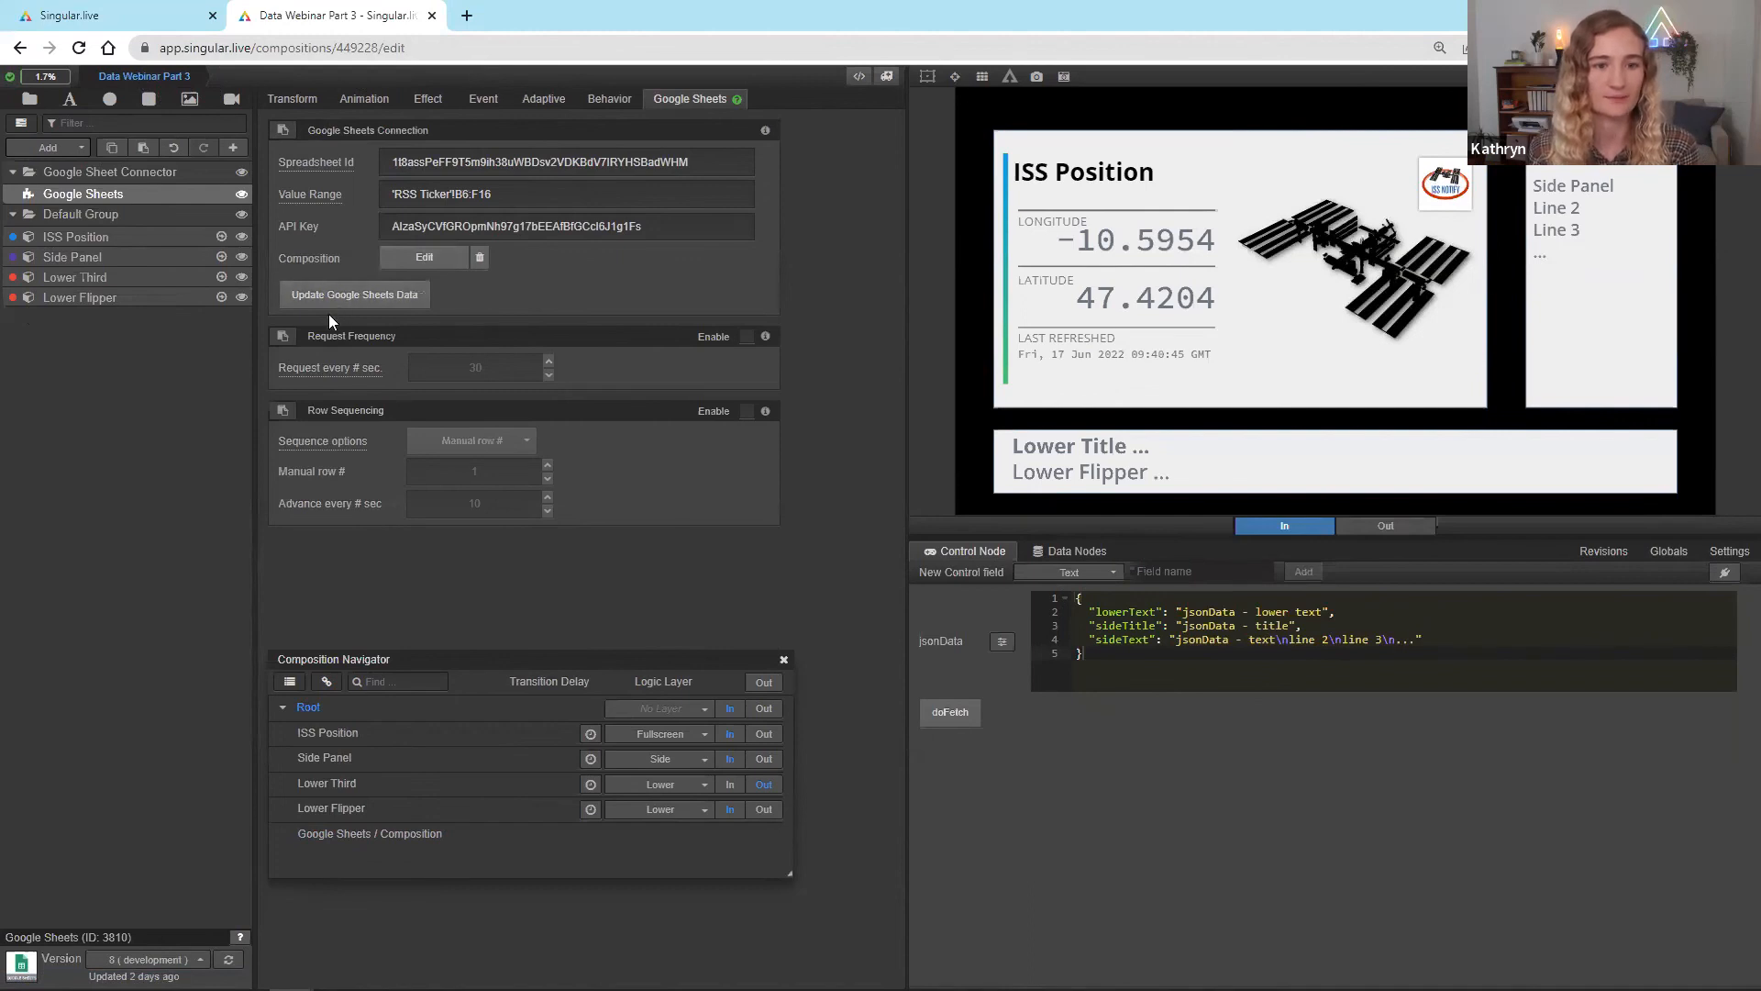
- Enable the Google Sheets widget's Request Frequency and set it to request every 10 seconds
click(745, 338)
double_click(494, 368)
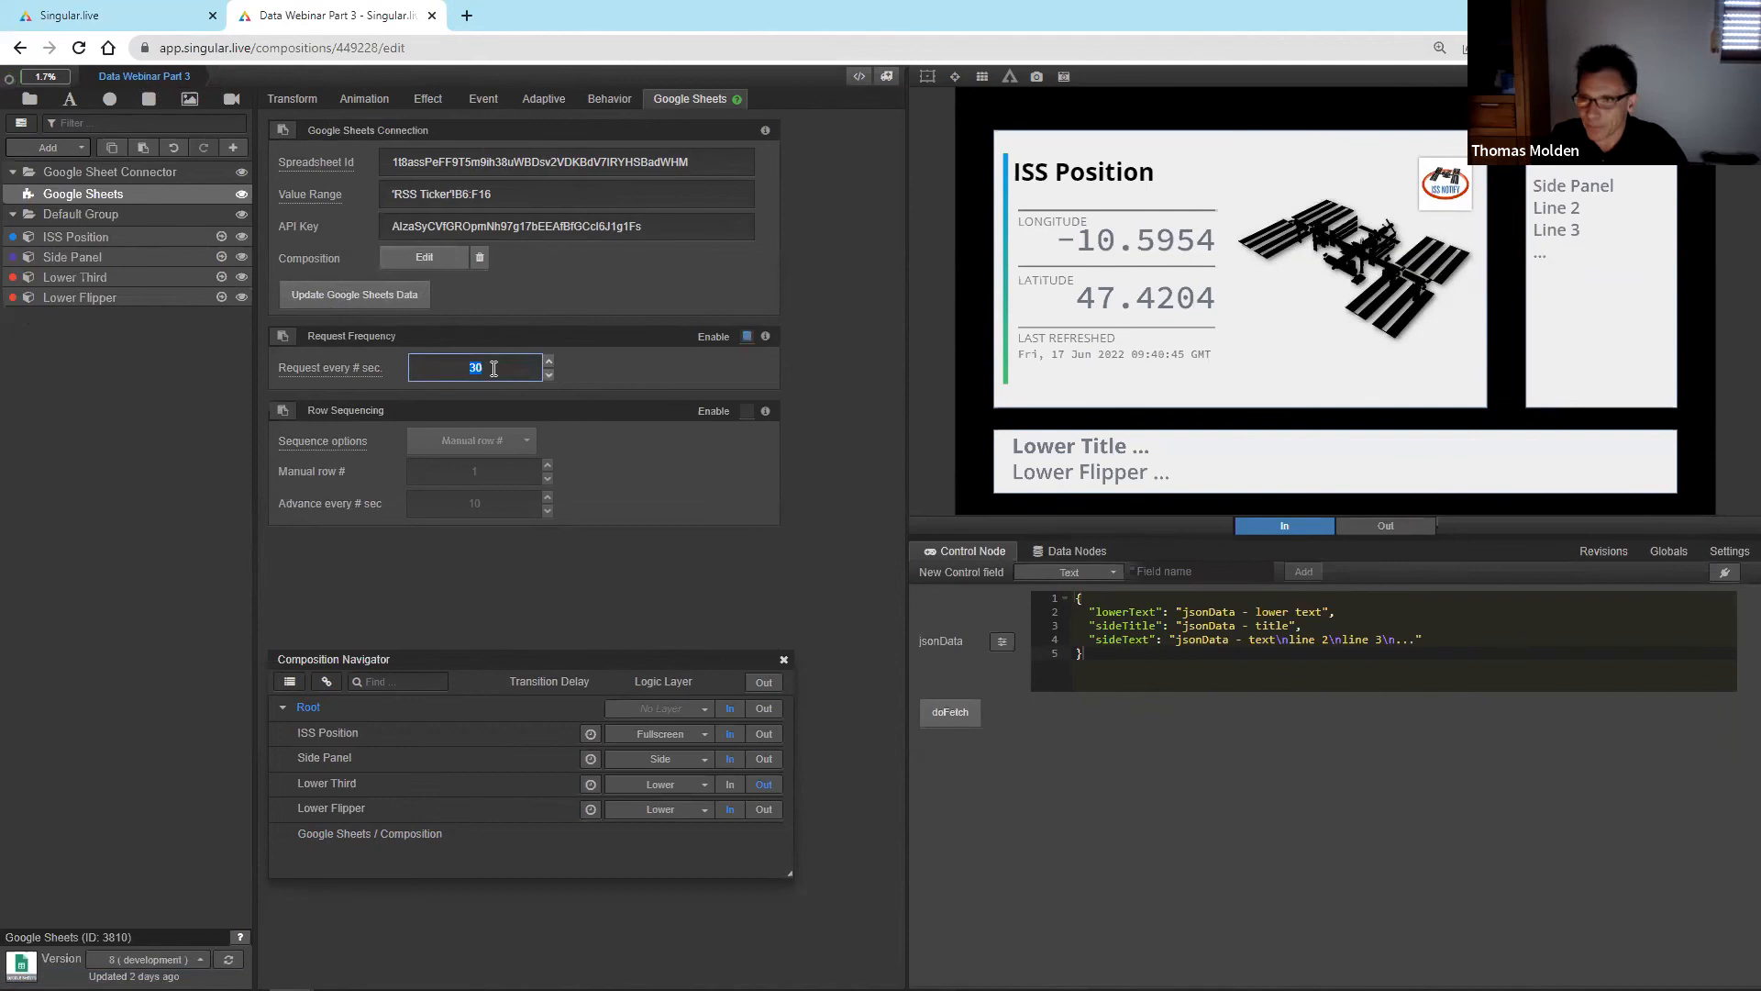
text(10)
double_click(494, 368)
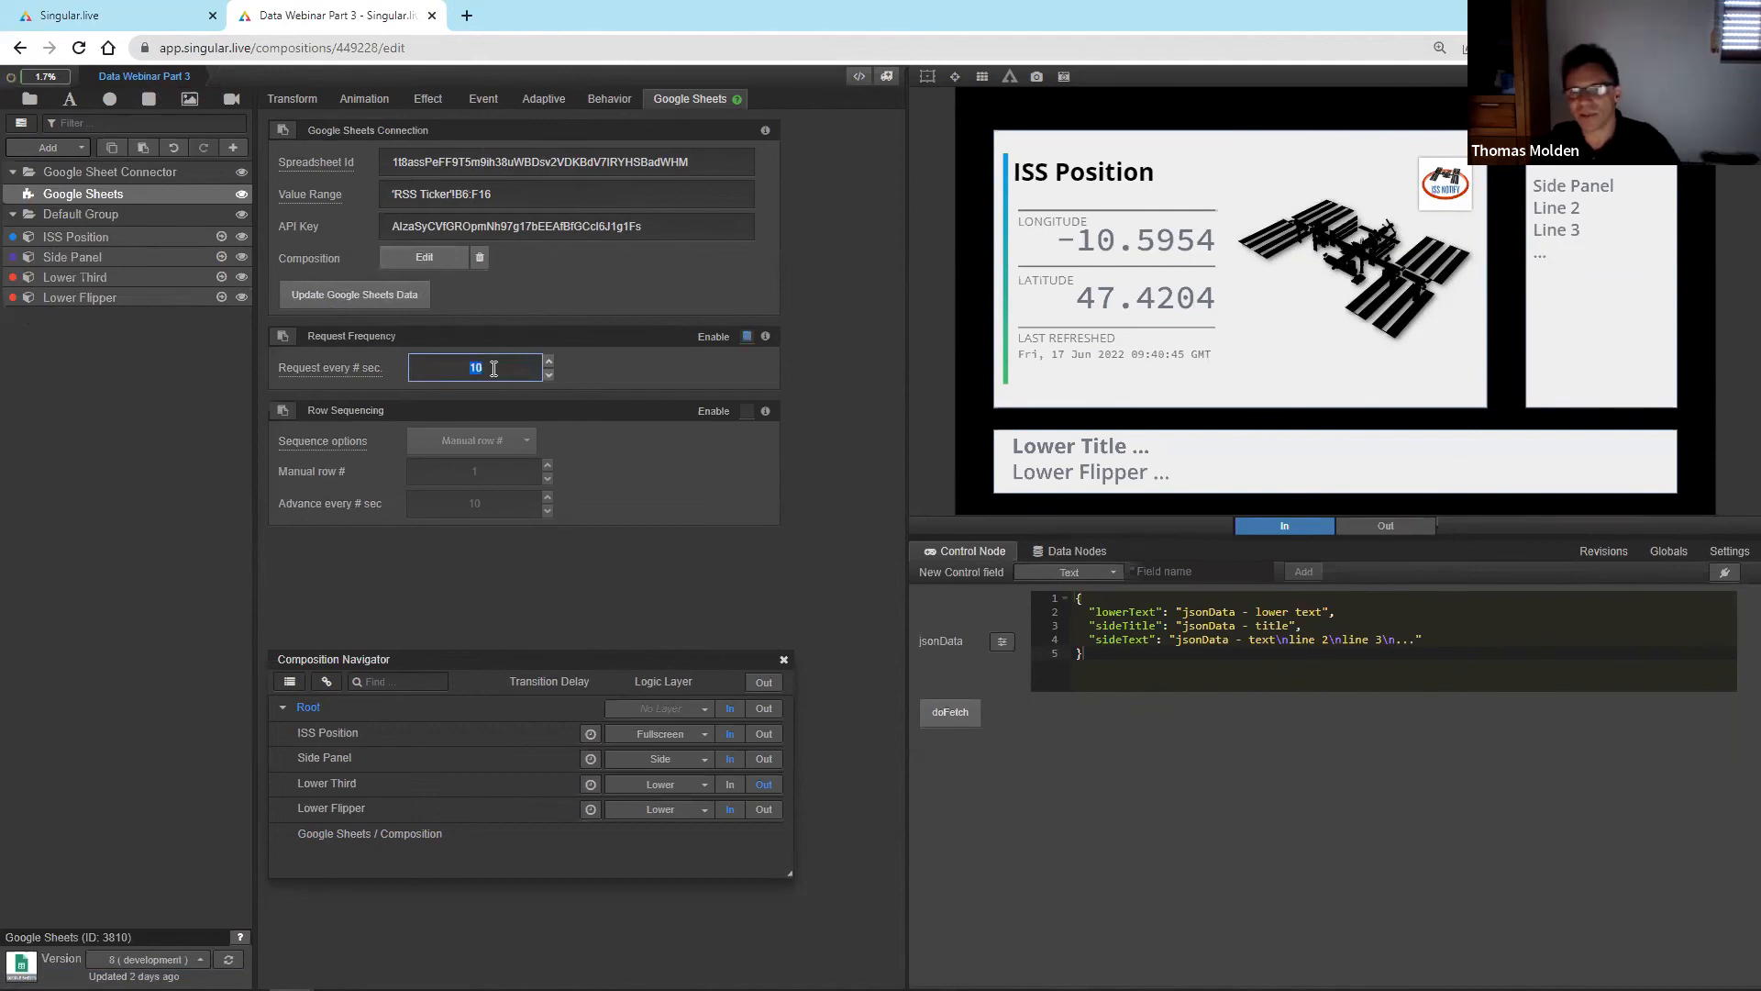
click(598, 378)
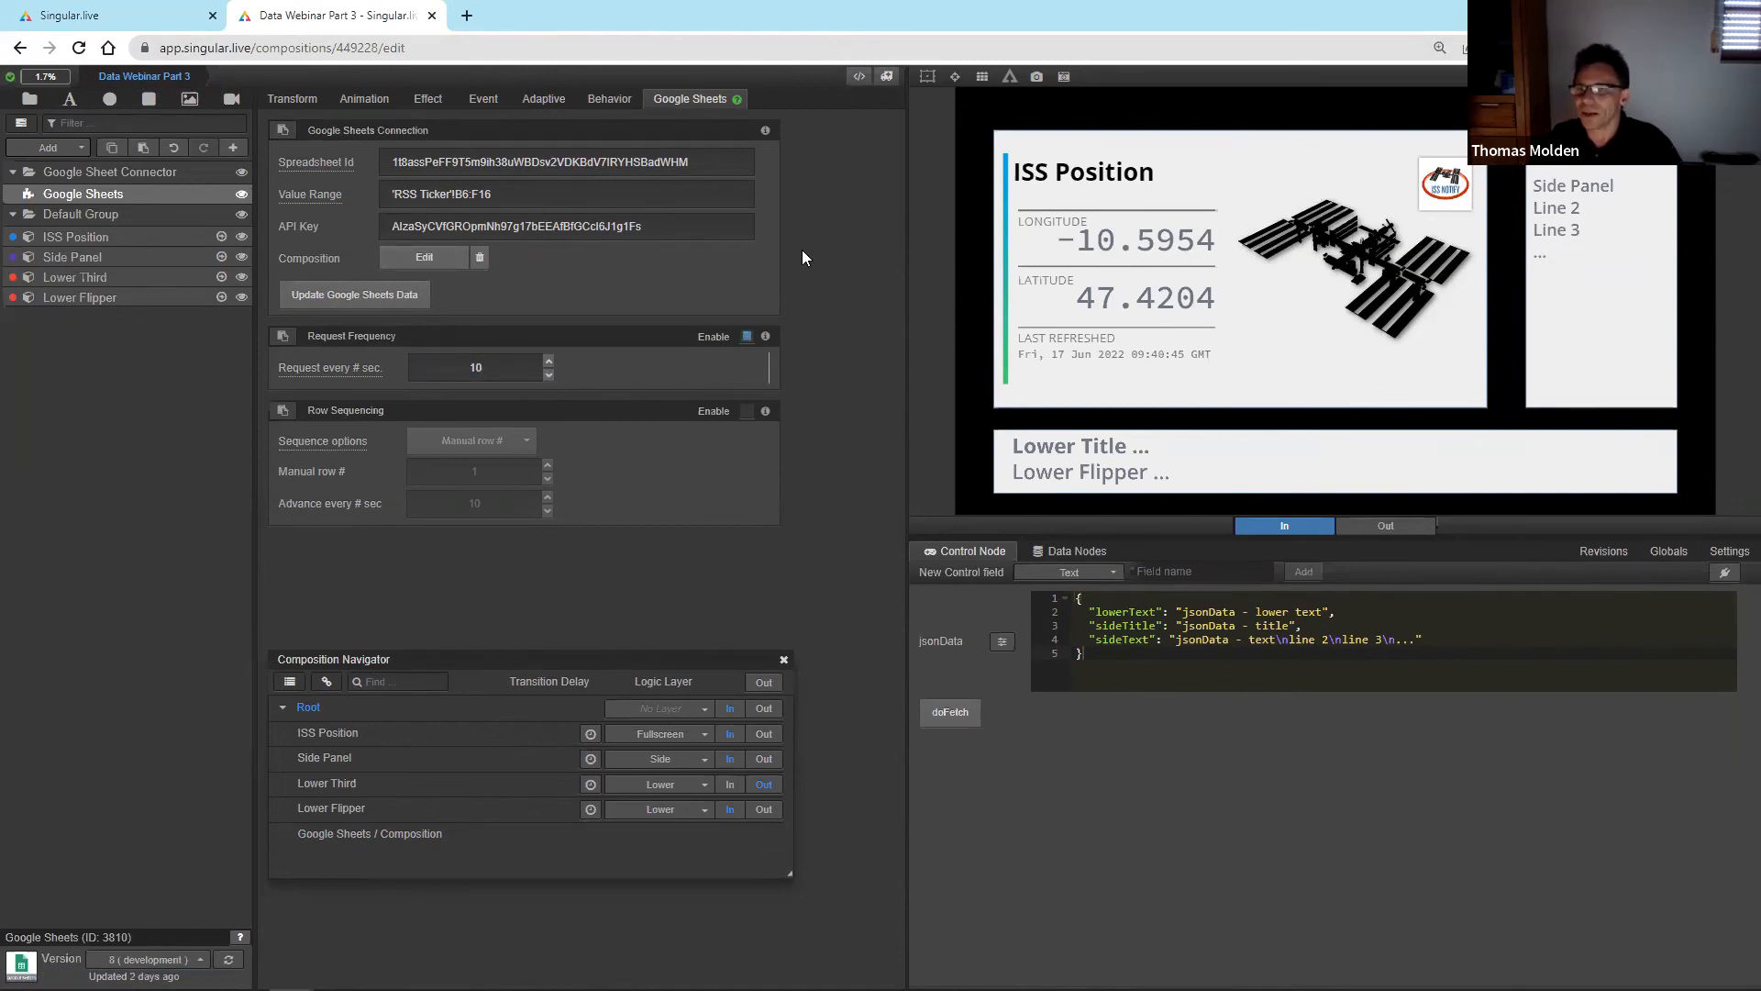
- Open the composition's script editor and close the ISS Position script to show the Root Composition script
click(858, 77)
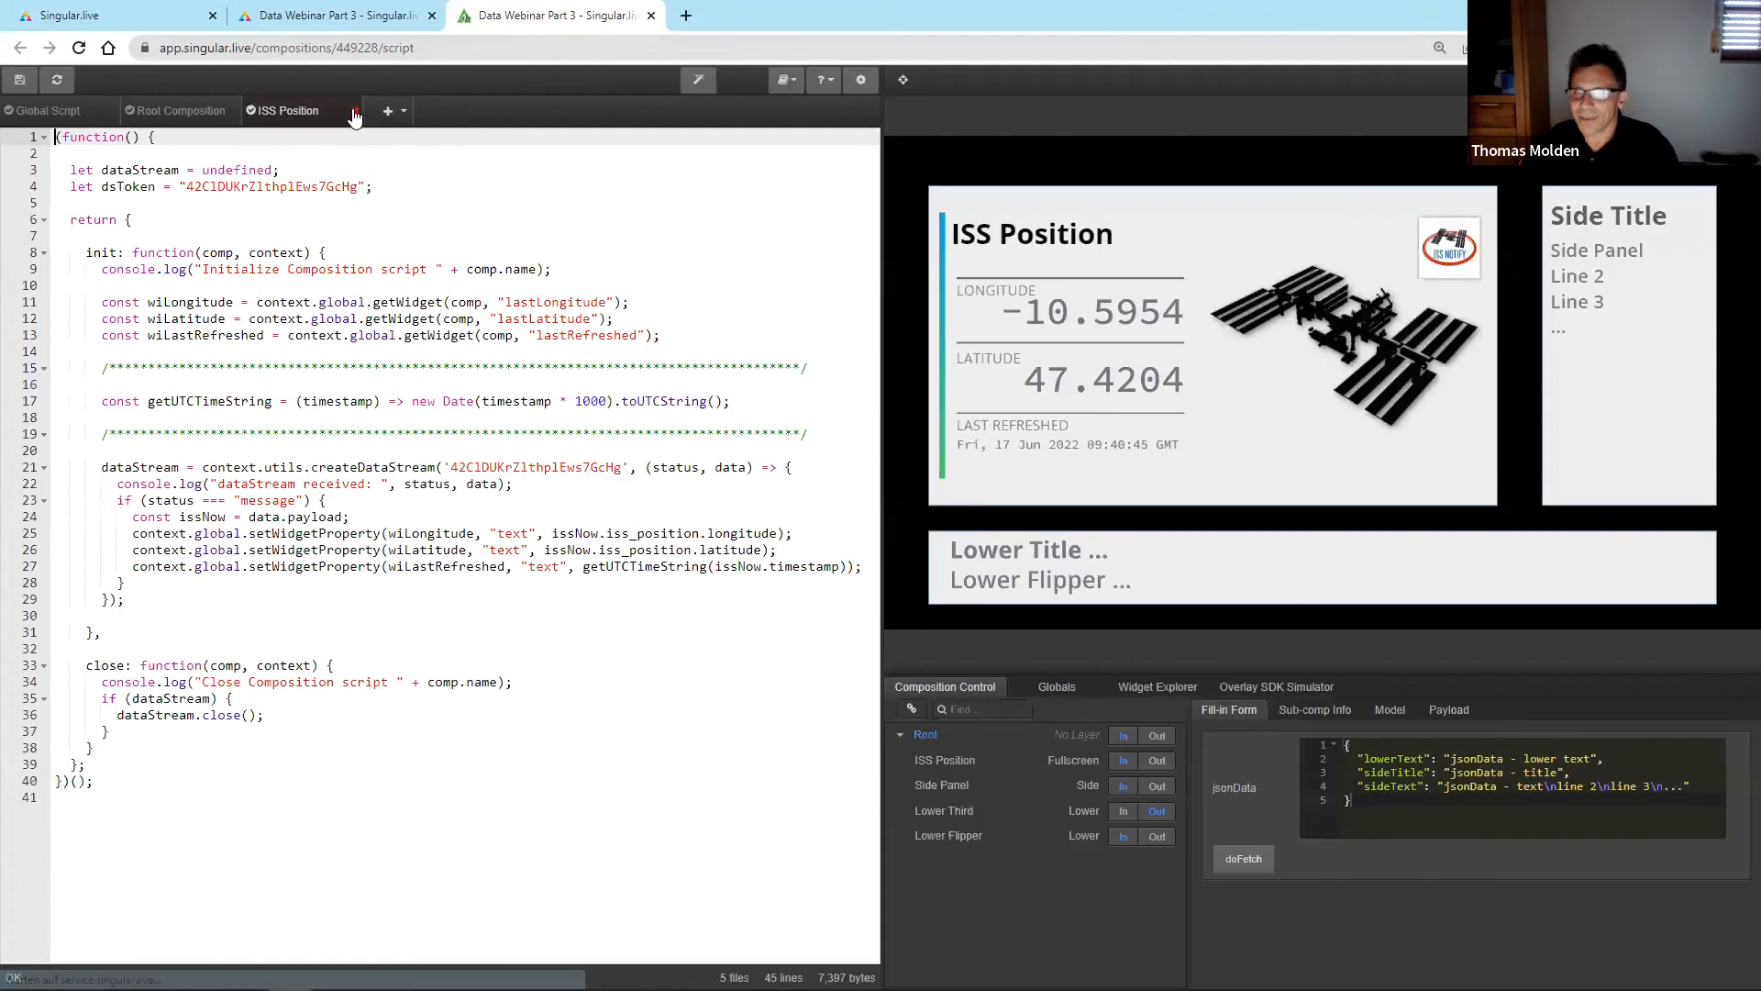
click(354, 111)
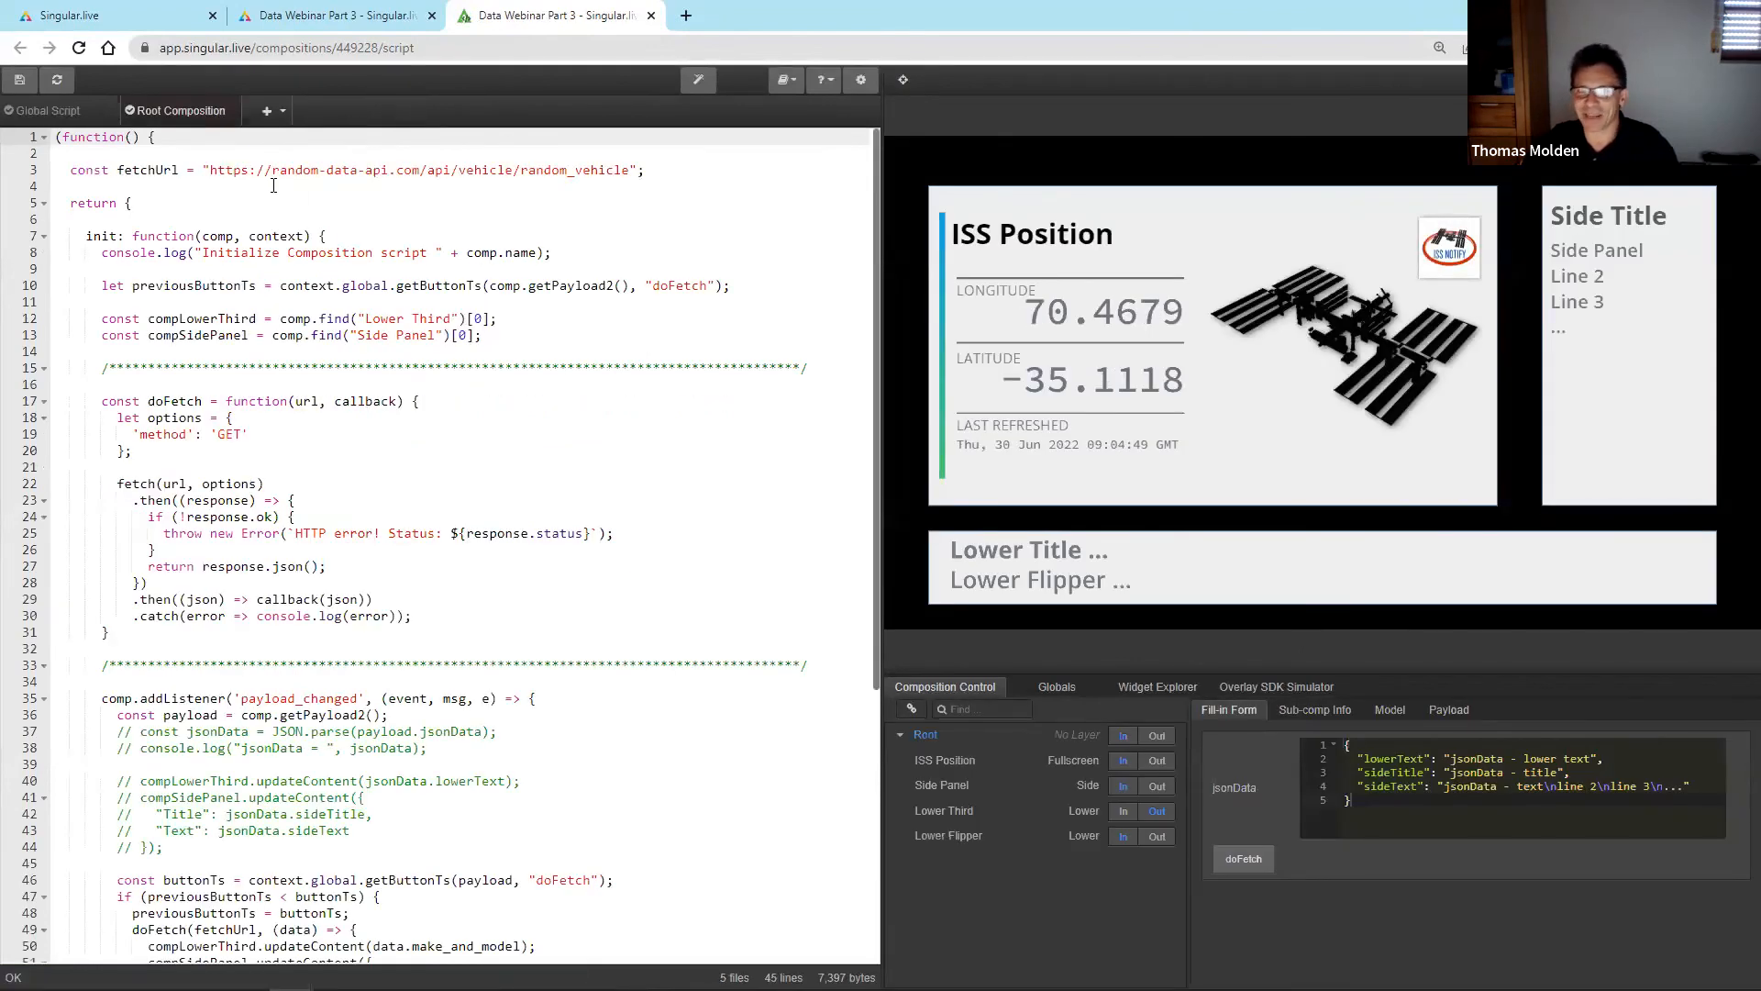
click(167, 318)
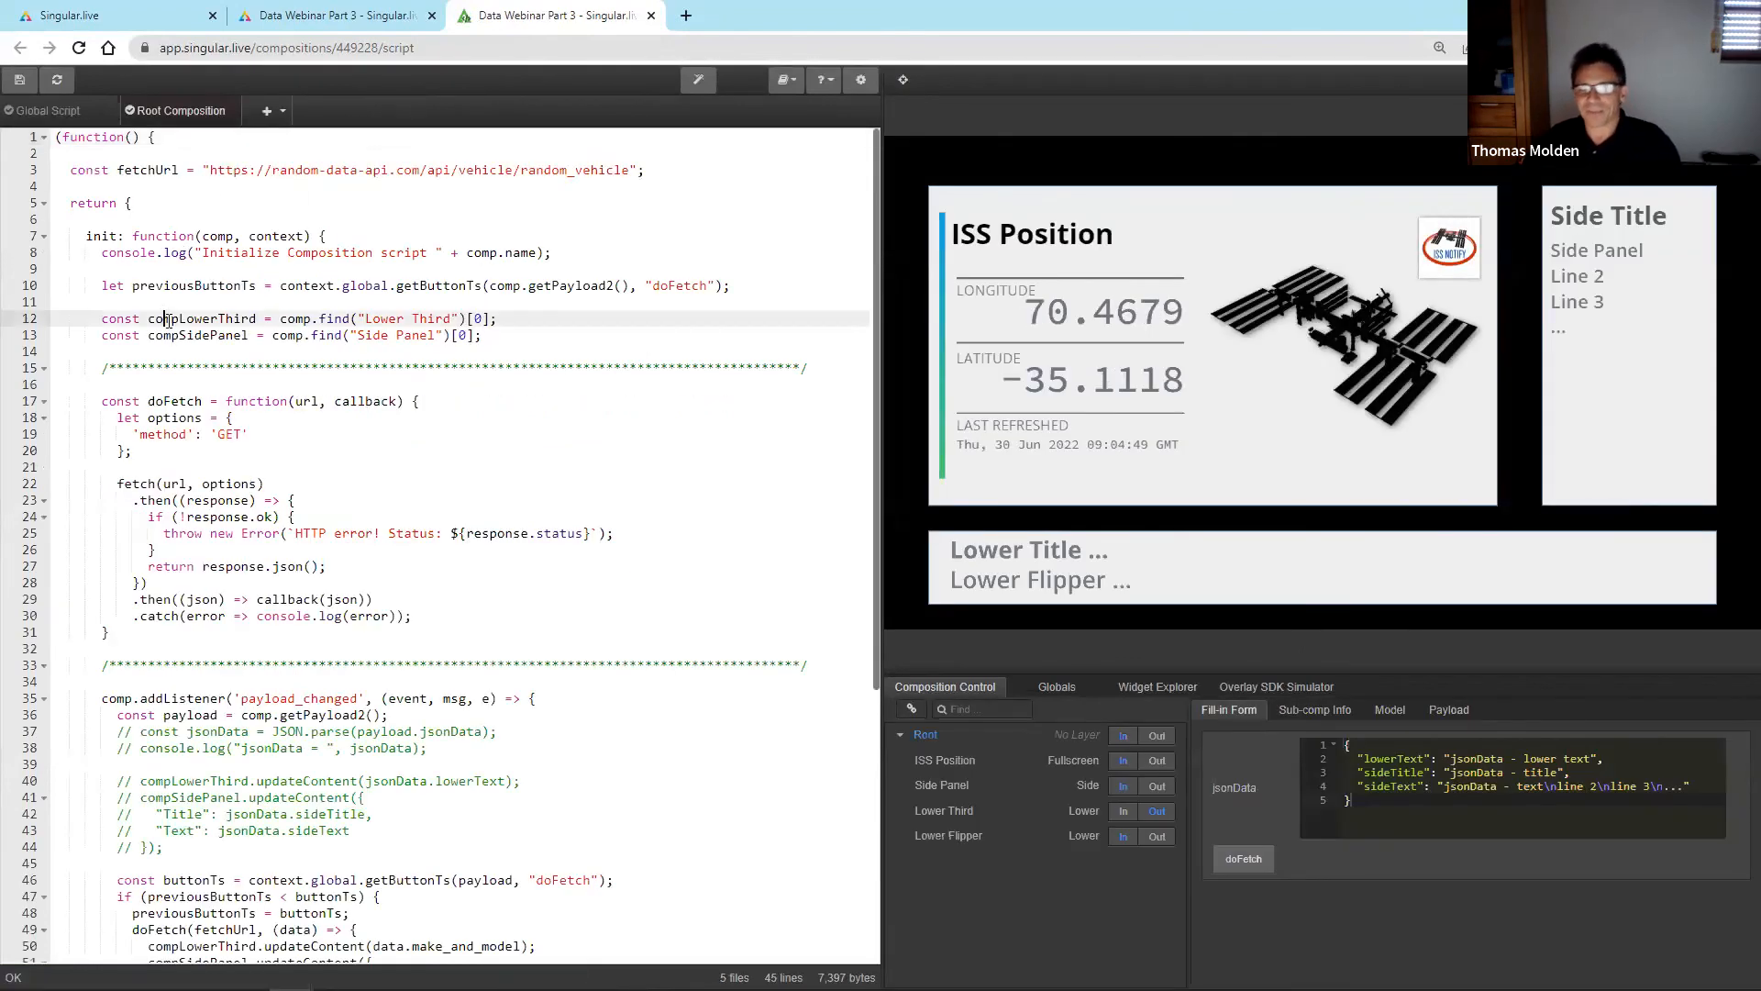
- Open the browser's developer console and examine a Root composition message from the Google Sheets widget, expanding its params and data down to tableJson
double_click(1004, 18)
key(F12)
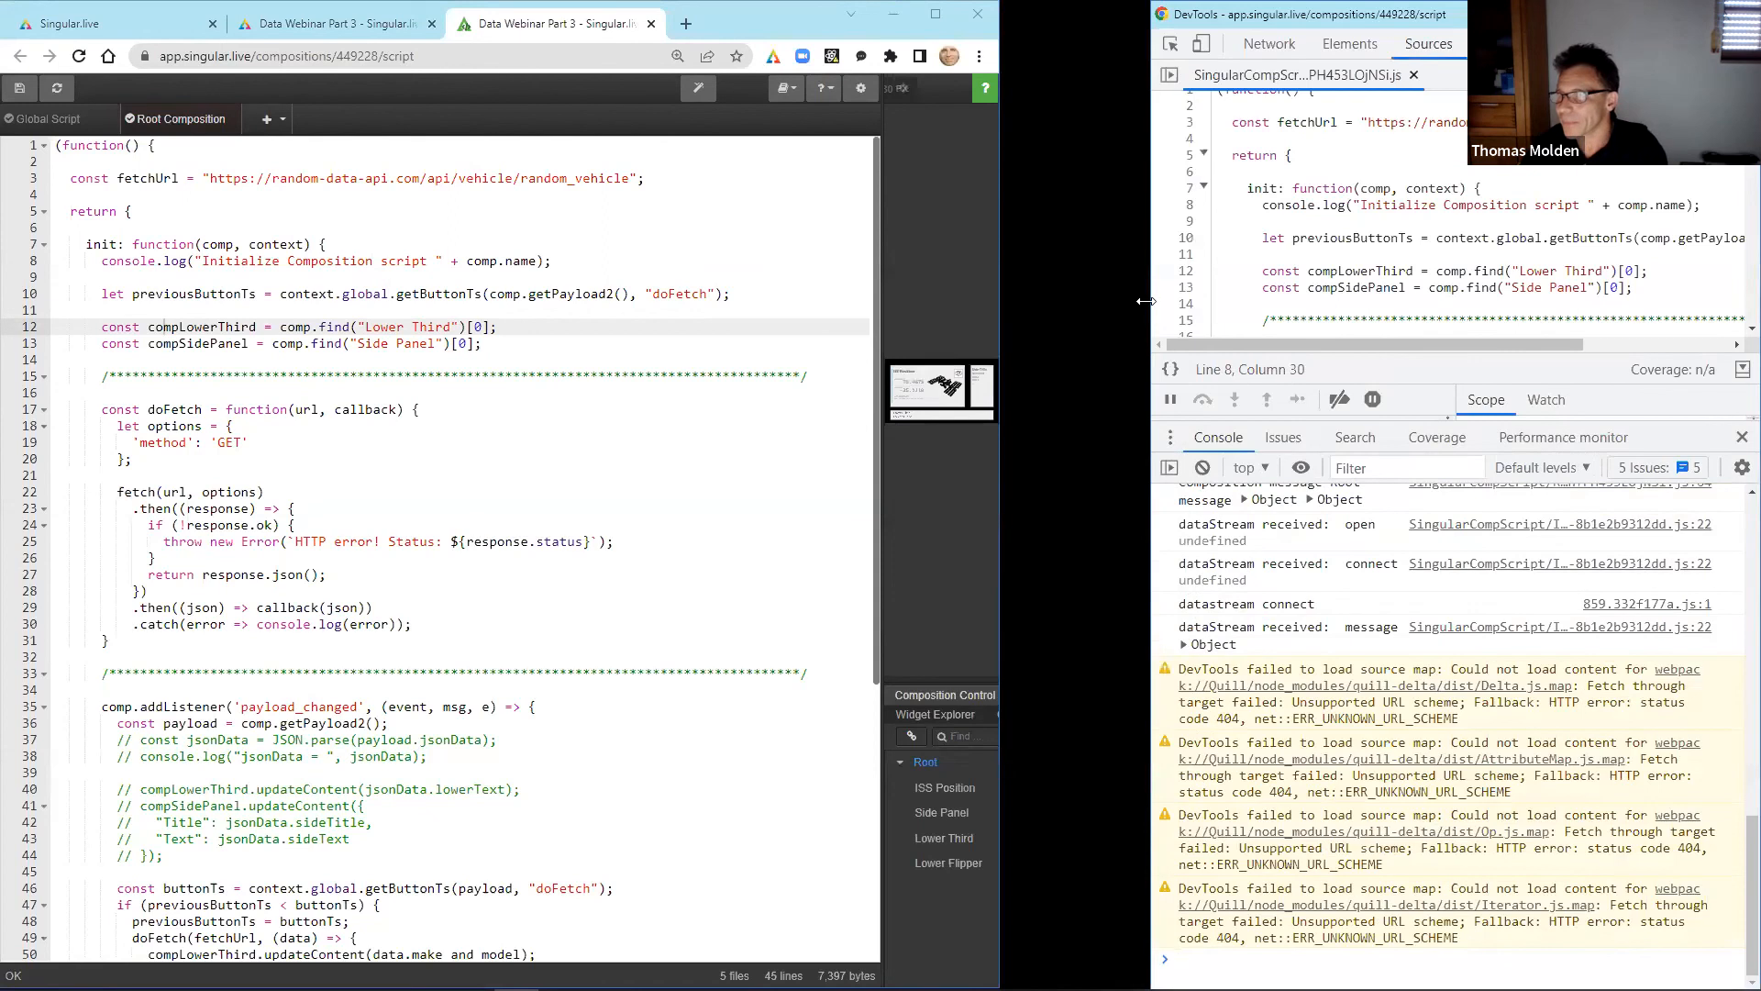
drag(999, 321, 1065, 326)
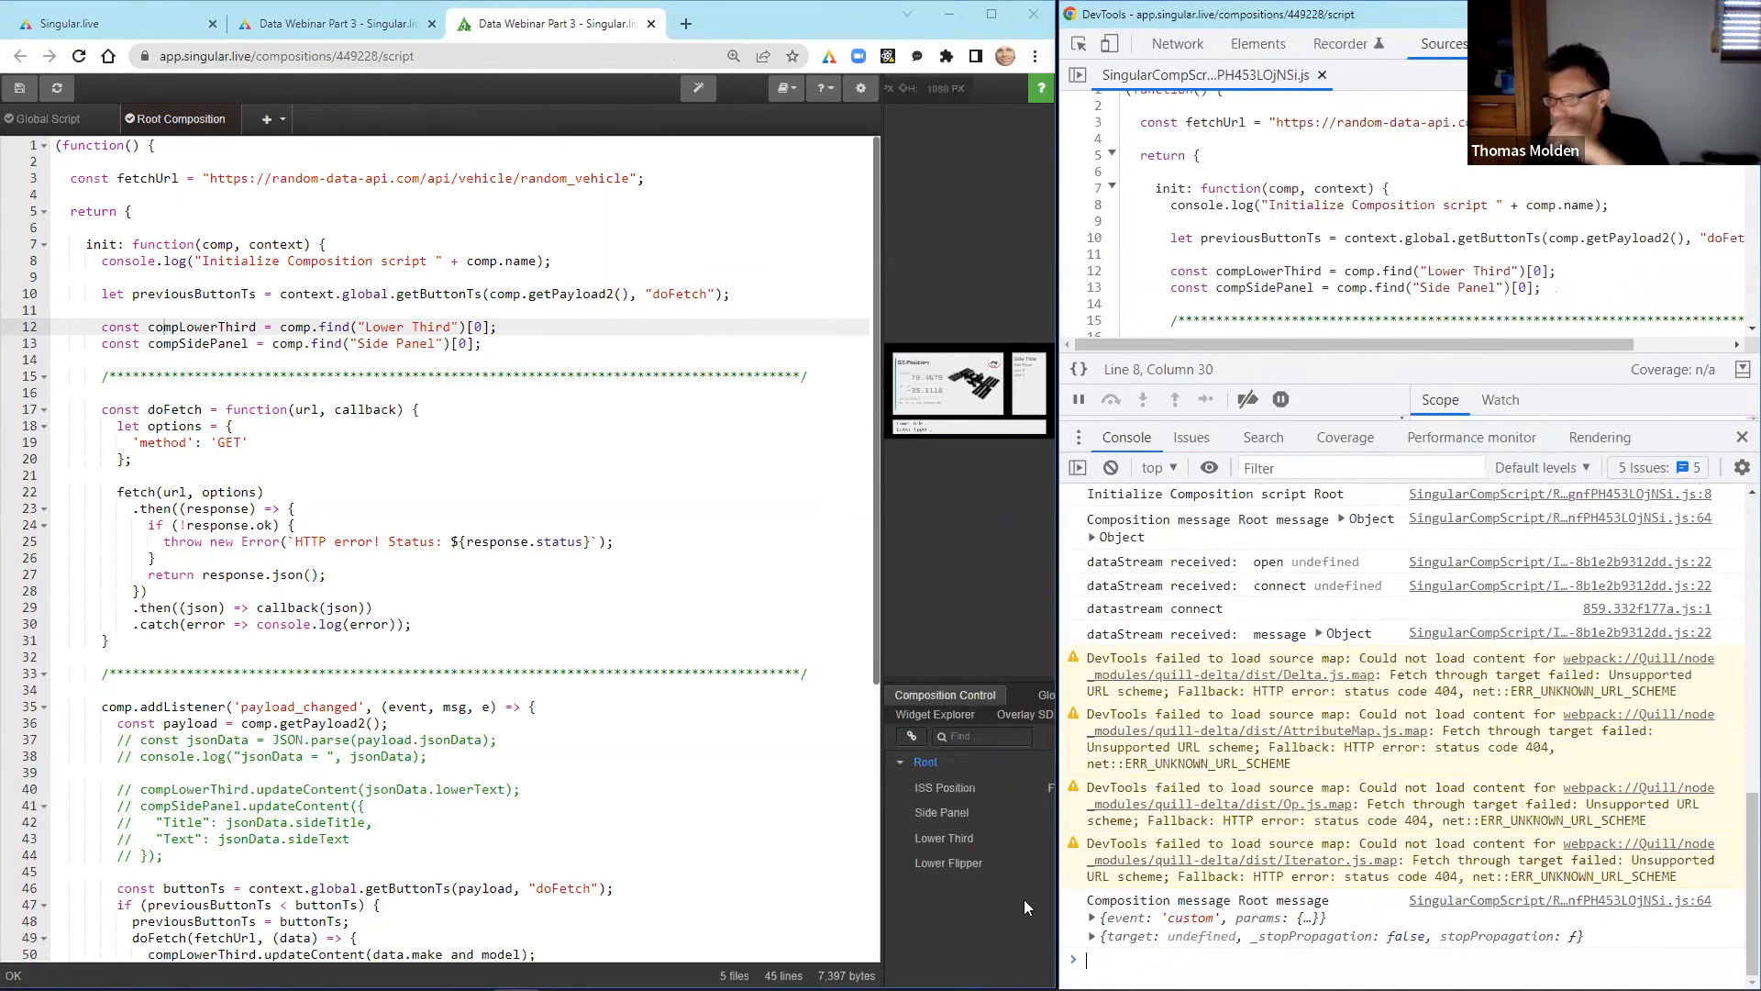
scroll(598, 747, down, 8)
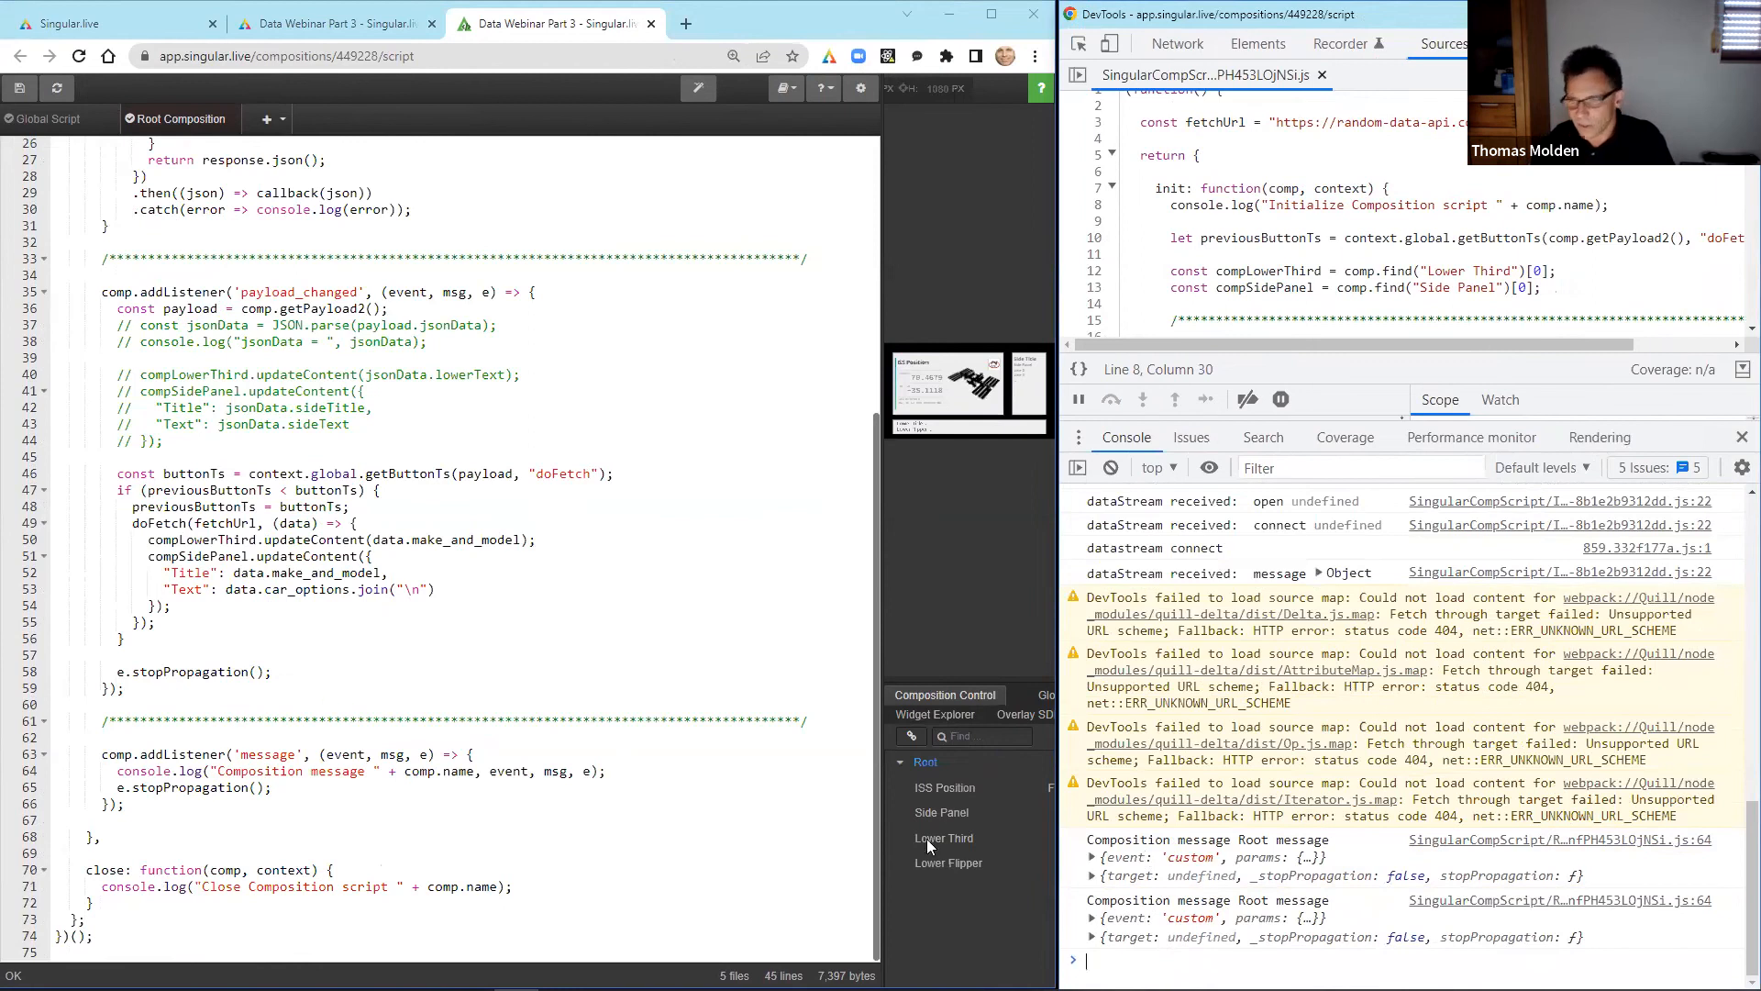
click(1093, 858)
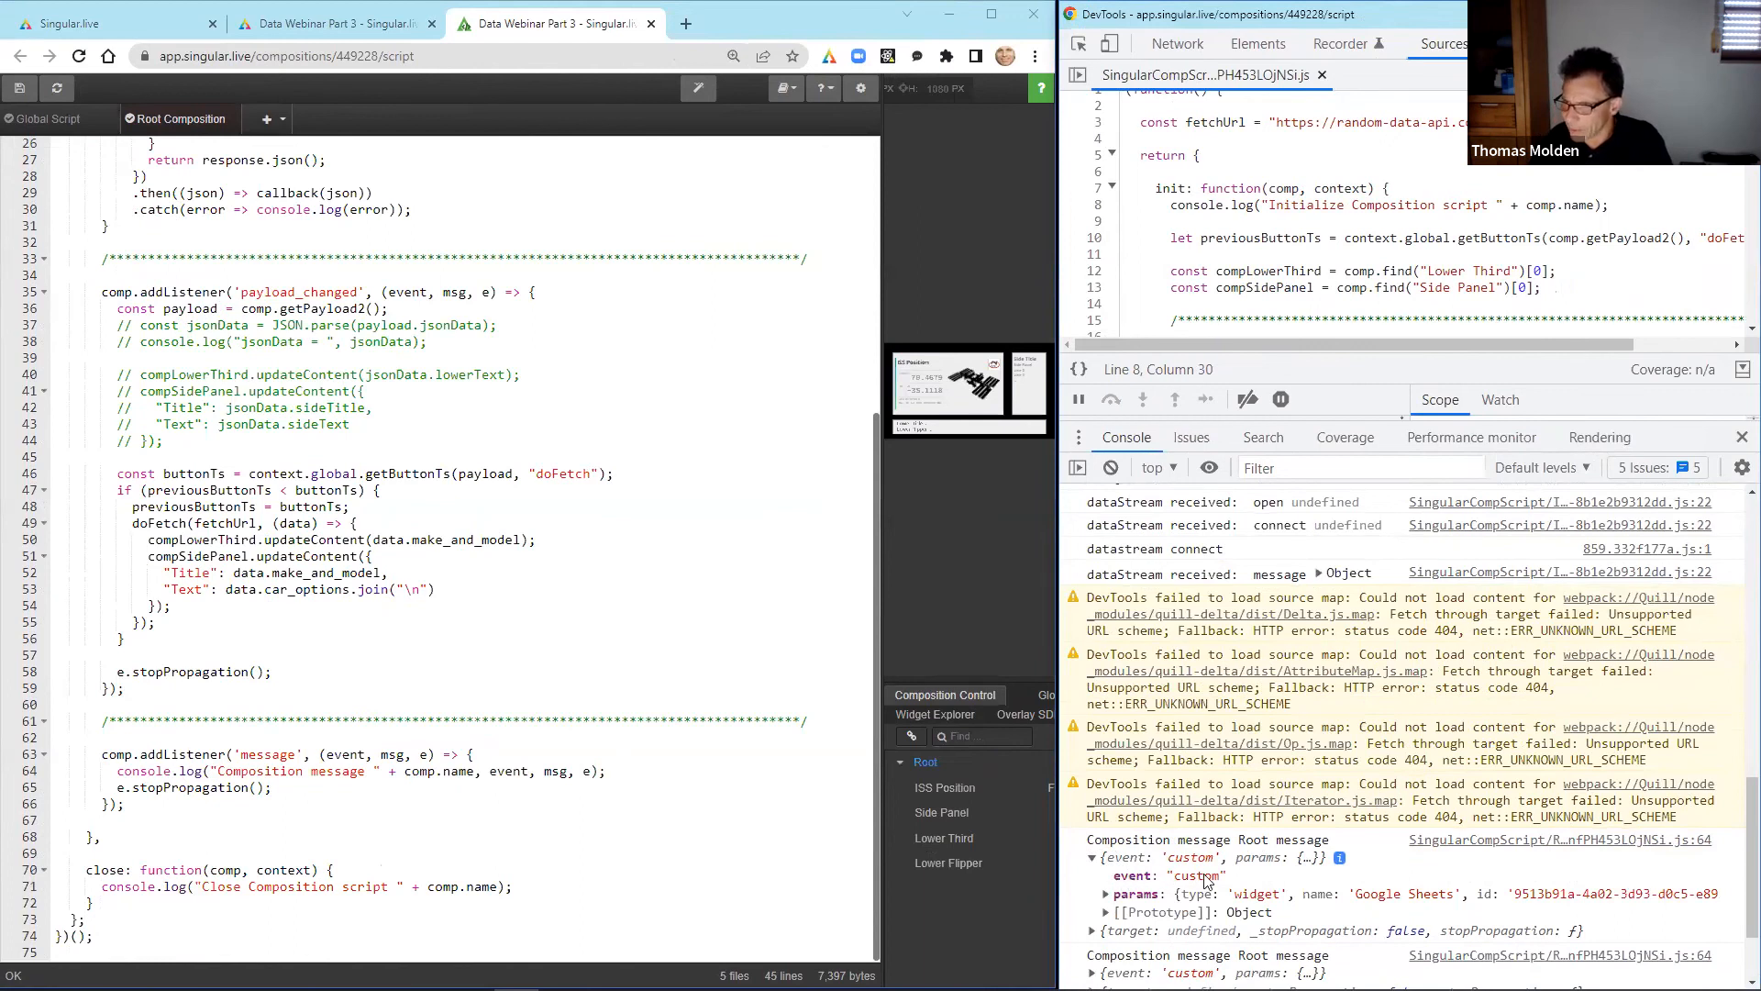
click(1107, 895)
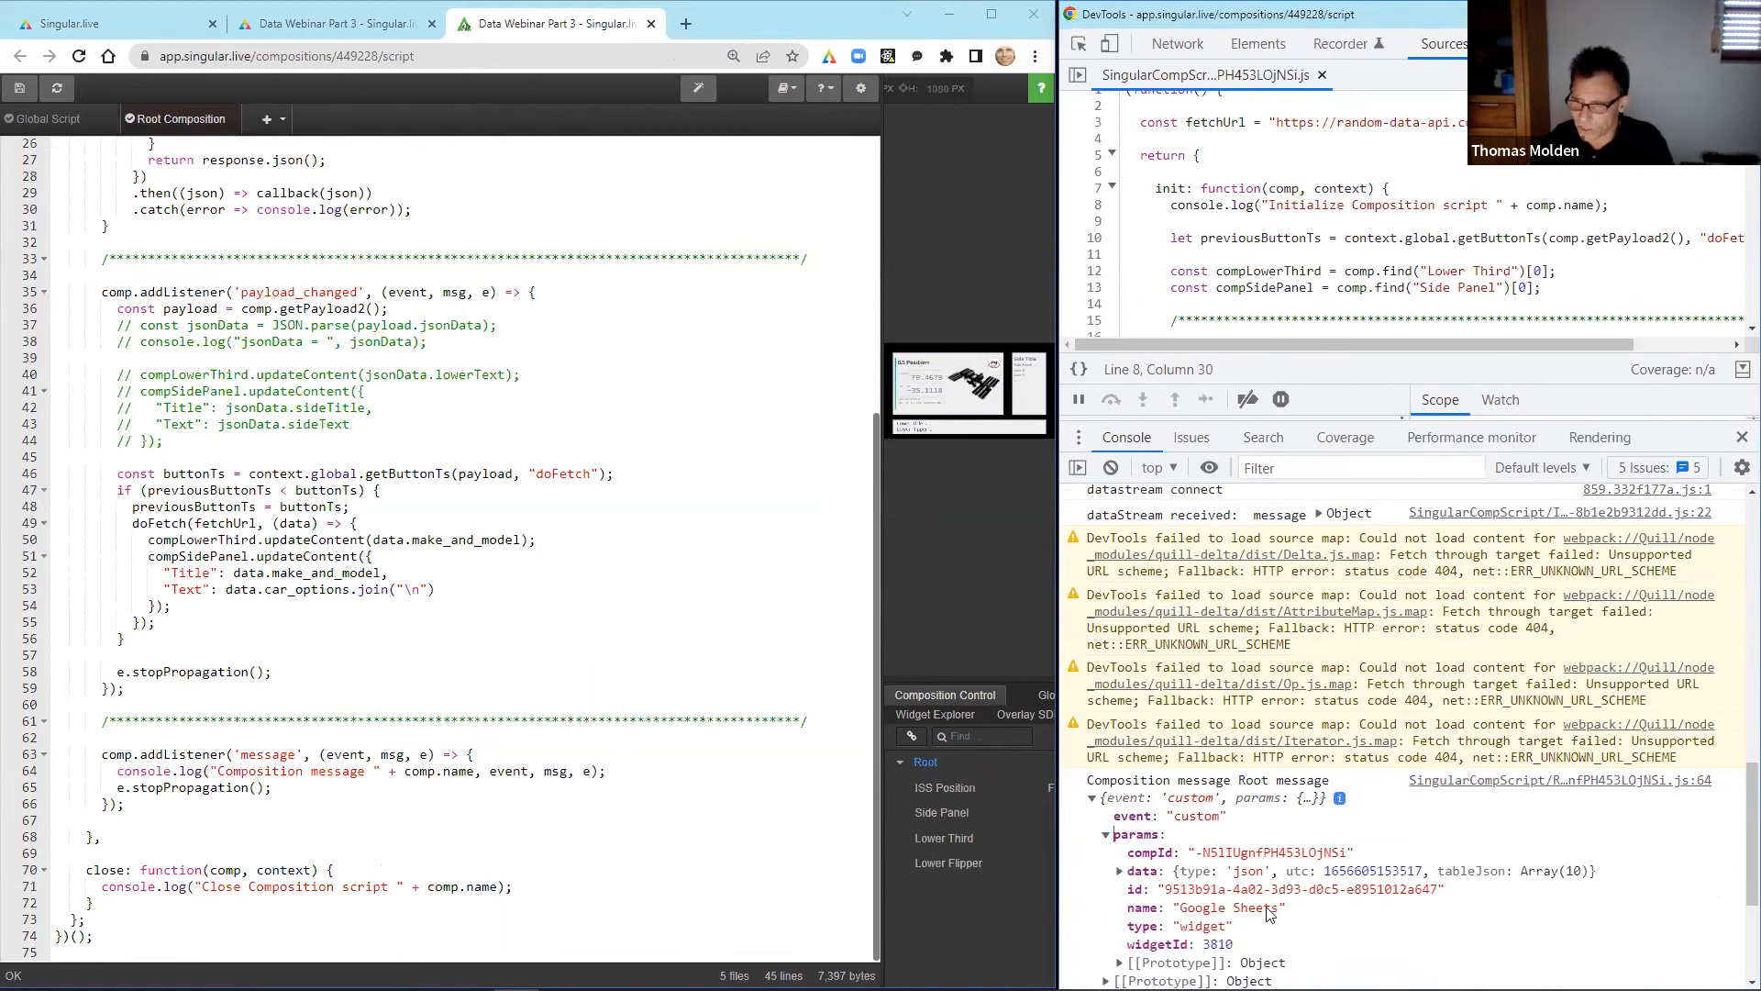
click(1121, 872)
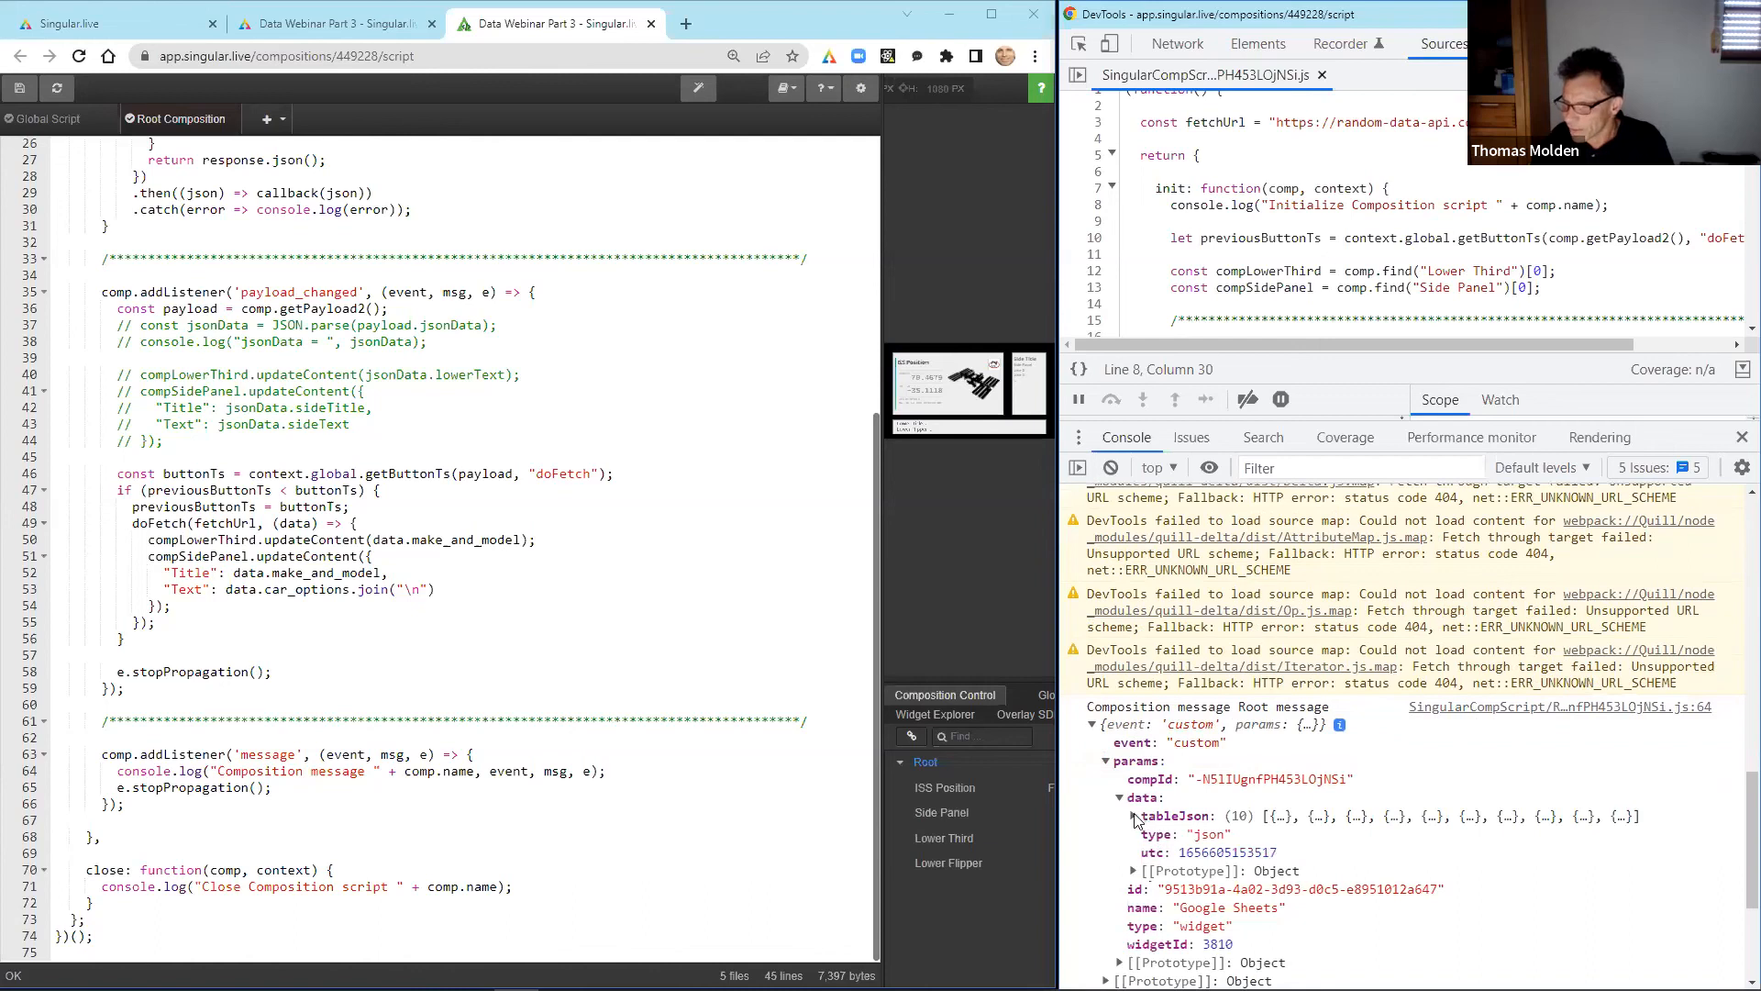
click(1133, 816)
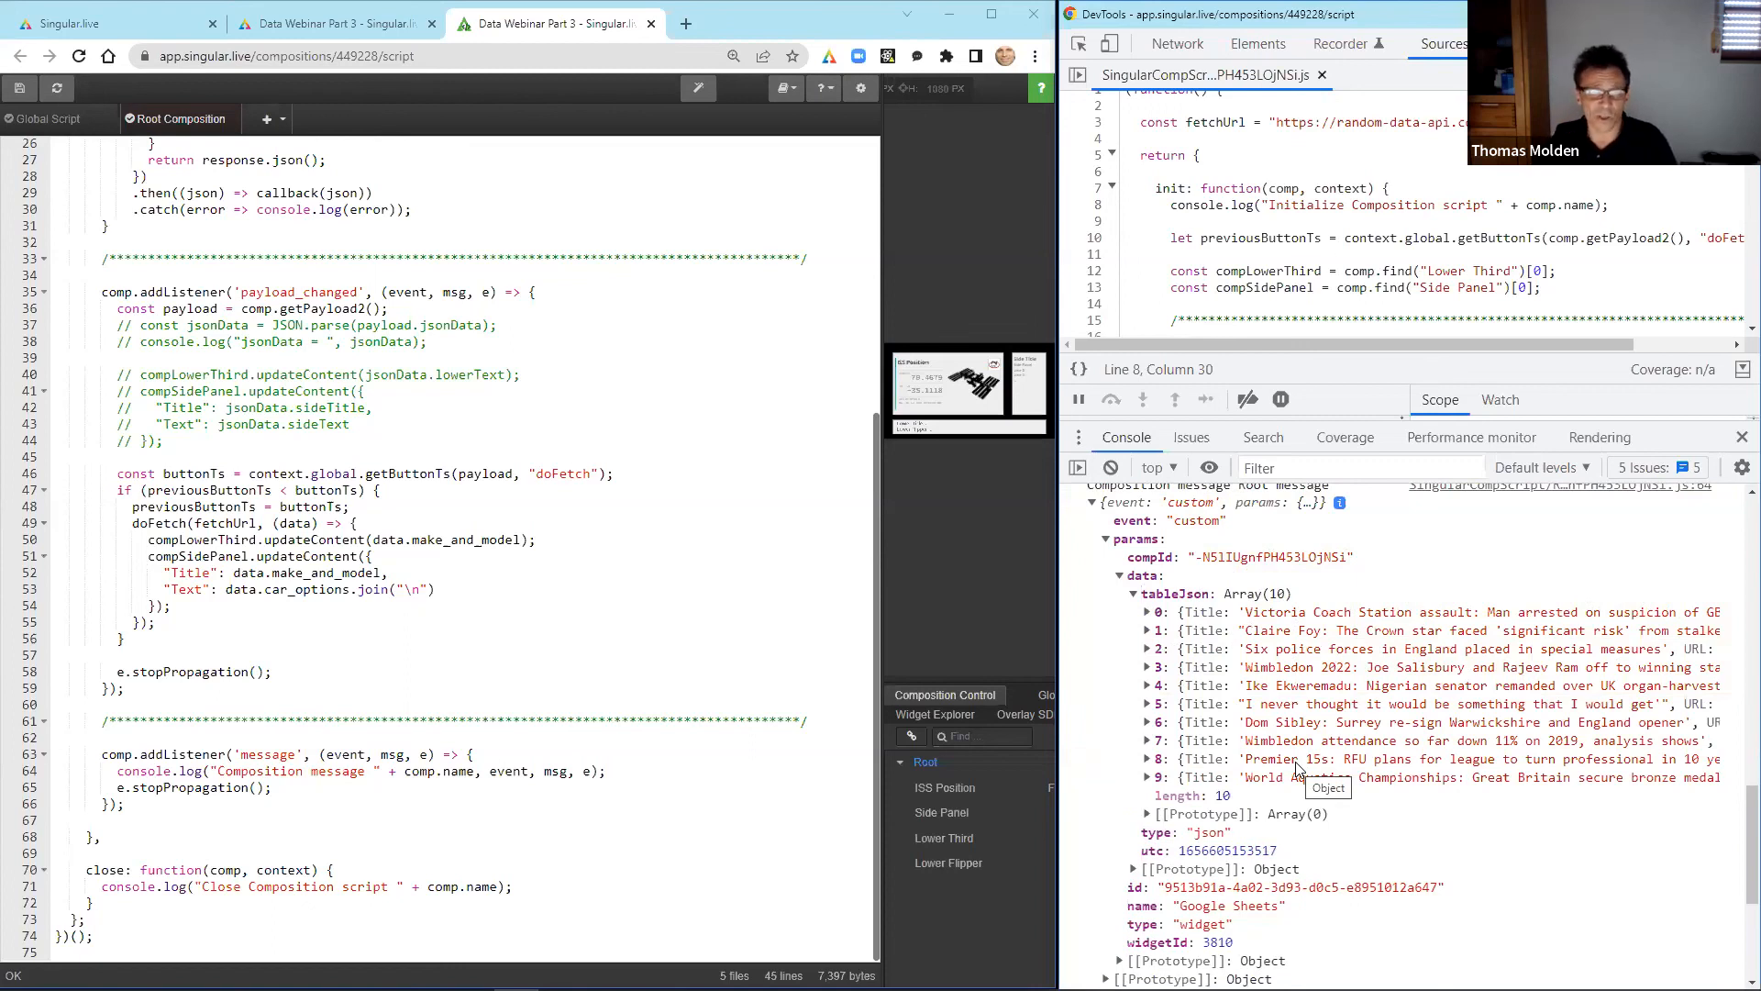
- Return to the composition editor and load revision 10, "Added Google Sheets Connector, added message listener (Root)"
click(826, 34)
double_click(826, 35)
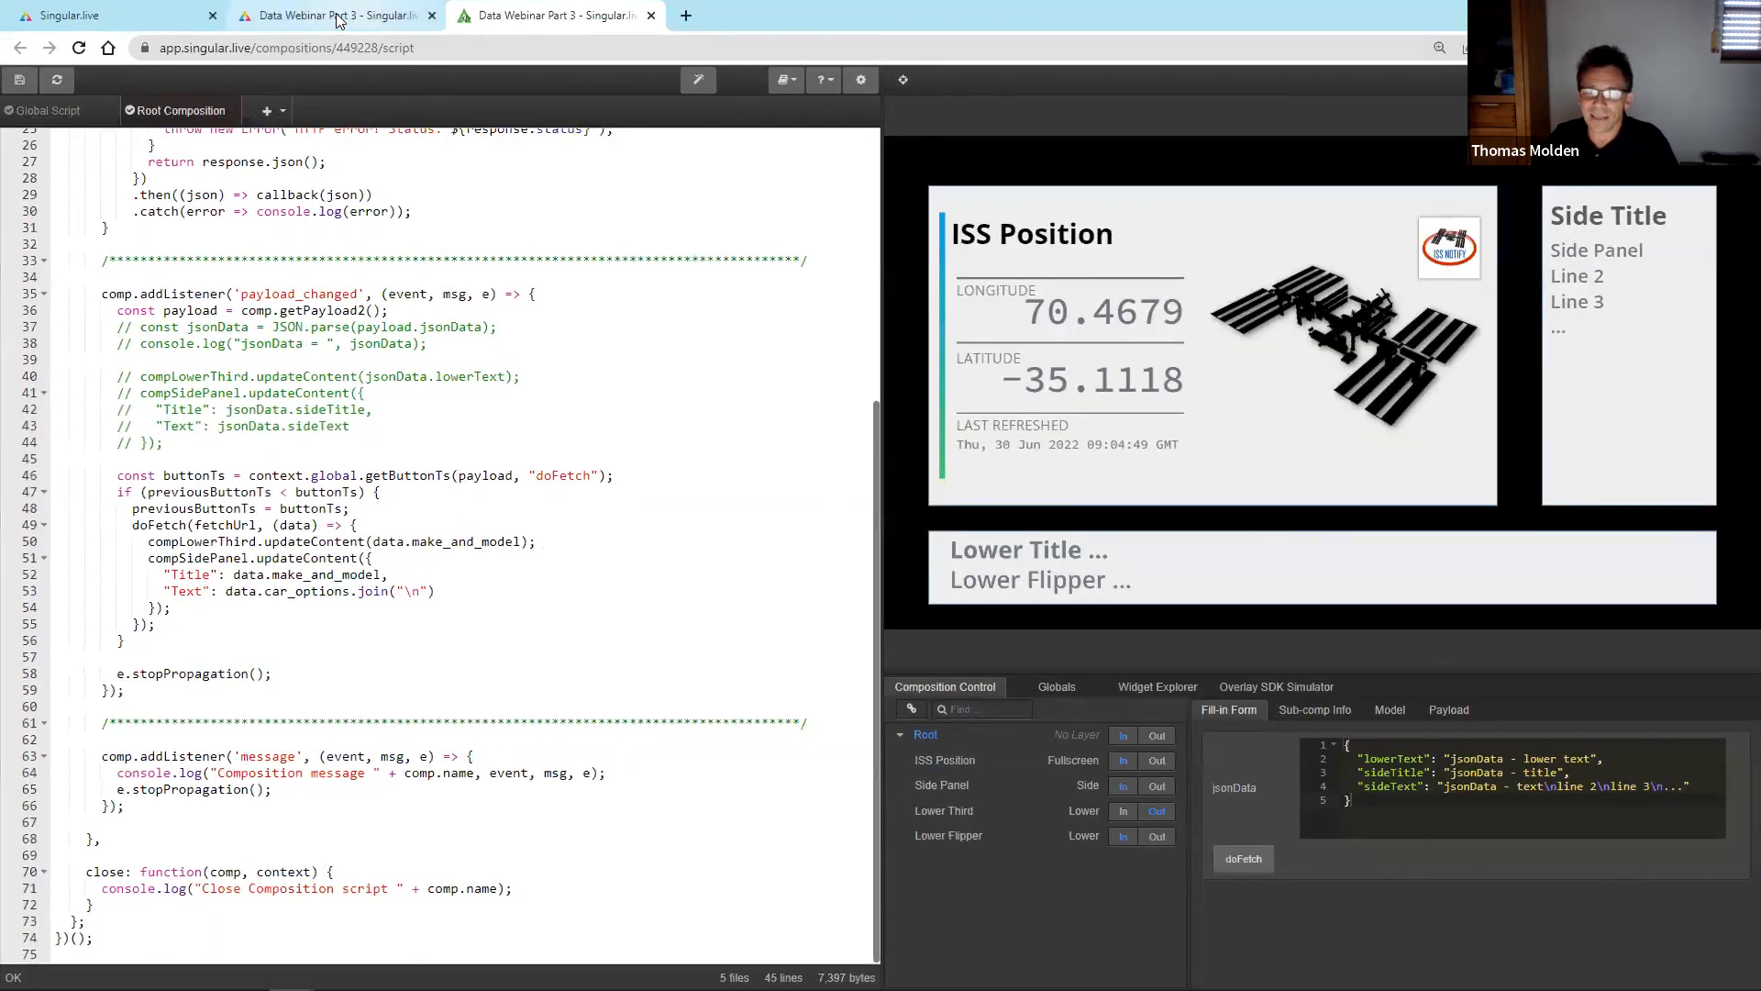
click(344, 16)
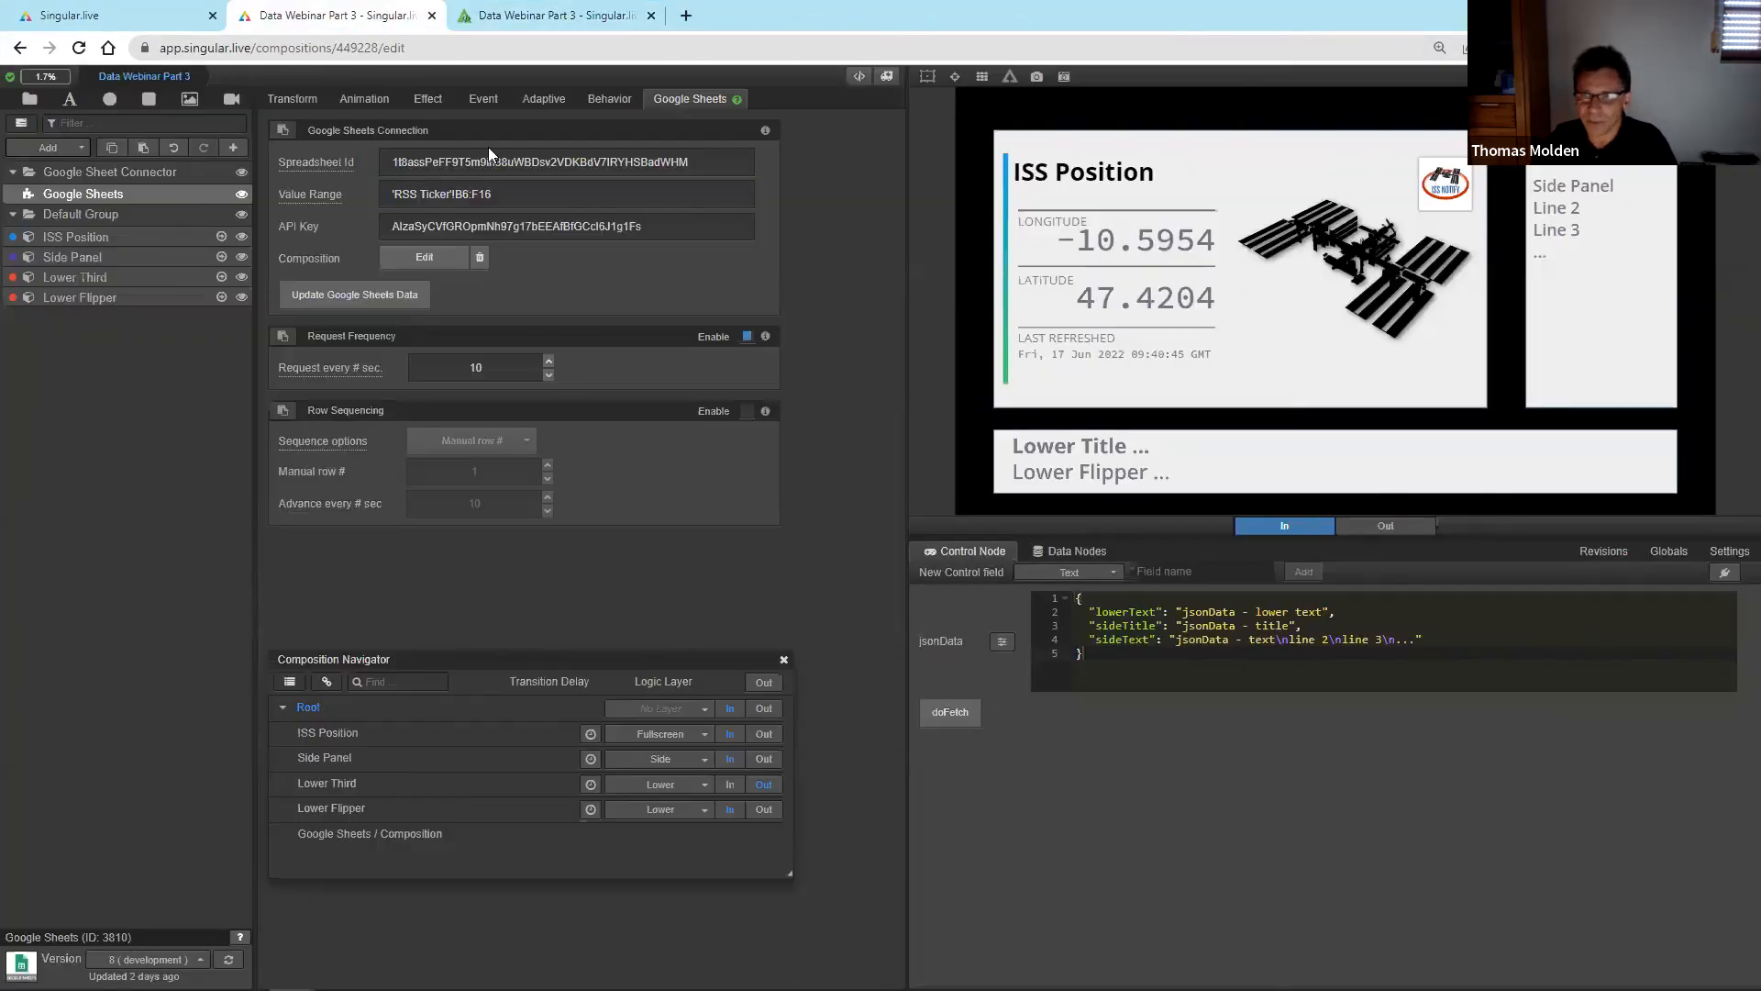
click(1603, 552)
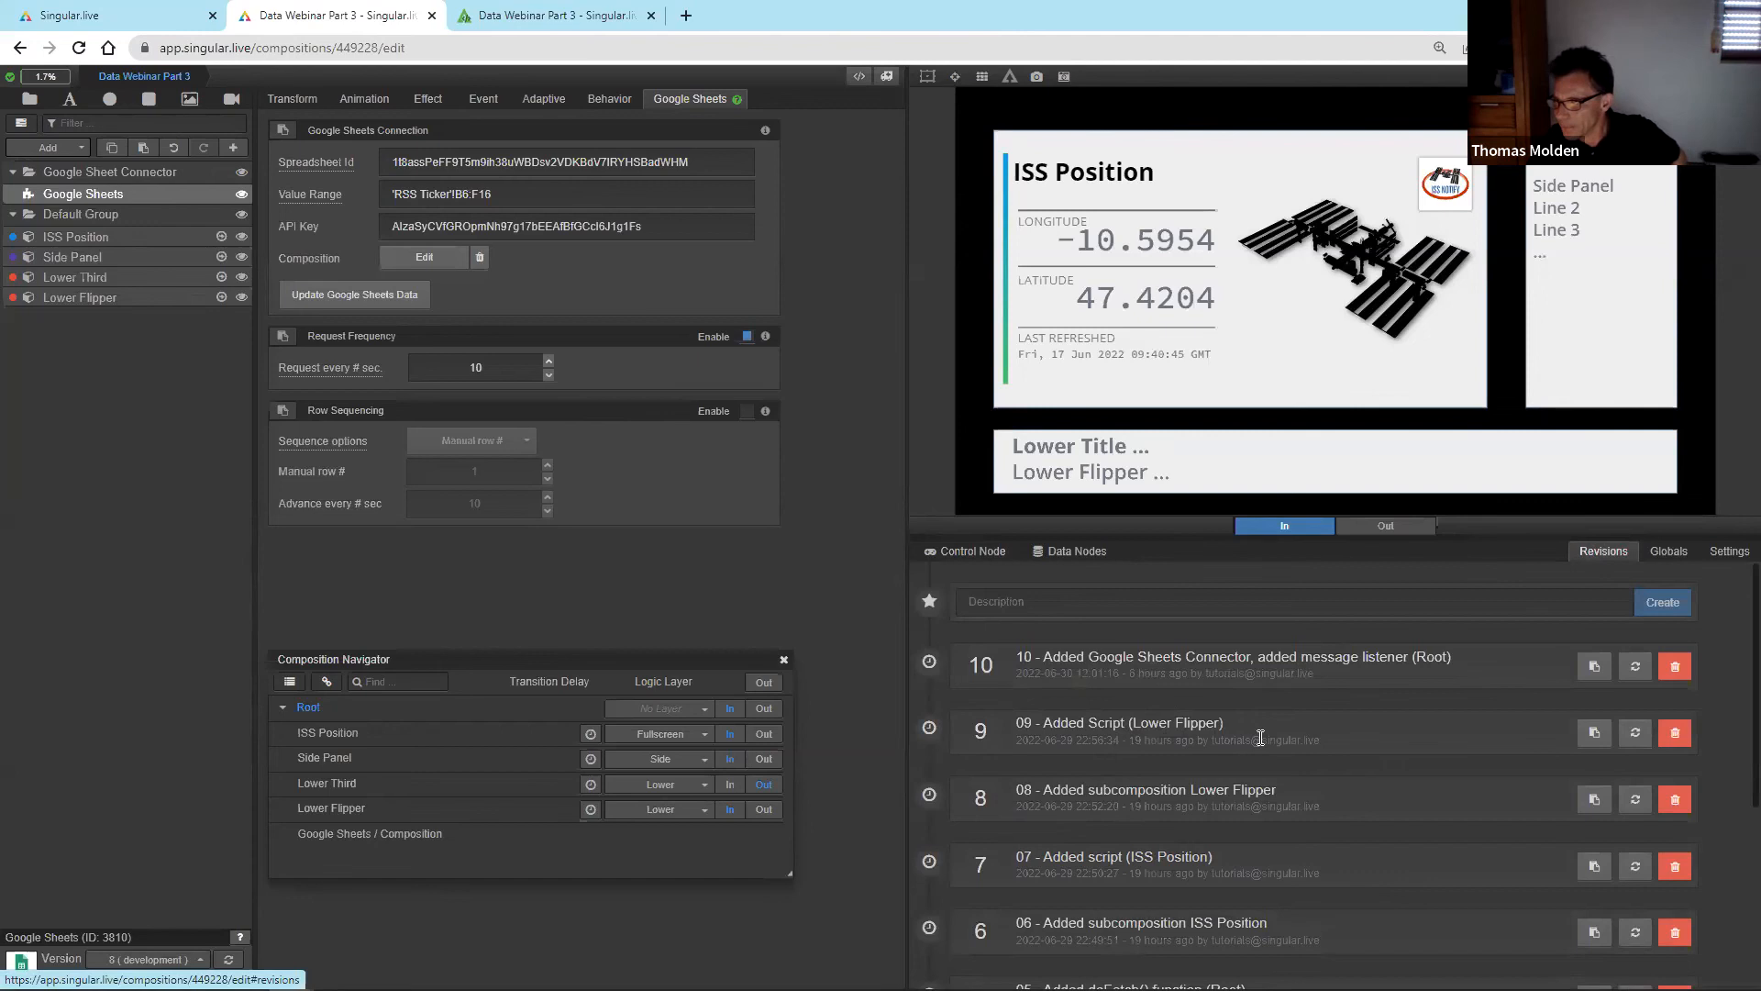
click(1635, 666)
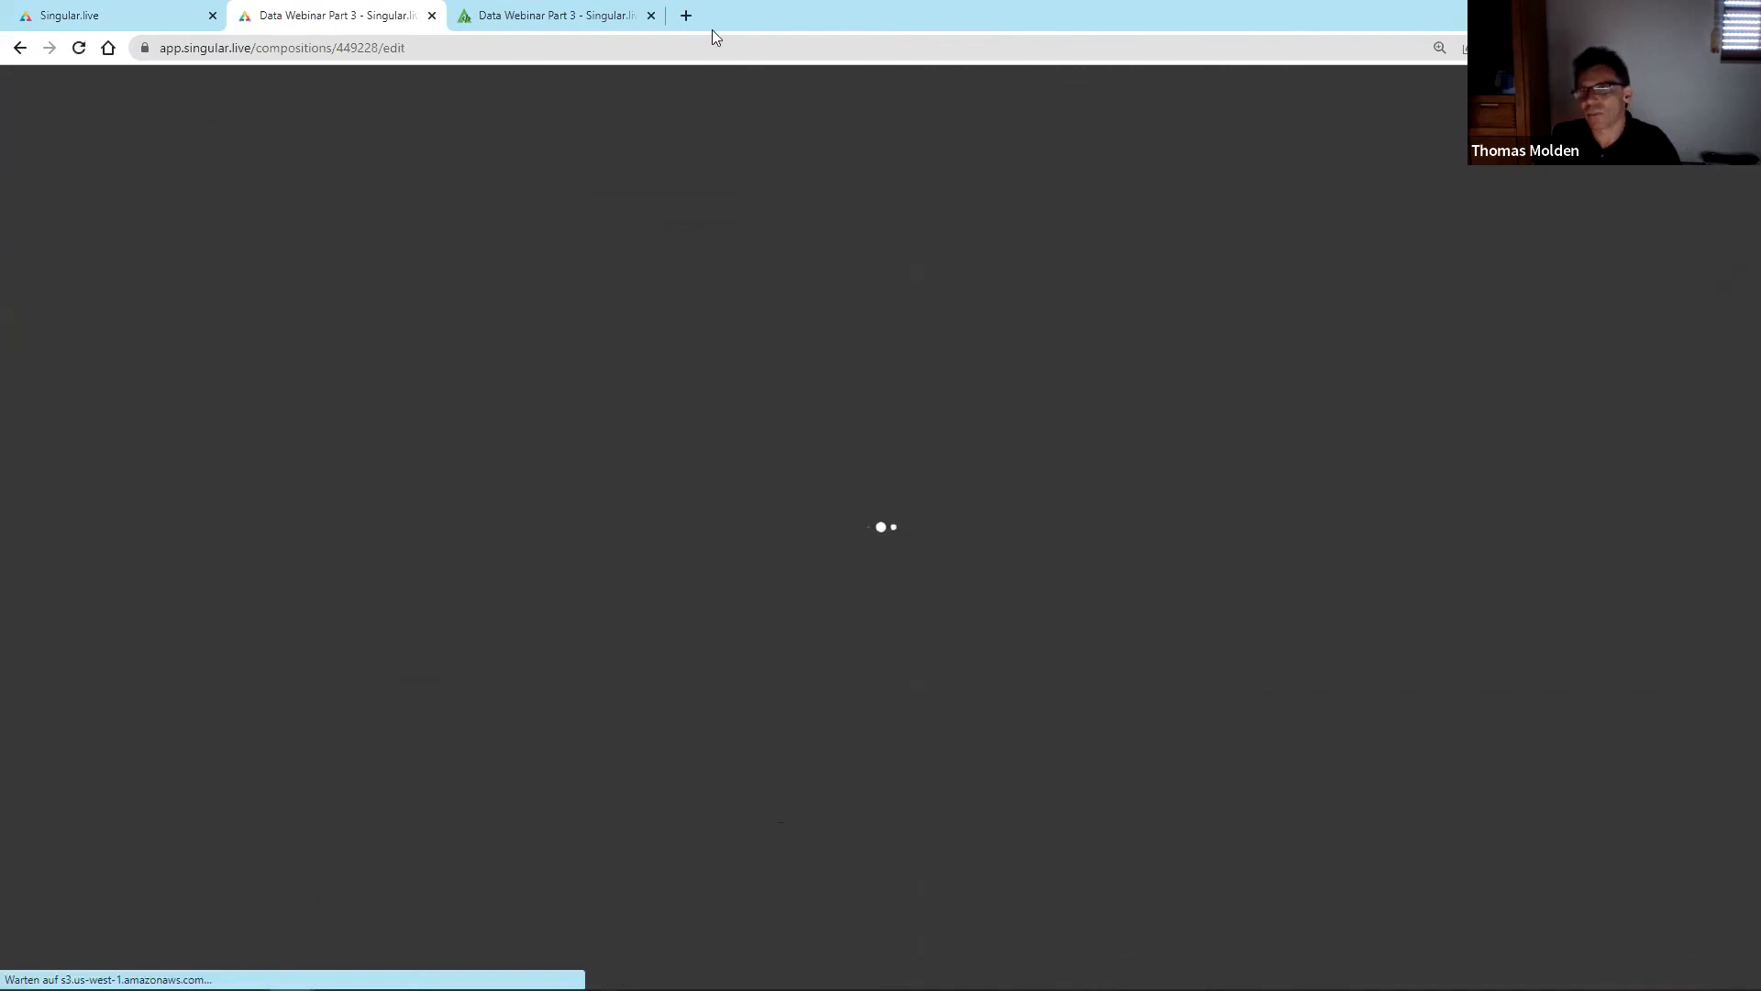
- Close the outdated script editor and reopen it for the loaded revision, showing the message listener in the Root Composition script
click(651, 16)
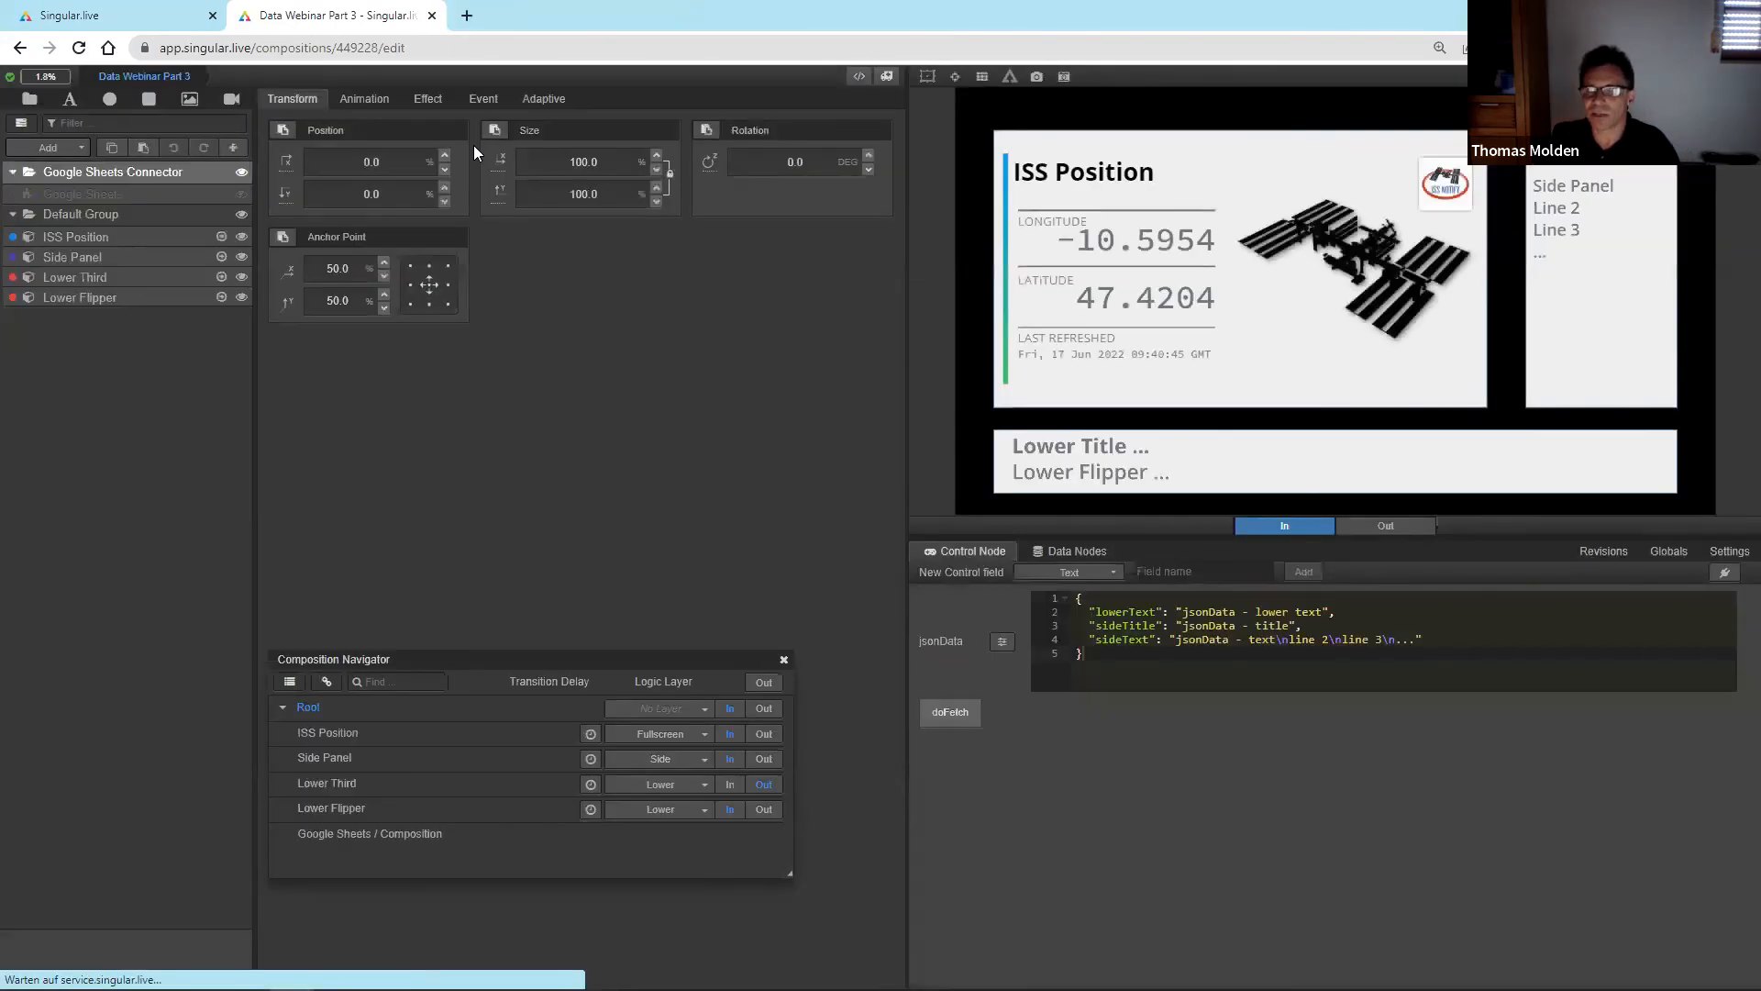
click(859, 77)
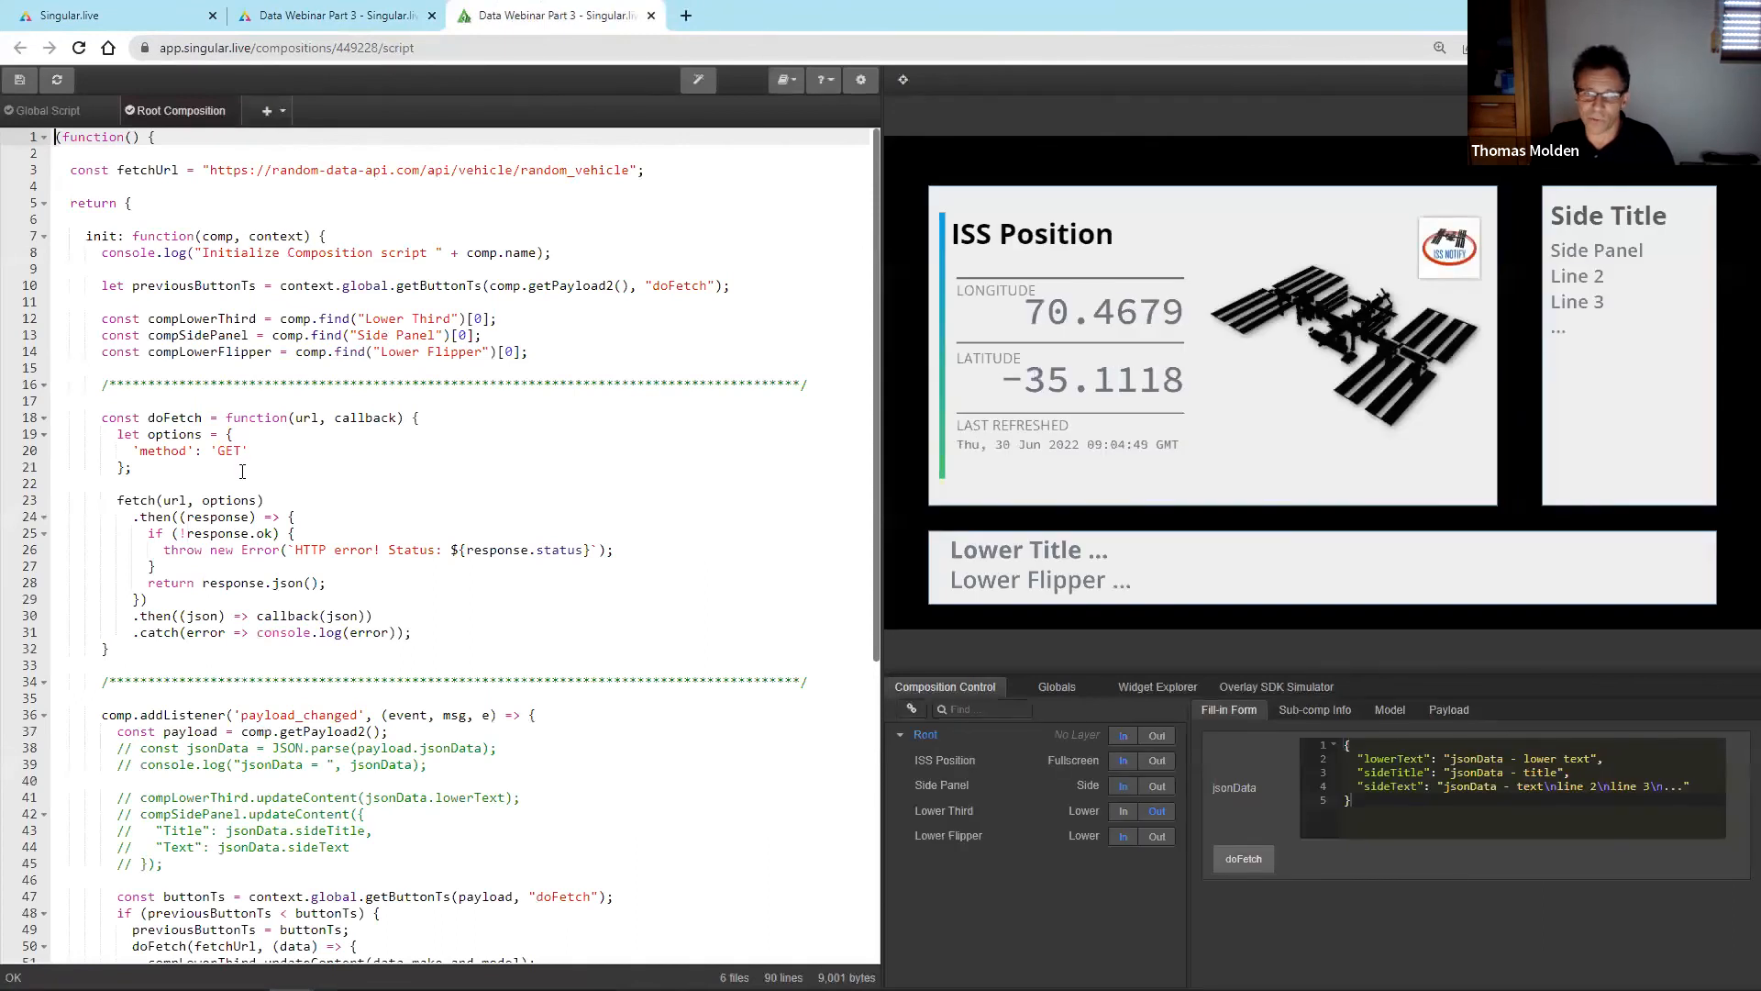
click(243, 471)
scroll(242, 470, down, 5)
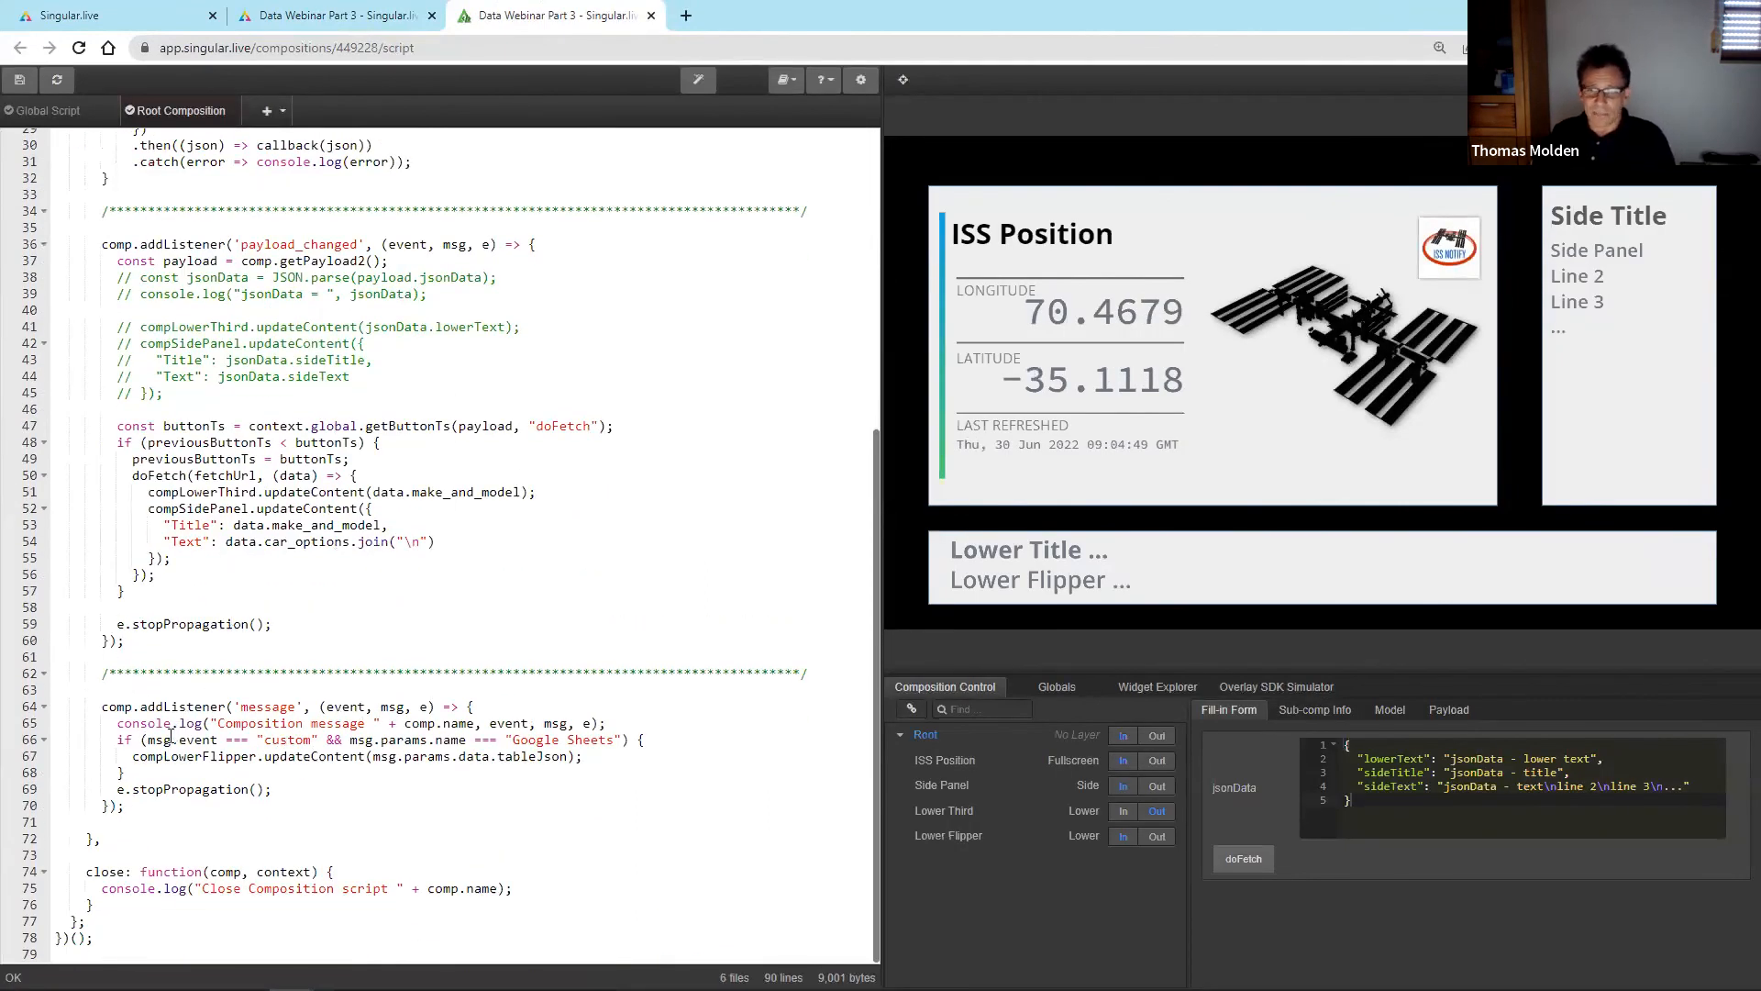
- Examine the message listener's check for custom events from Google Sheets and the tableJson argument passed to compLowerFlipper.updateContent
click(268, 739)
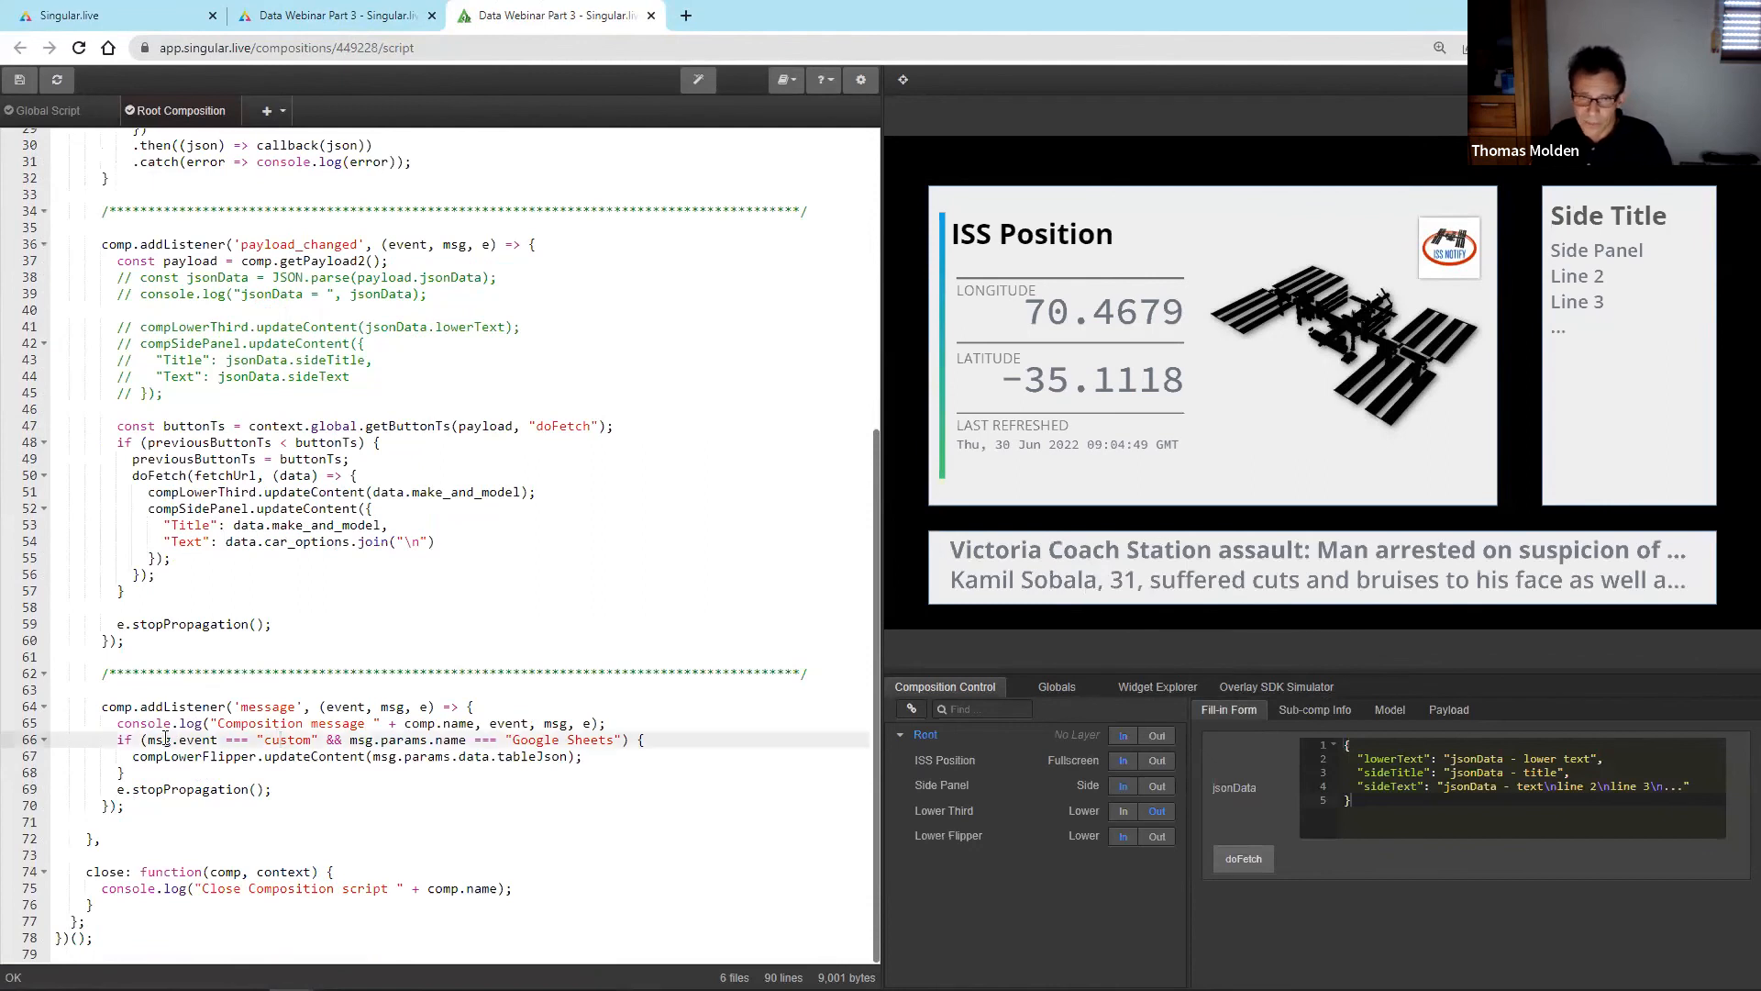
drag(112, 739, 599, 739)
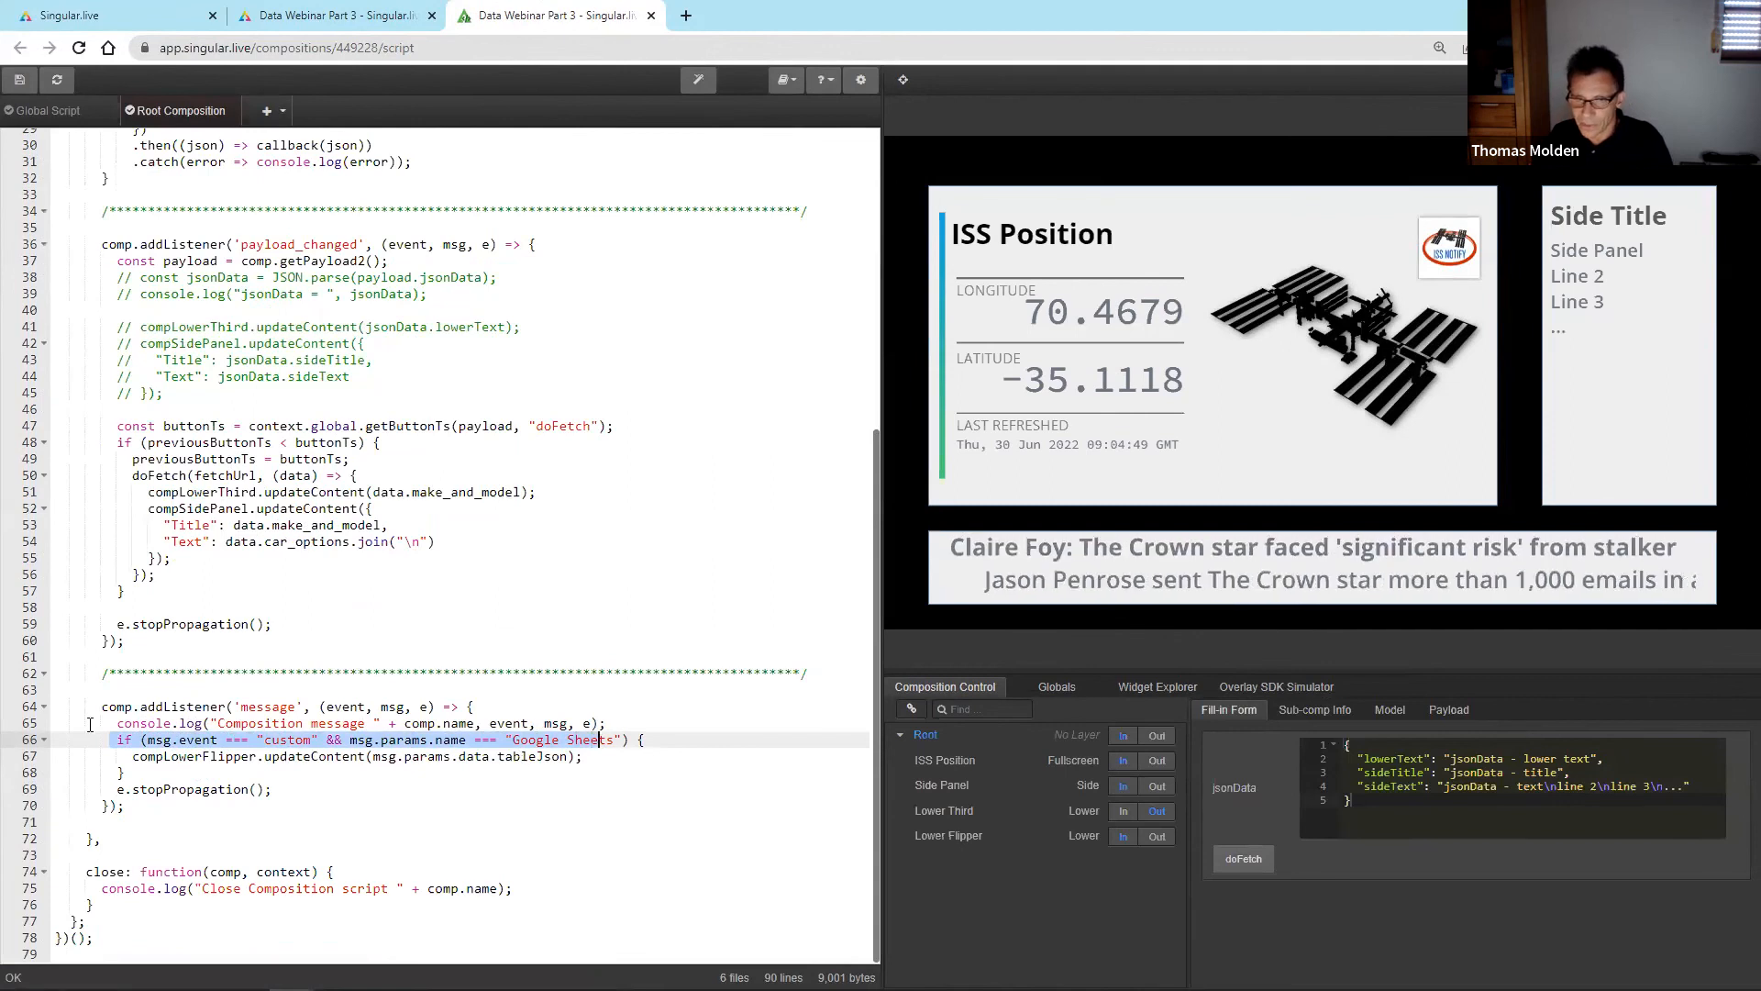
click(156, 739)
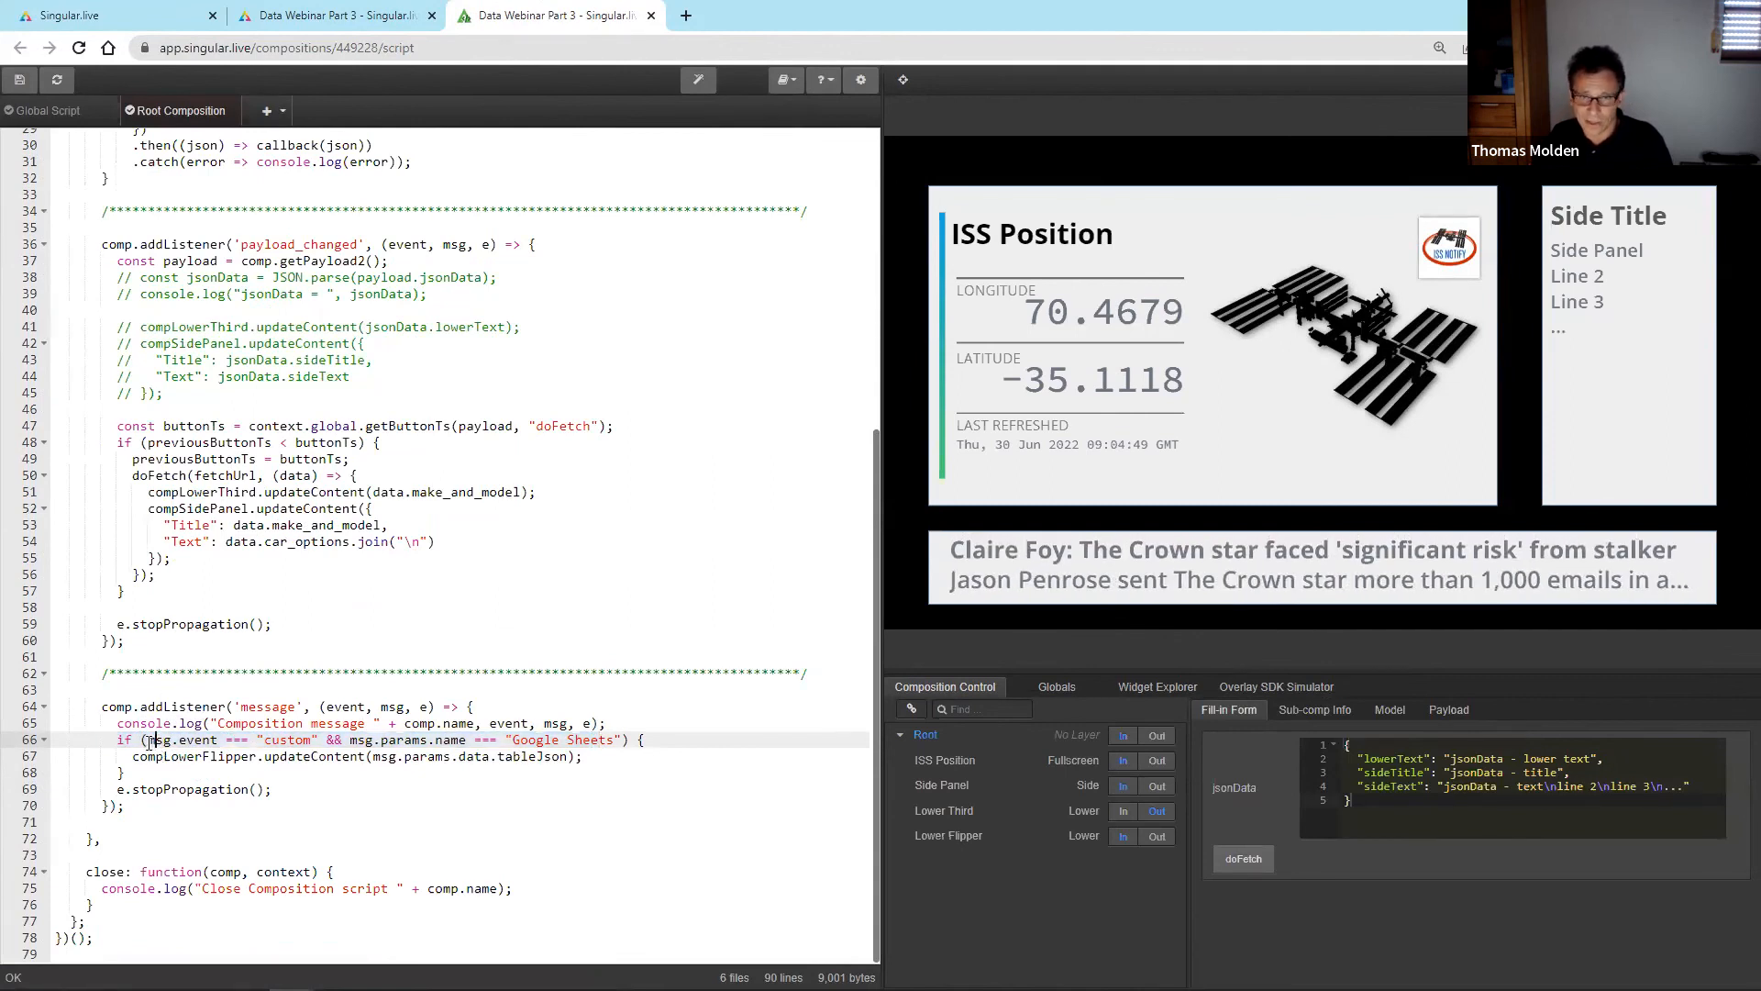
drag(143, 741, 218, 744)
click(156, 755)
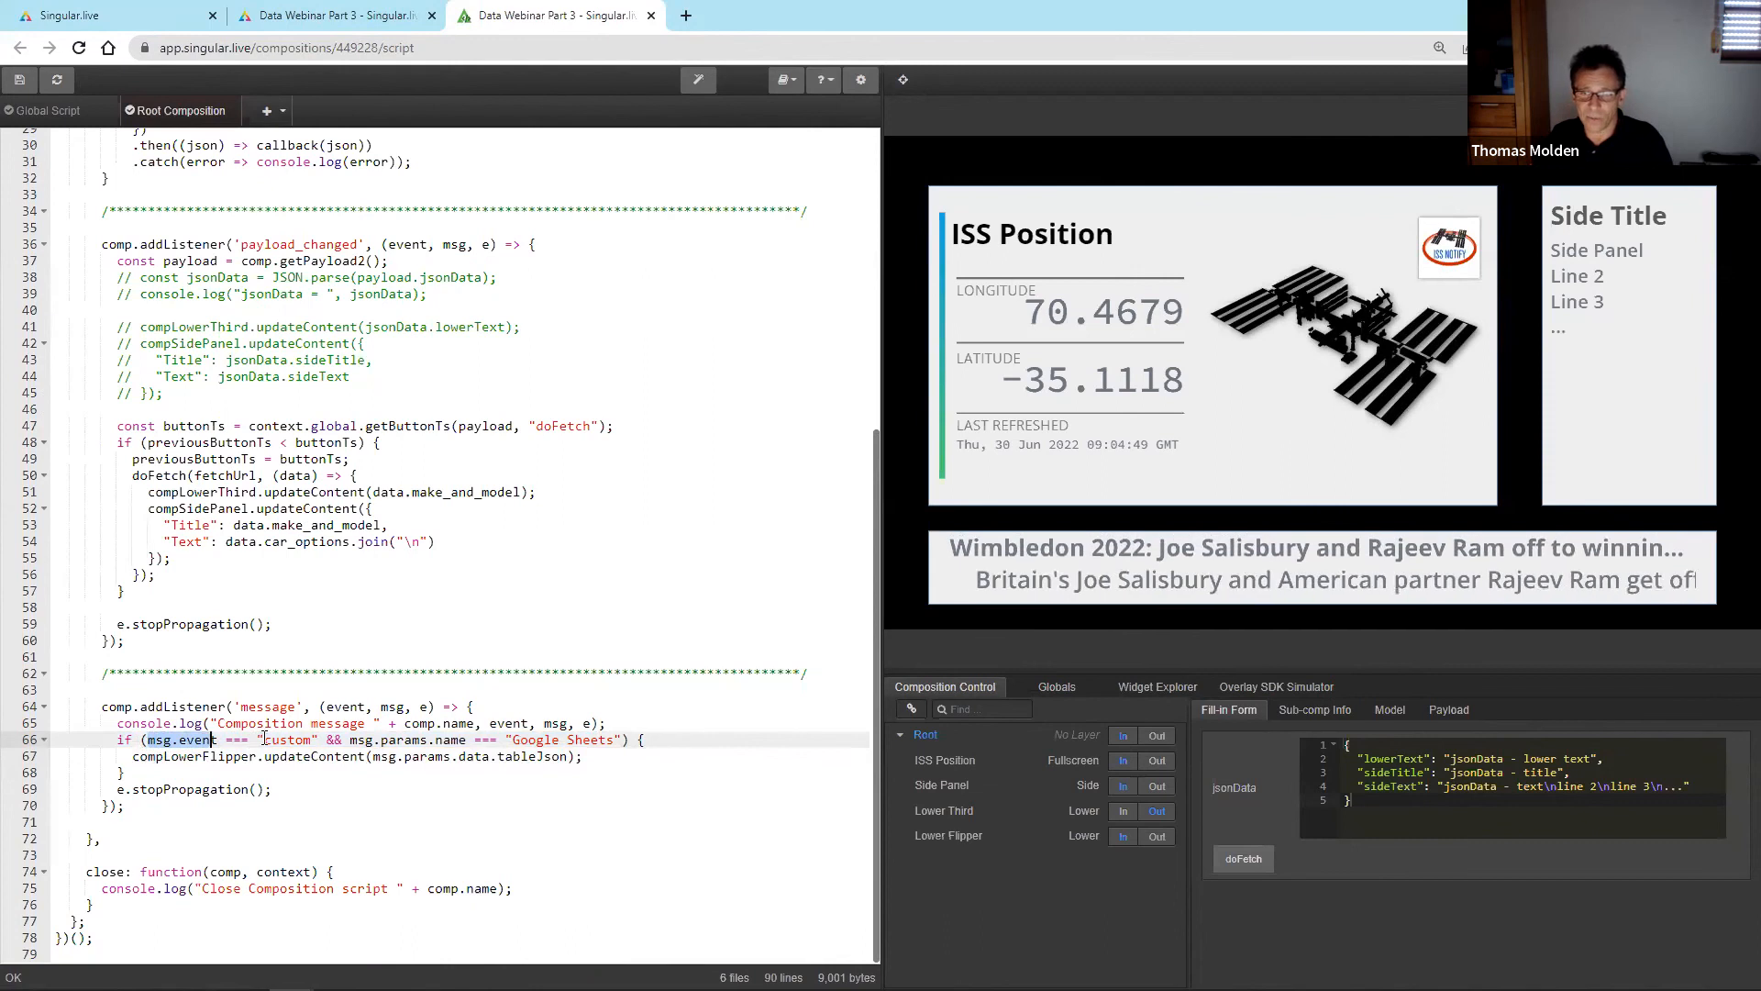
drag(350, 741, 622, 739)
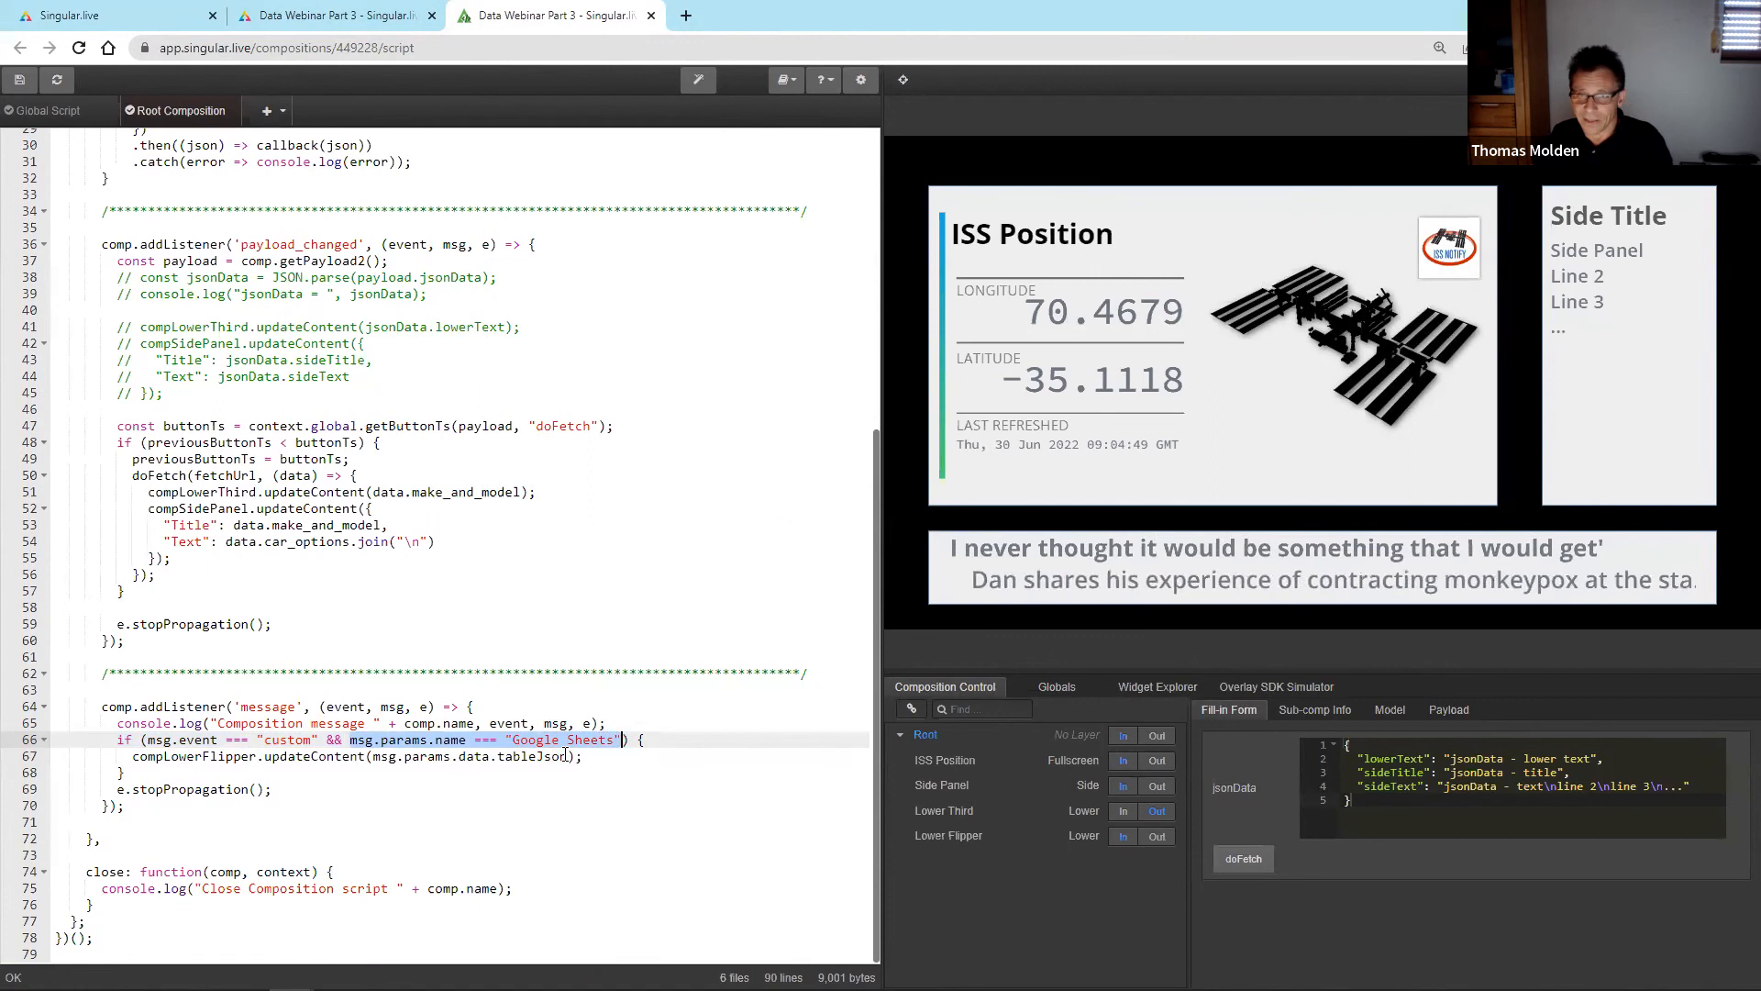
double_click(532, 756)
drag(469, 760, 367, 756)
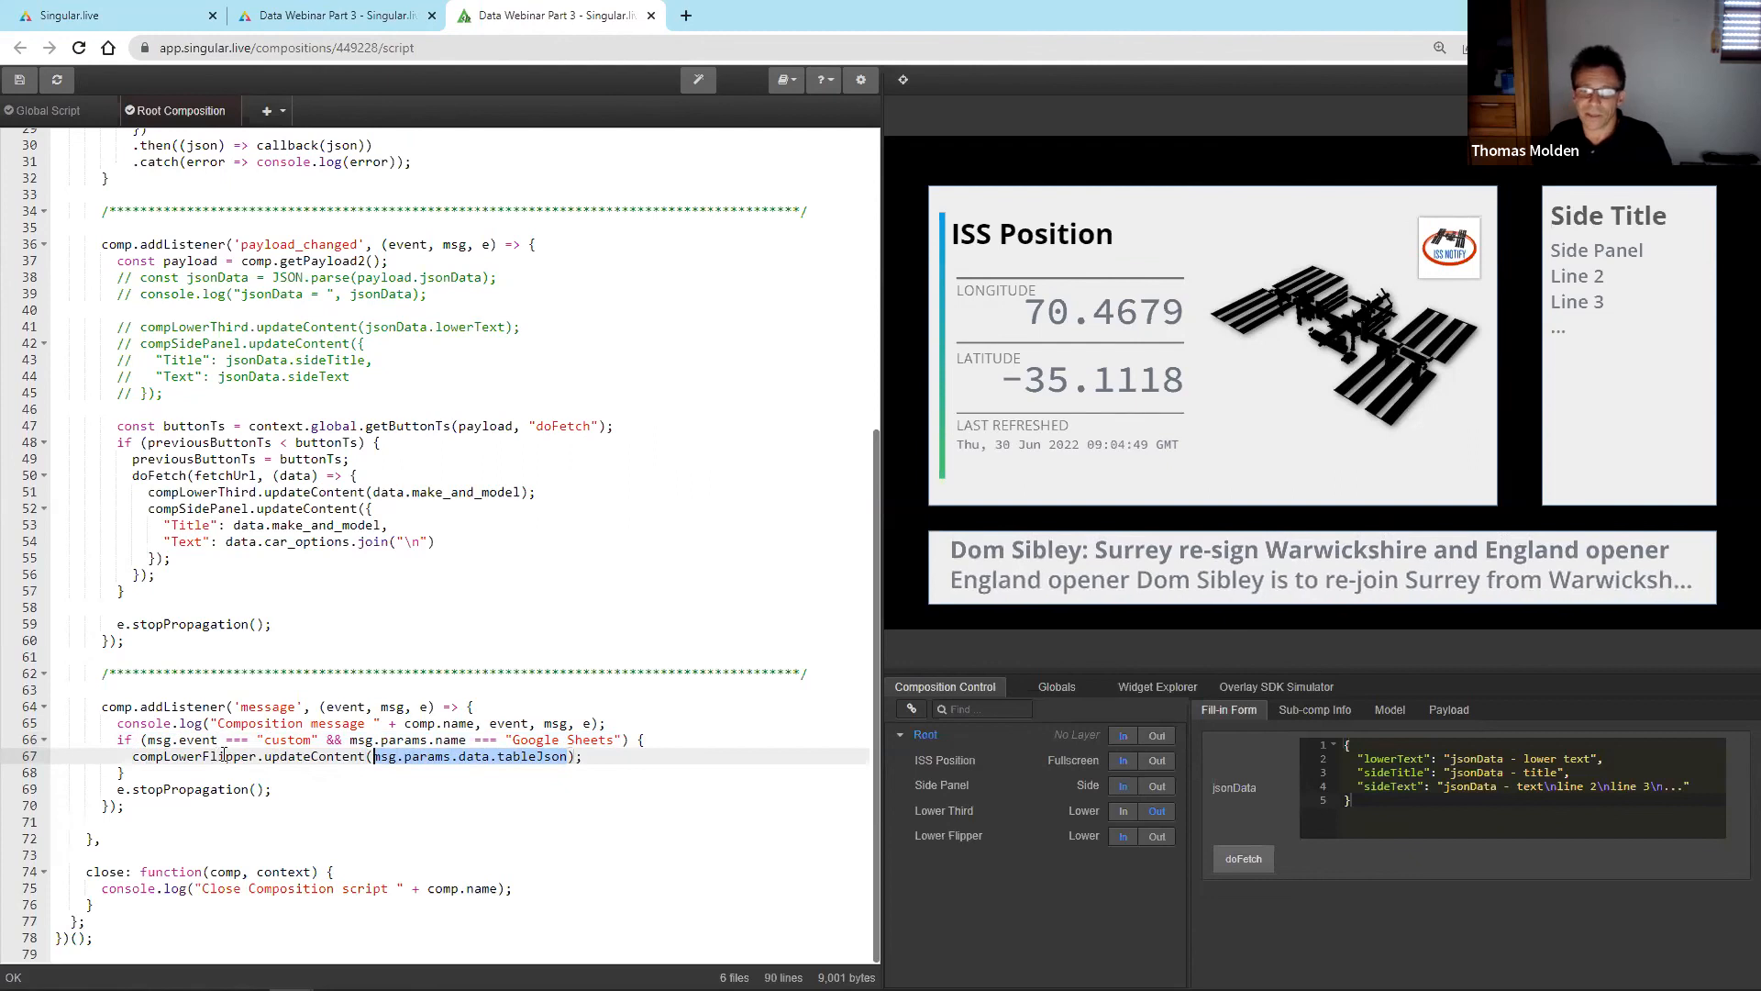
- Open the Lower Flipper script and examine how updateContent copies tableJson into playoutMessages
click(275, 118)
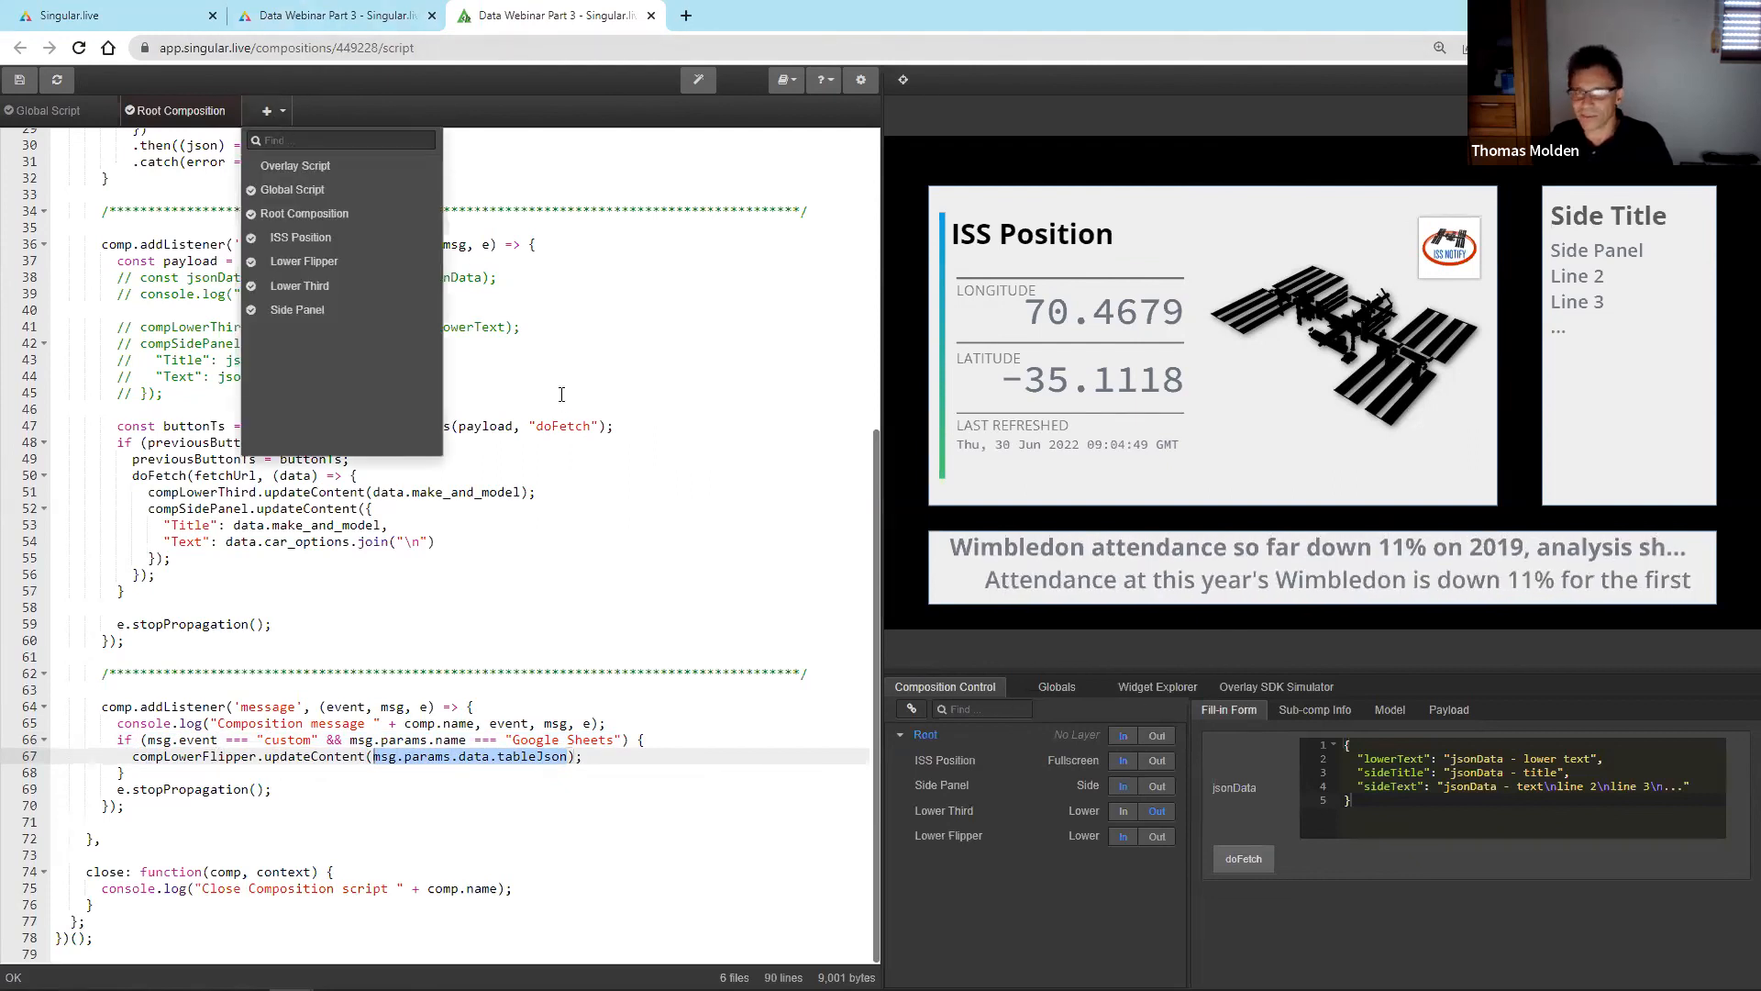
click(324, 264)
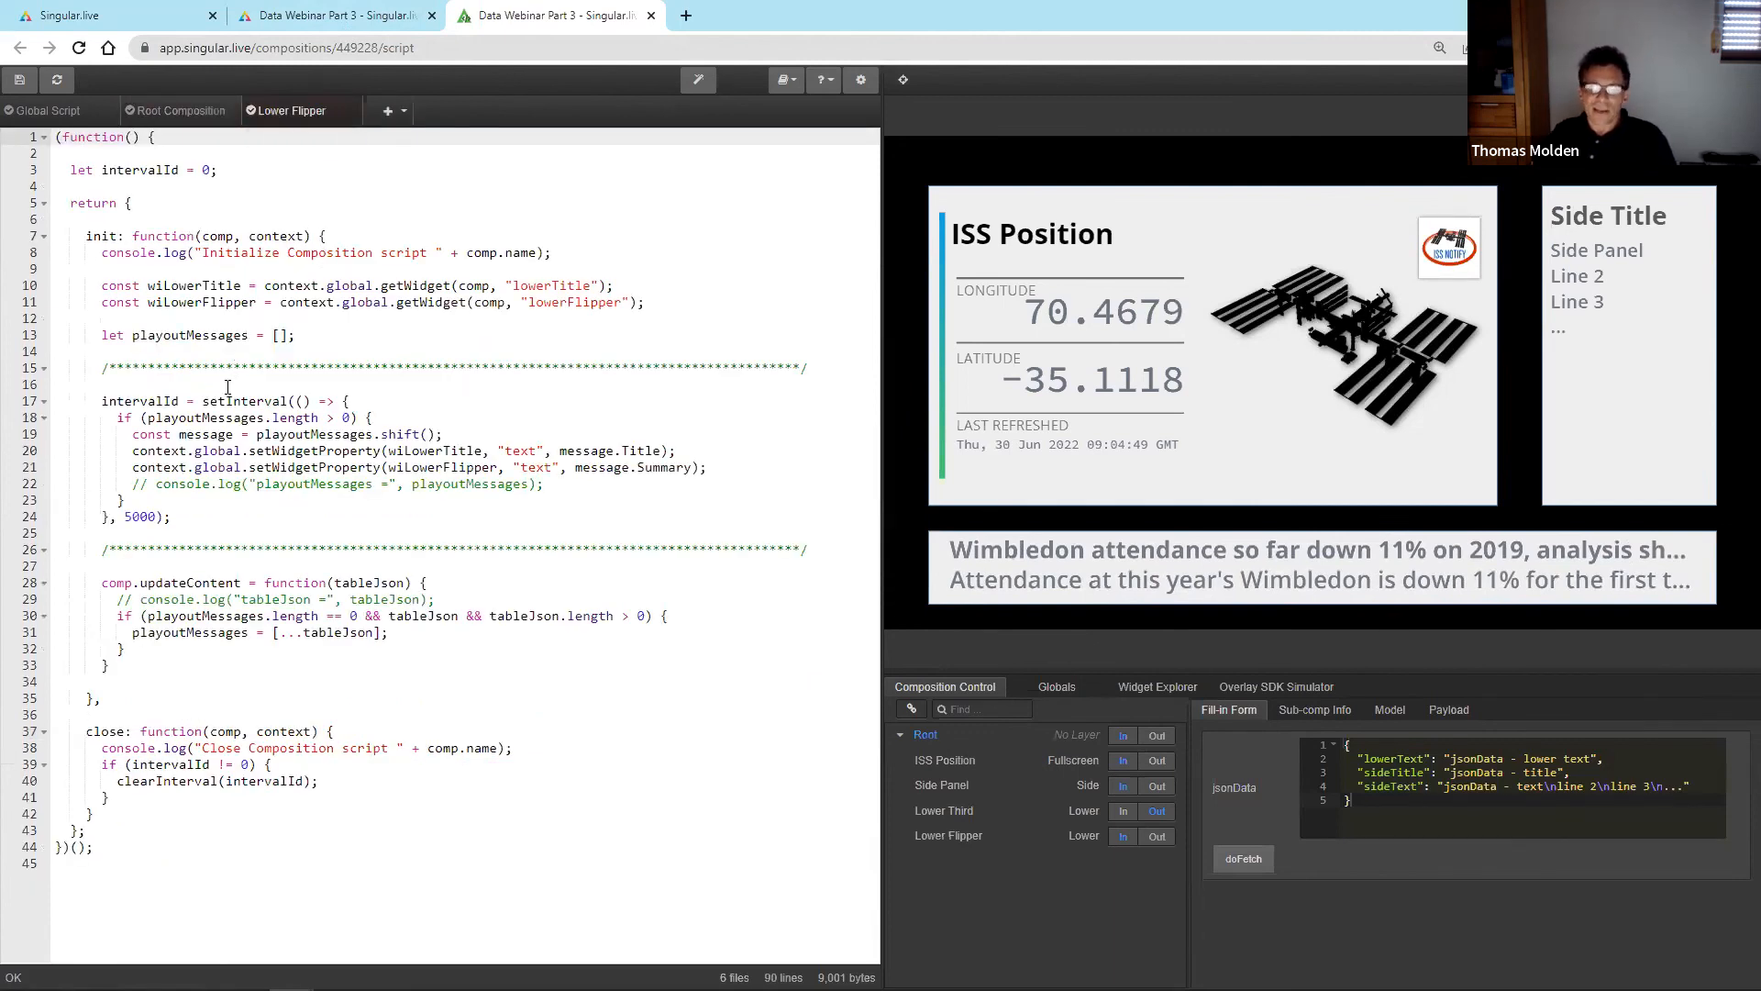
drag(101, 583, 405, 583)
click(374, 584)
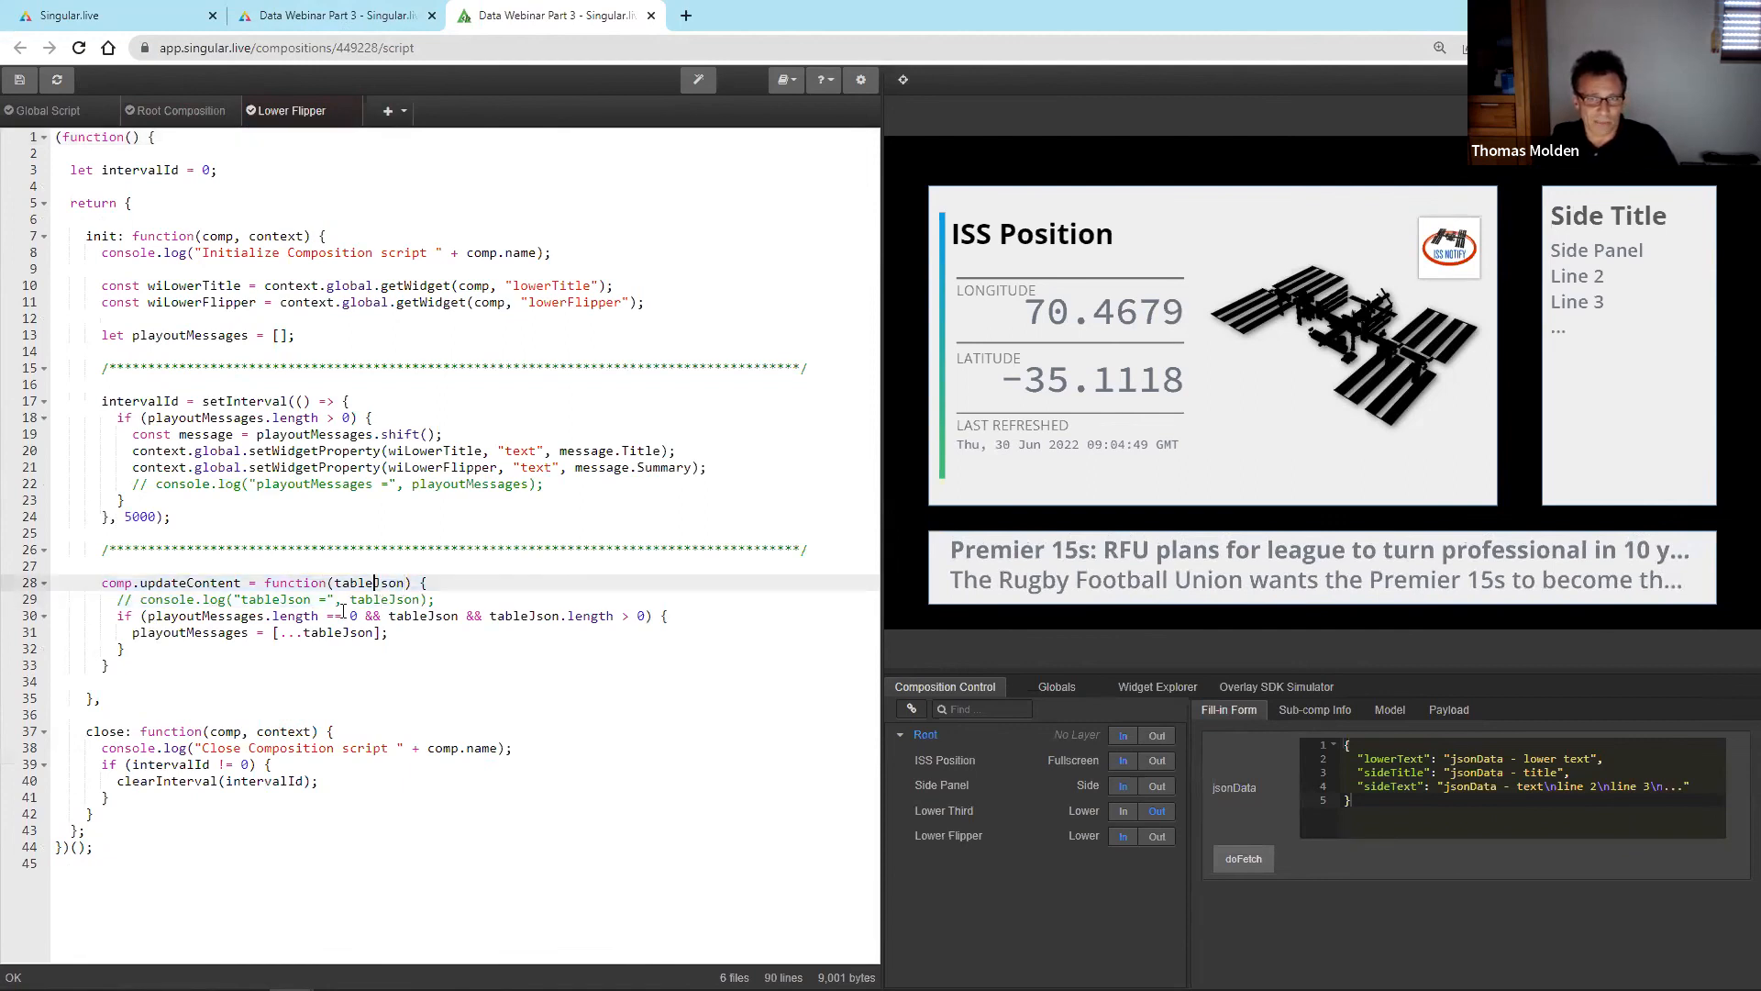
drag(389, 633, 248, 633)
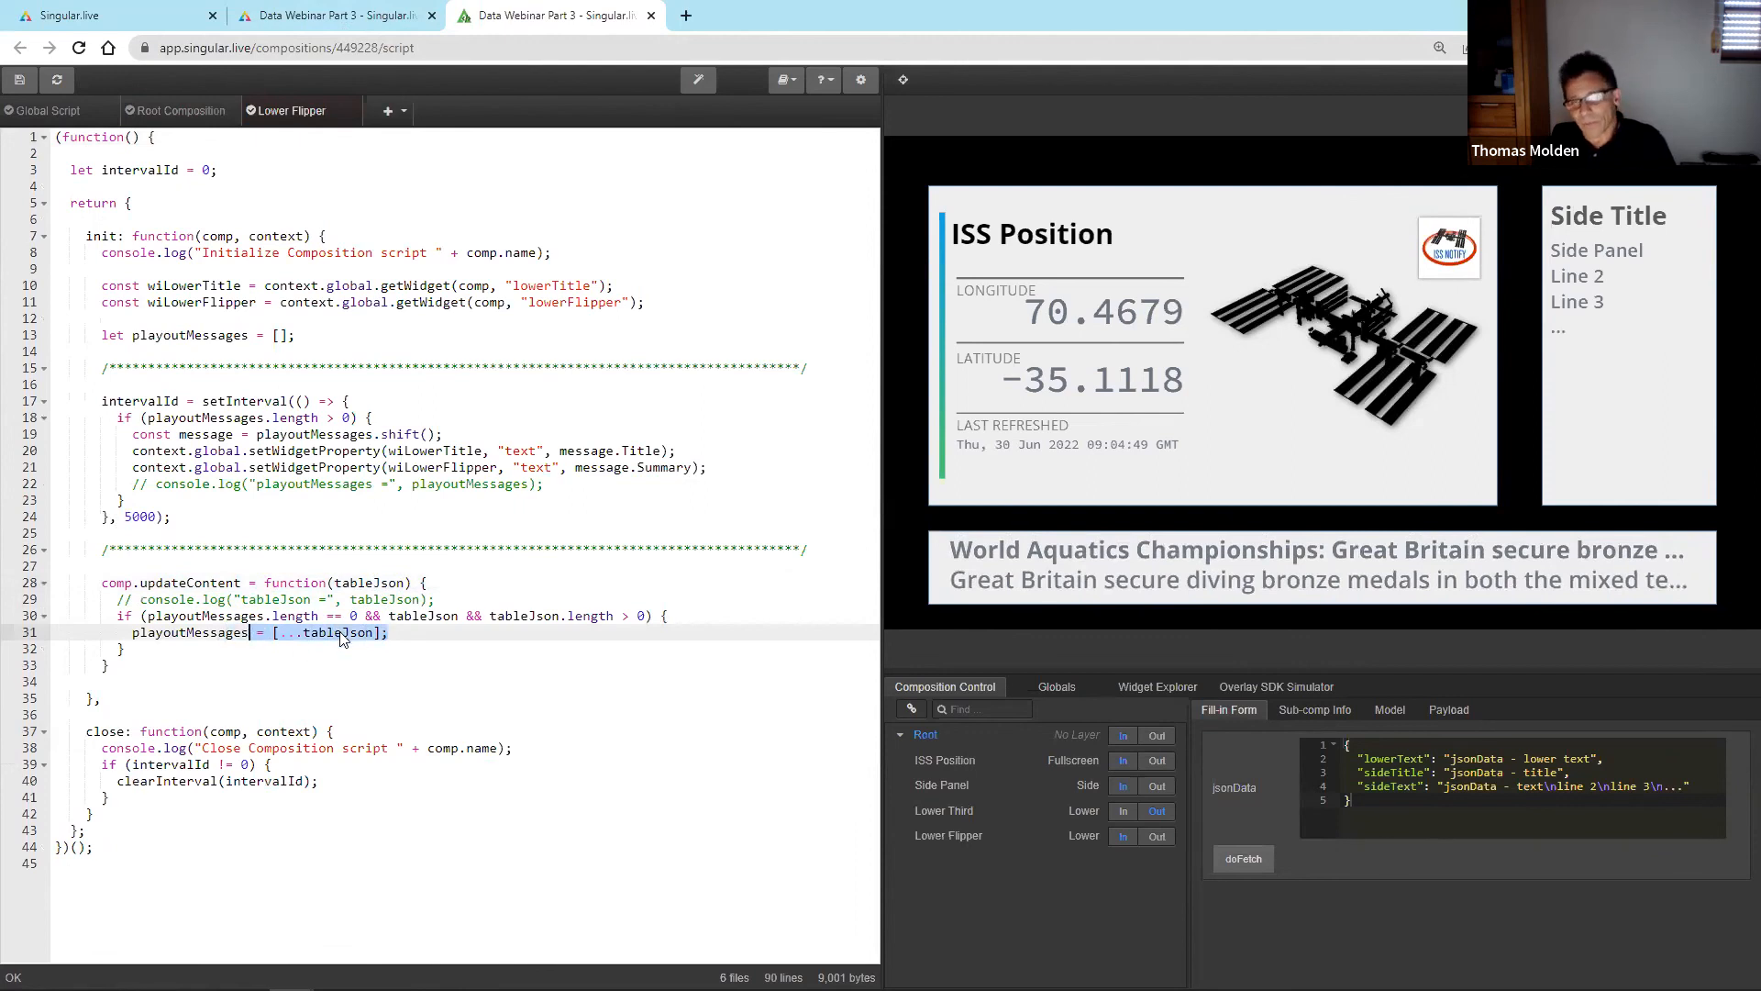
double_click(157, 632)
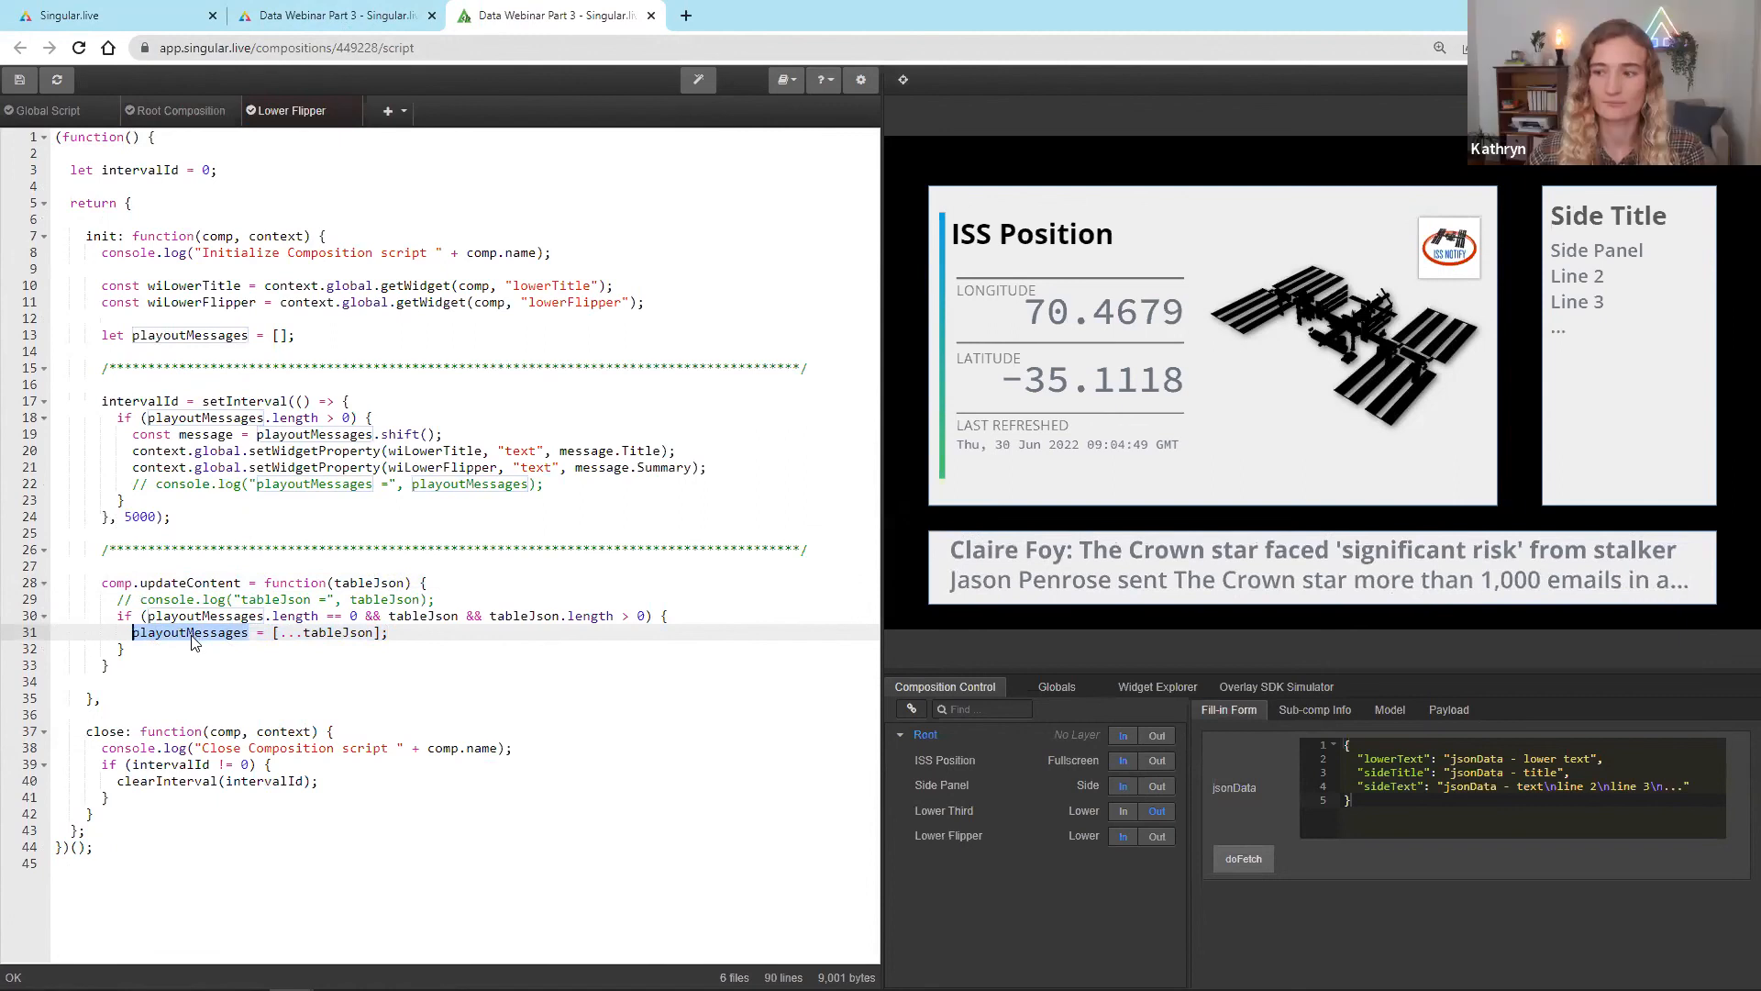
- Examine the setInterval block that plays out each message's Title and Summary, and compare with those columns in the Google Sheets spreadsheet
drag(171, 516, 41, 401)
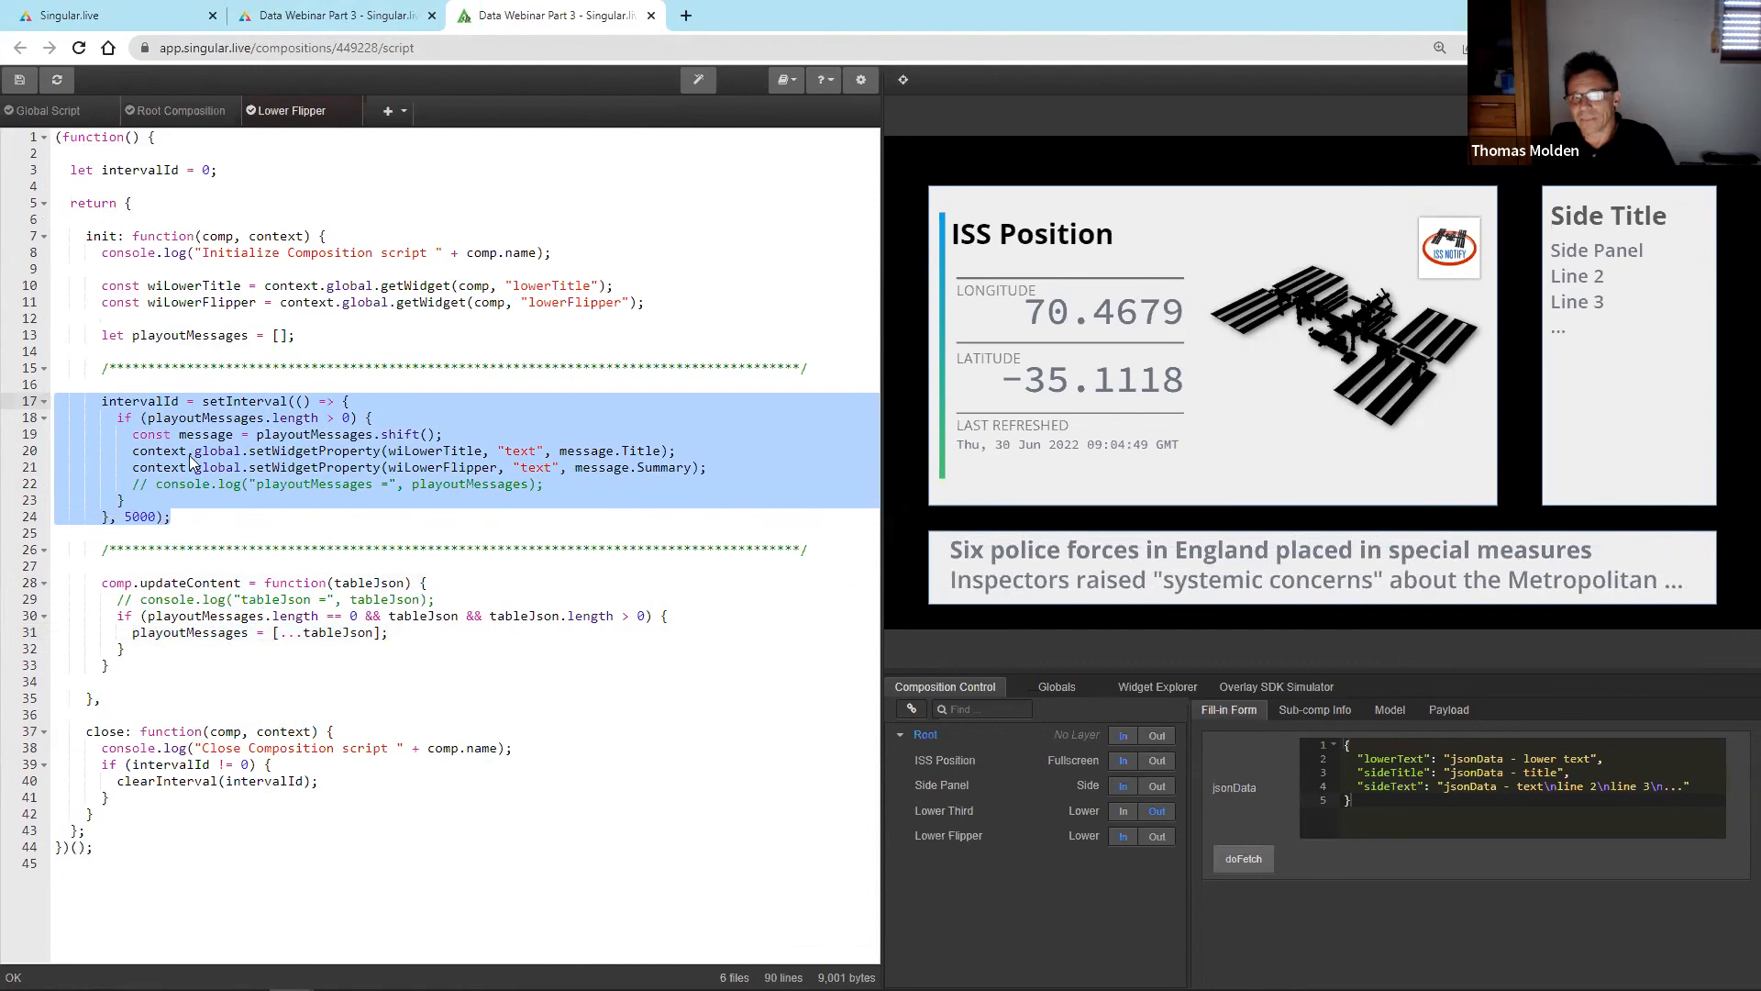
click(210, 434)
drag(180, 435, 447, 434)
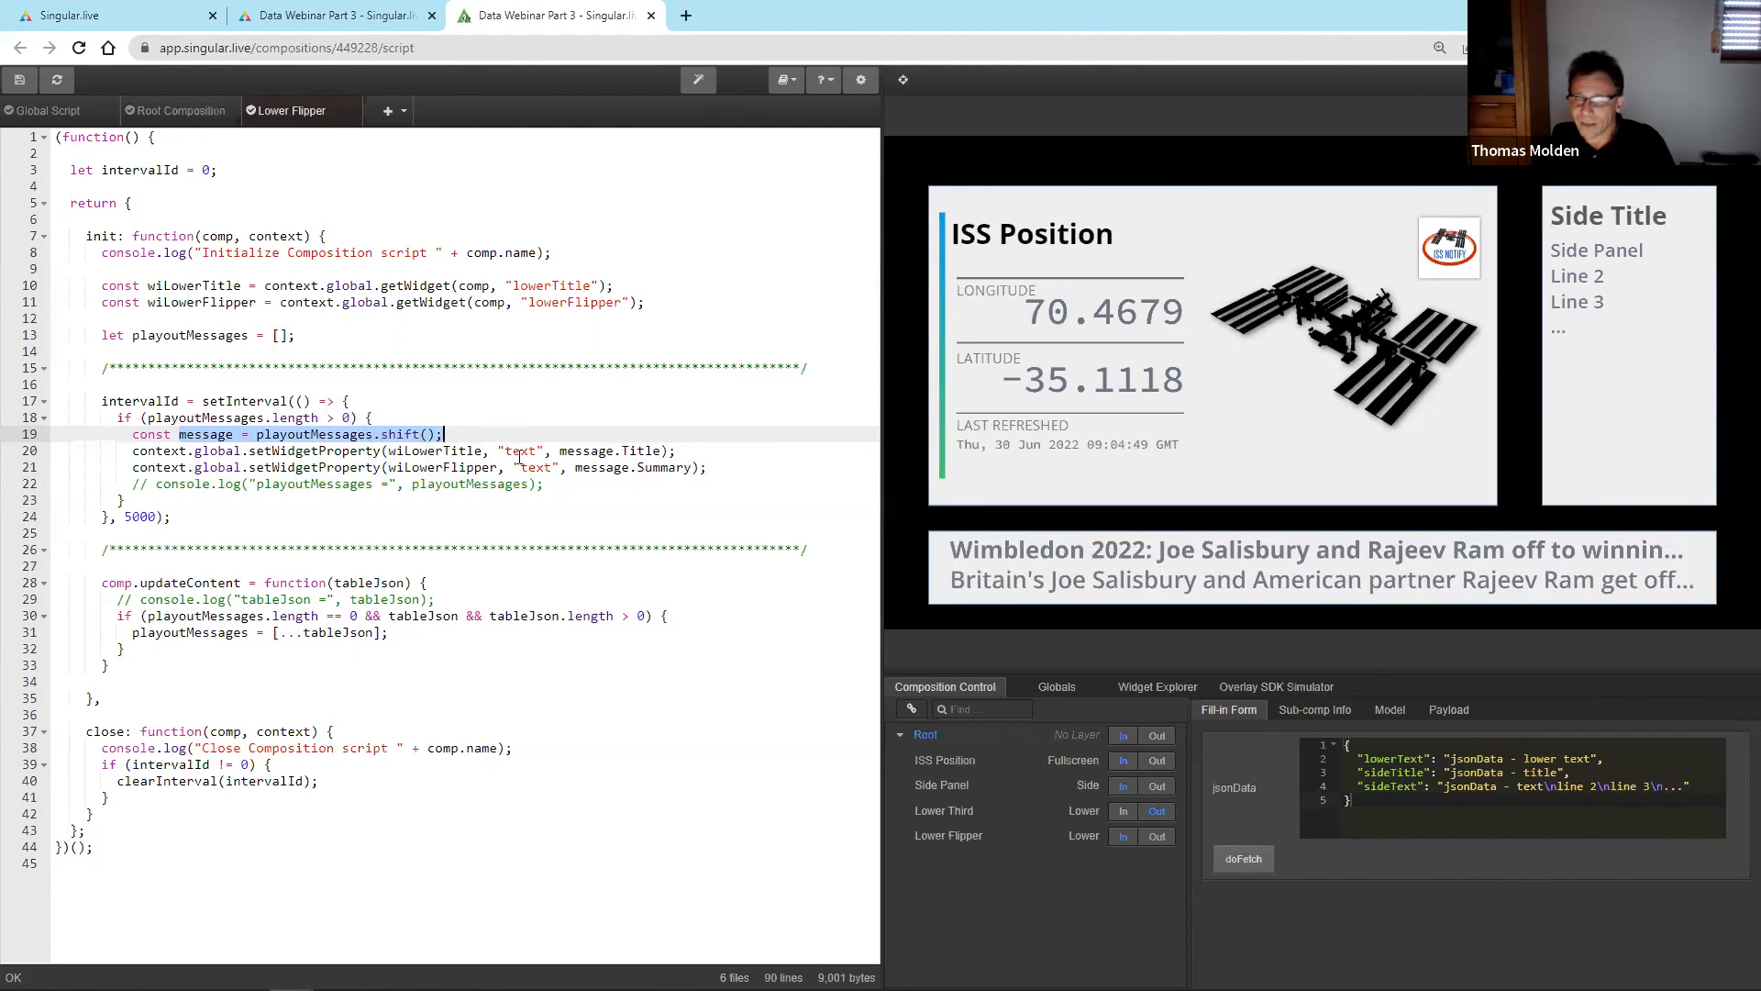
click(552, 451)
drag(555, 451, 690, 469)
click(640, 450)
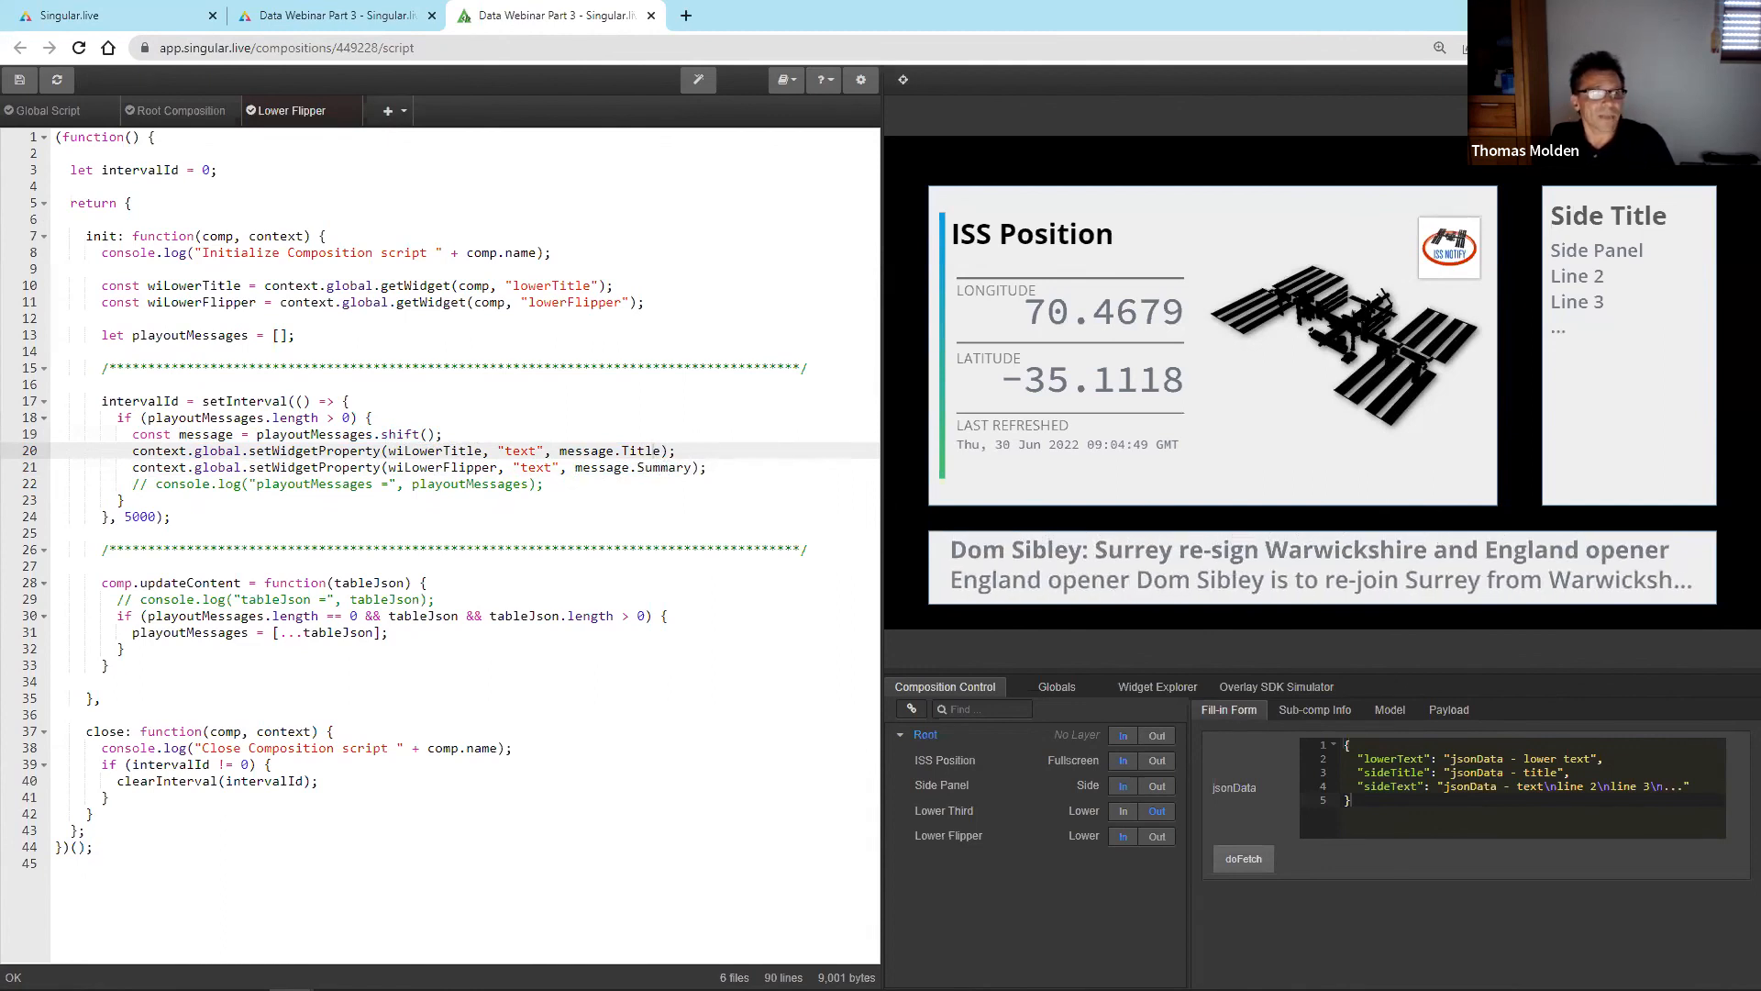
key(alt+Tab)
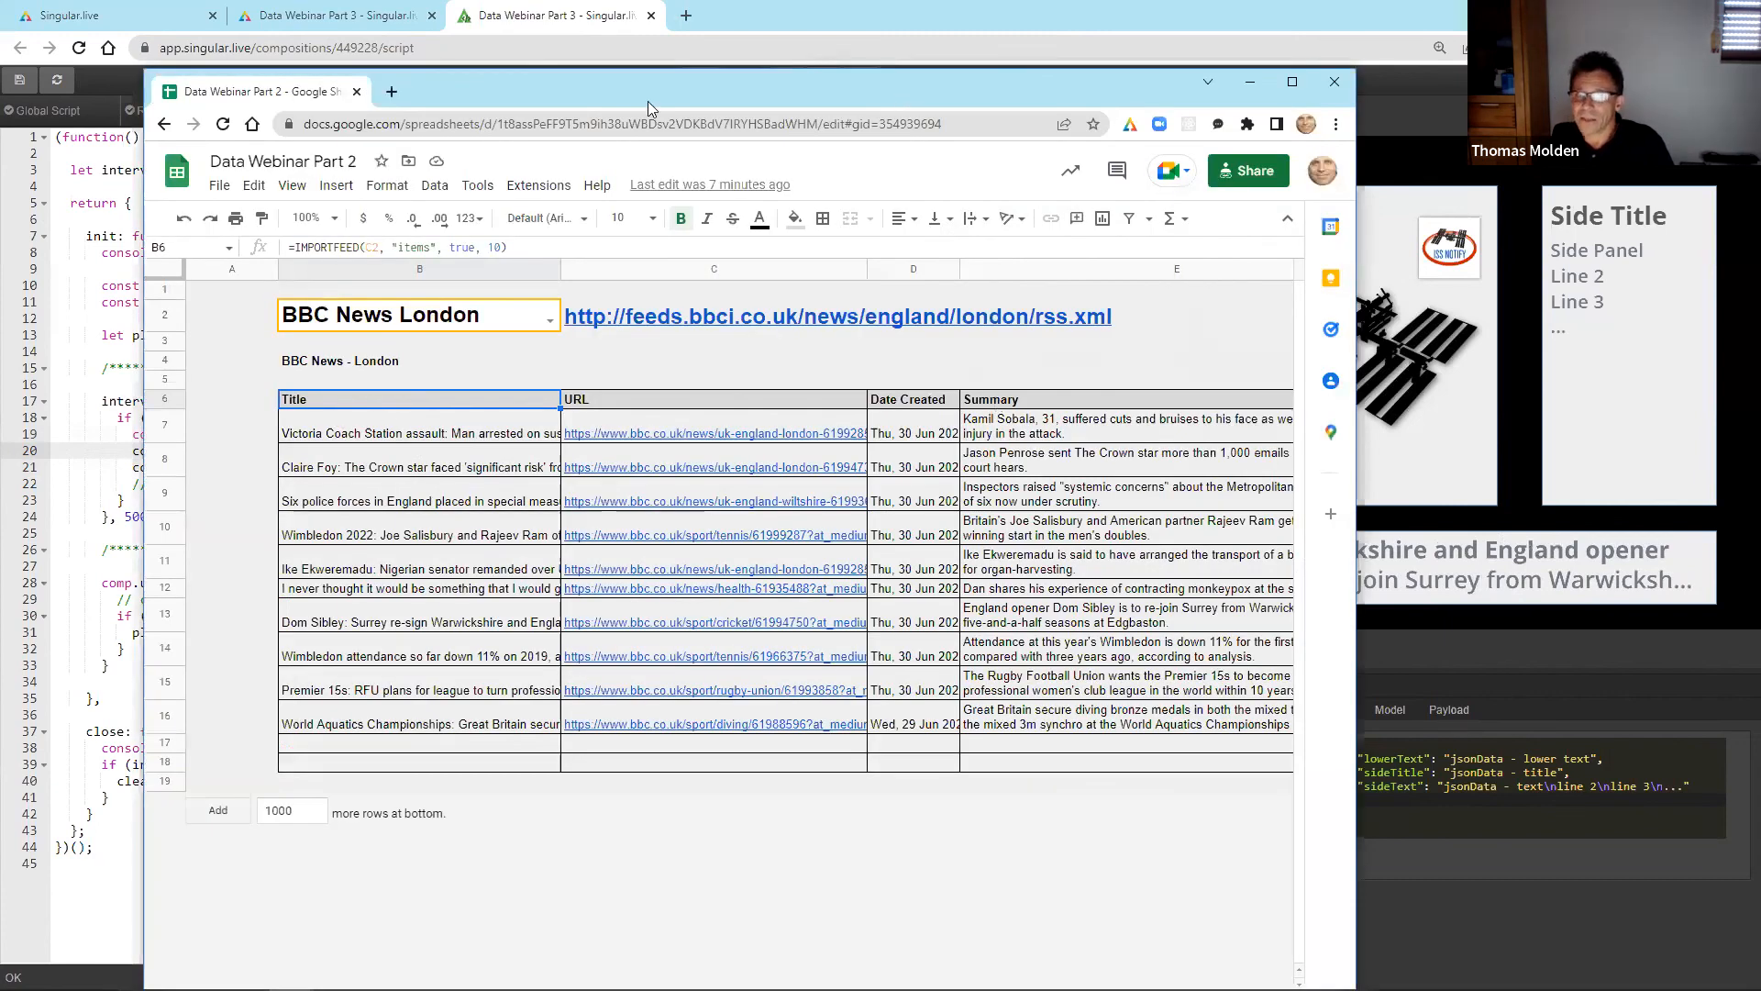
key(alt+Tab)
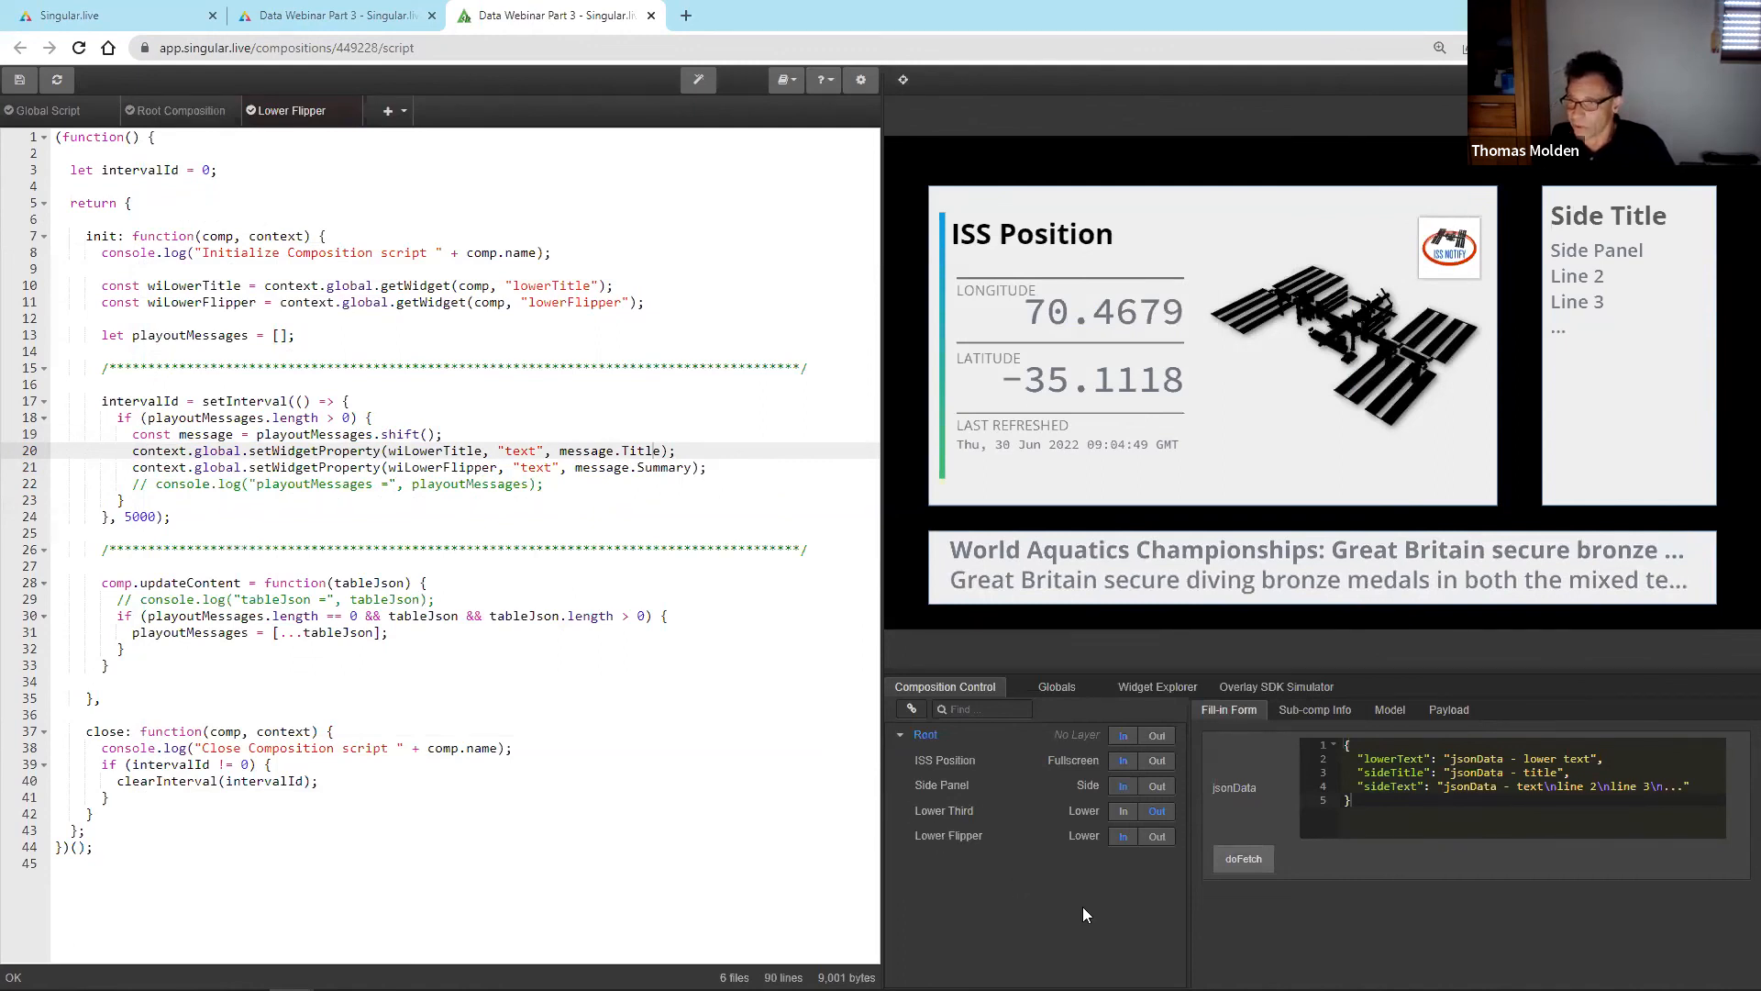
- Run doFetch twice to load random vehicle data into the Side Panel
click(1239, 862)
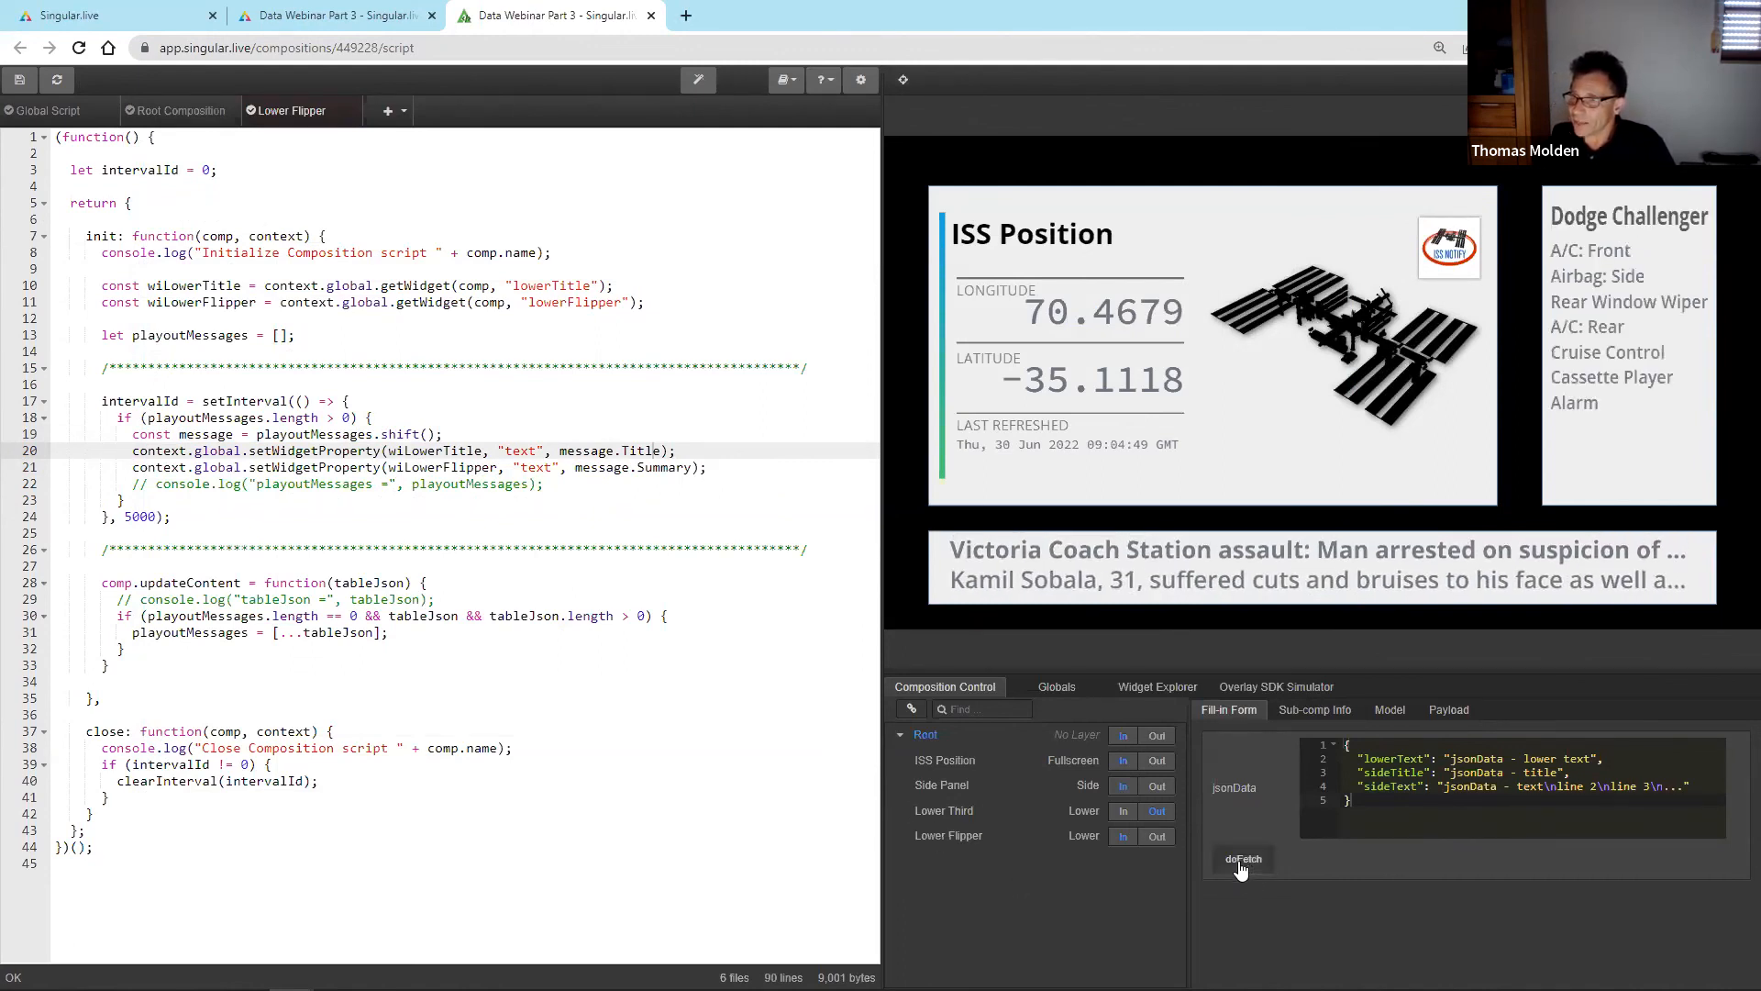
click(1239, 863)
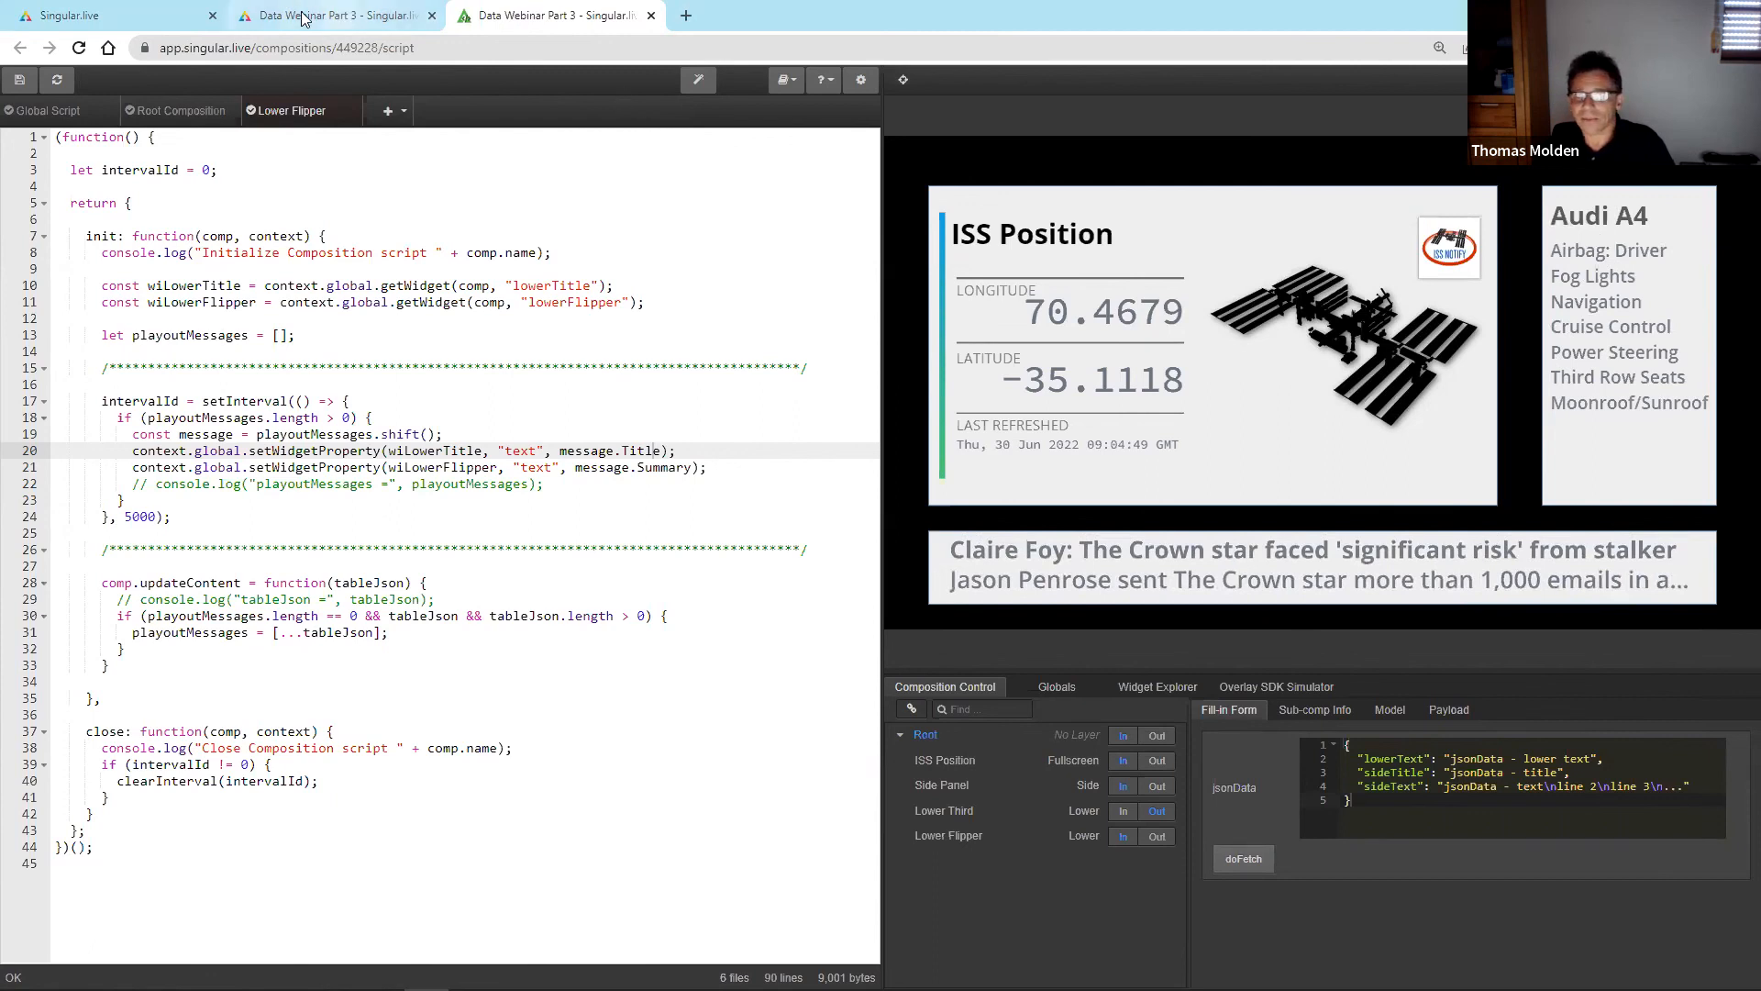
- Copy the data stream's public token from the Data Stream Status and paste it as the dsToken value in the ISS Position script
click(138, 15)
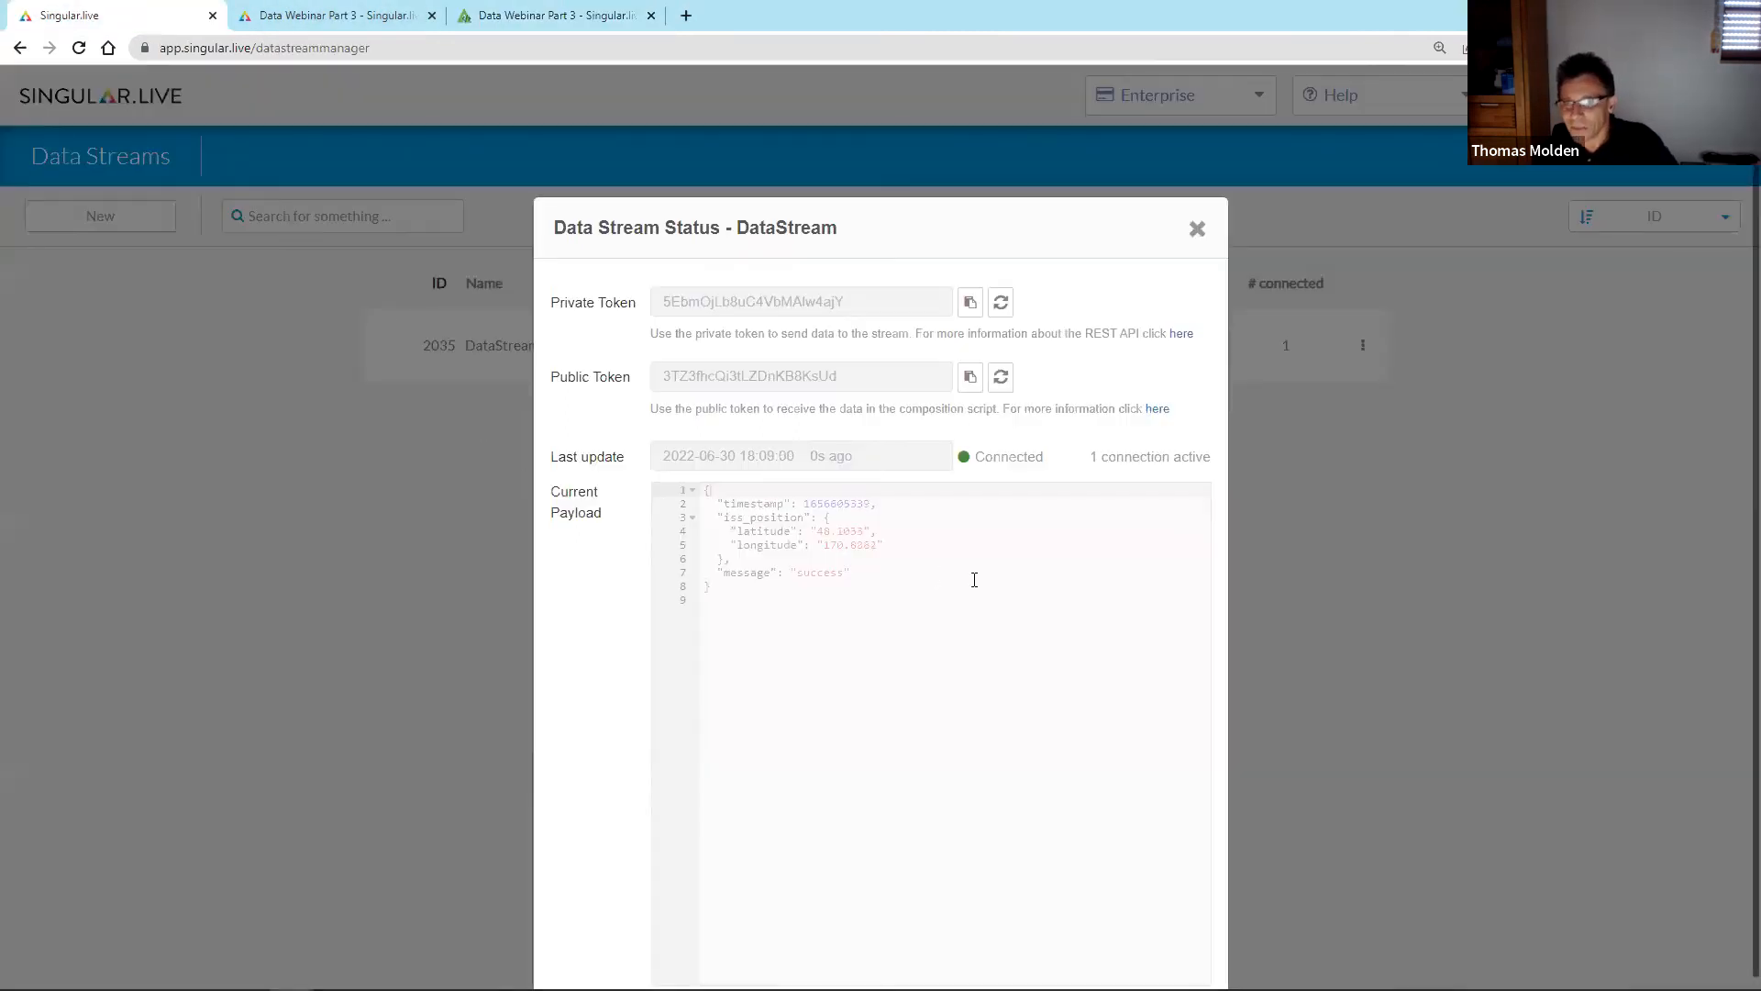
click(970, 377)
click(564, 15)
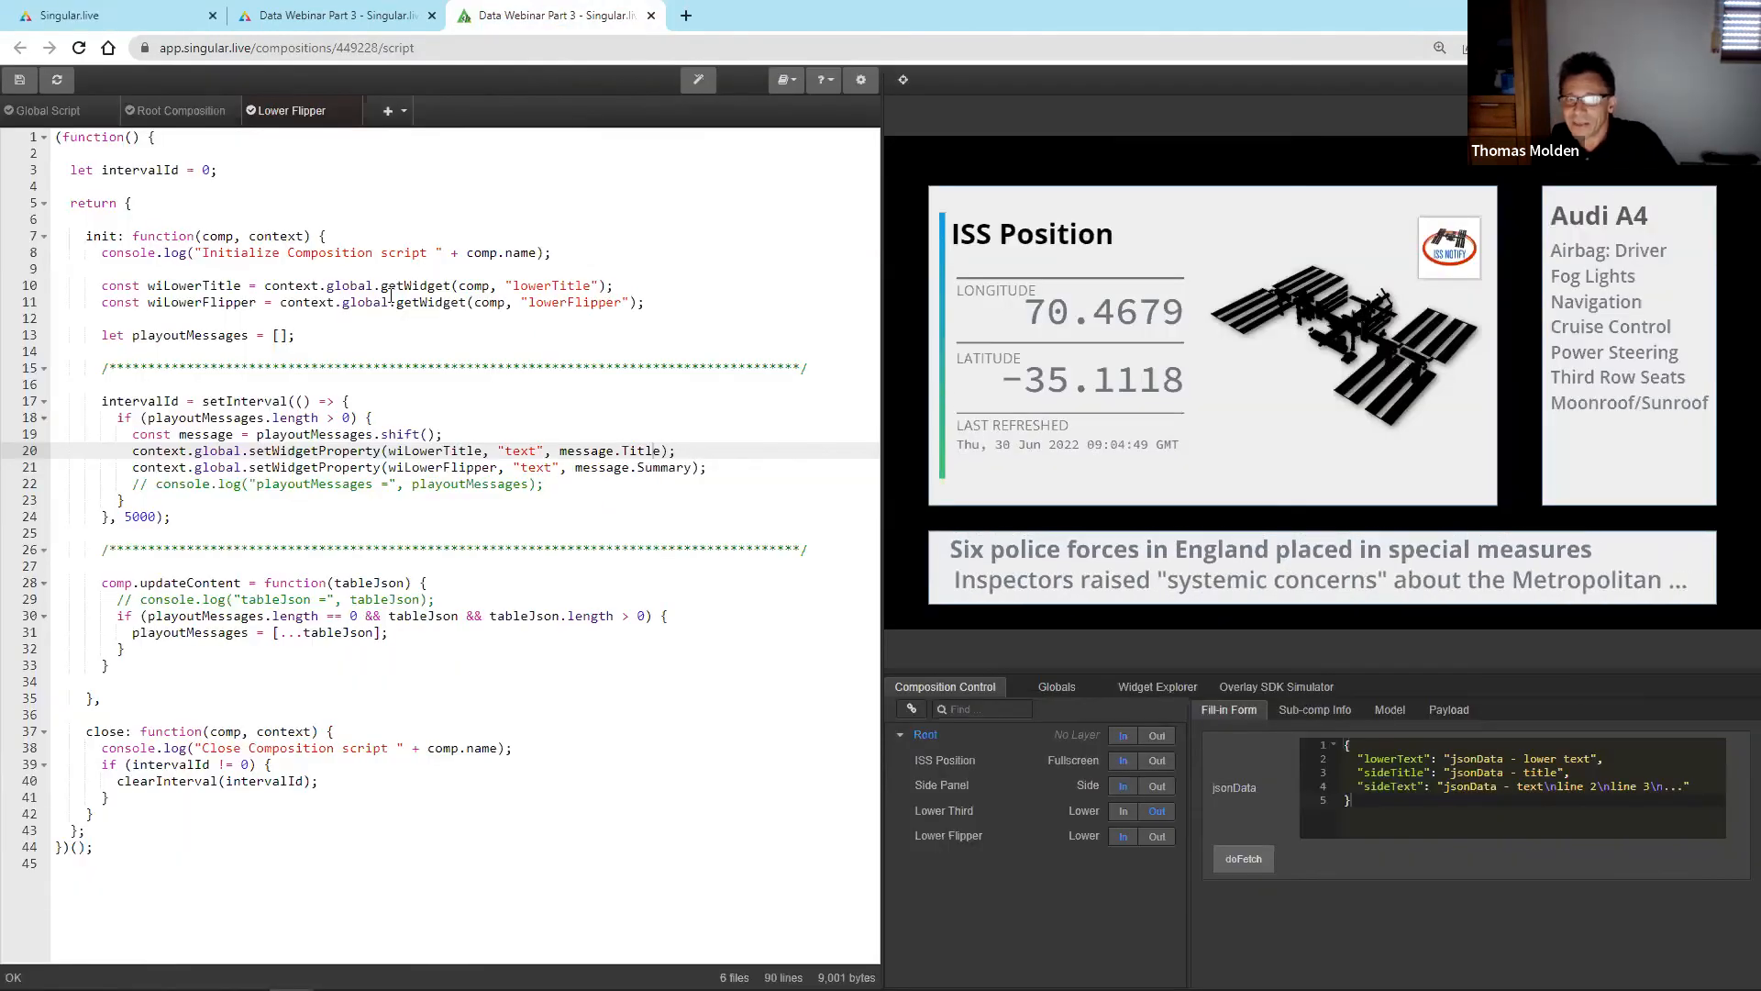
click(394, 126)
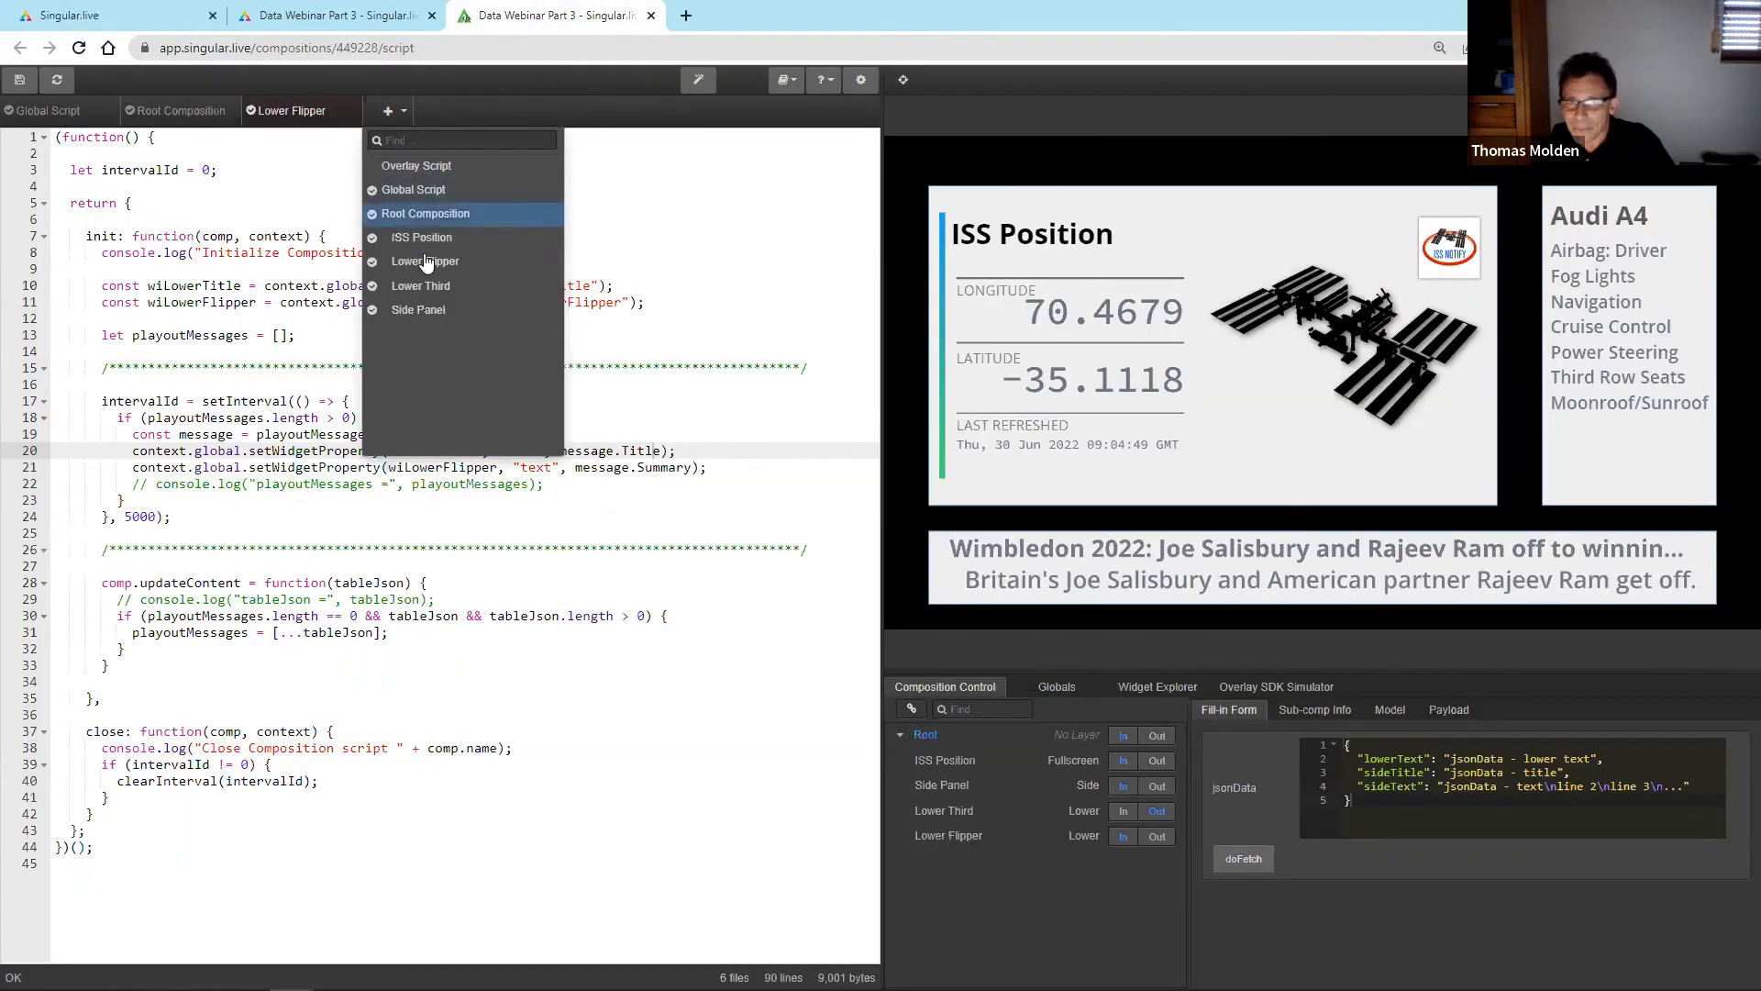
click(419, 236)
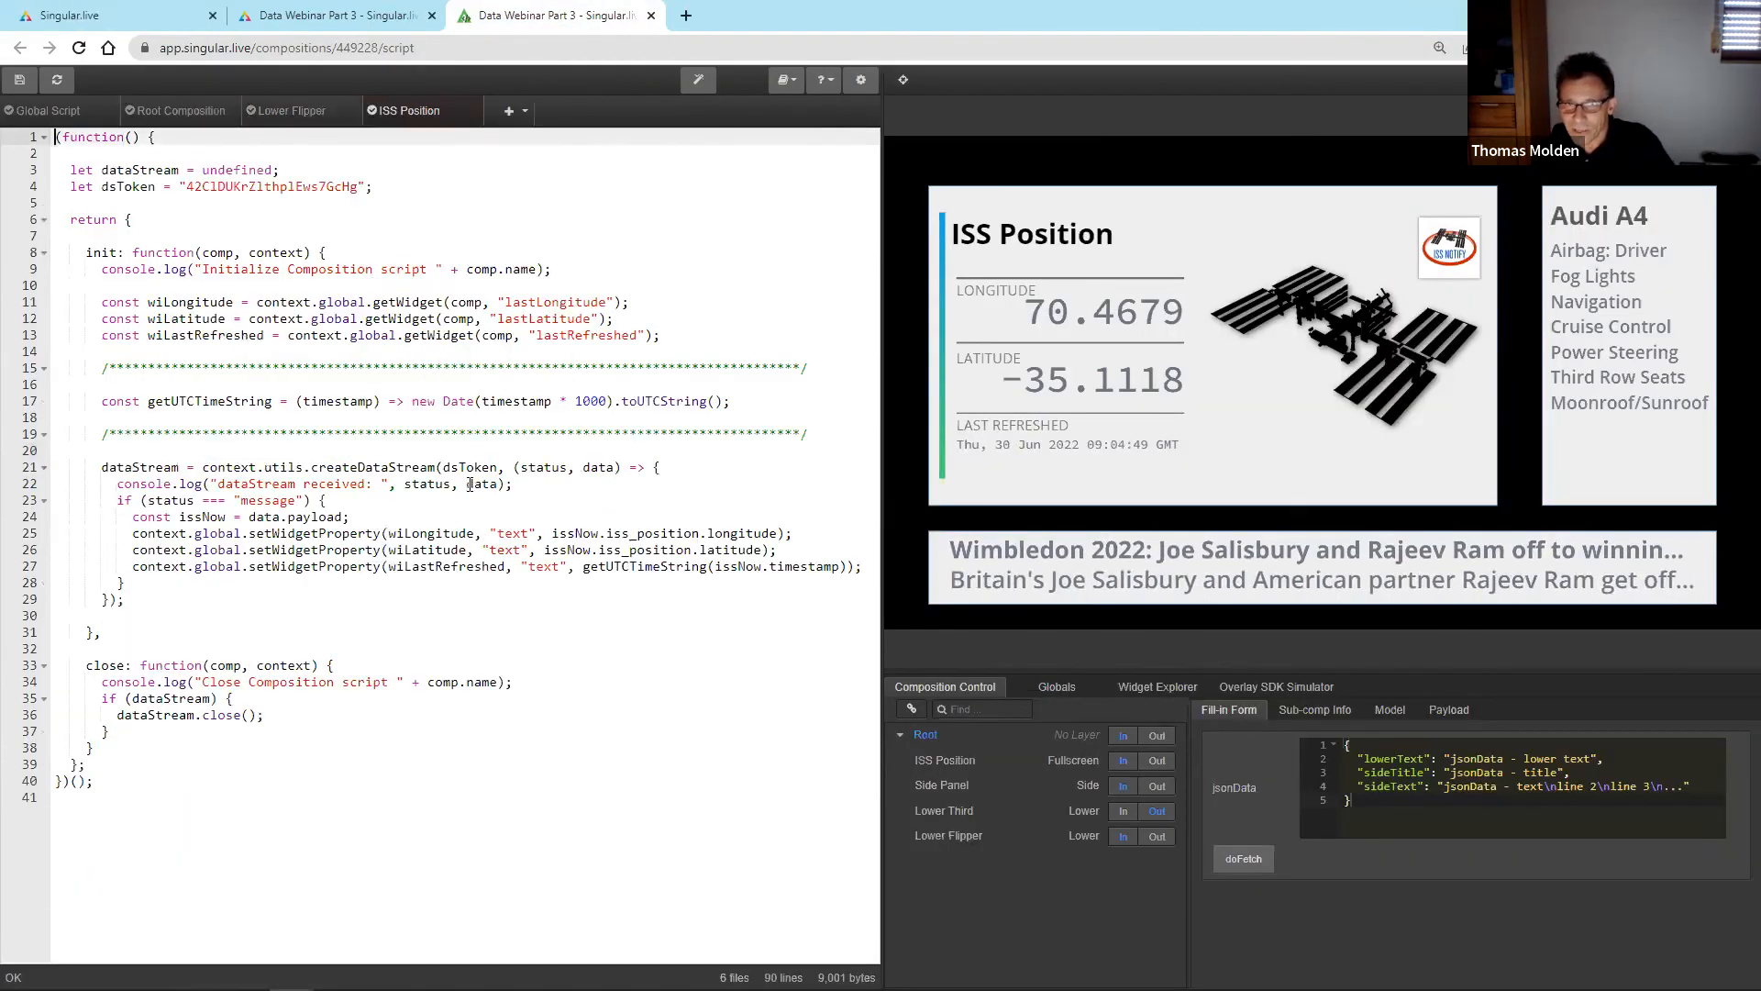
double_click(251, 186)
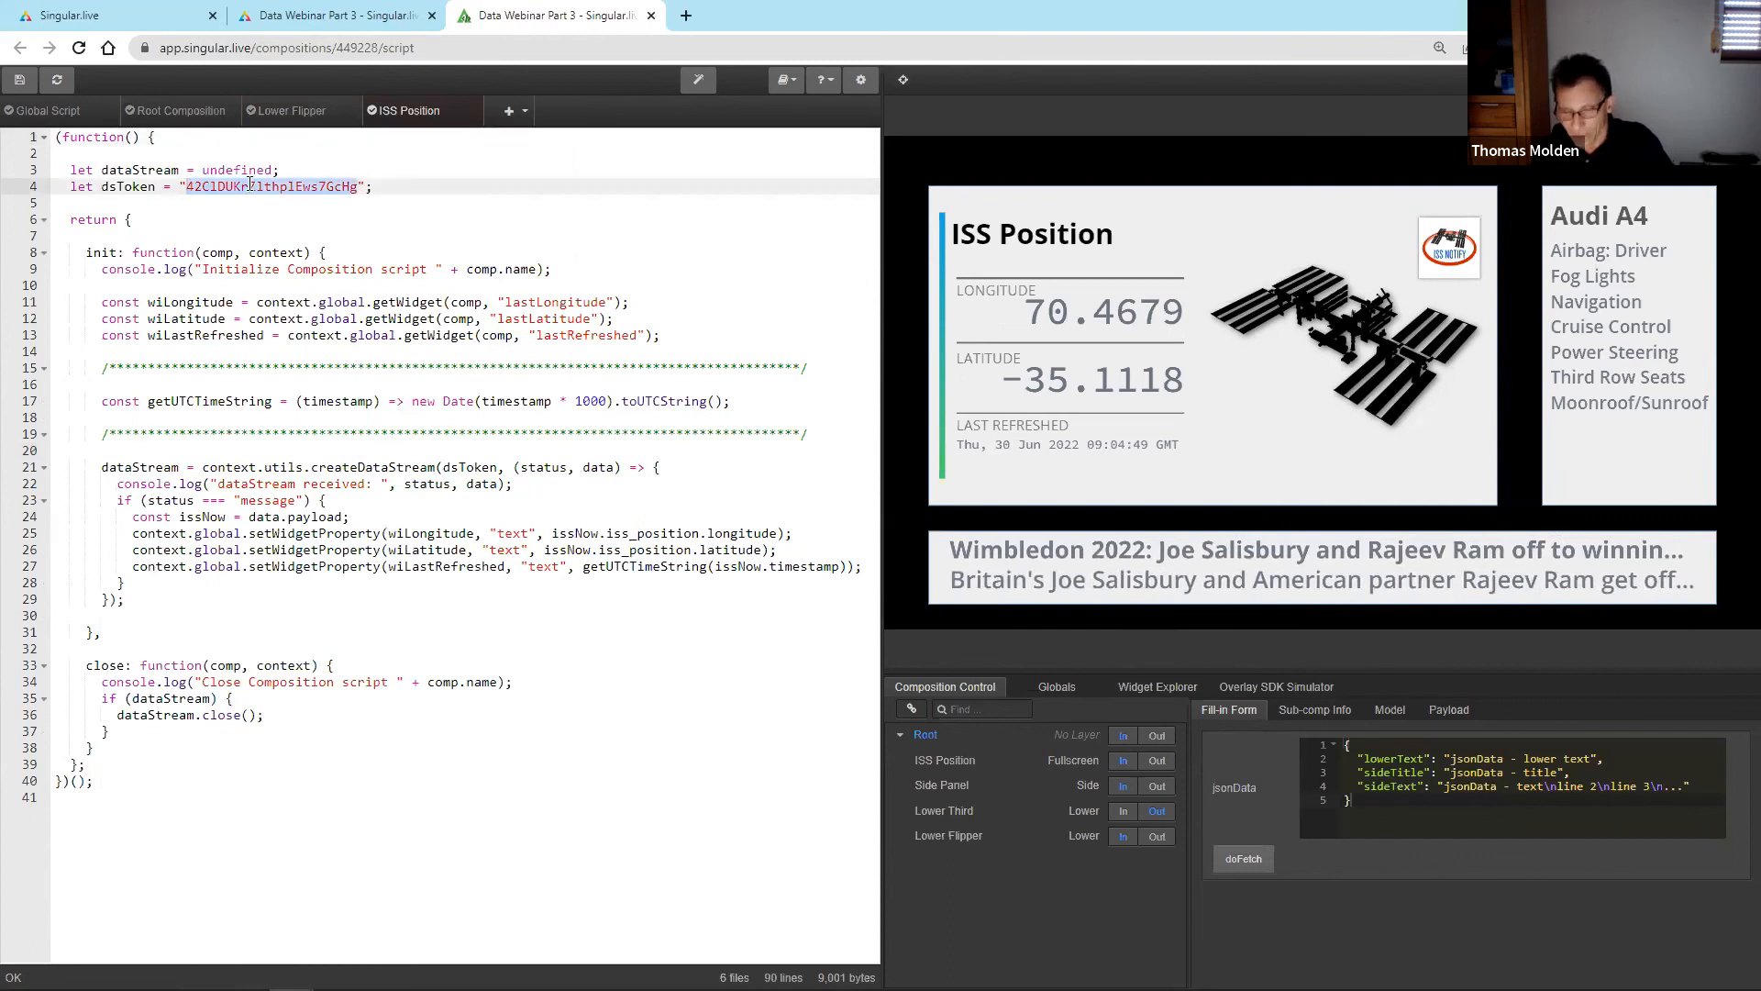
key(ctrl+v)
click(278, 252)
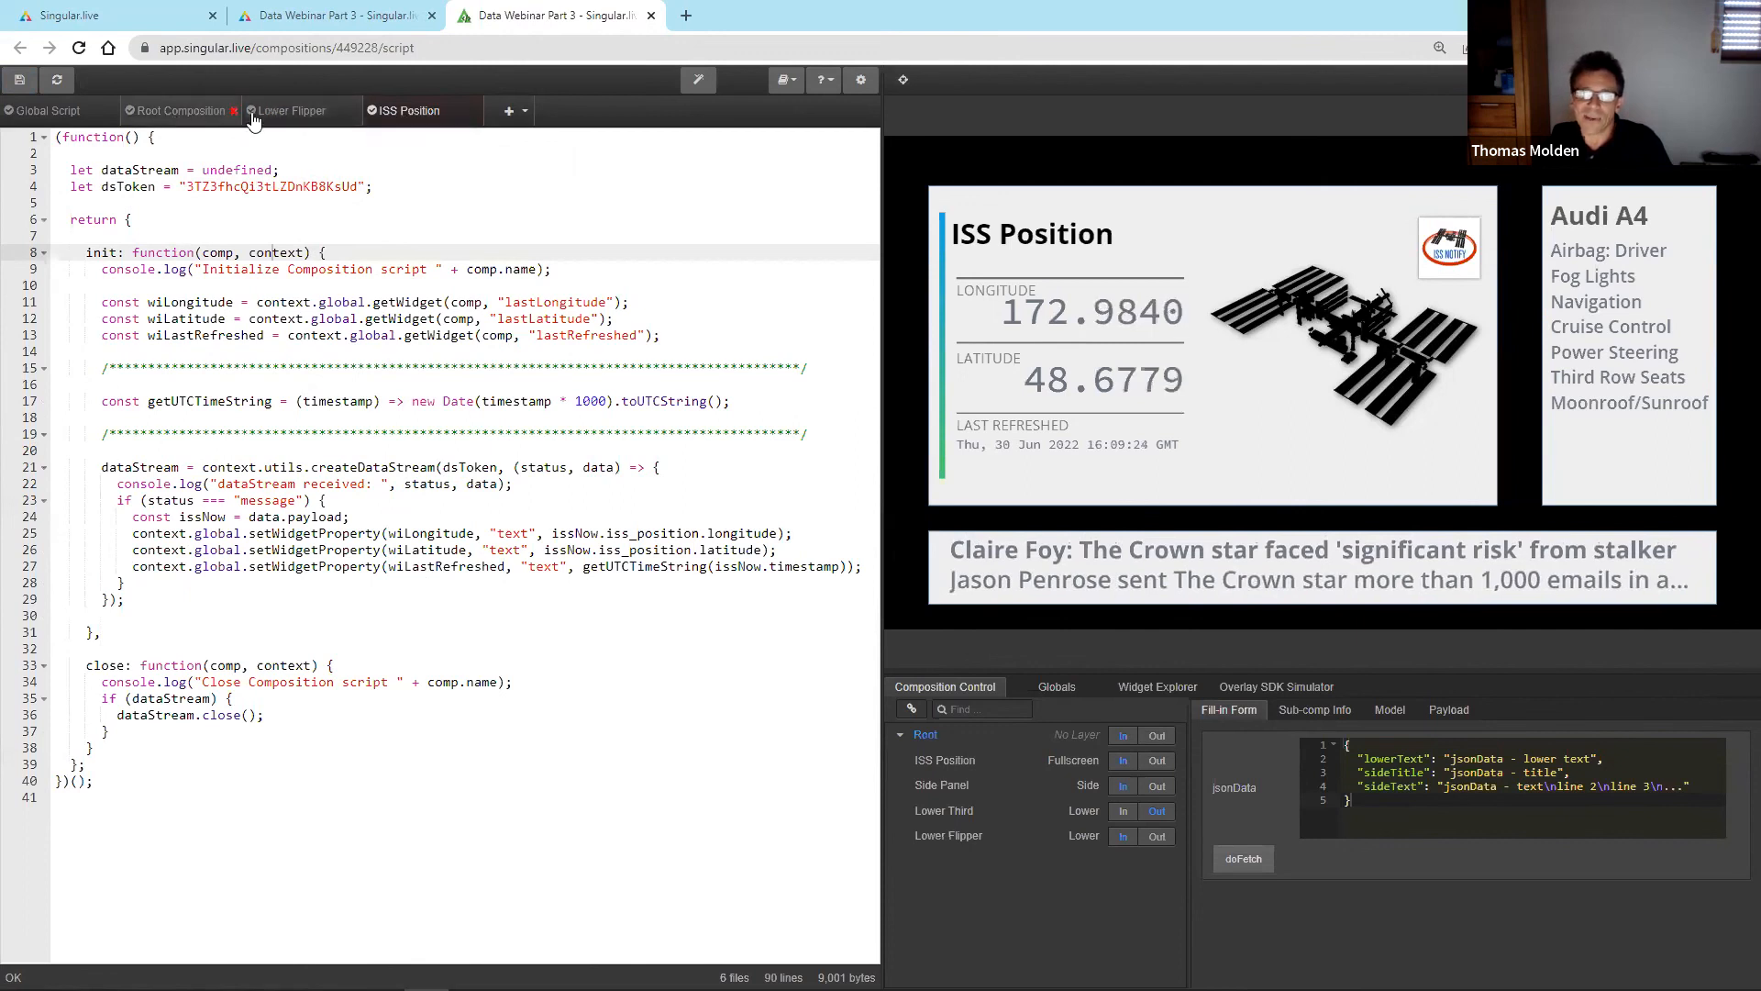
- Review the compLowerFlipper.updateContent line of the message listener in the Root Composition script
click(188, 112)
drag(133, 756, 604, 759)
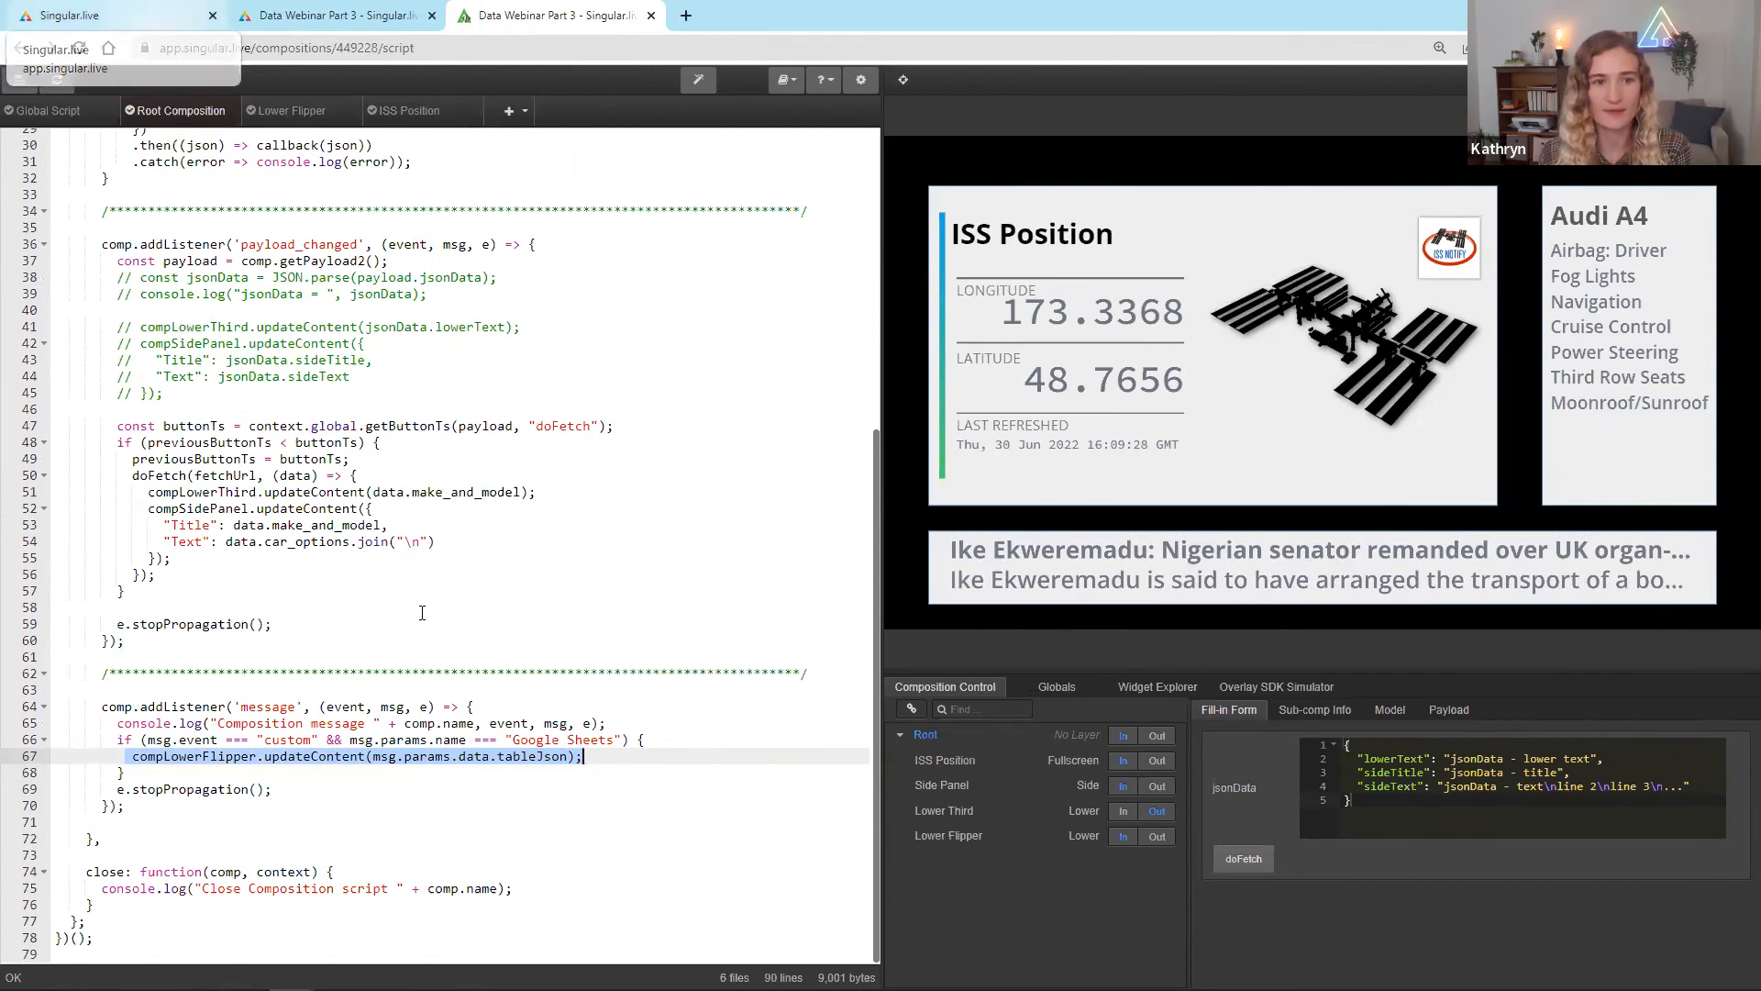
click(429, 672)
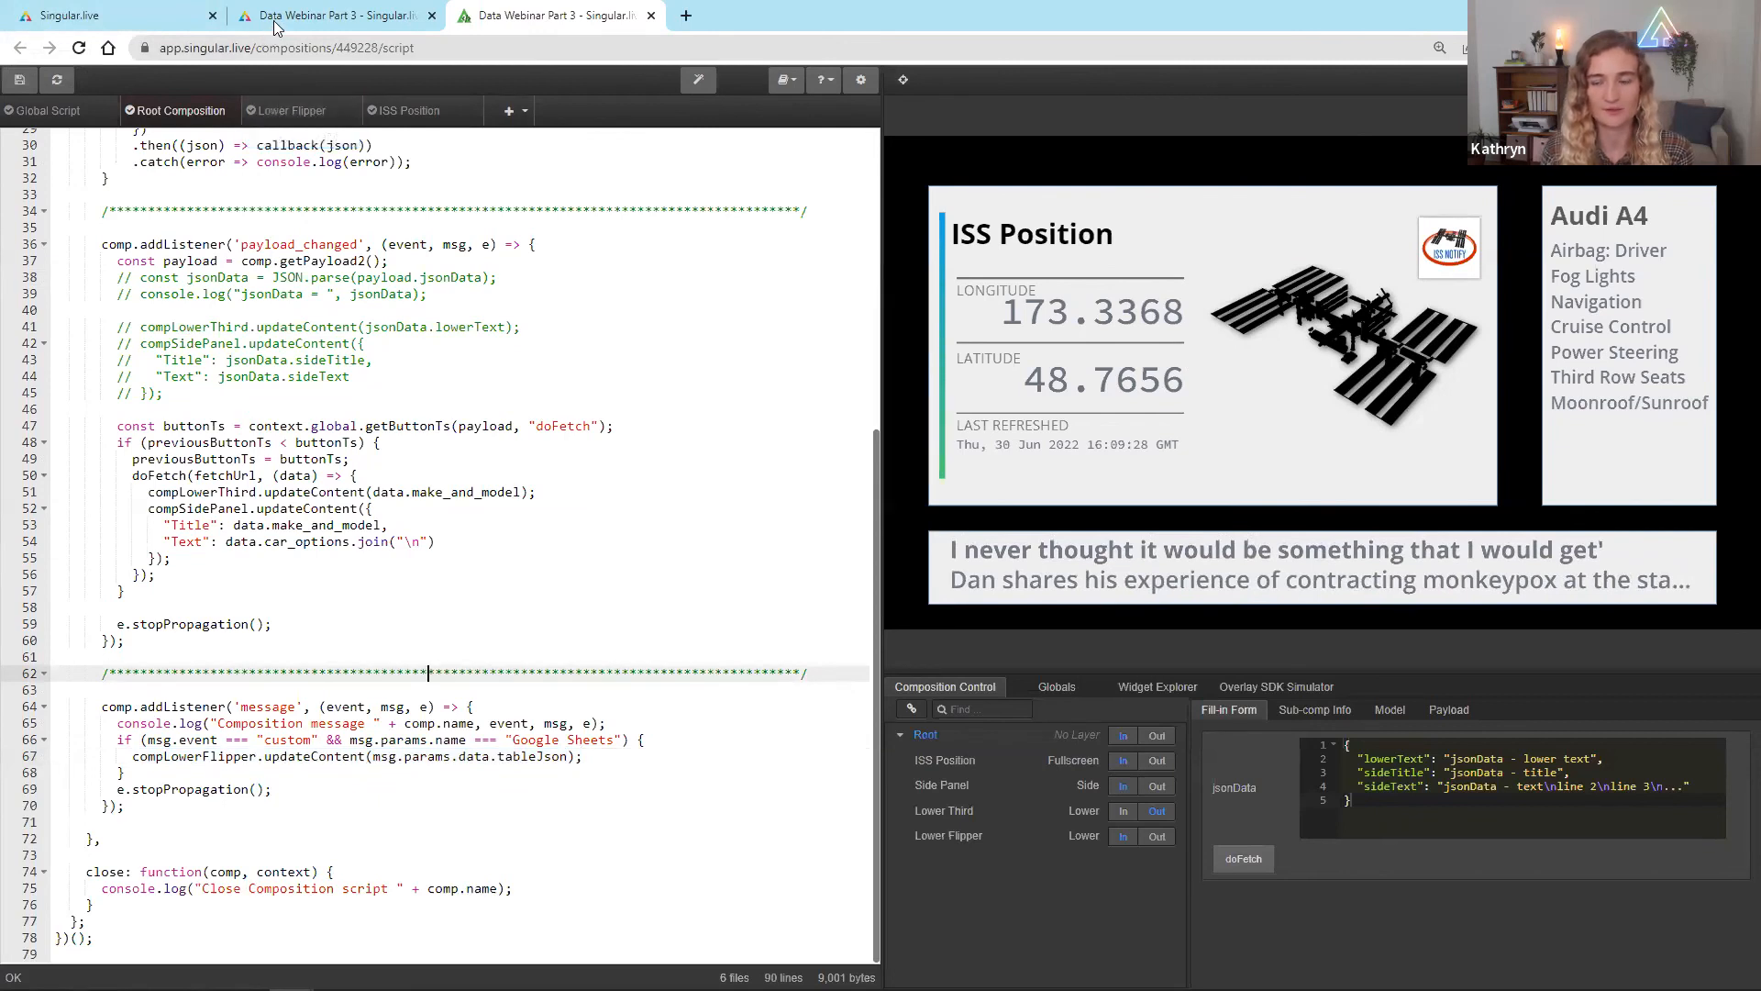
- Return to the composition editor and open the Lower Flipper subcomposition for editing
click(312, 16)
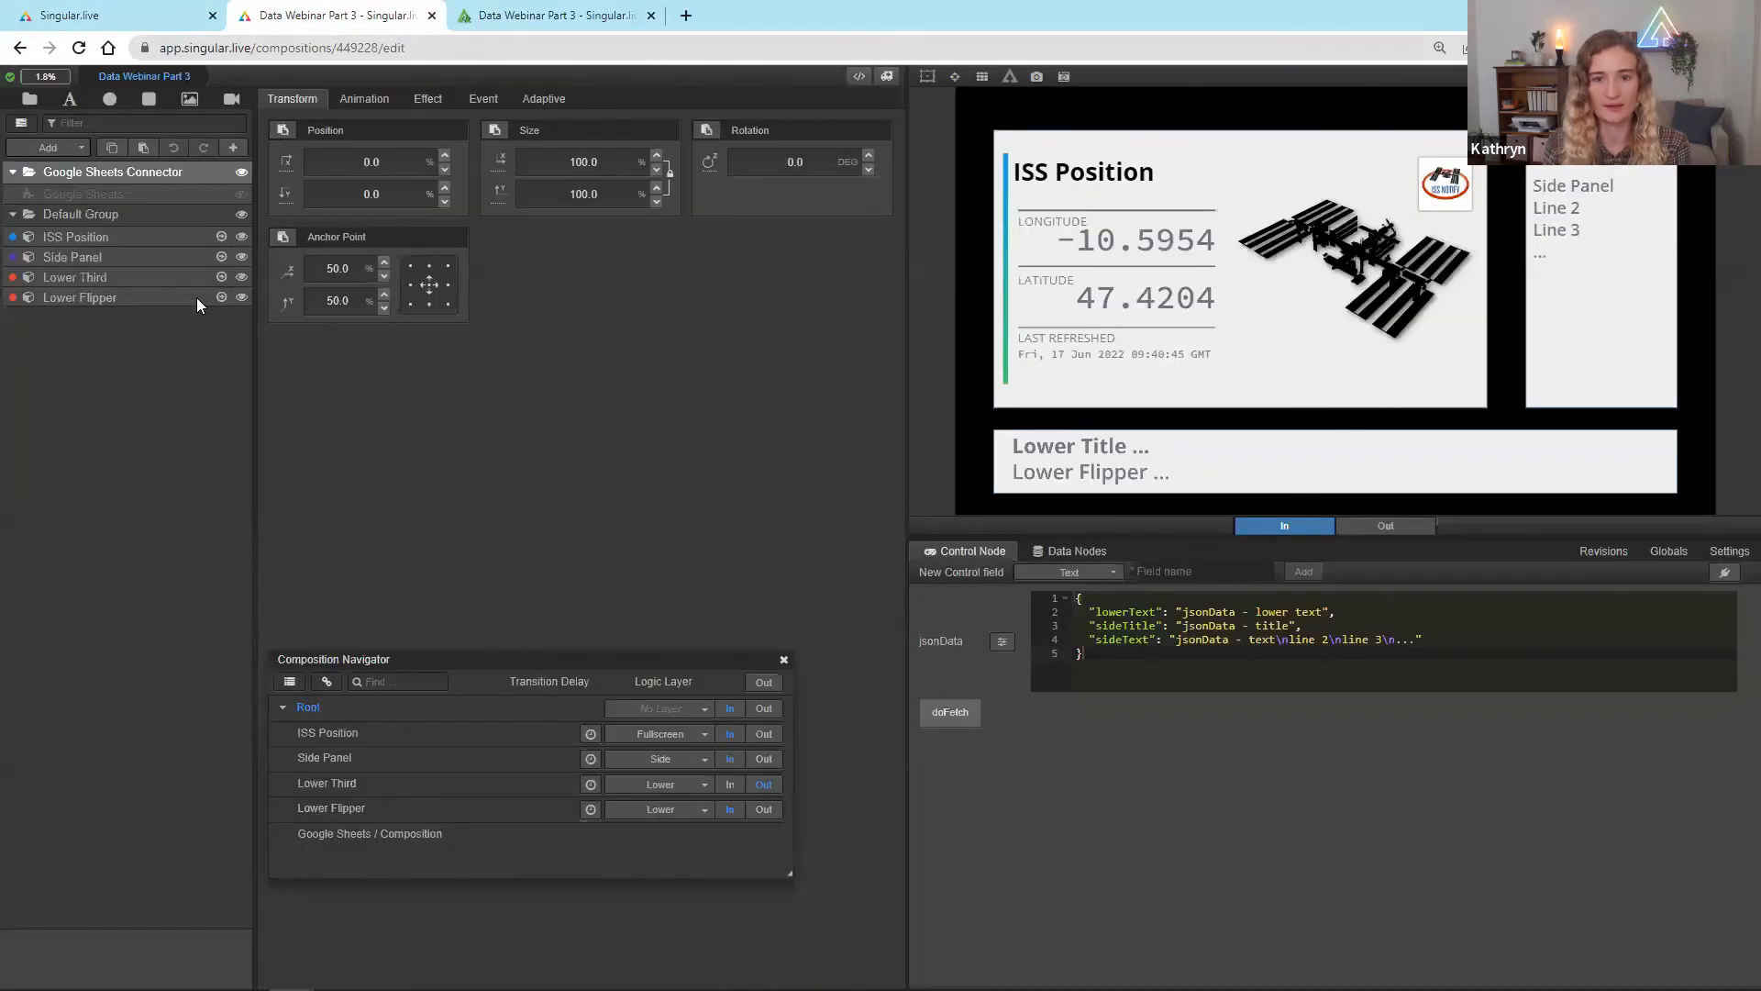
click(194, 297)
click(221, 297)
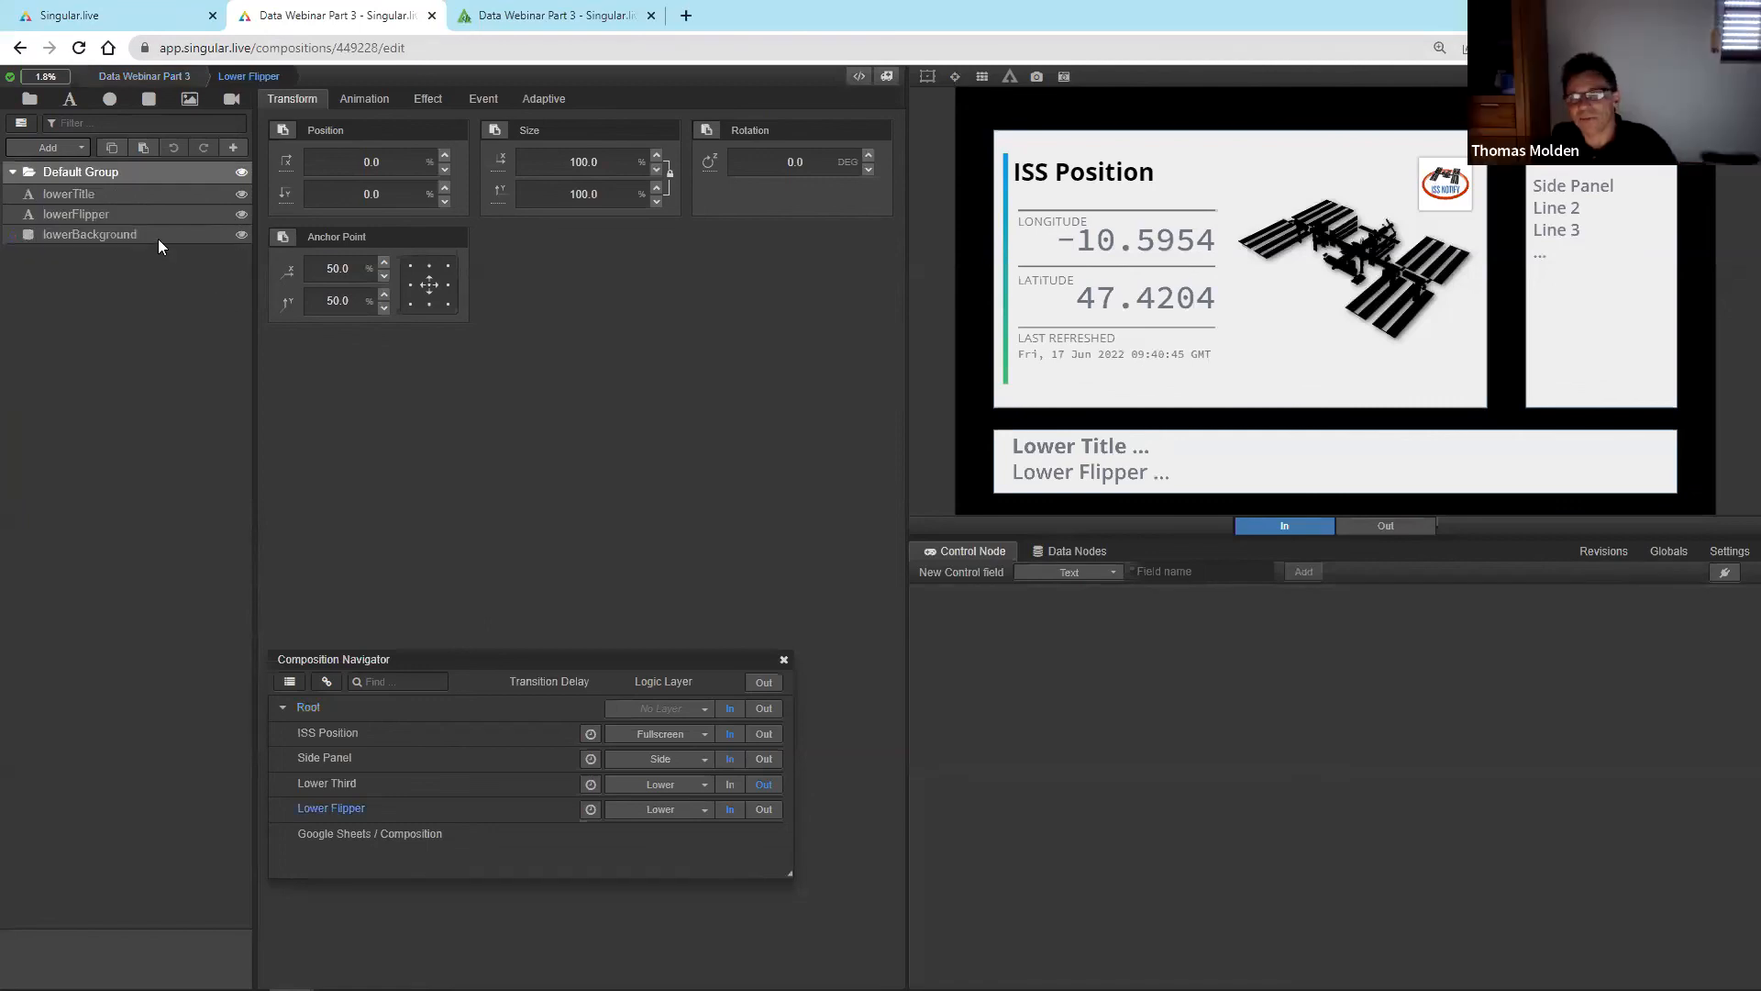
- Inspect the lowerTitle widget's text content and its update animation settings
click(107, 193)
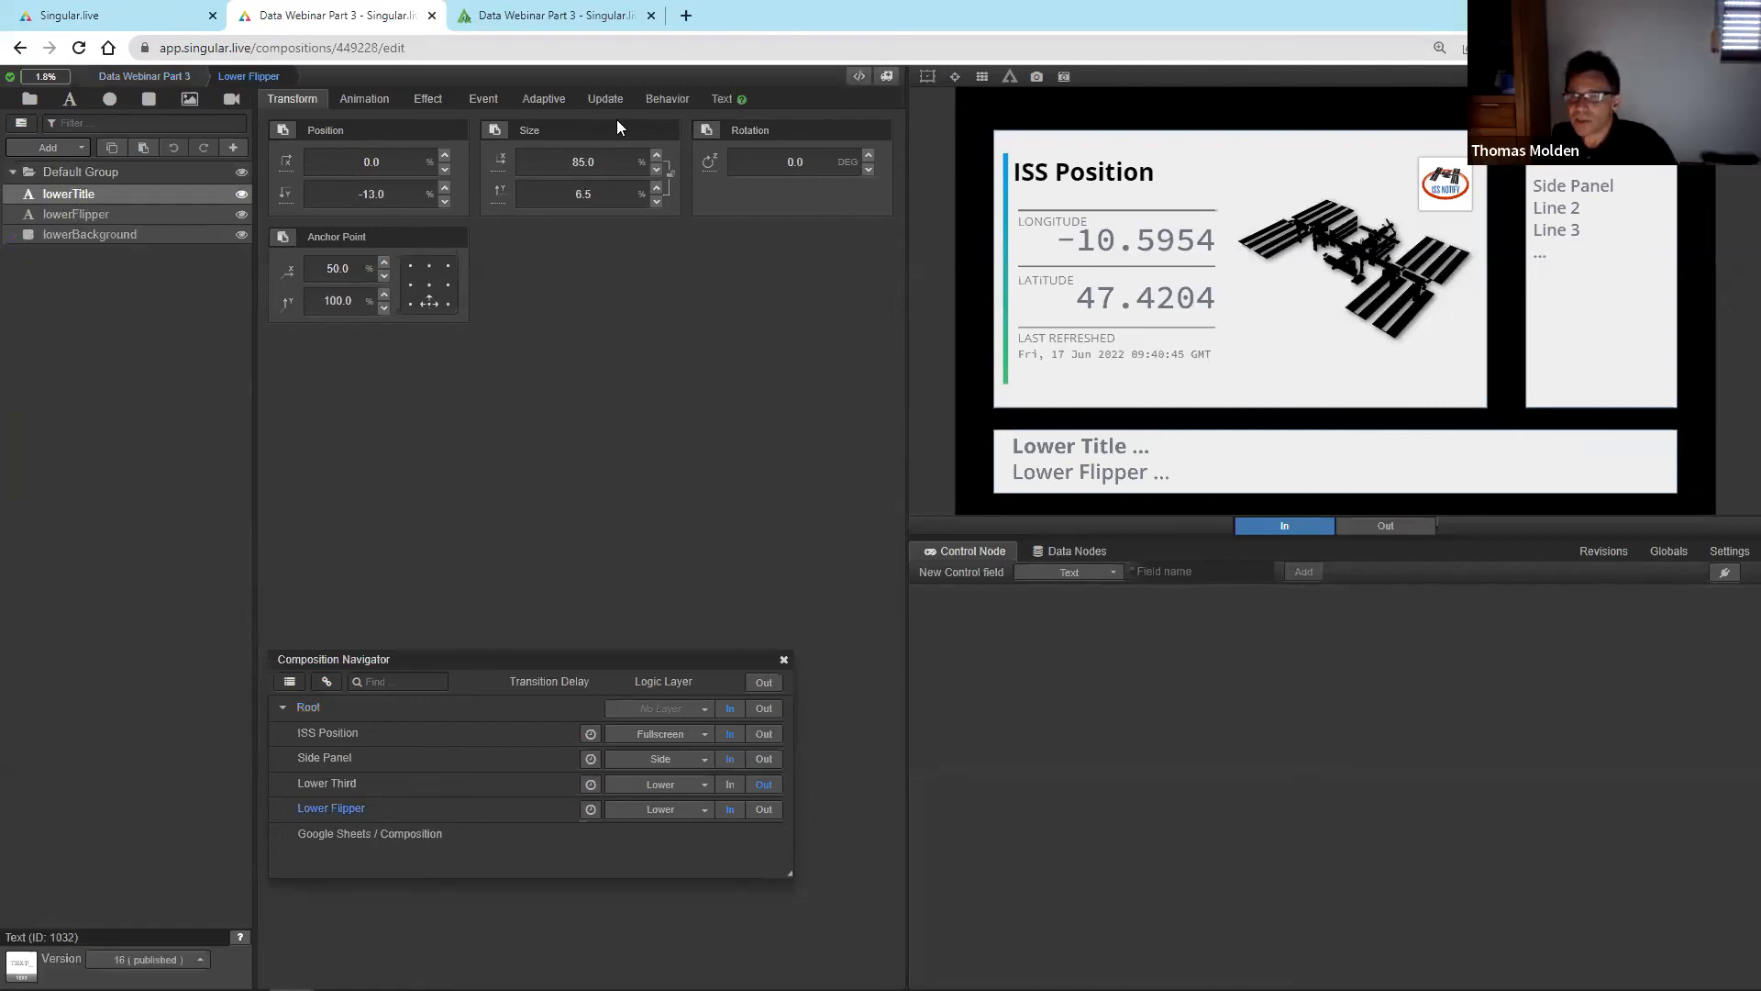
click(720, 99)
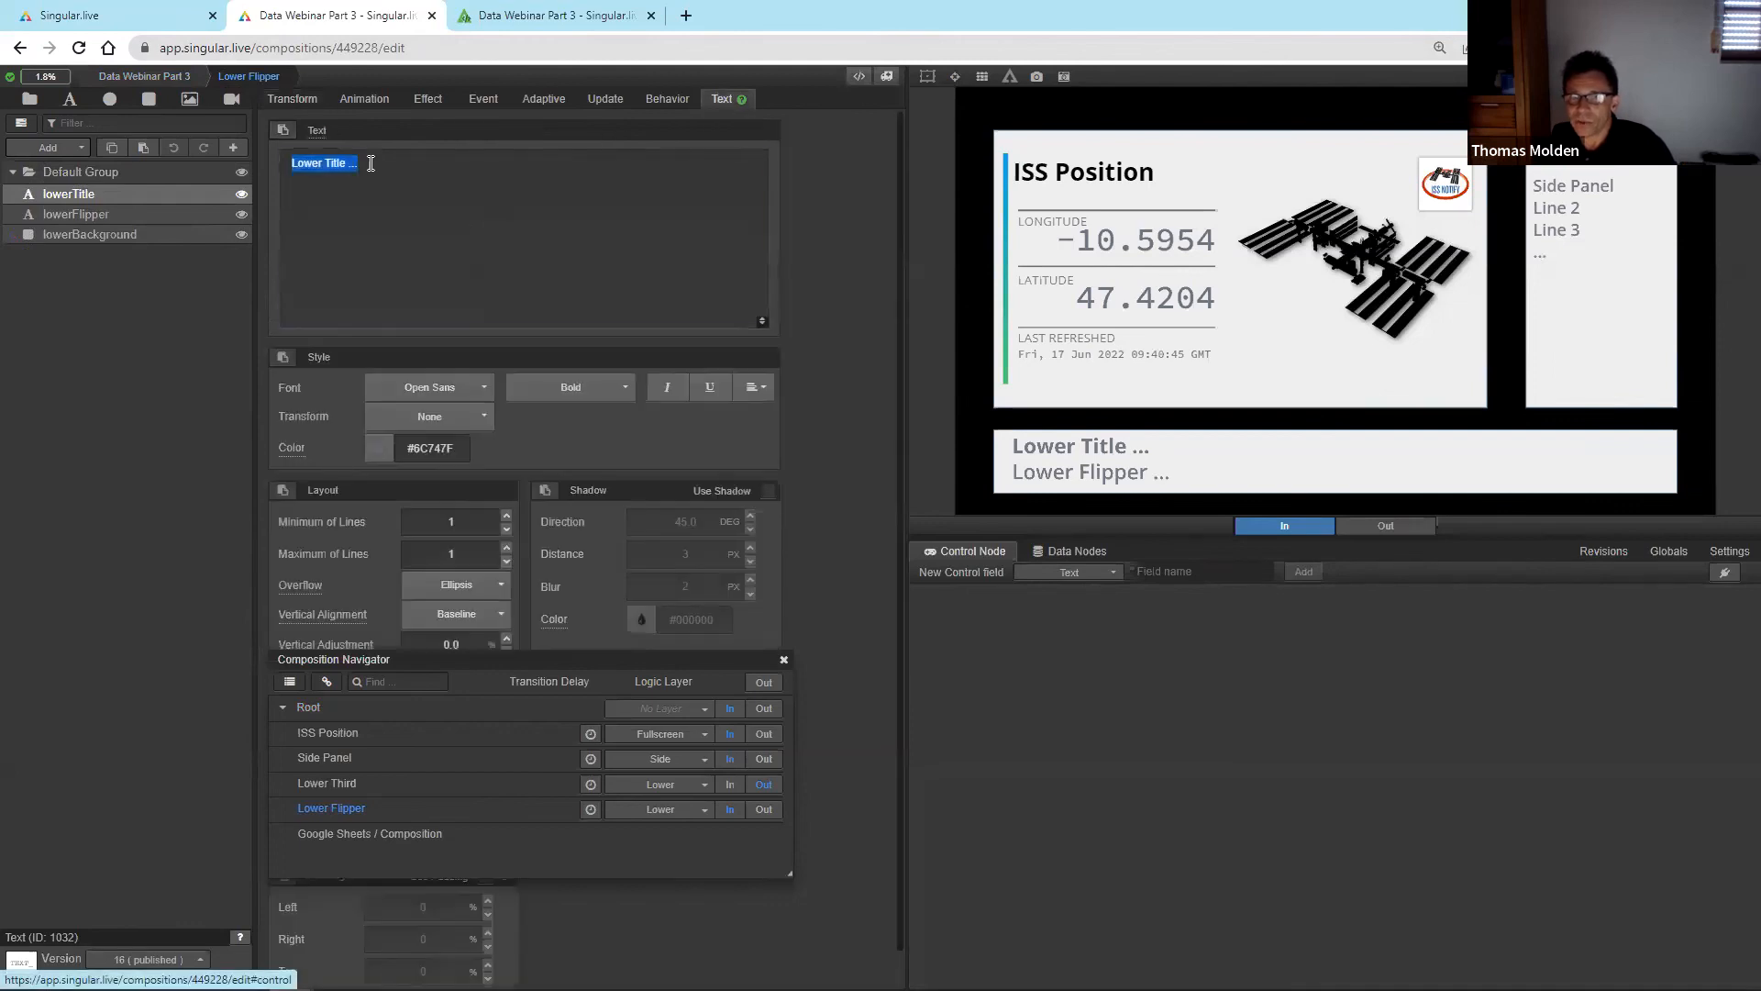
click(413, 159)
click(606, 98)
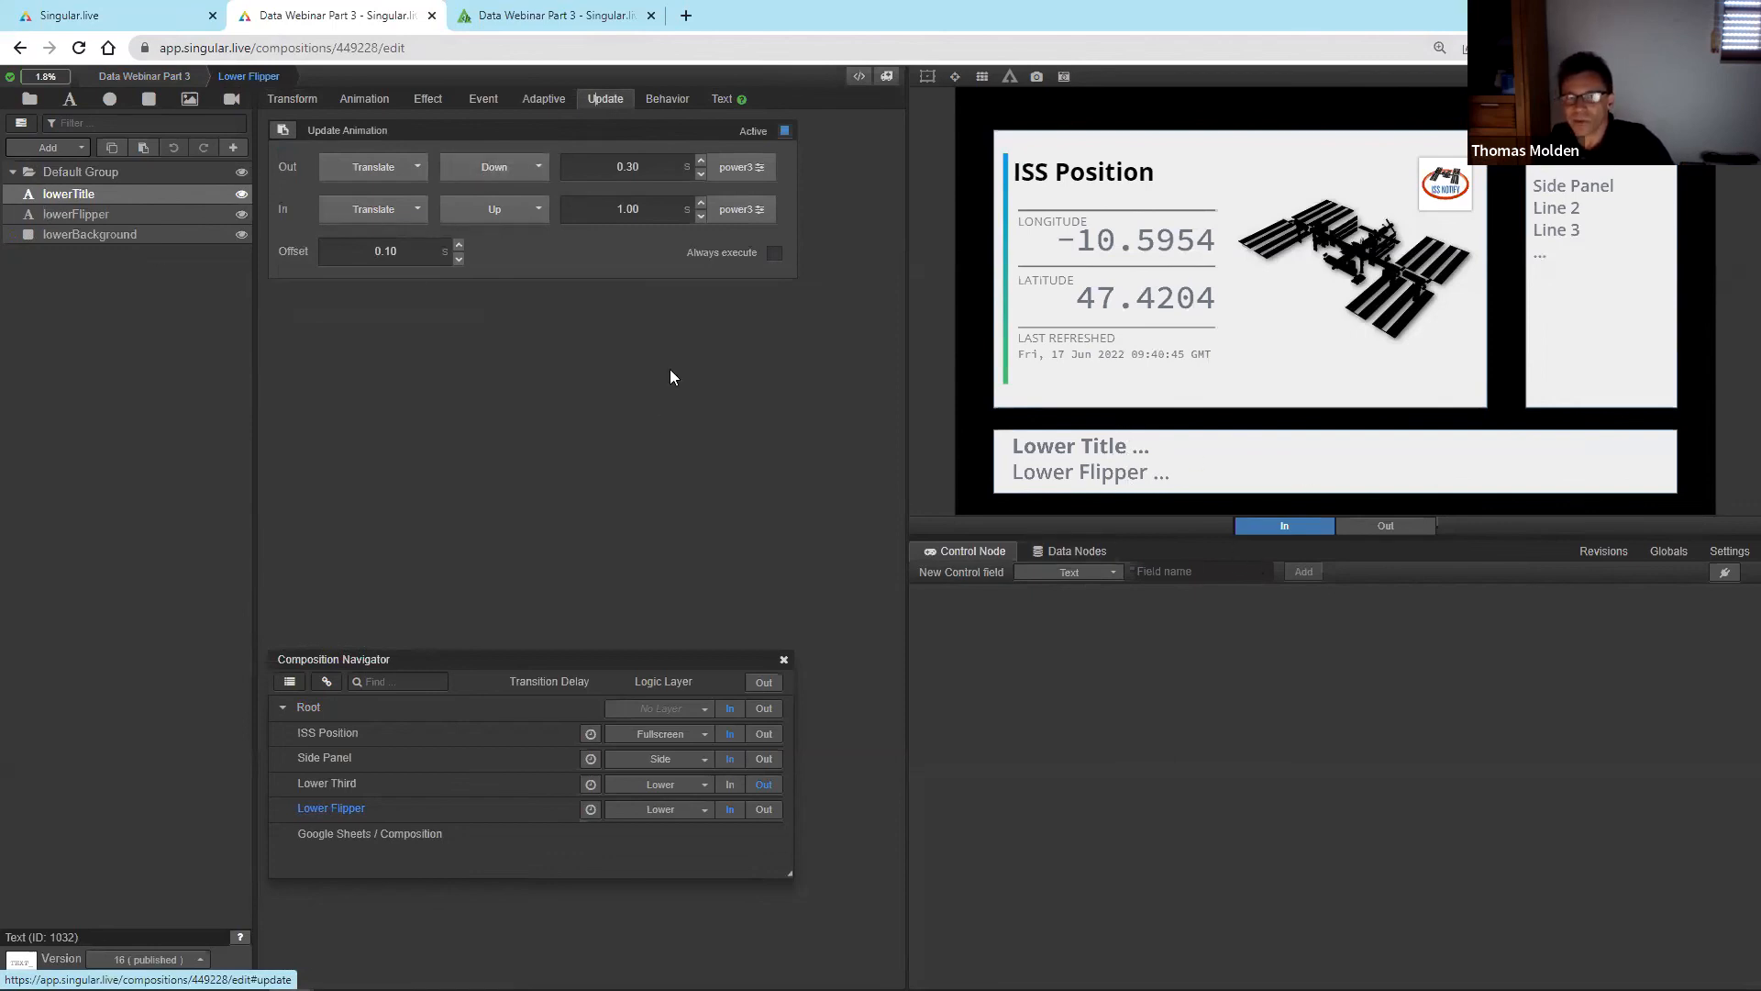
- Remove the trailing dots from the lowerFlipper widget's text so it reads "Lower Flipper"
click(157, 216)
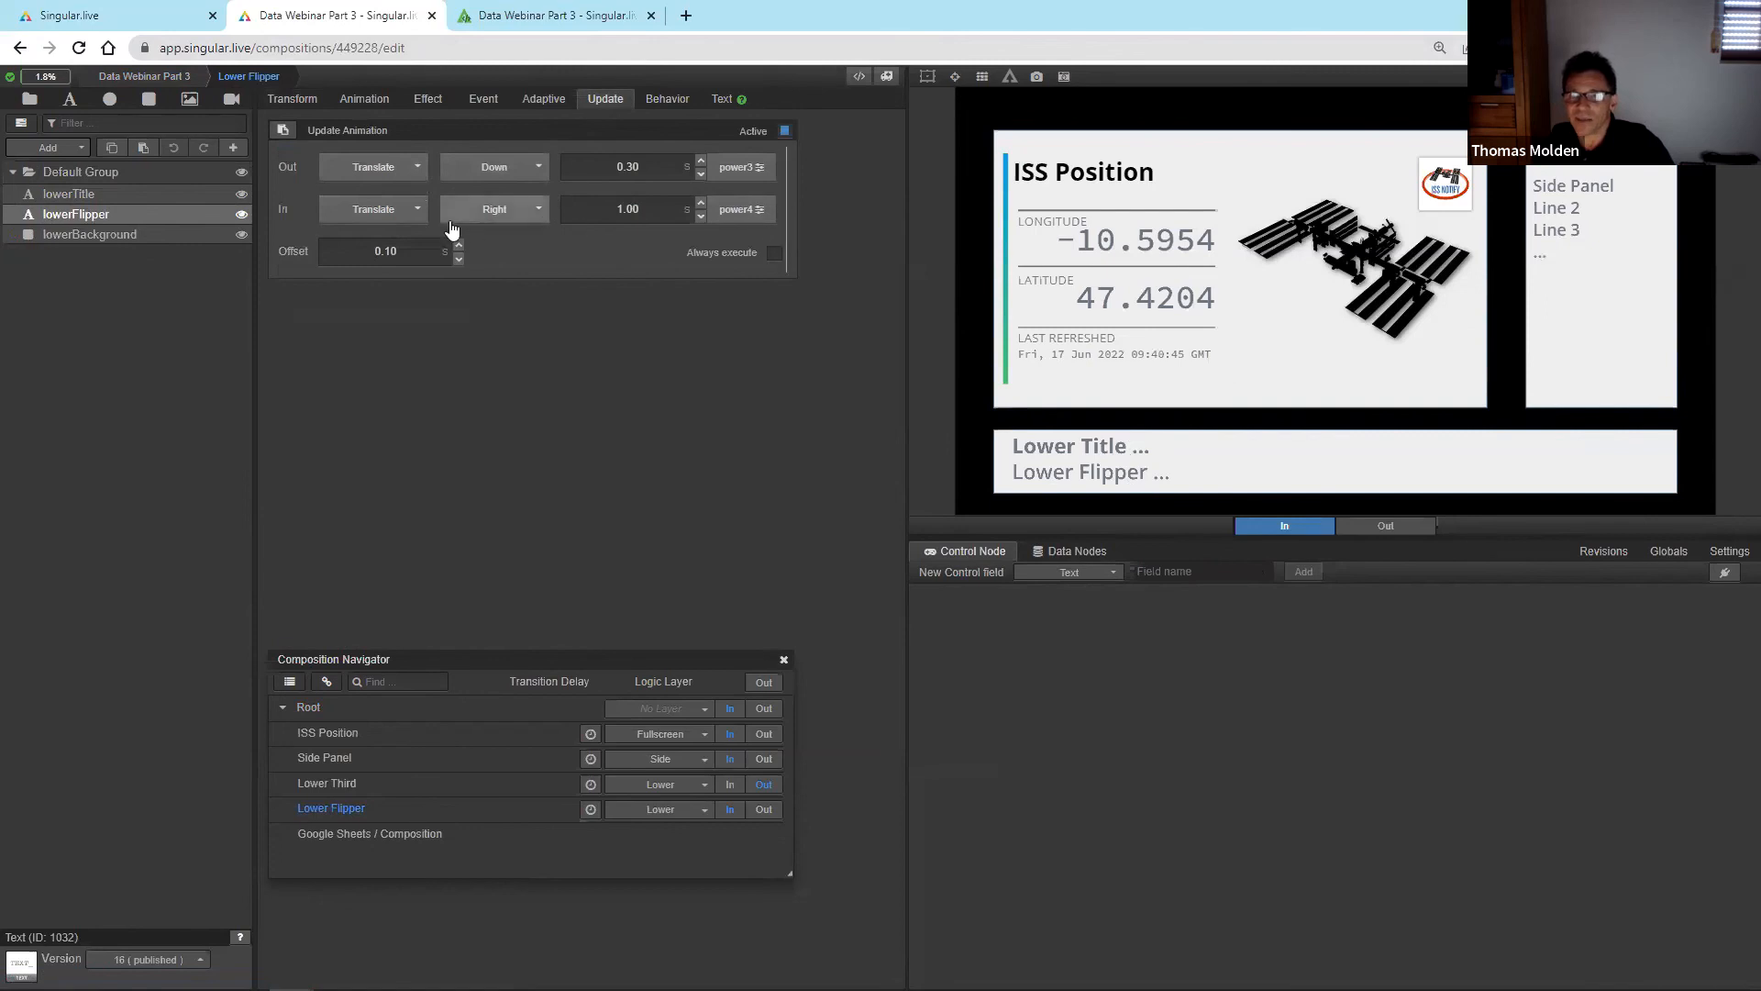
click(723, 101)
click(523, 172)
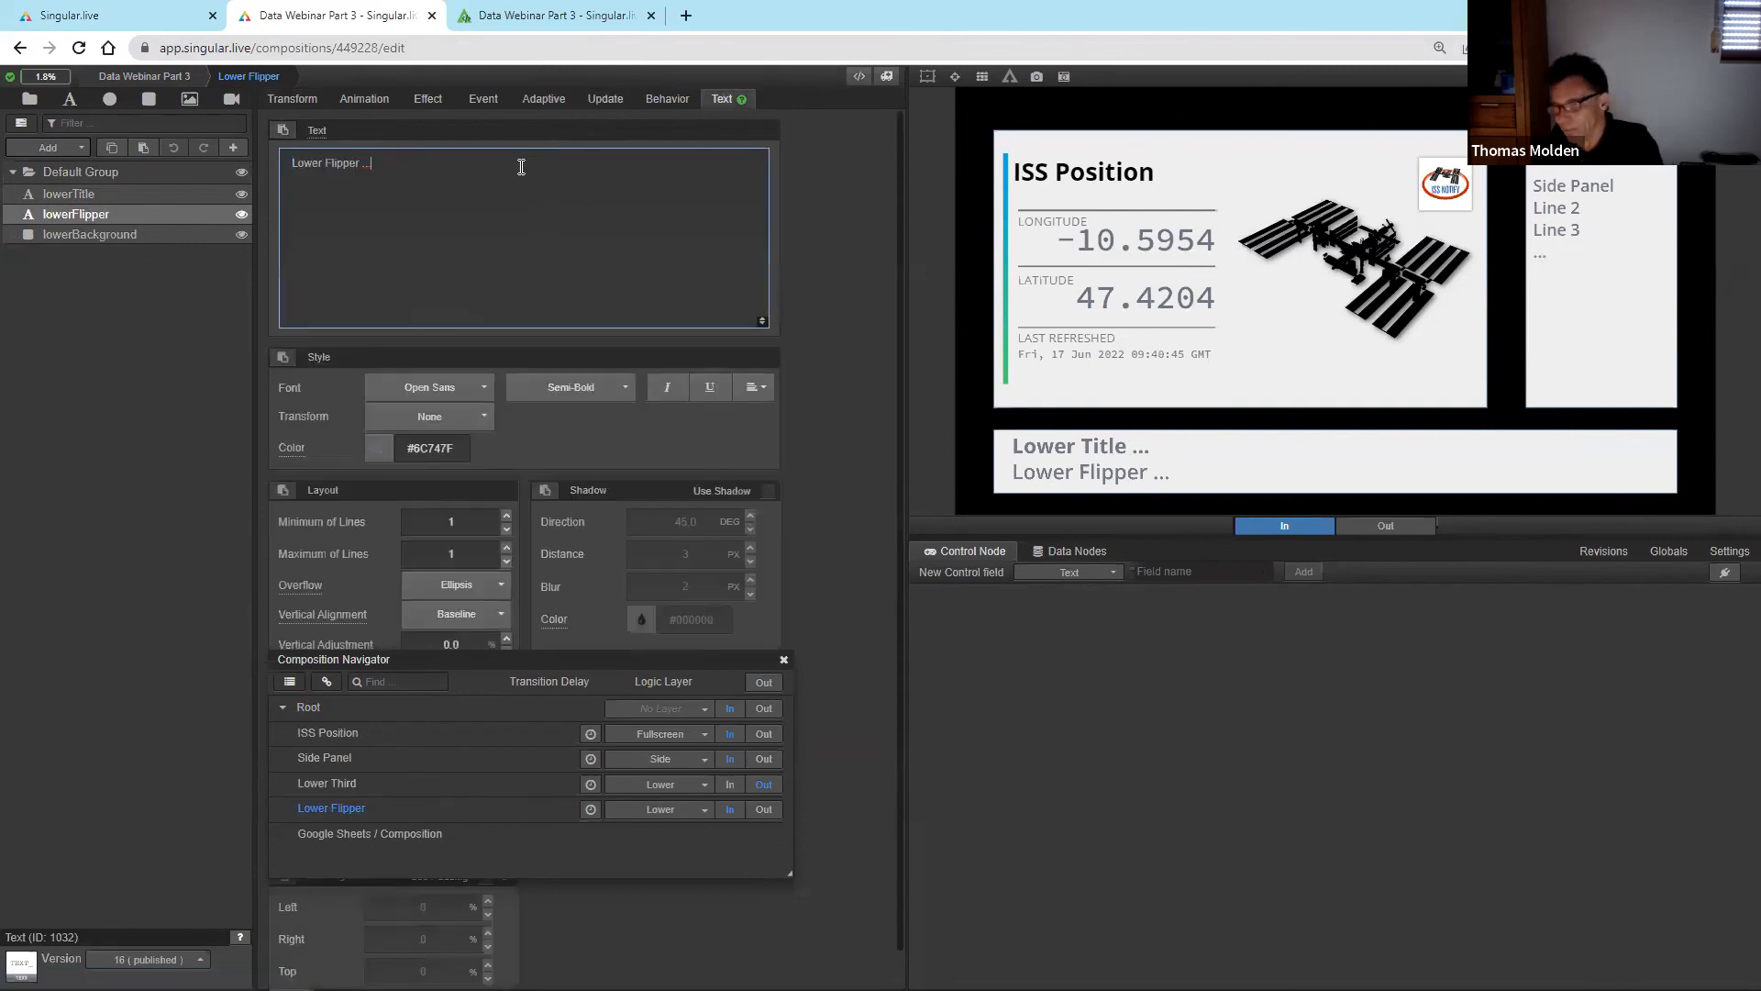
key(BackSpace)
key(BackSpace)
key(BackSpace)
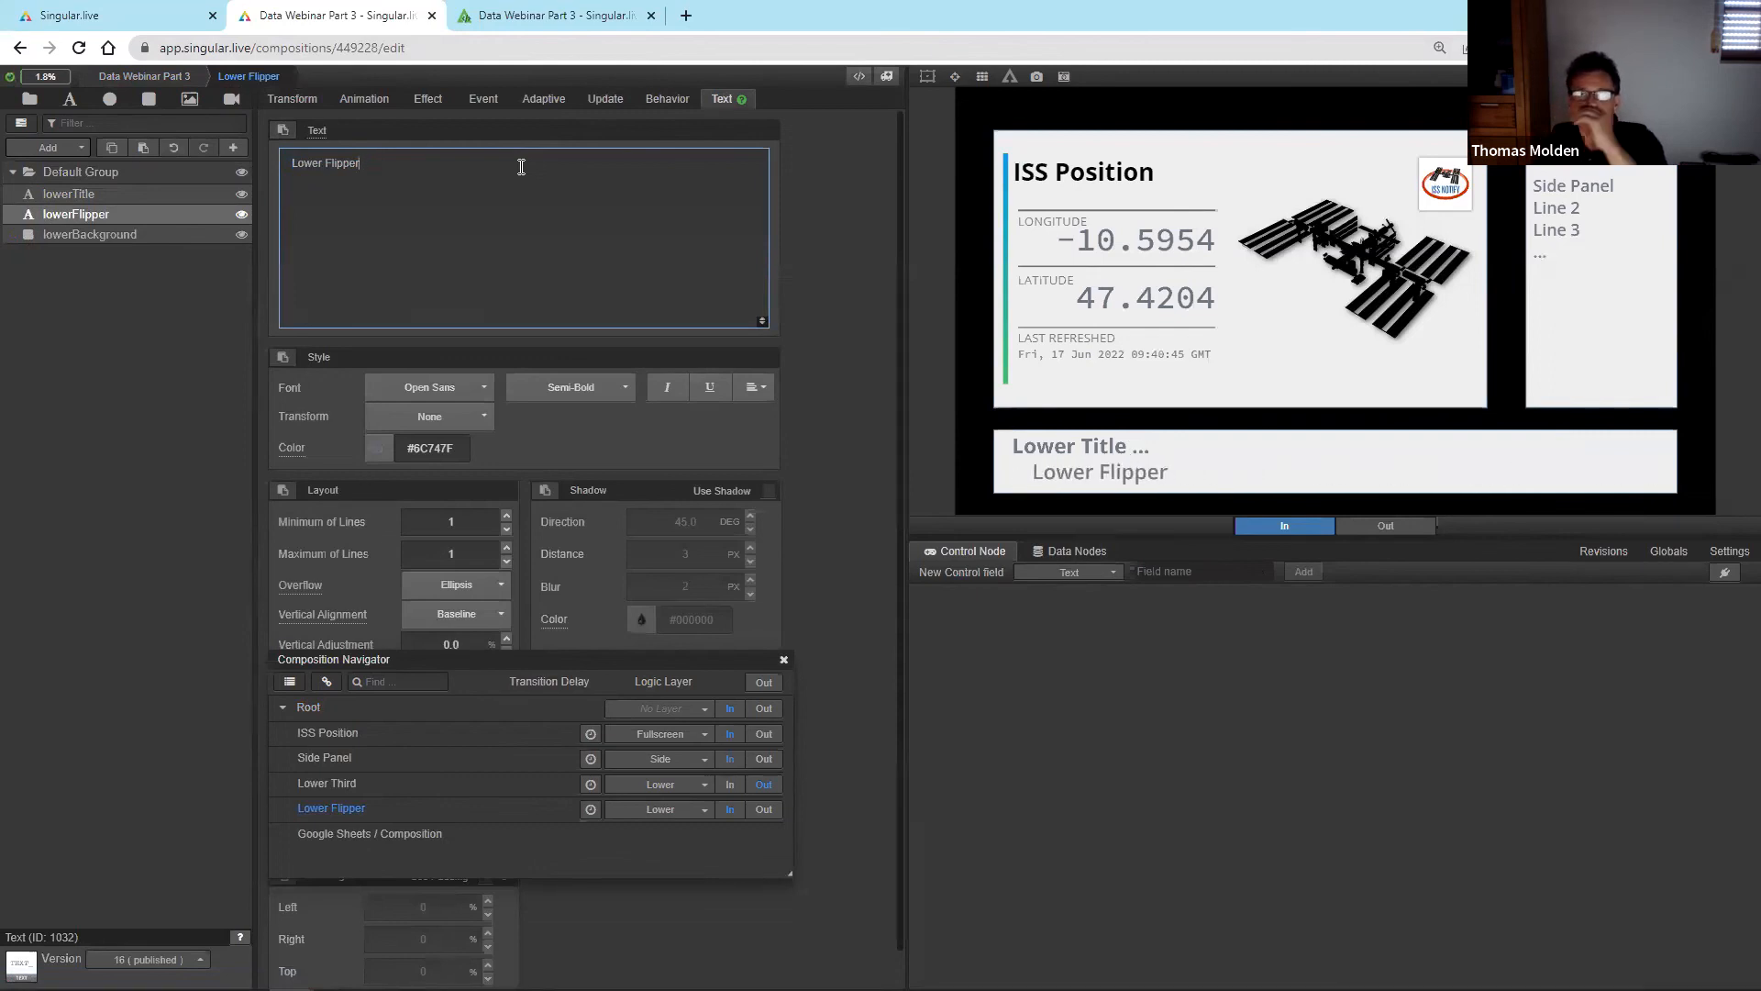
- Examine the setInterval playout block and its interval value in the Lower Flipper composition script
click(536, 16)
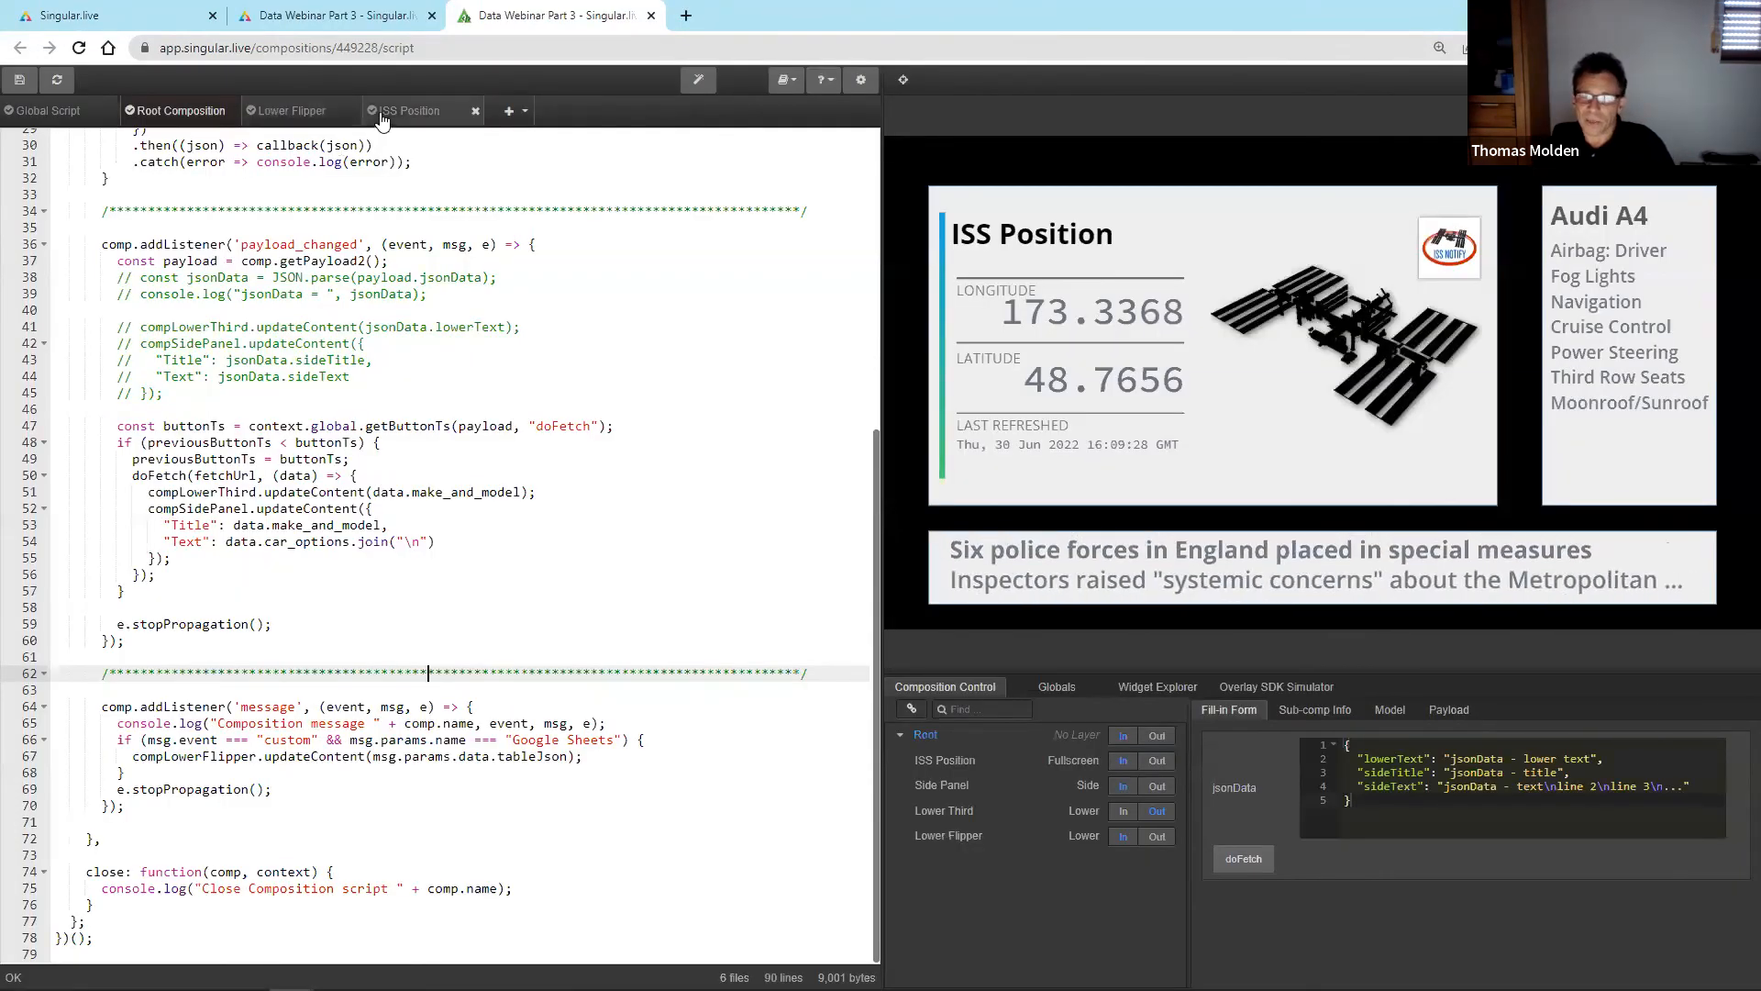
click(289, 111)
drag(169, 518, 140, 520)
click(126, 519)
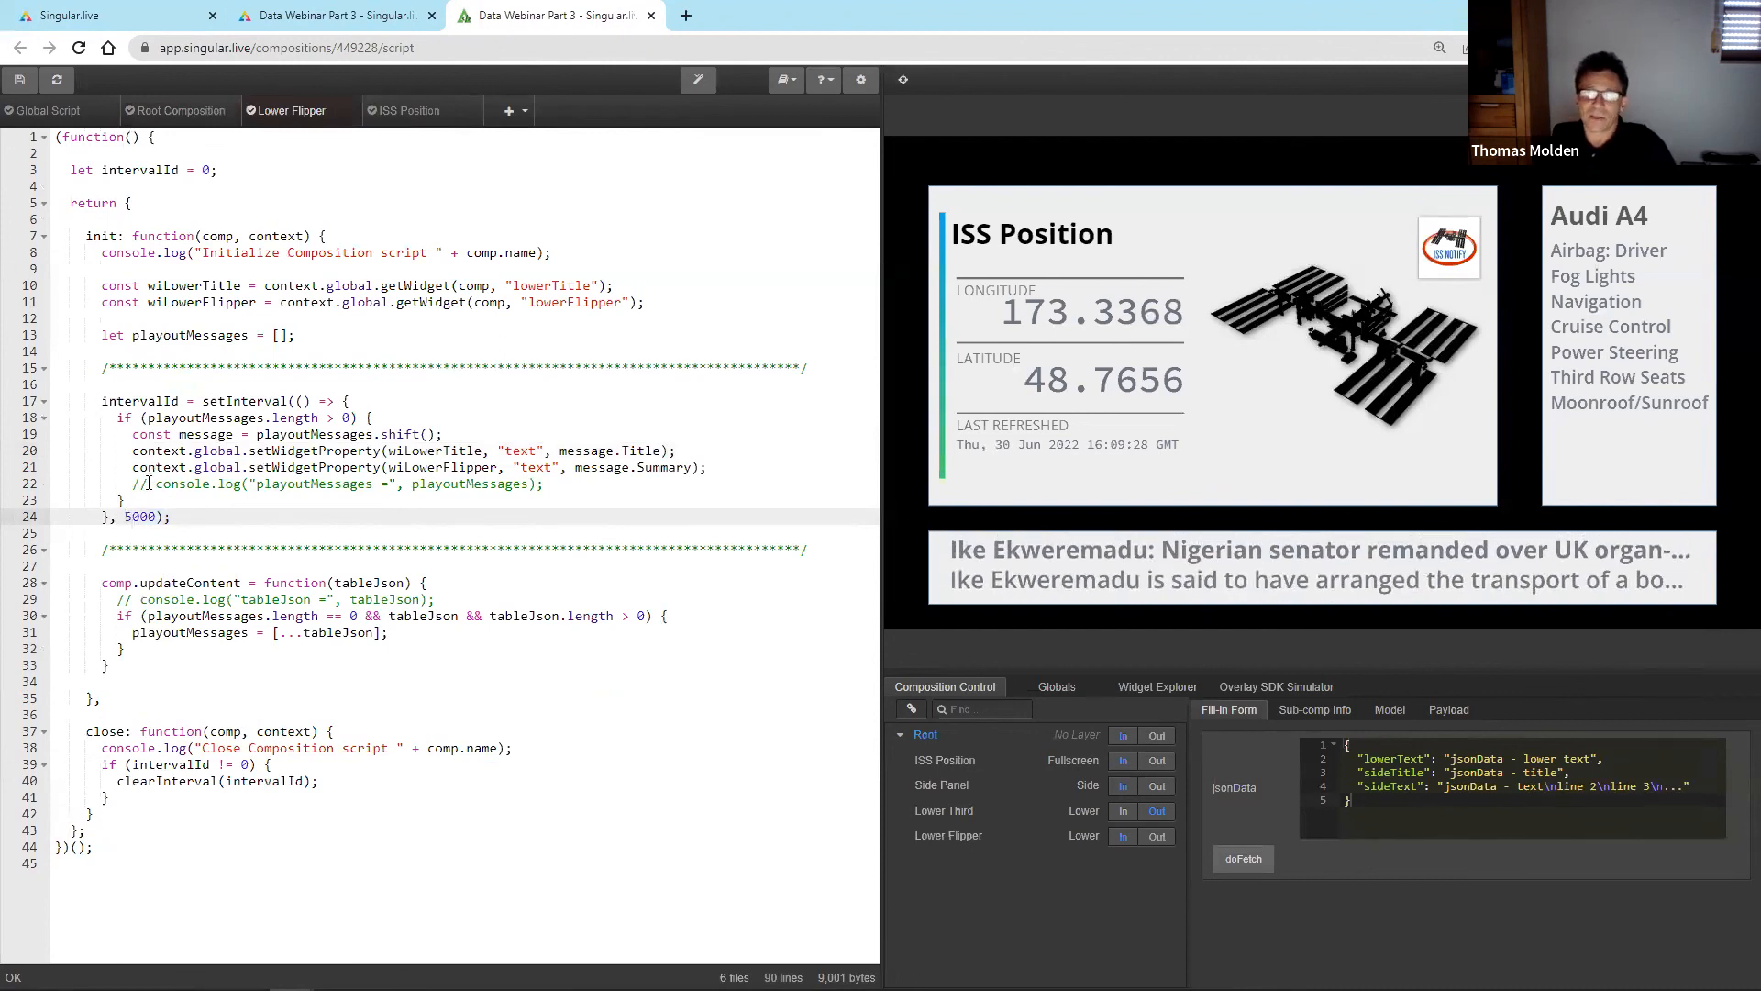
- Return from the Data Streams page to the Singular dashboard and open the Template Library
click(138, 20)
click(373, 526)
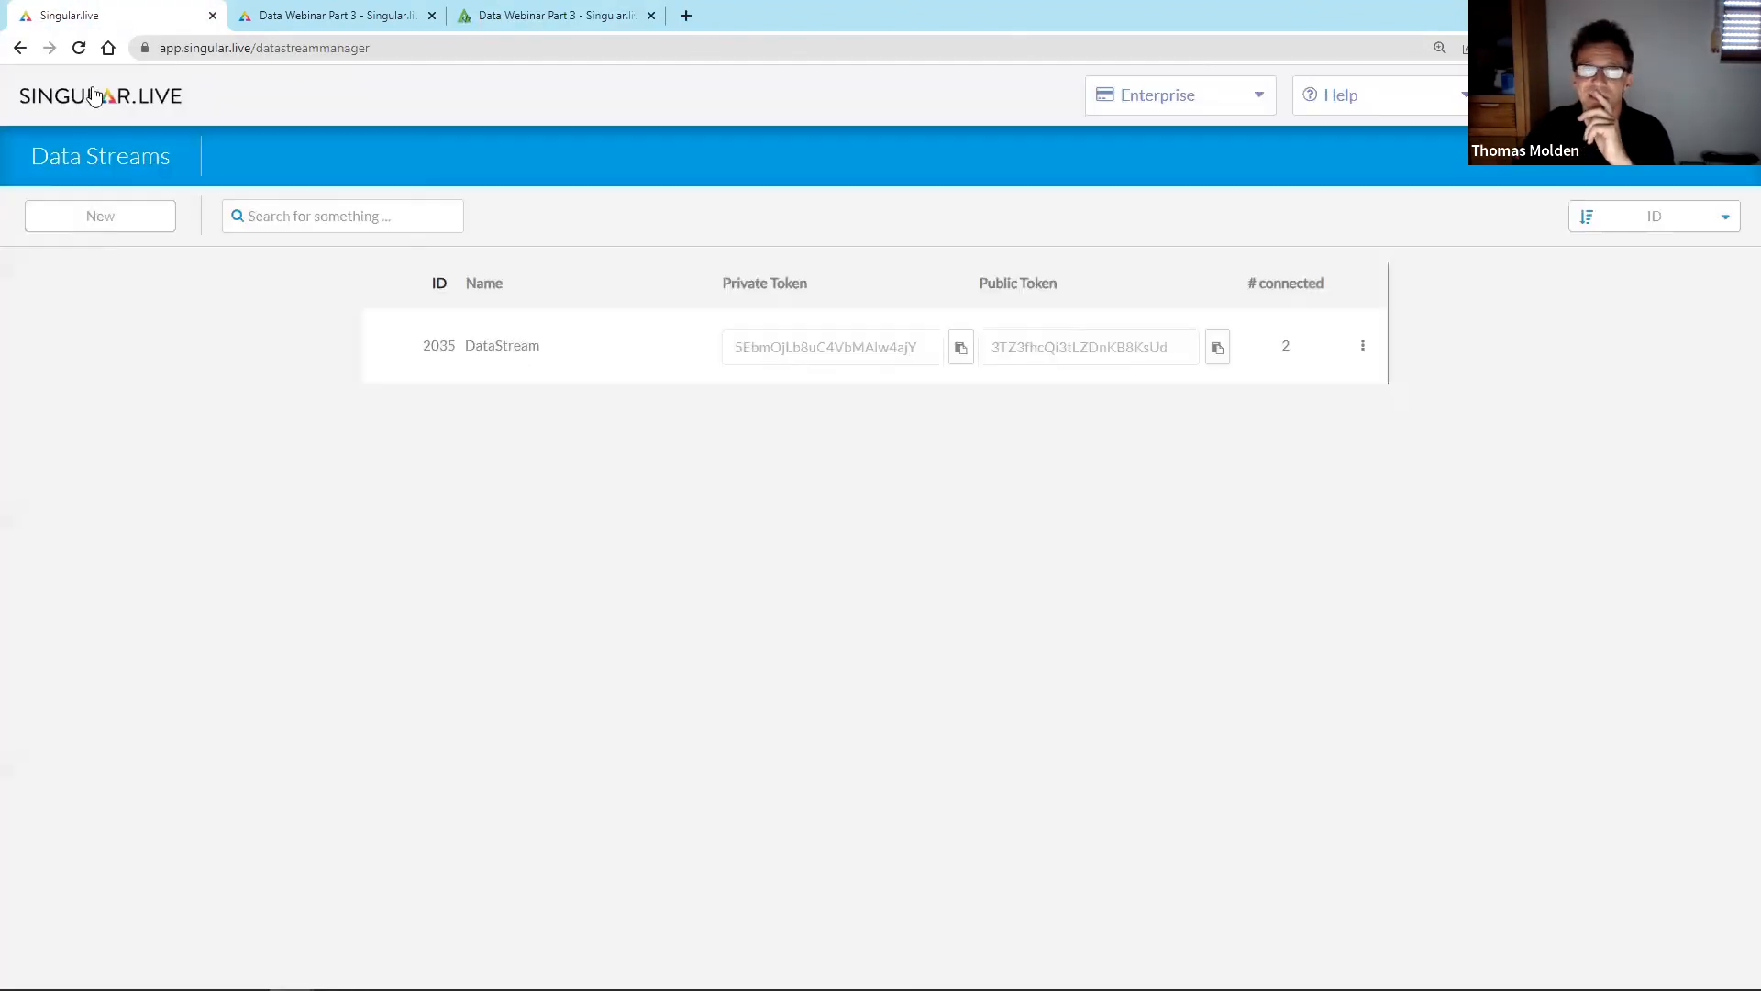
click(103, 101)
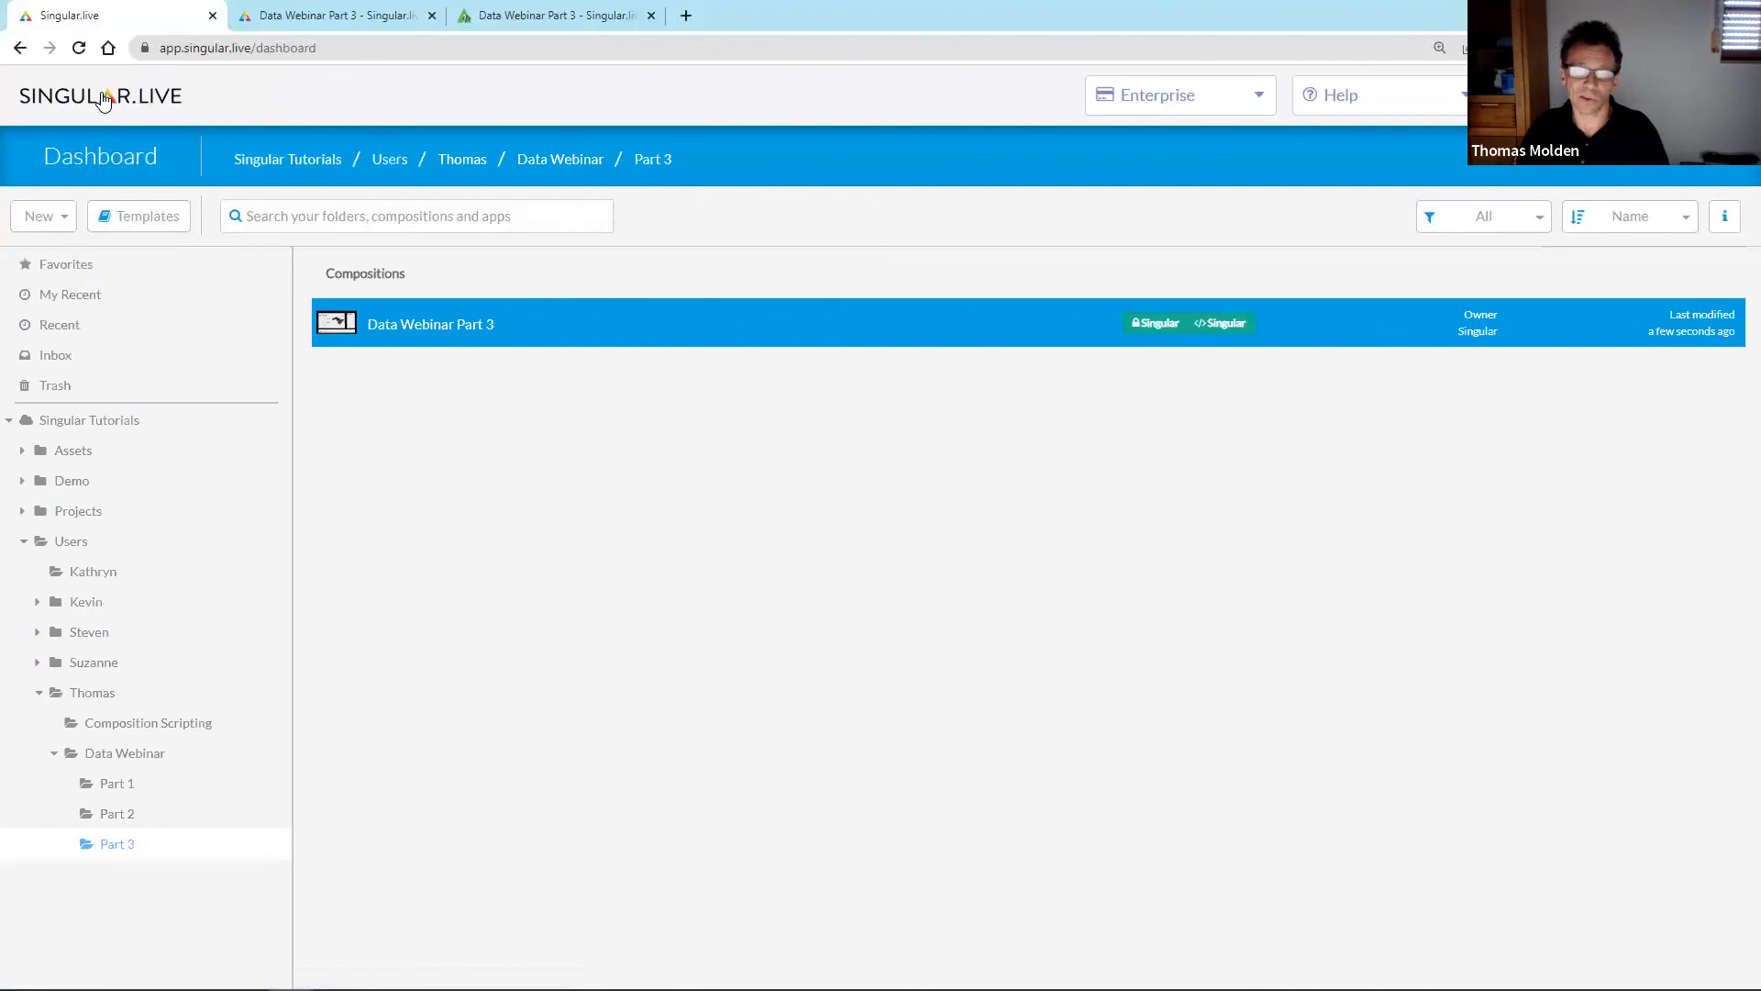
click(155, 226)
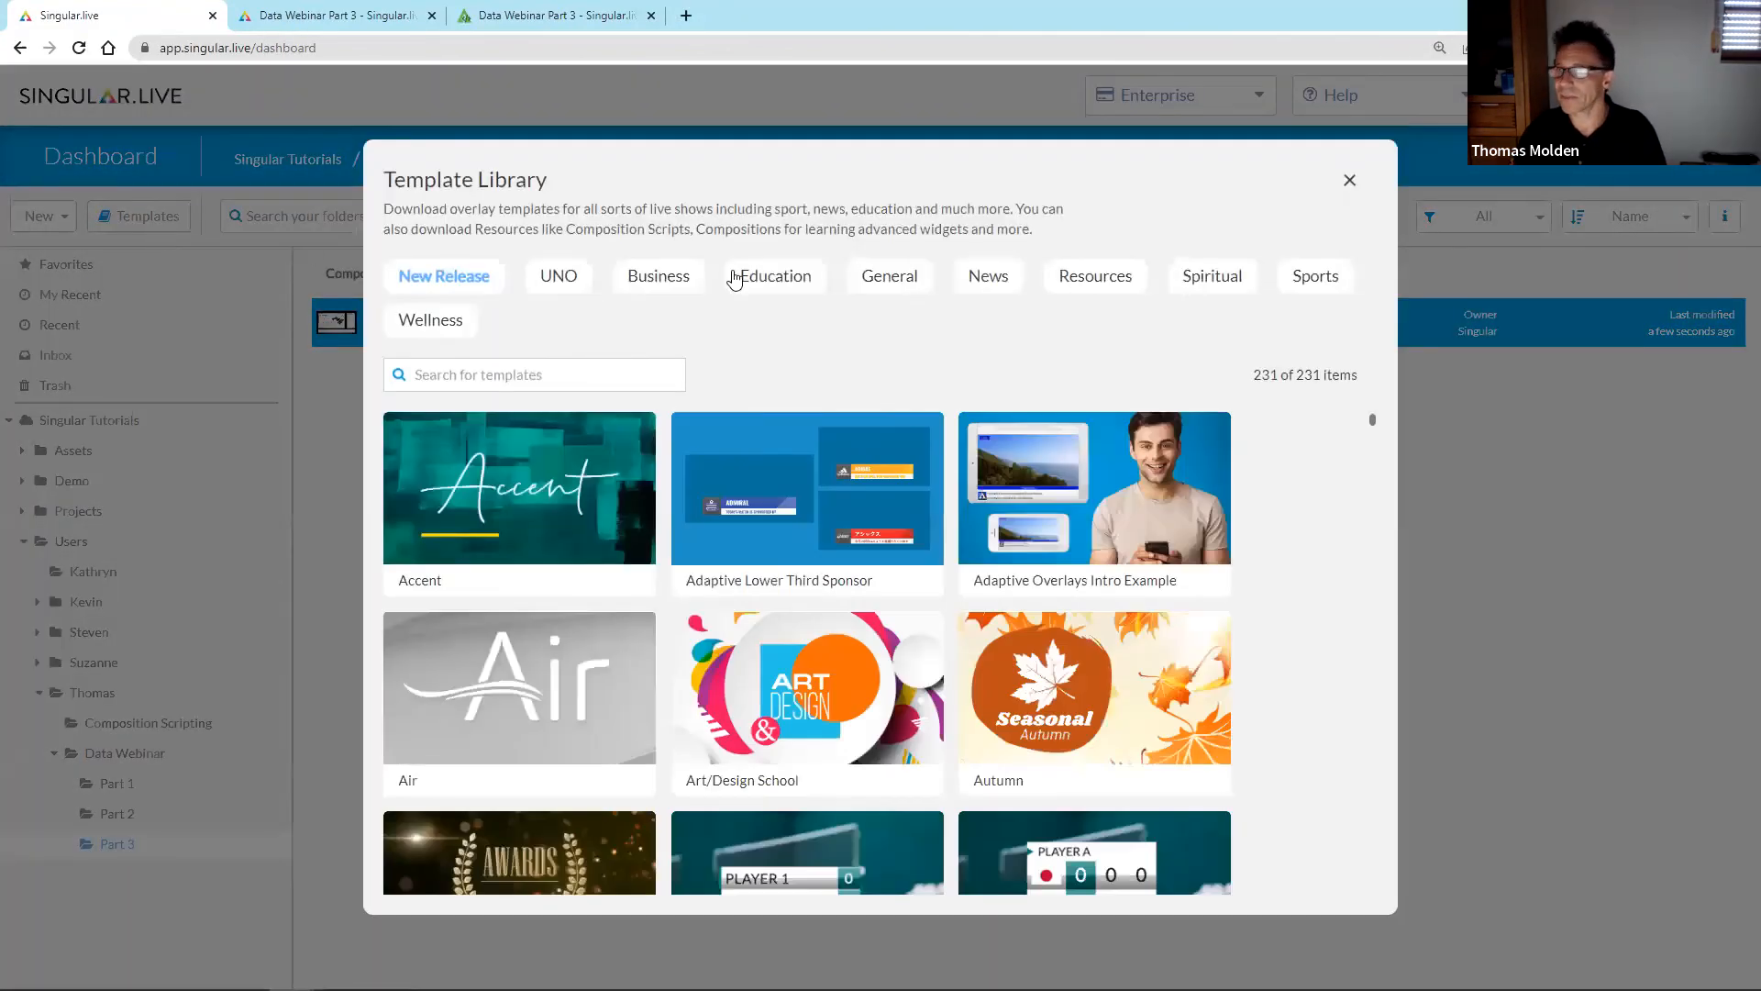
- Filter the templates to Resources and Webinars, and view the additional resources of the June 2022 Data Webinar - Part 3 template
click(1115, 283)
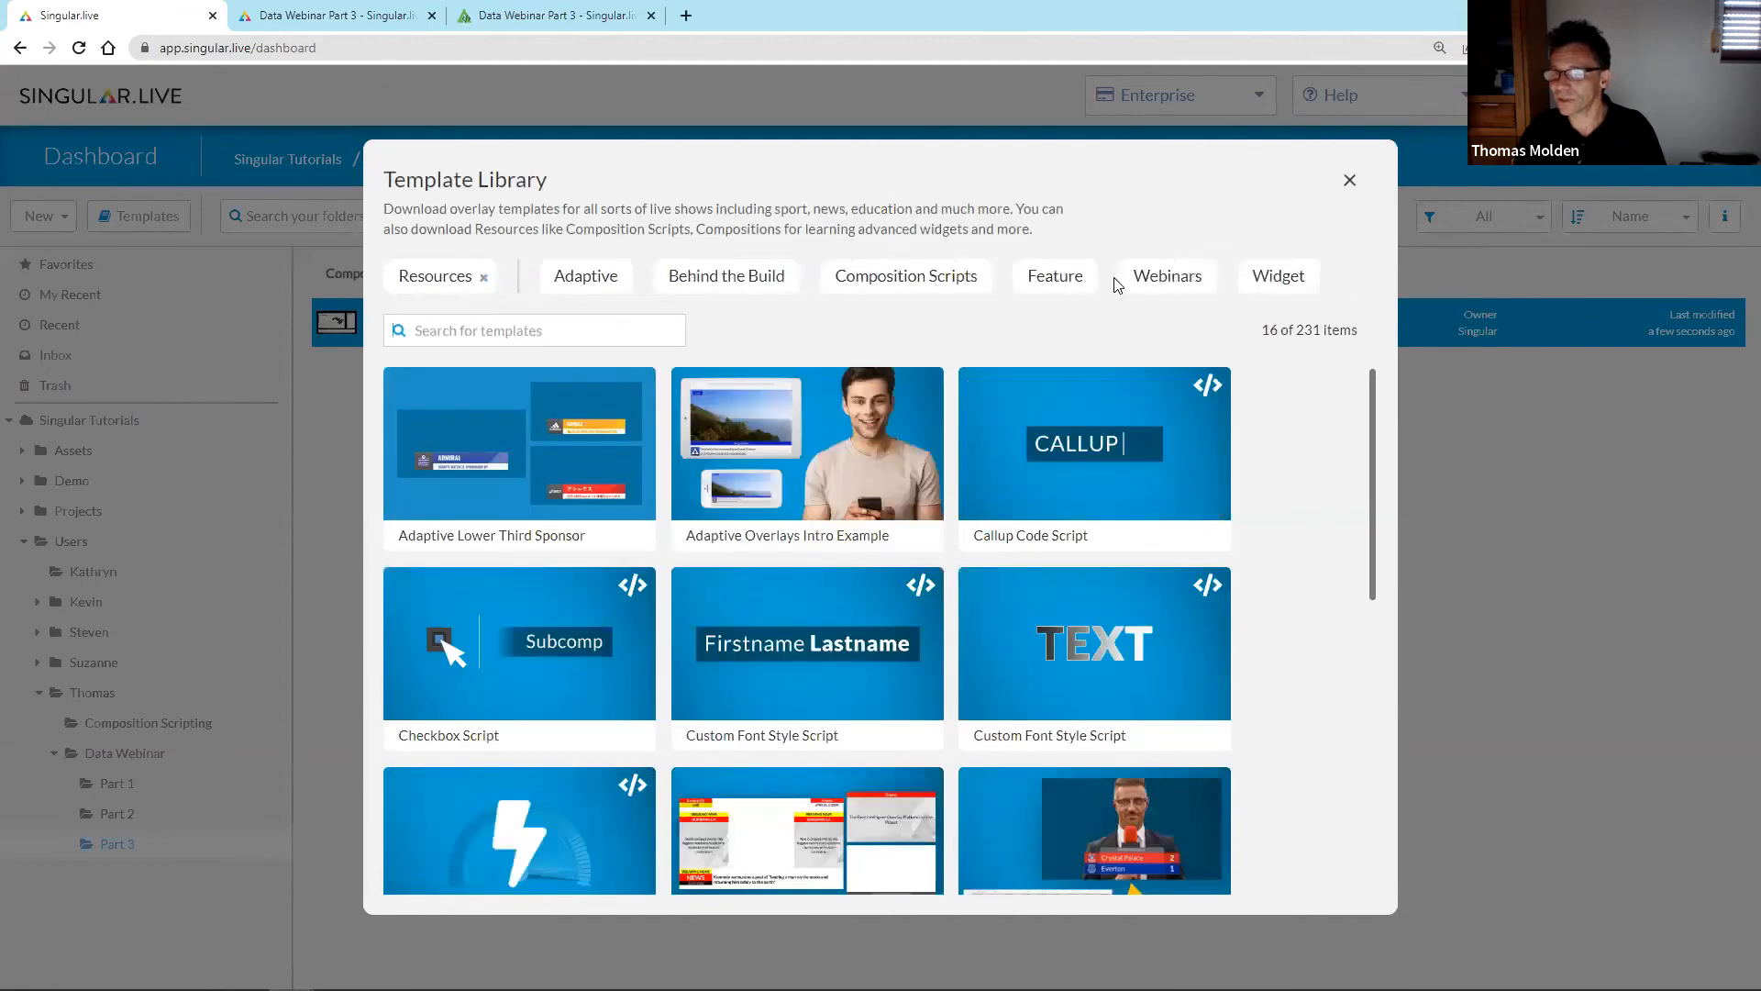
click(1149, 286)
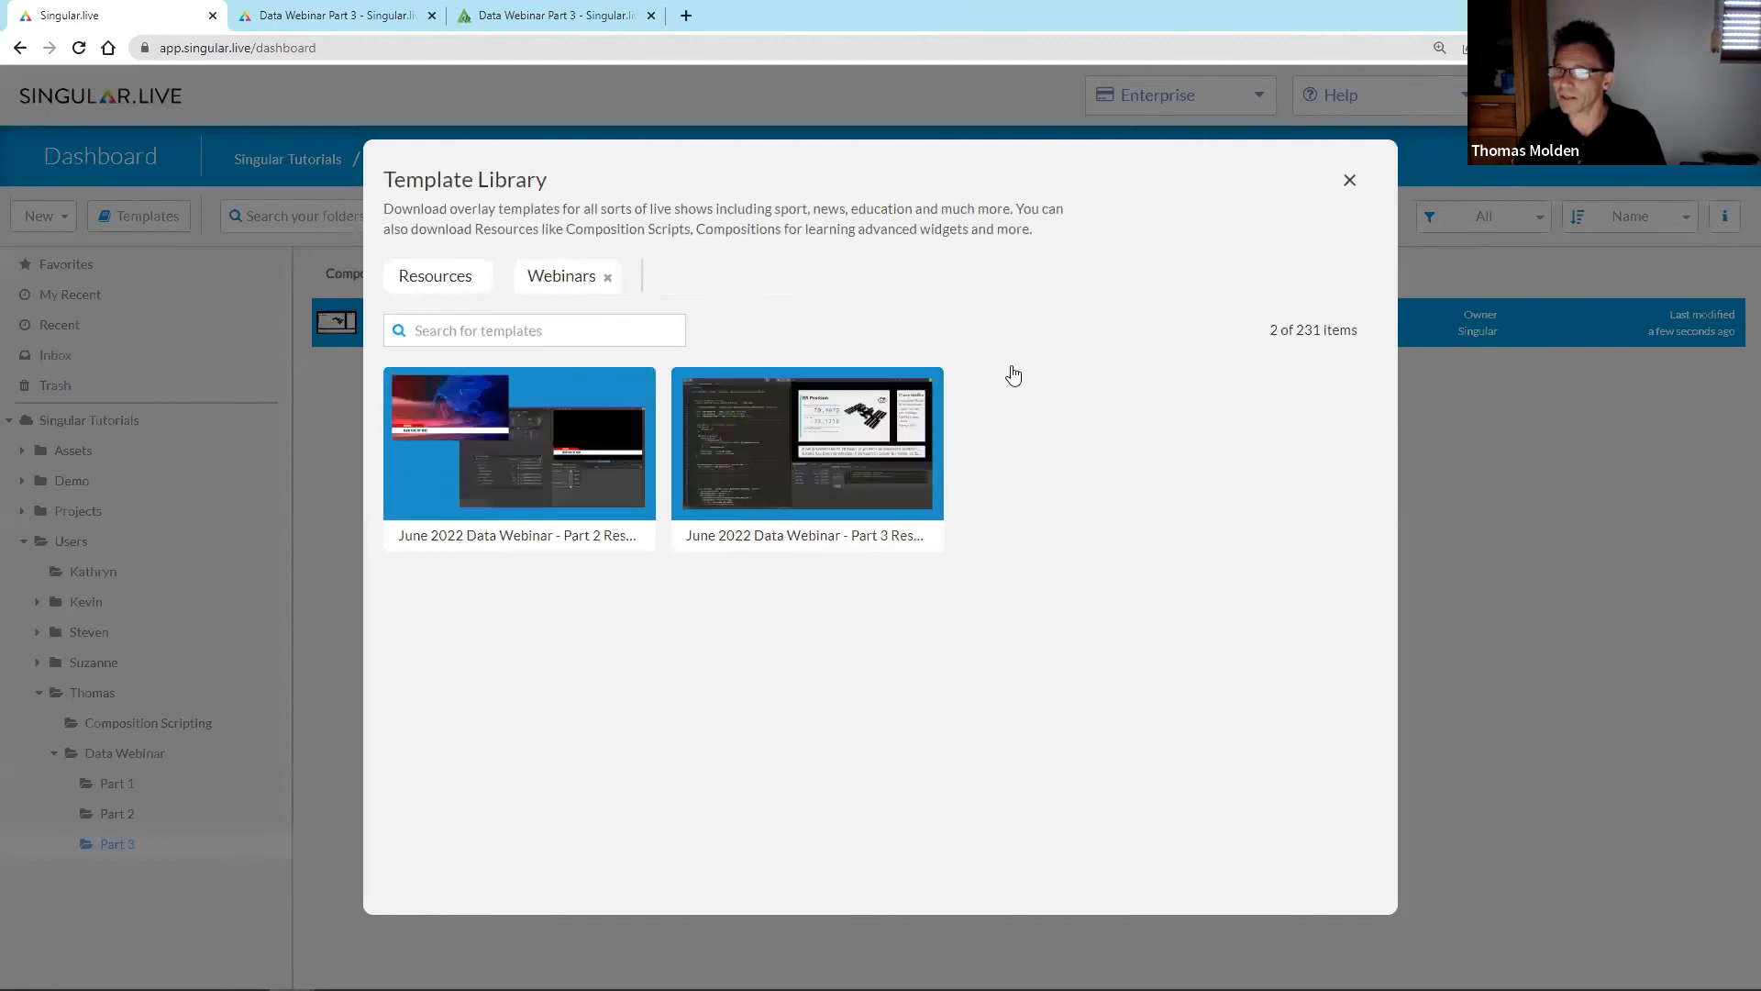
click(837, 451)
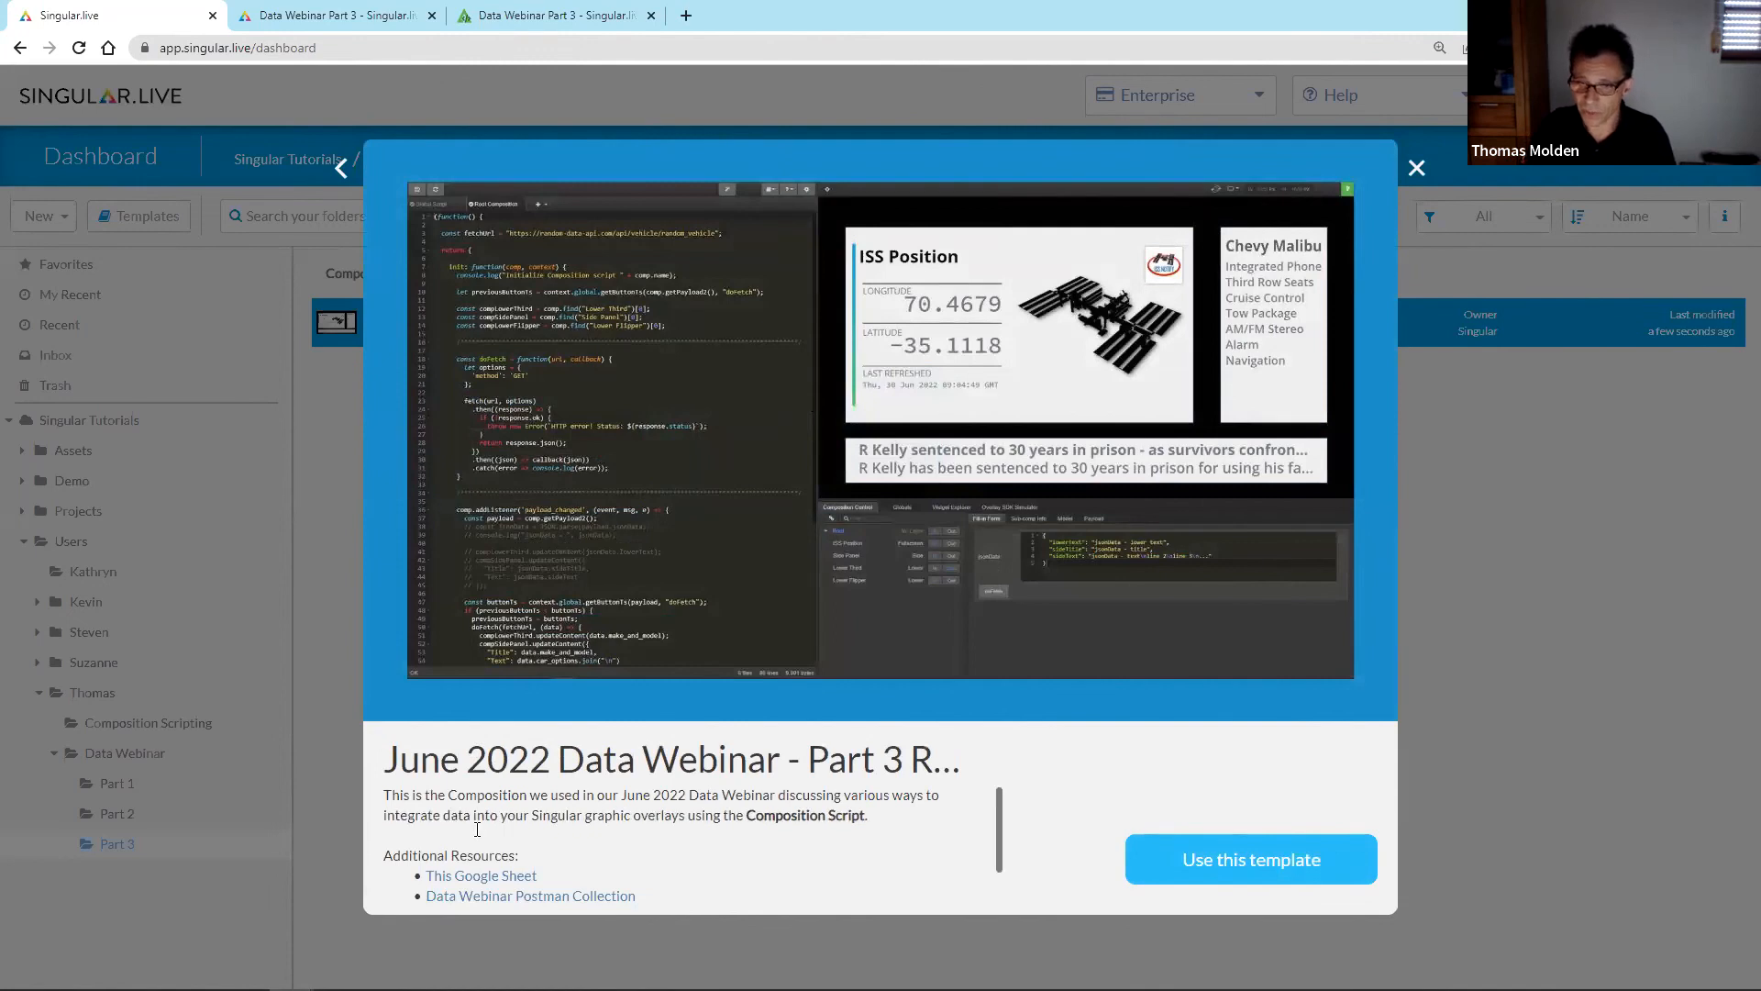
scroll(477, 825, down, 1)
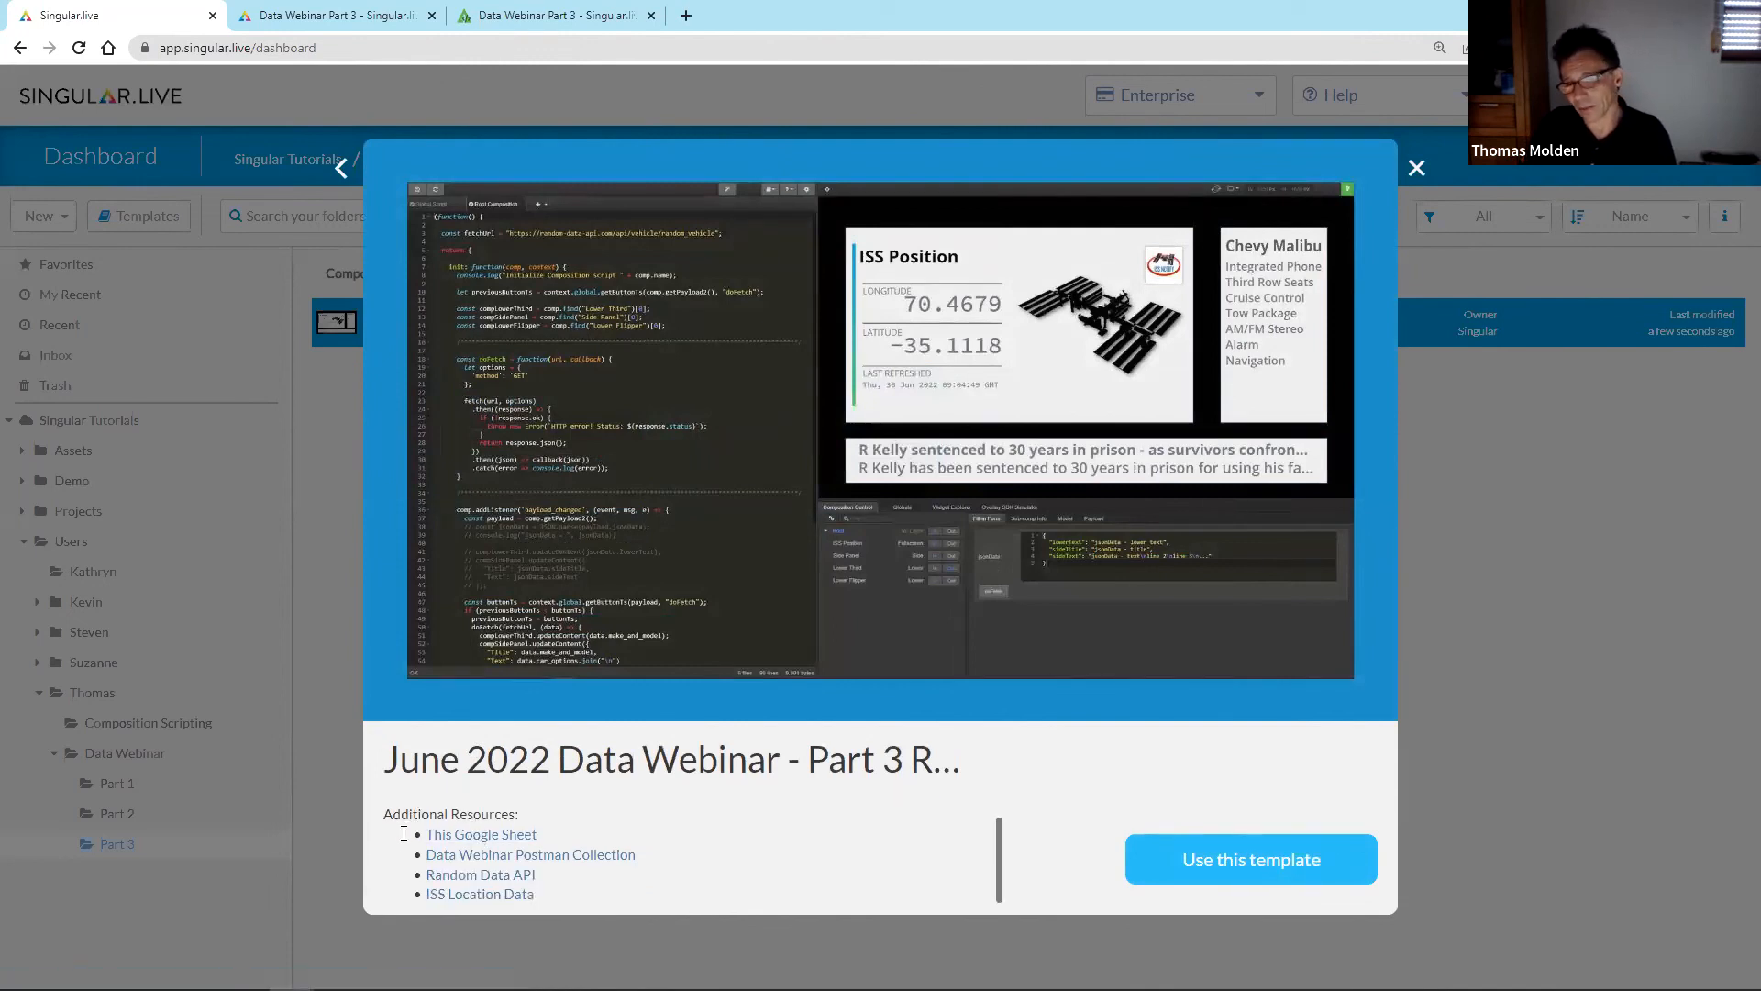